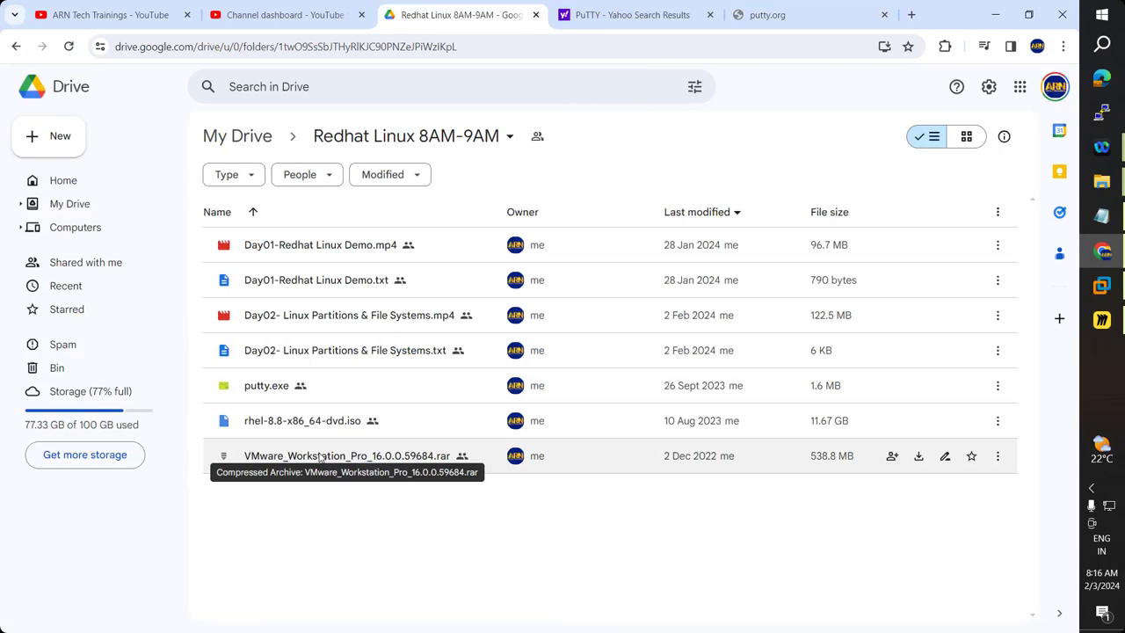
Bring VMware Workstation forward and show My Computer with LinuxCL, MEMSRV, RedSRV, Win7 and Win2012.
click(1107, 288)
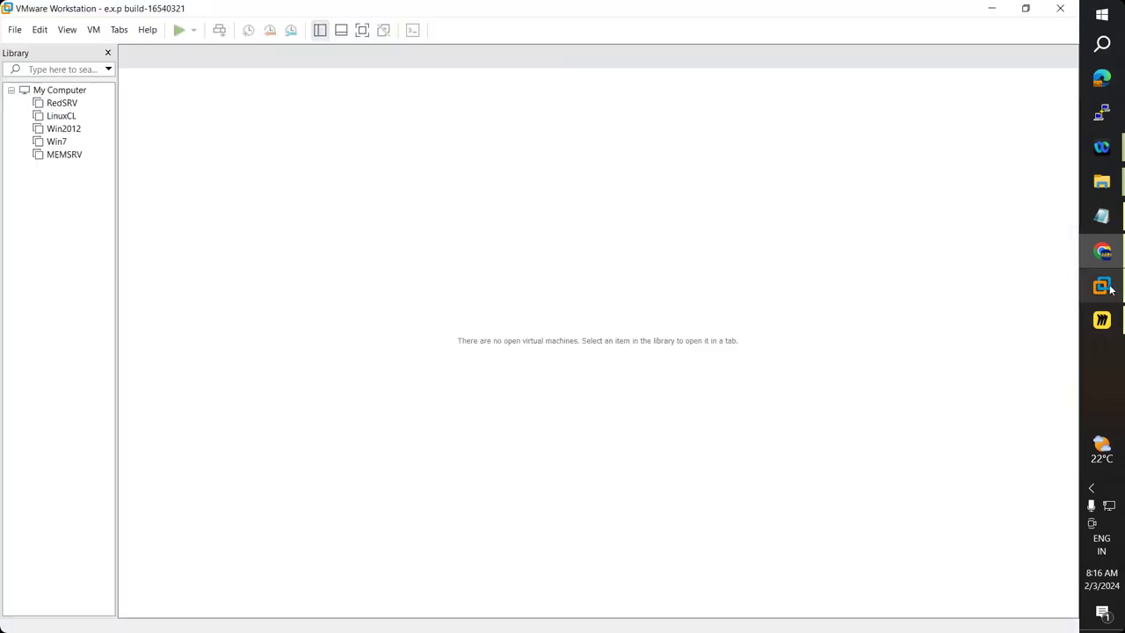
click(96, 31)
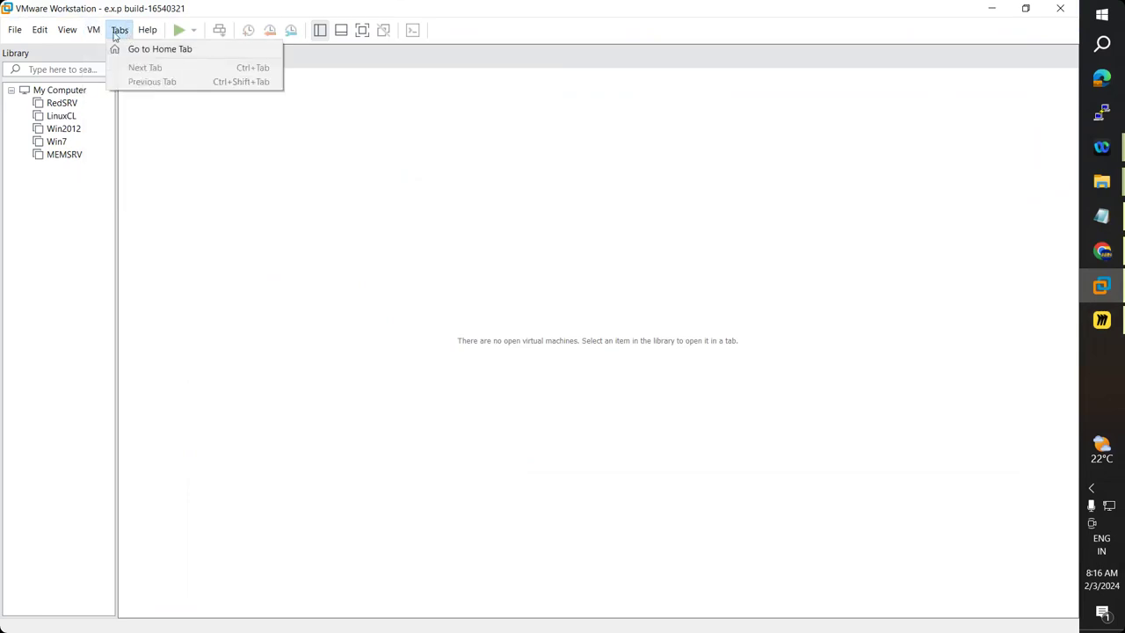
mouse_move(75, 34)
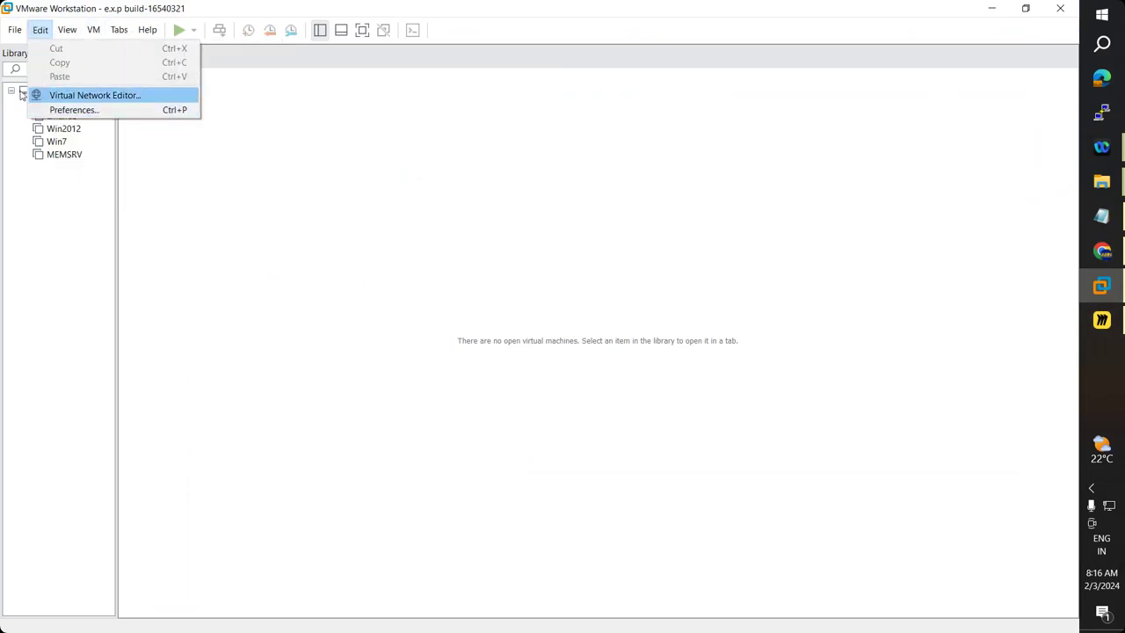
click(58, 90)
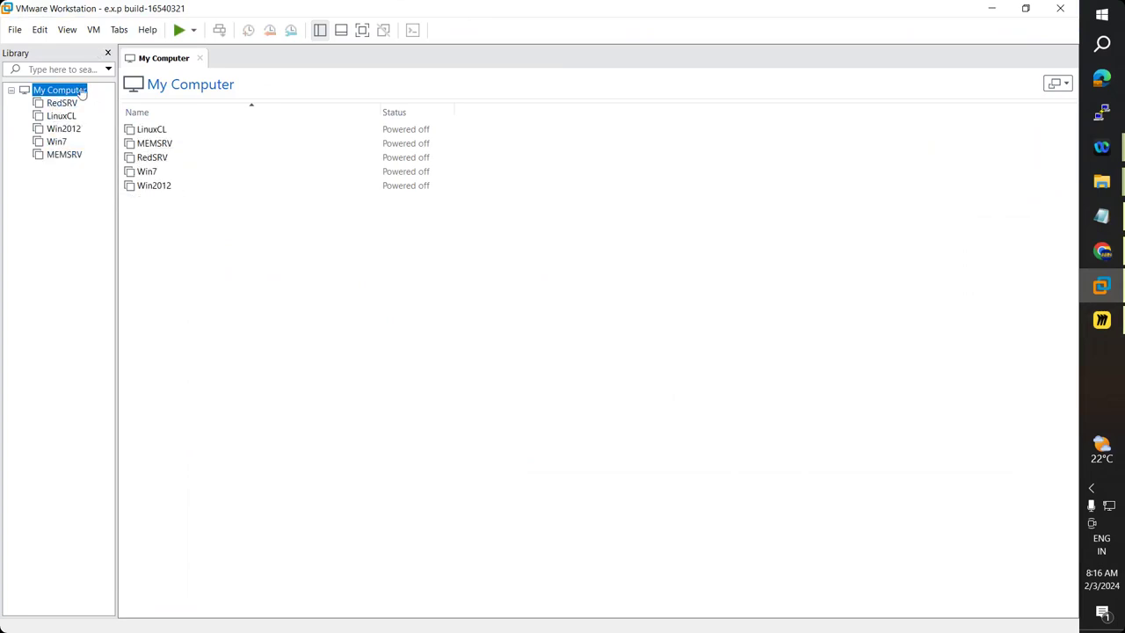
click(116, 32)
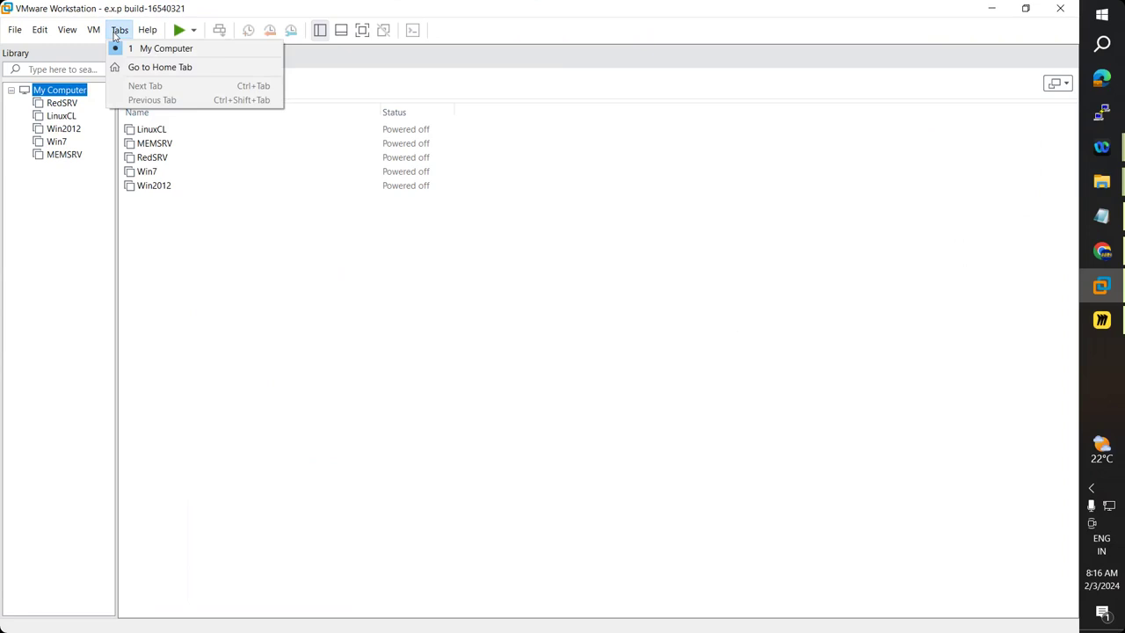
mouse_move(88, 33)
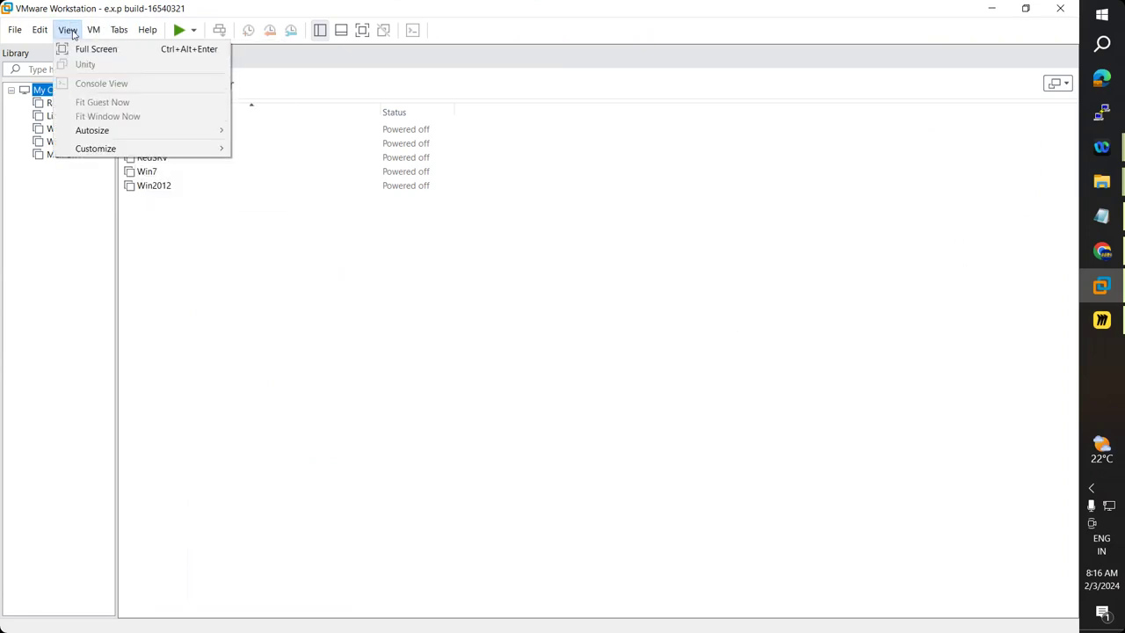
mouse_move(150, 32)
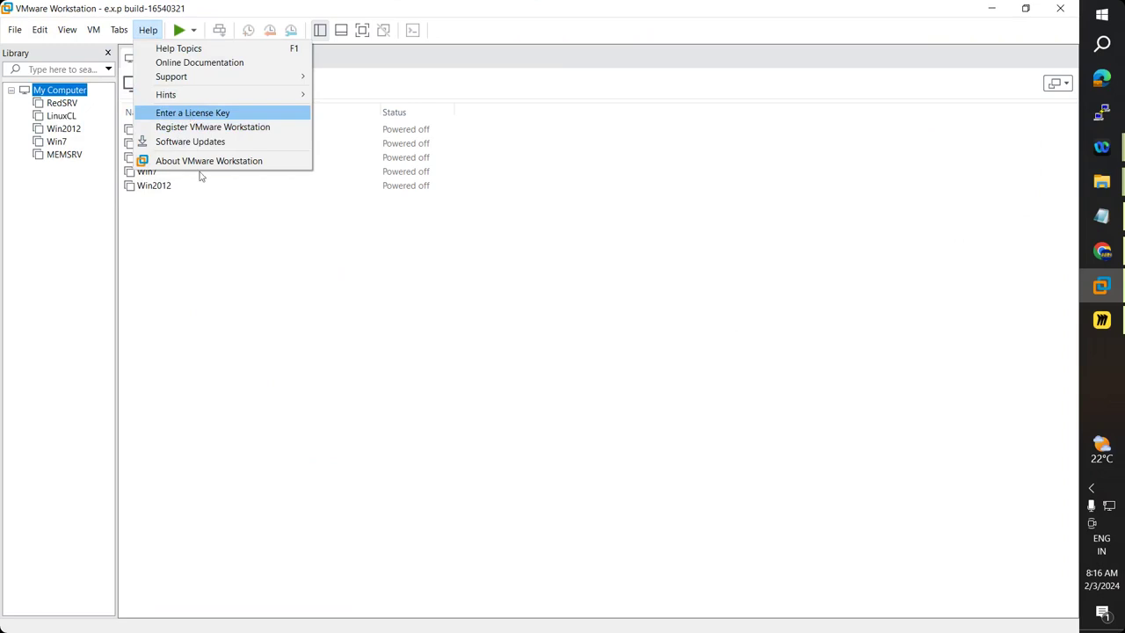
click(265, 278)
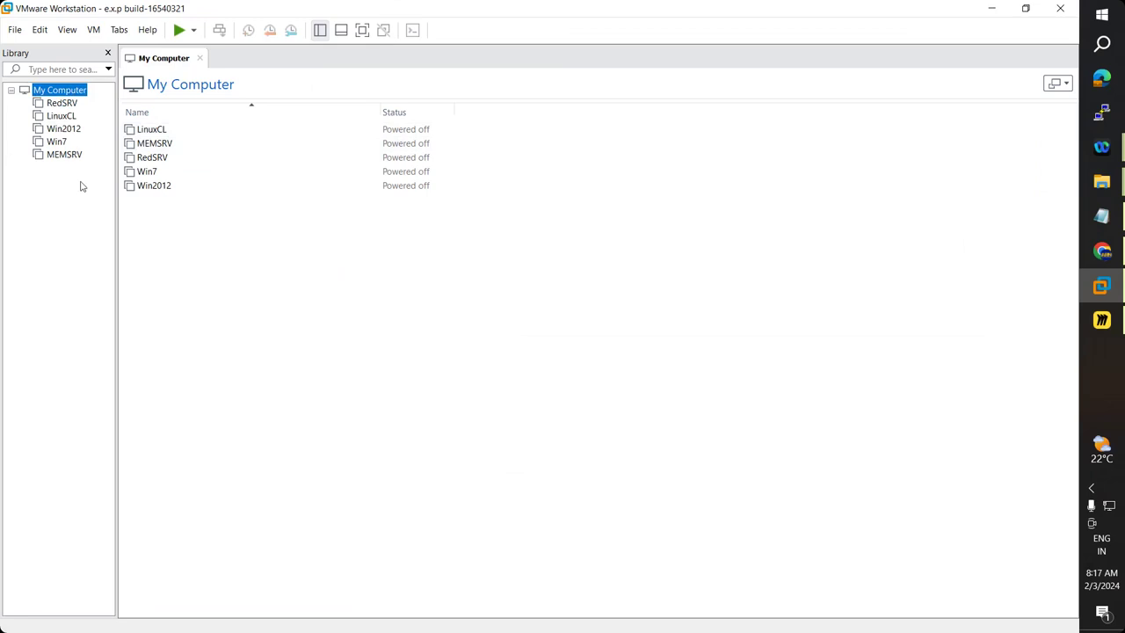
Launch the New Virtual Machine Wizard and glance at the Google Drive folder in the browser.
click(14, 32)
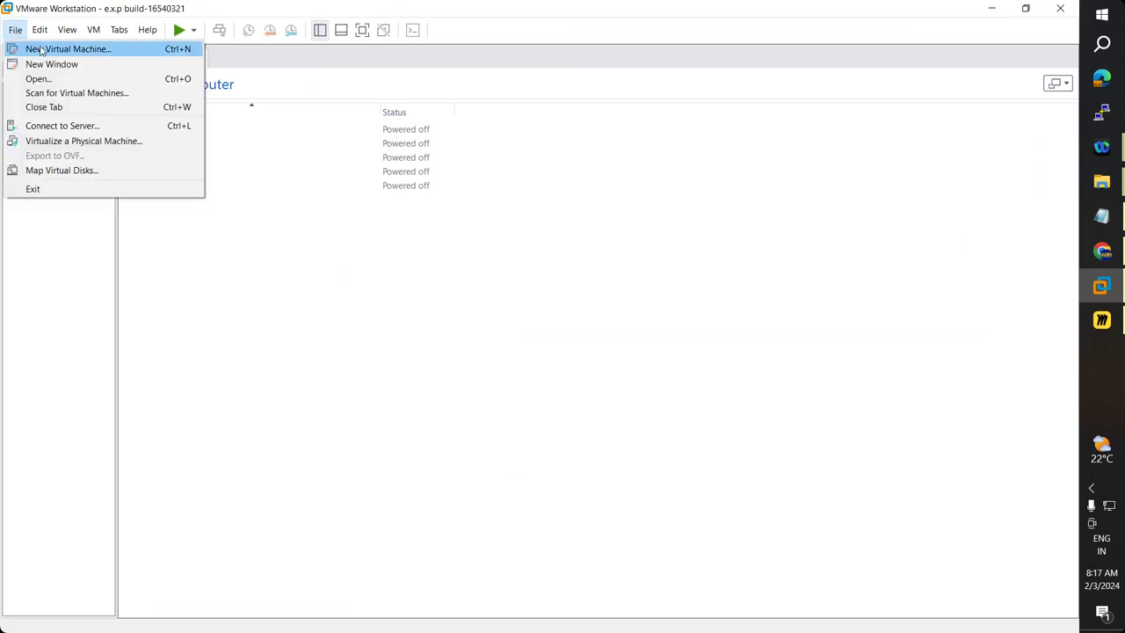
click(44, 50)
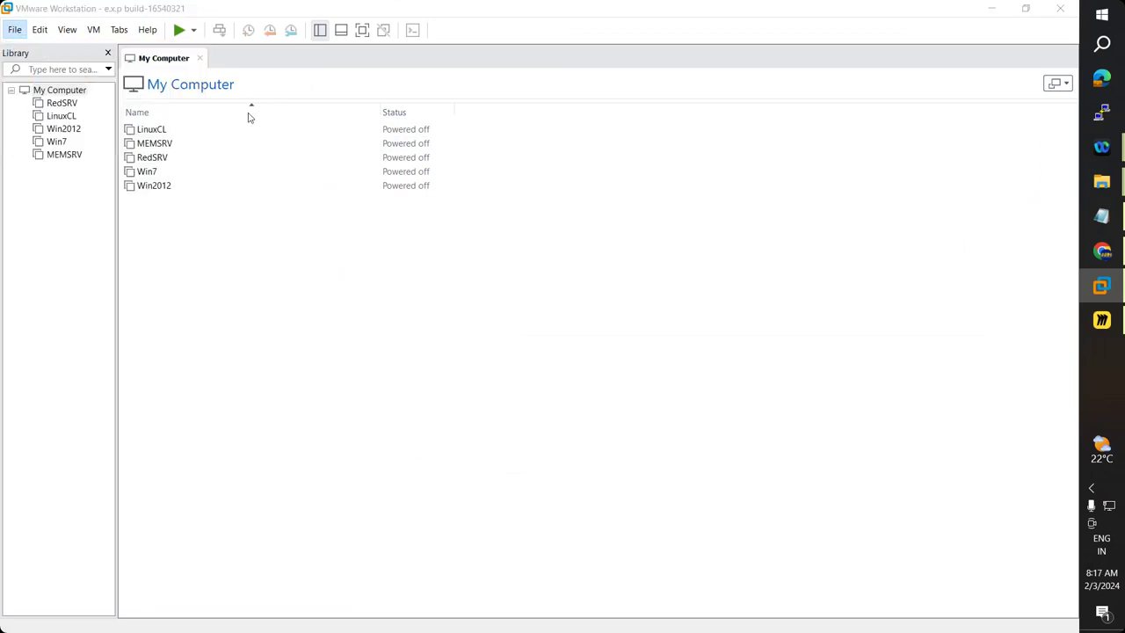
drag(508, 169, 540, 226)
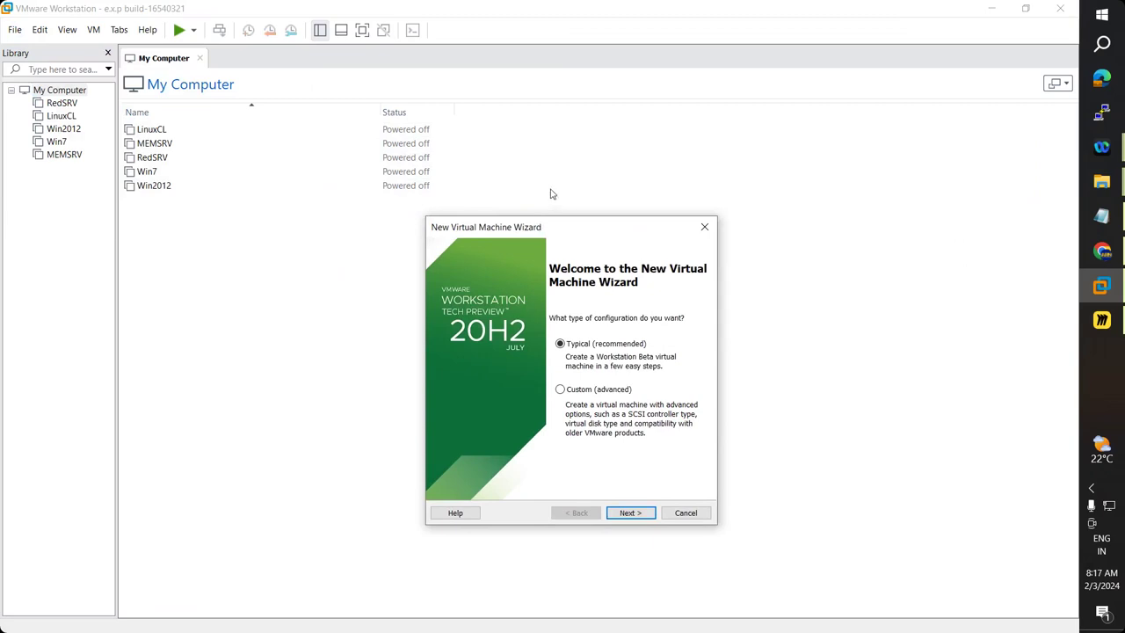
click(1118, 248)
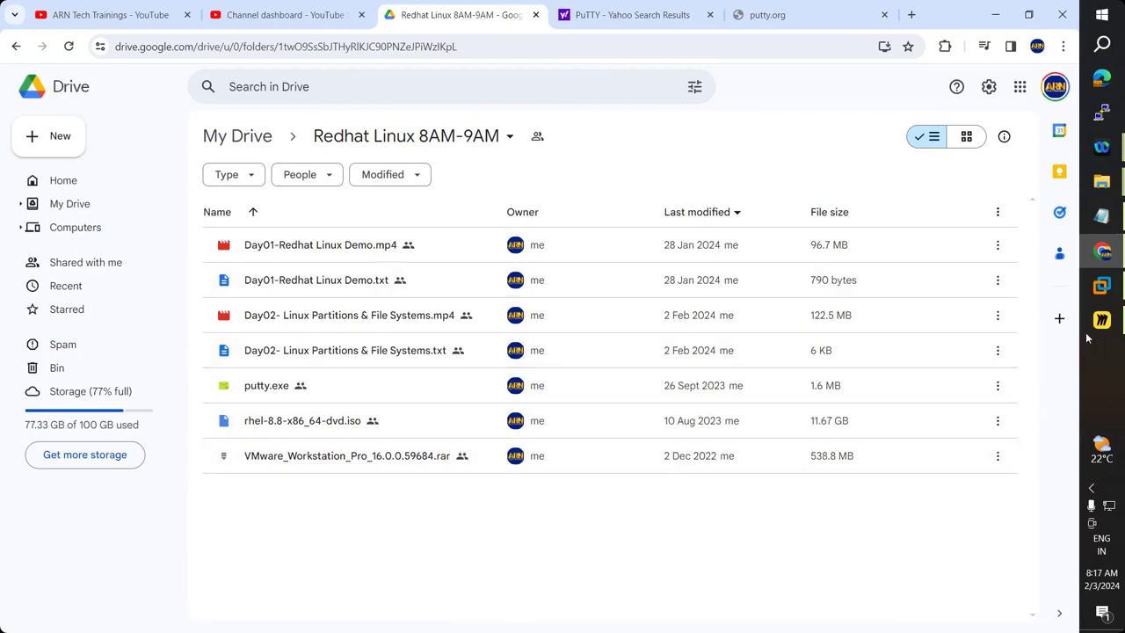
click(1102, 285)
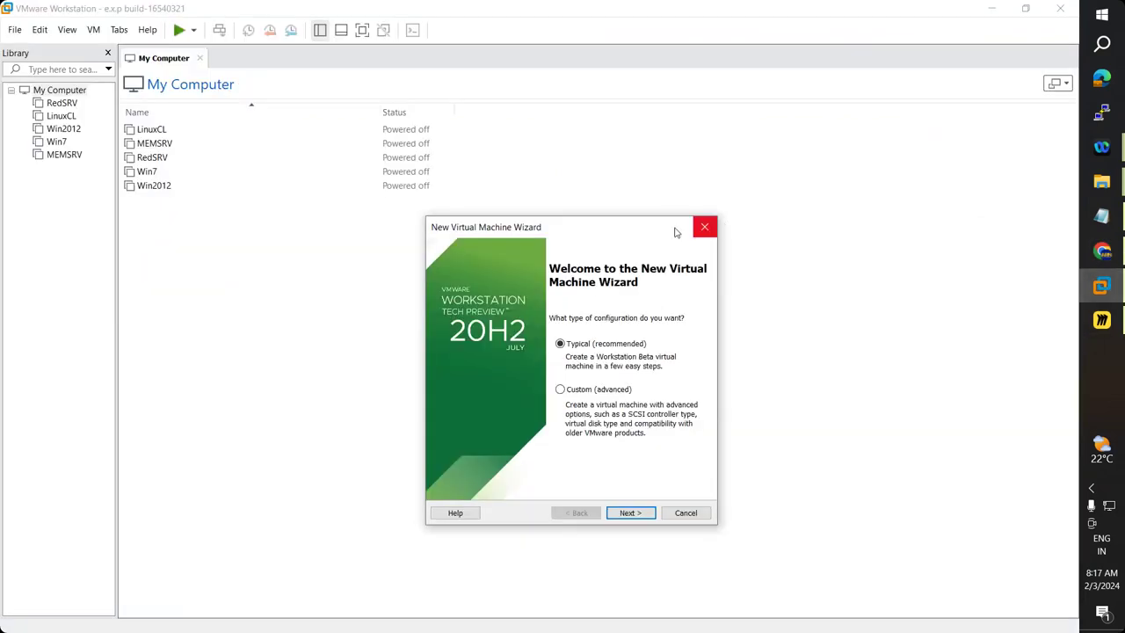
Close the first wizard and relaunch File > New Virtual Machine with Typical configuration.
click(704, 227)
click(148, 30)
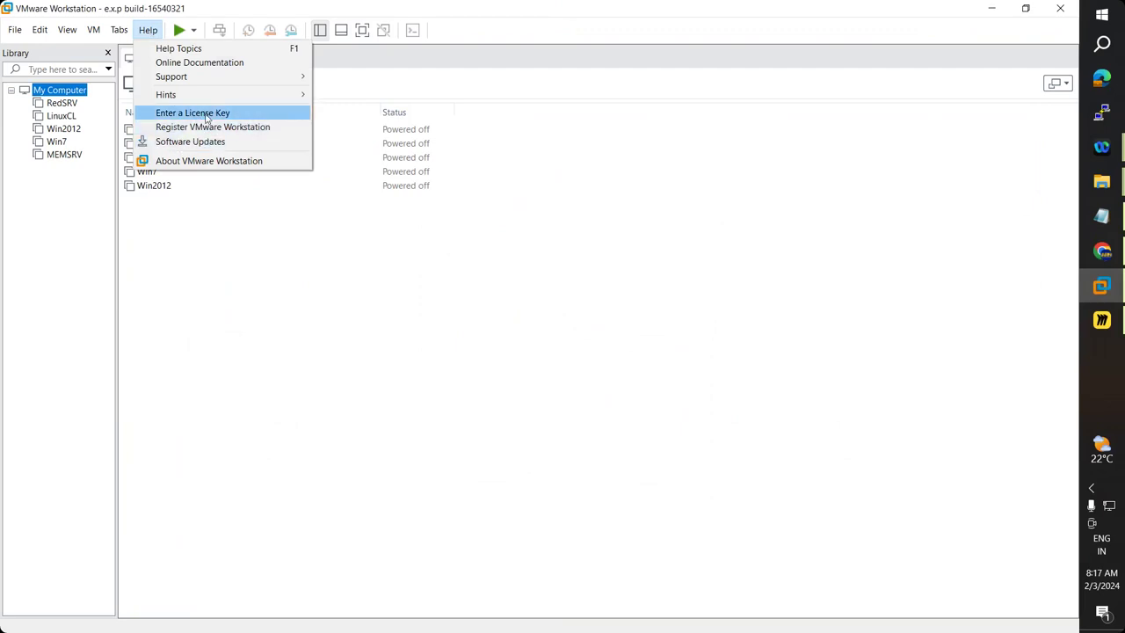
click(295, 407)
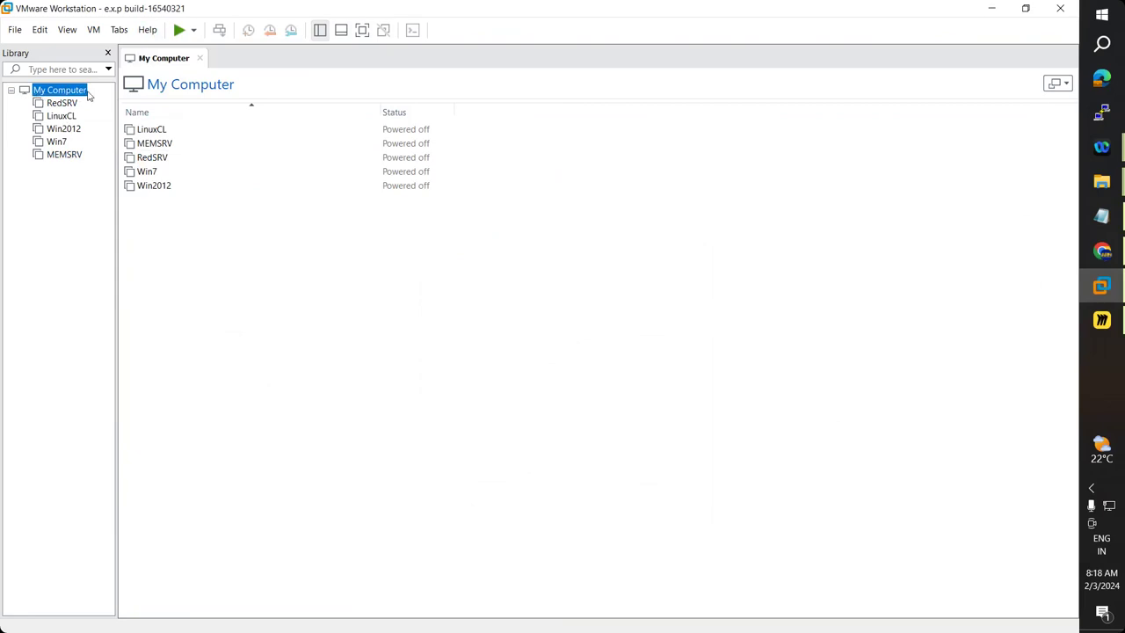
click(14, 30)
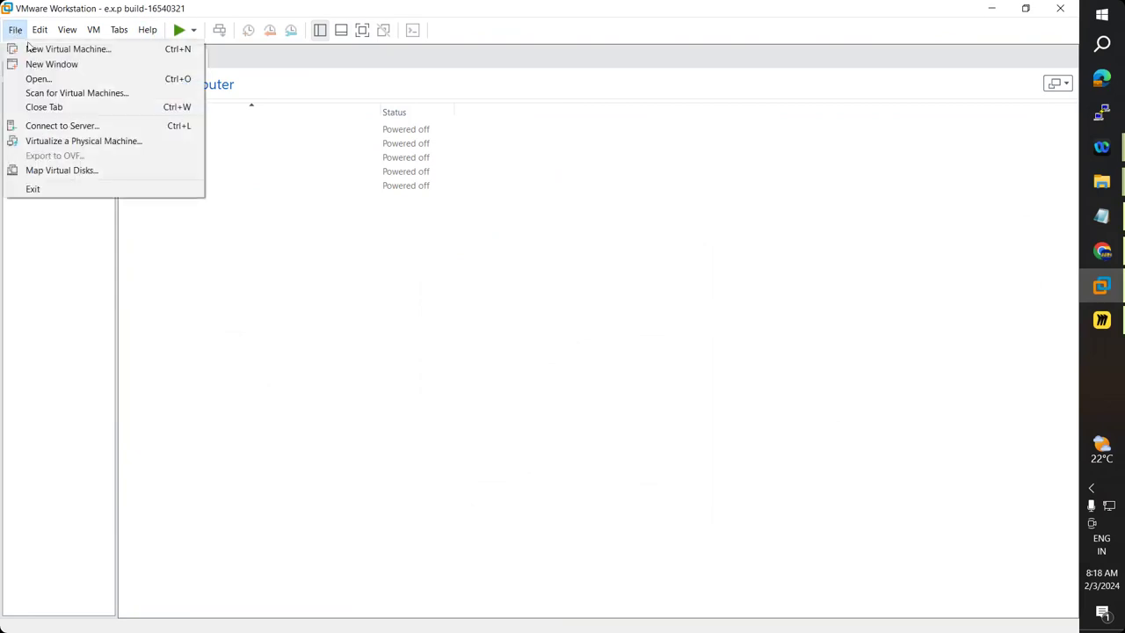
click(54, 45)
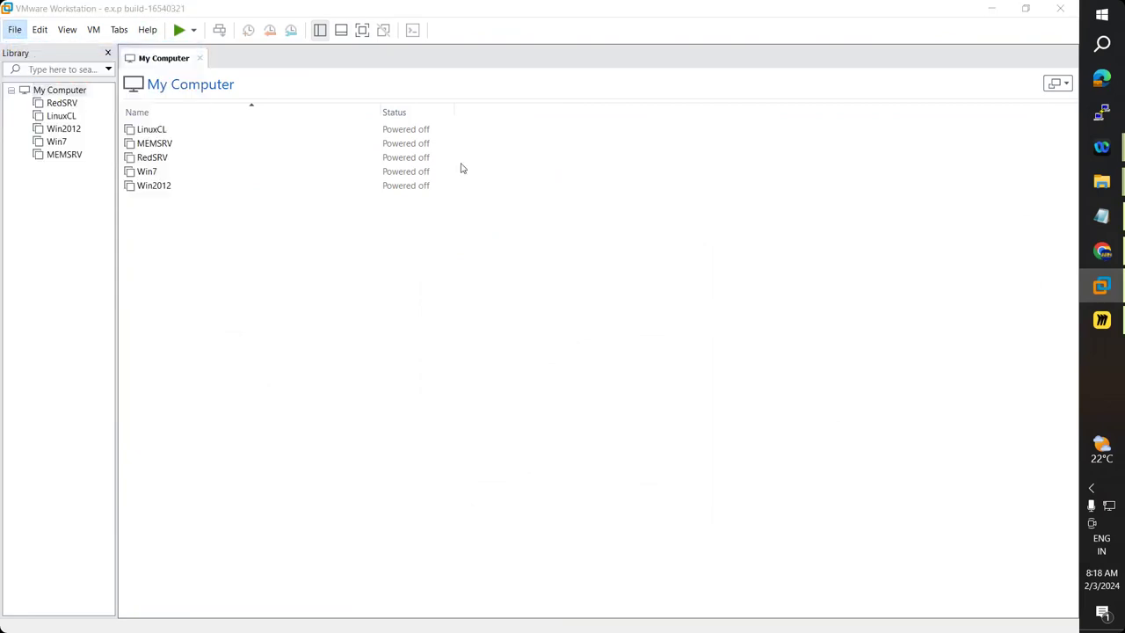
drag(541, 175, 599, 179)
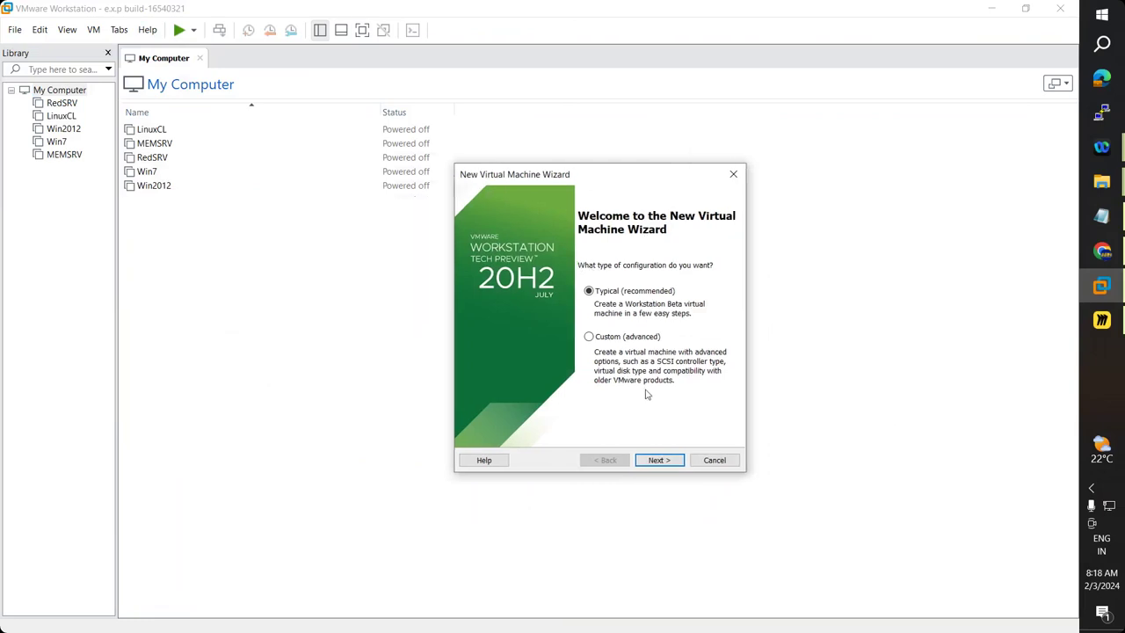
Choose to install the OS later with Linux, Red Hat Enterprise Linux 8 64-bit as guest.
click(662, 462)
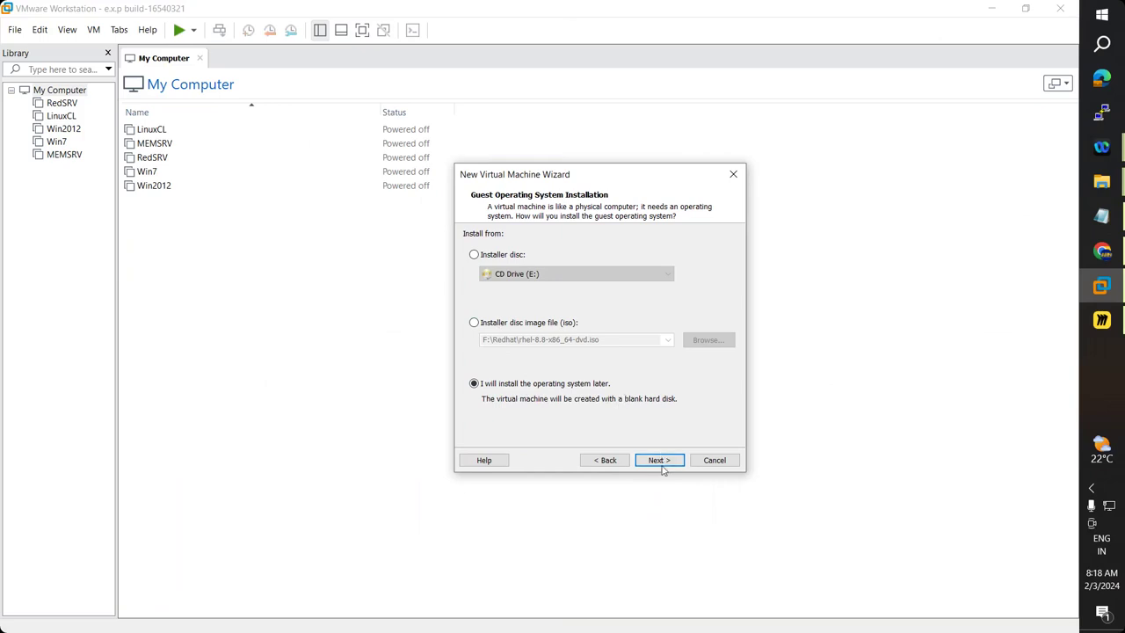
click(666, 462)
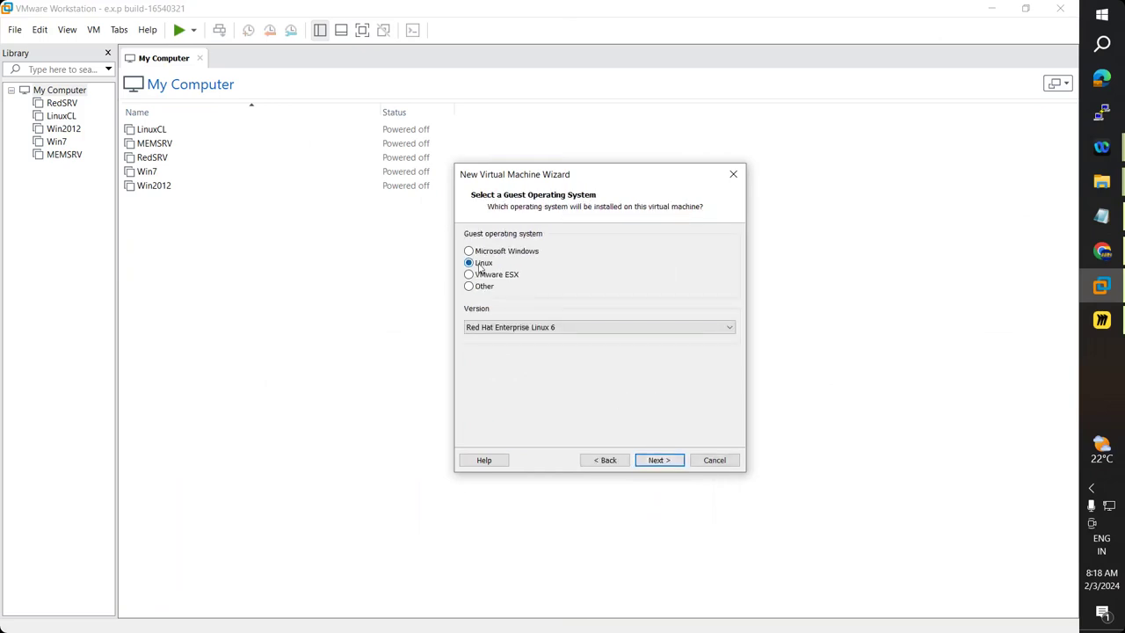
click(550, 331)
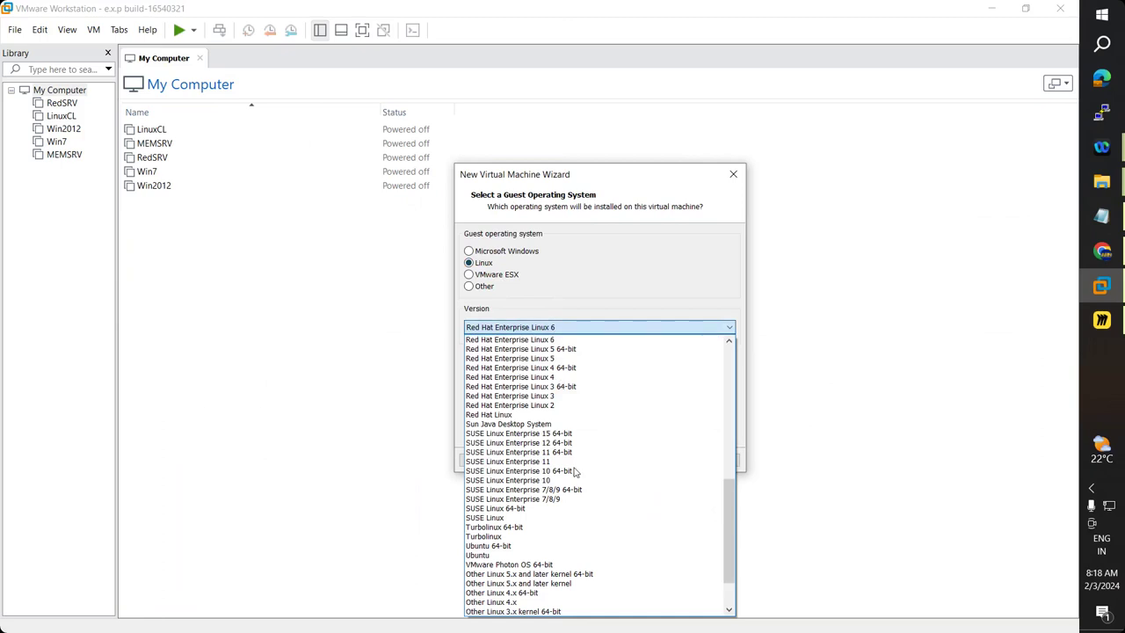
scroll(576, 467, down, 2)
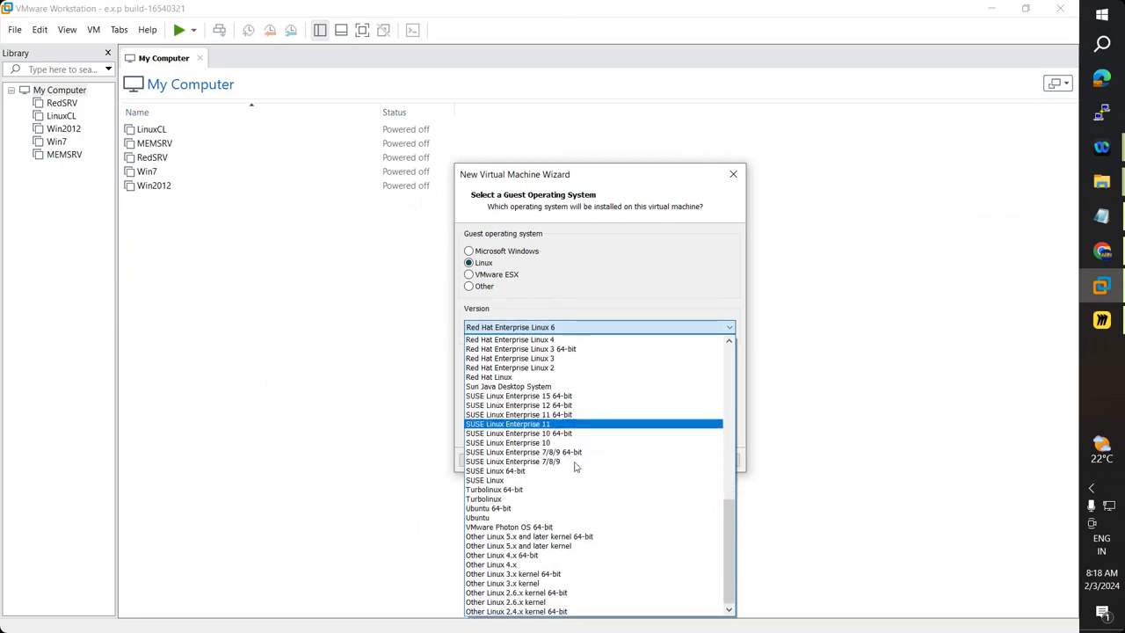
scroll(575, 467, up, 3)
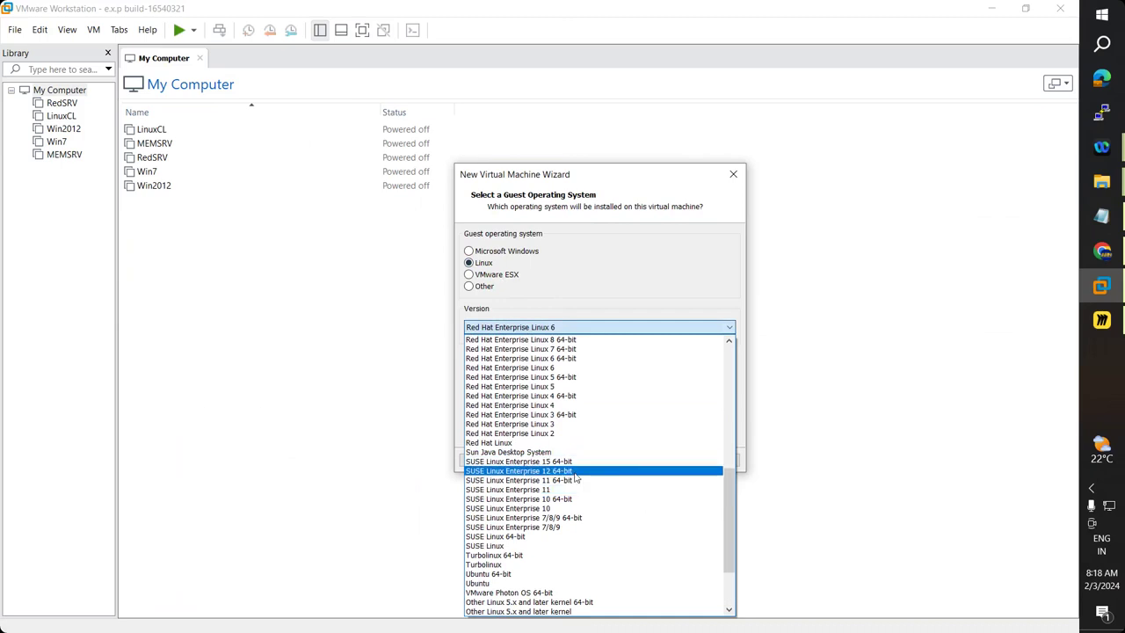
scroll(576, 477, up, 2)
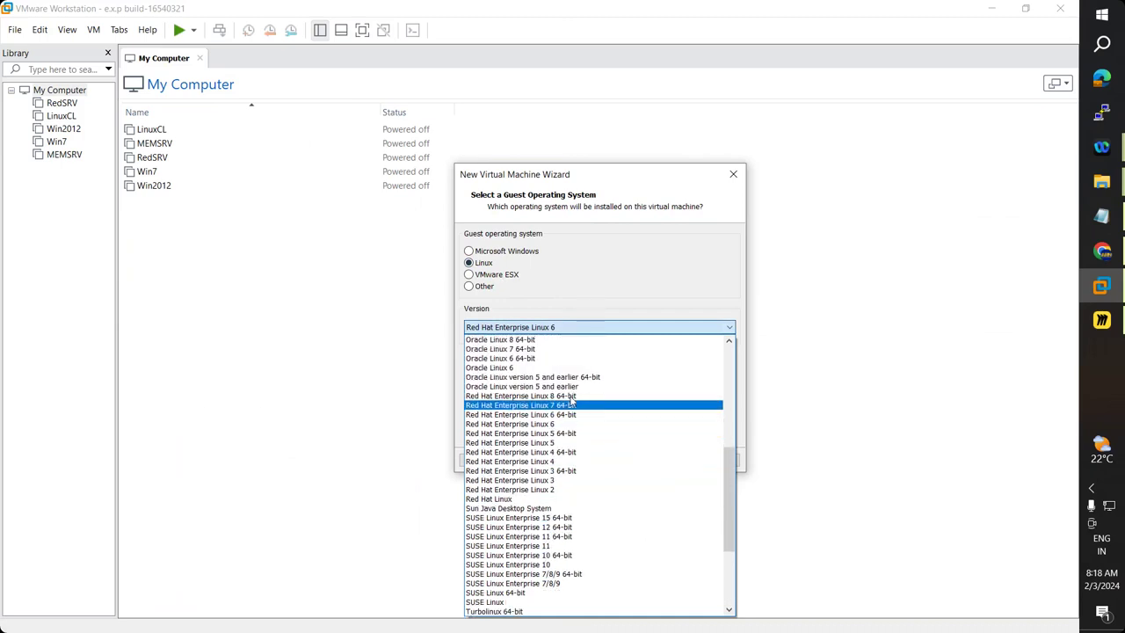
click(570, 396)
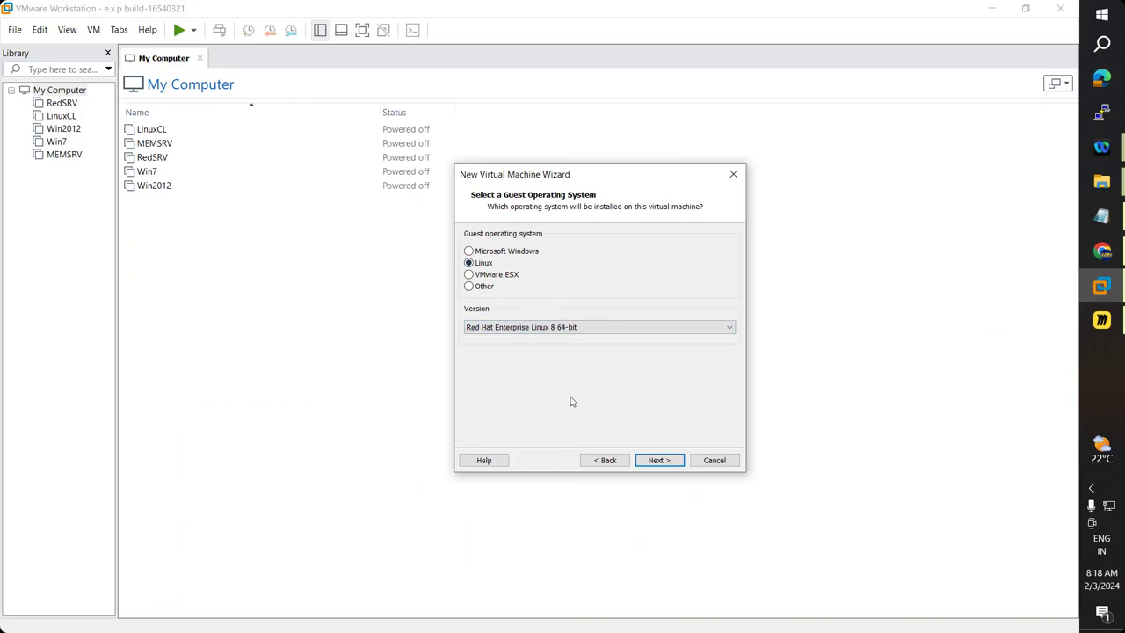
click(668, 461)
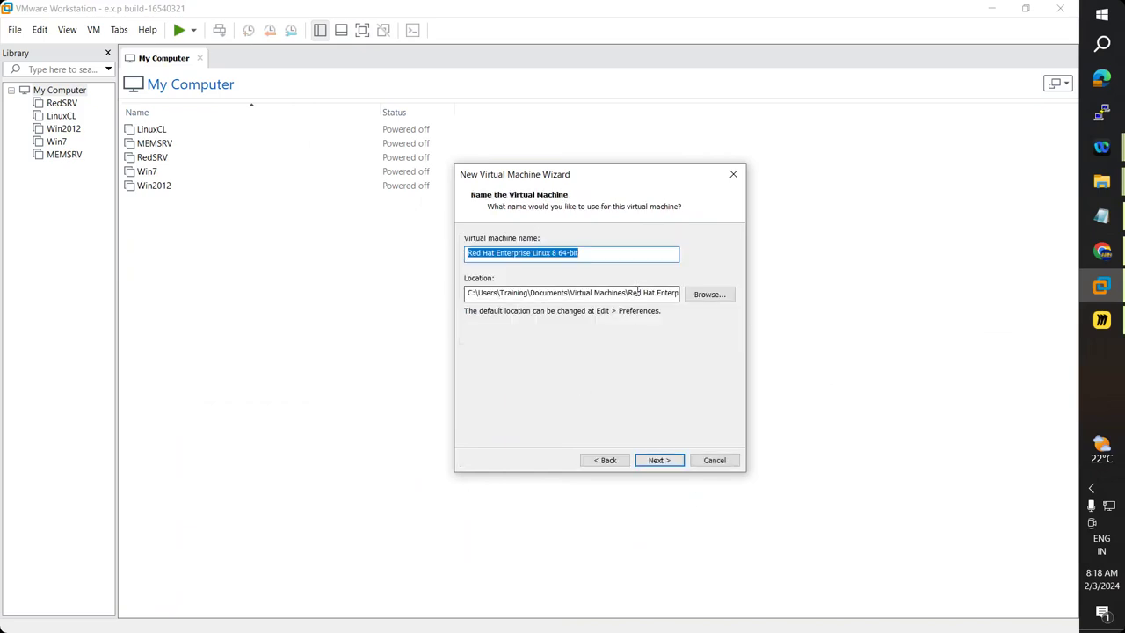
Name the machine Redhat8AM, browse for its location folder, and bring up File Explorer.
text(Red)
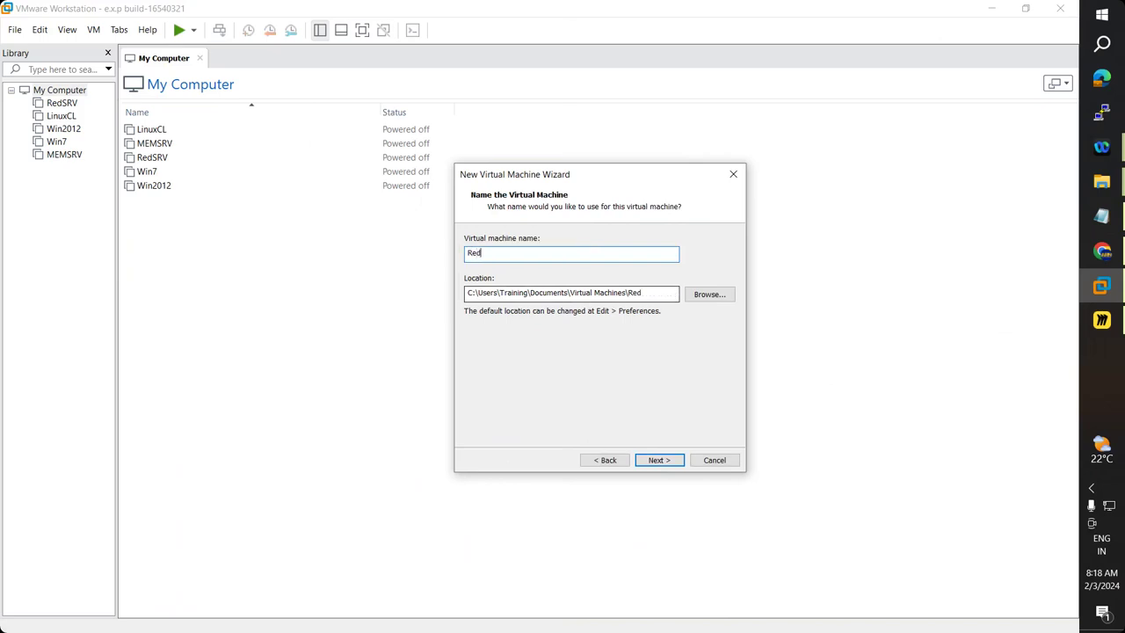
text(hat8AM)
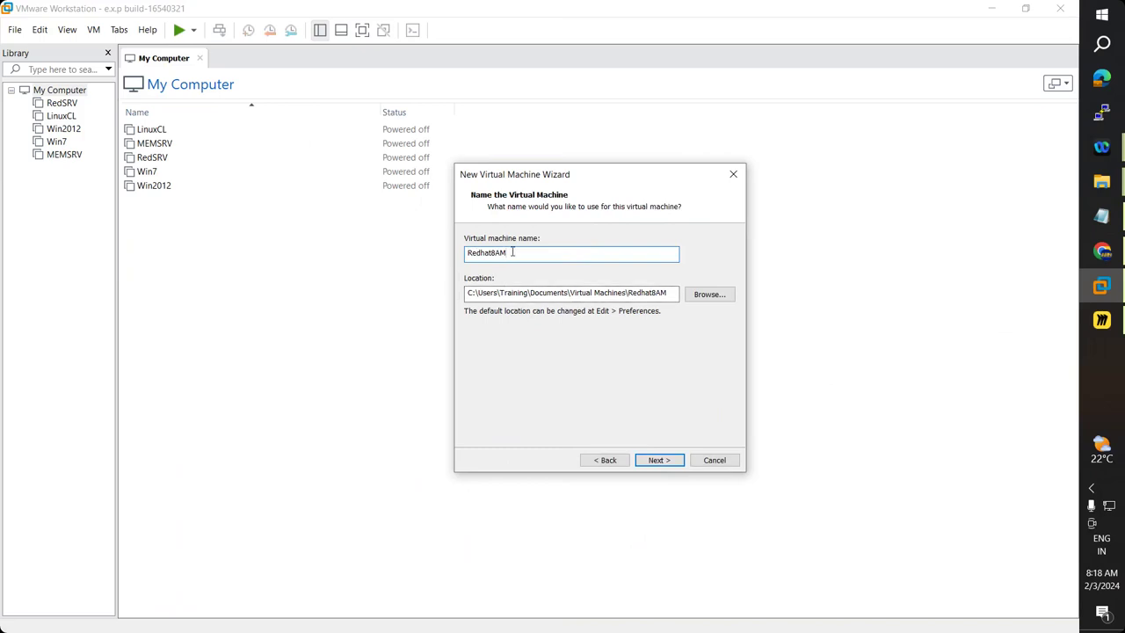
drag(512, 252, 466, 252)
click(700, 296)
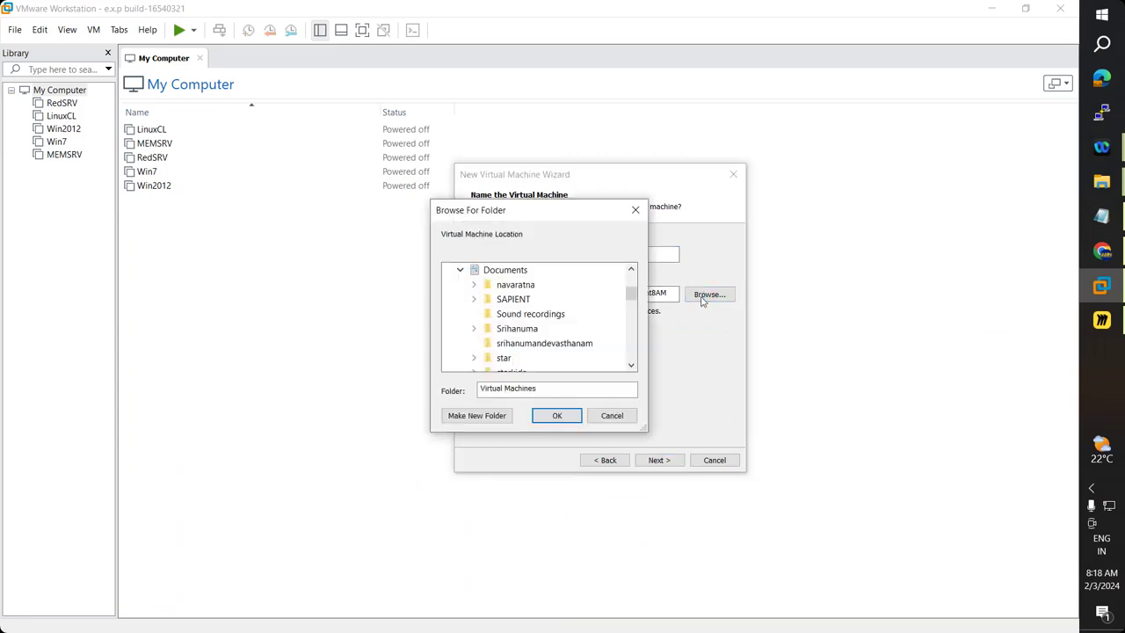
scroll(637, 334, down, 3)
scroll(645, 356, down, 5)
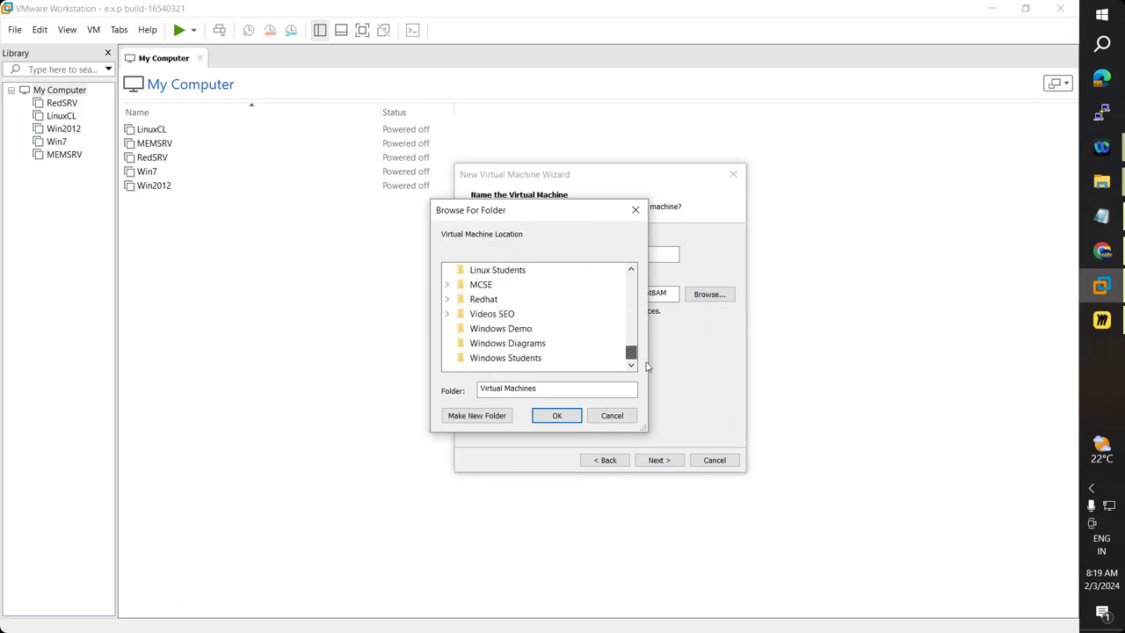
key(super+e)
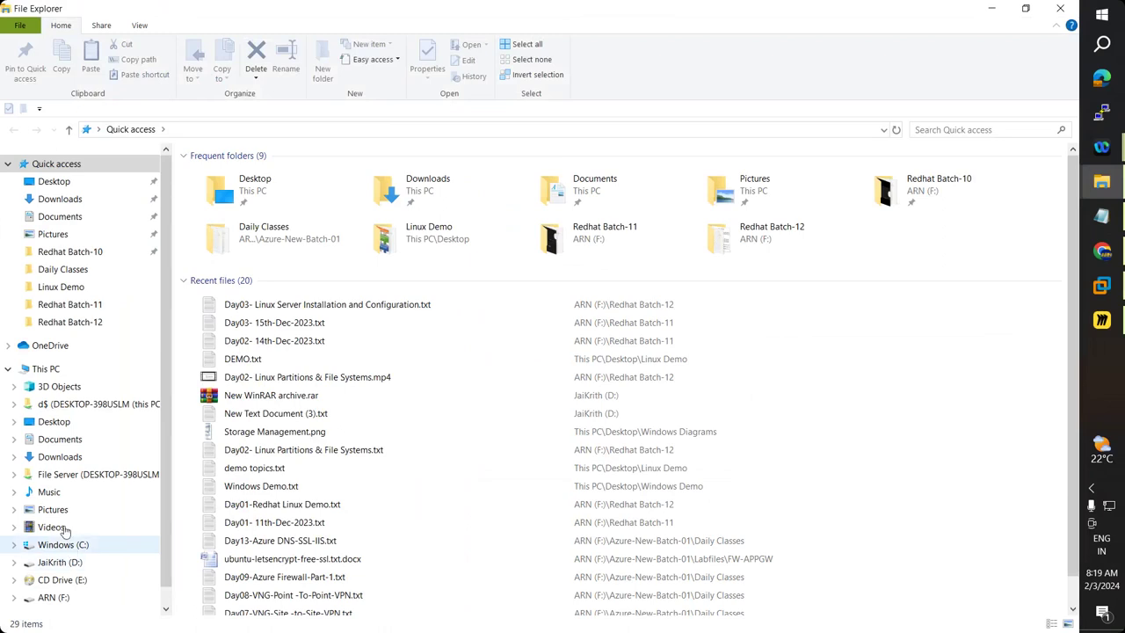
In D:\VM, try creating a Redhat8AM folder and decline merging with the existing one.
click(48, 369)
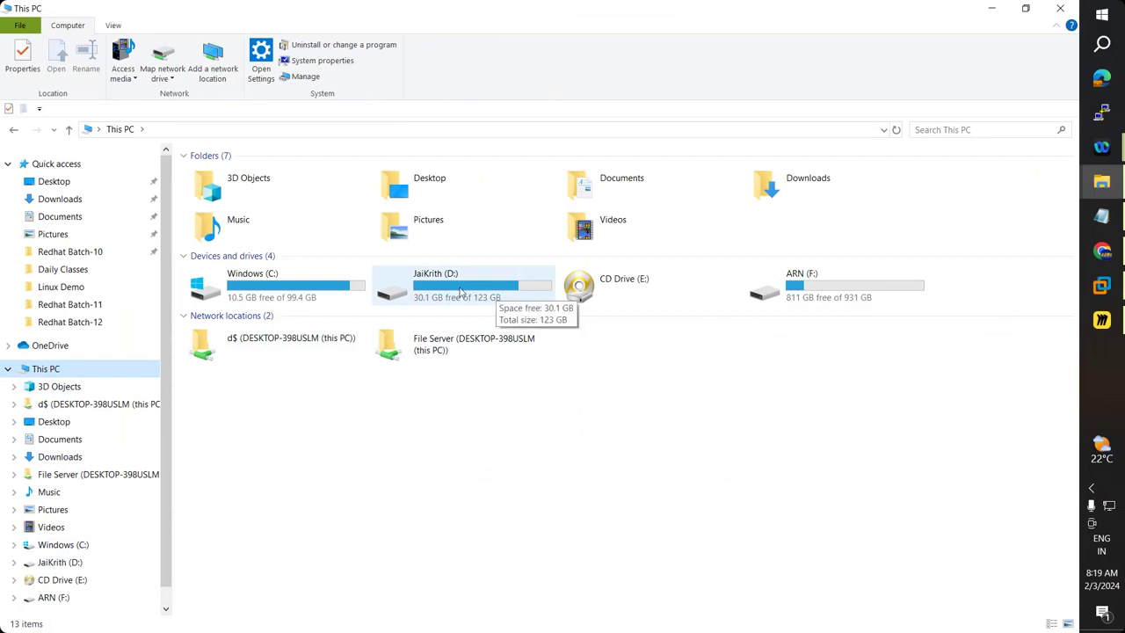
double_click(454, 294)
double_click(213, 223)
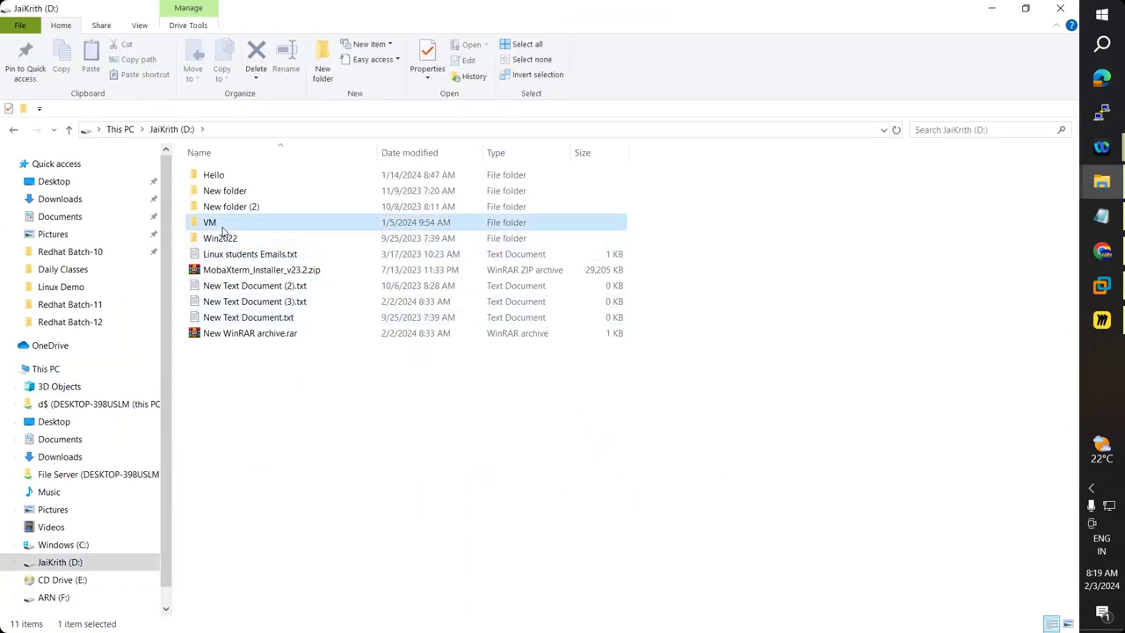
right_click(289, 360)
mouse_move(375, 589)
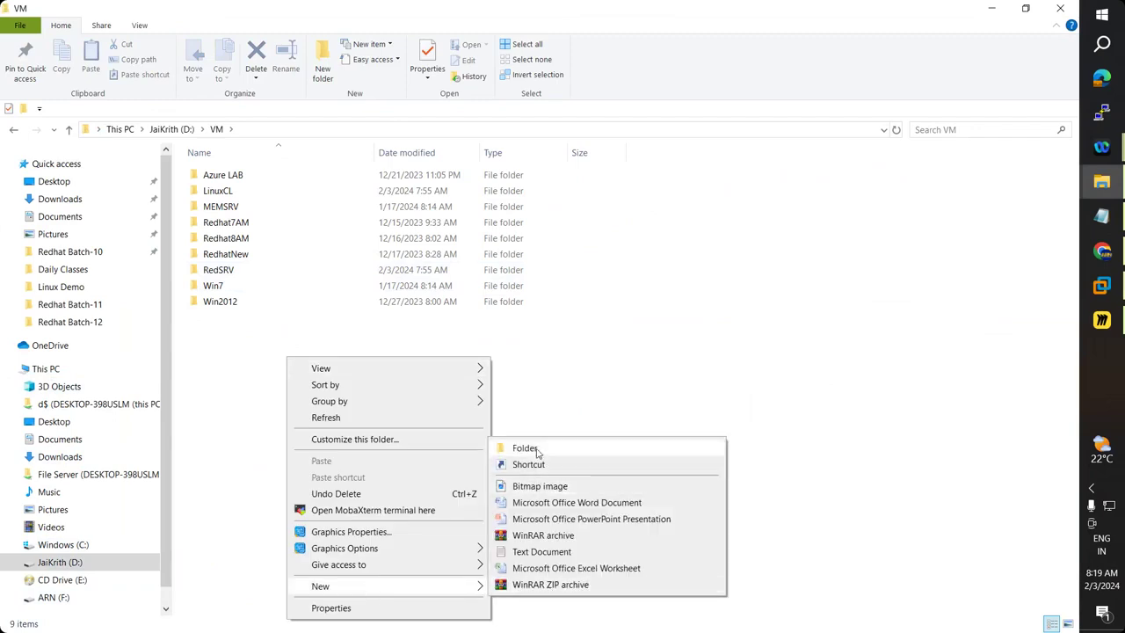
click(528, 448)
text(Redhart)
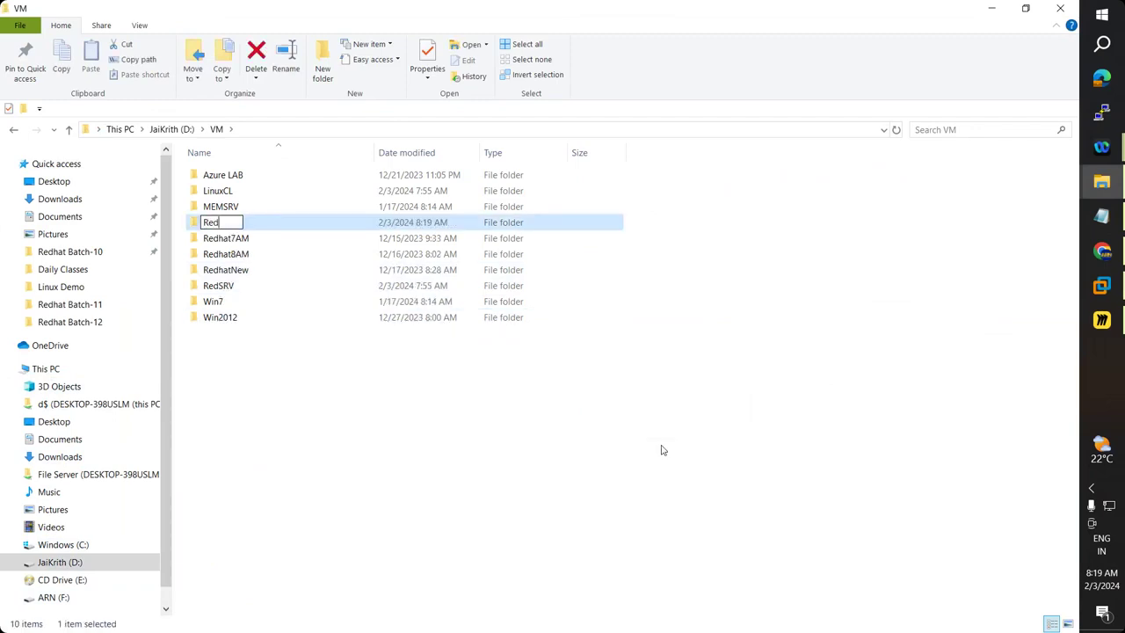
key(BackSpace)
key(BackSpace)
text(t8AM)
key(Return)
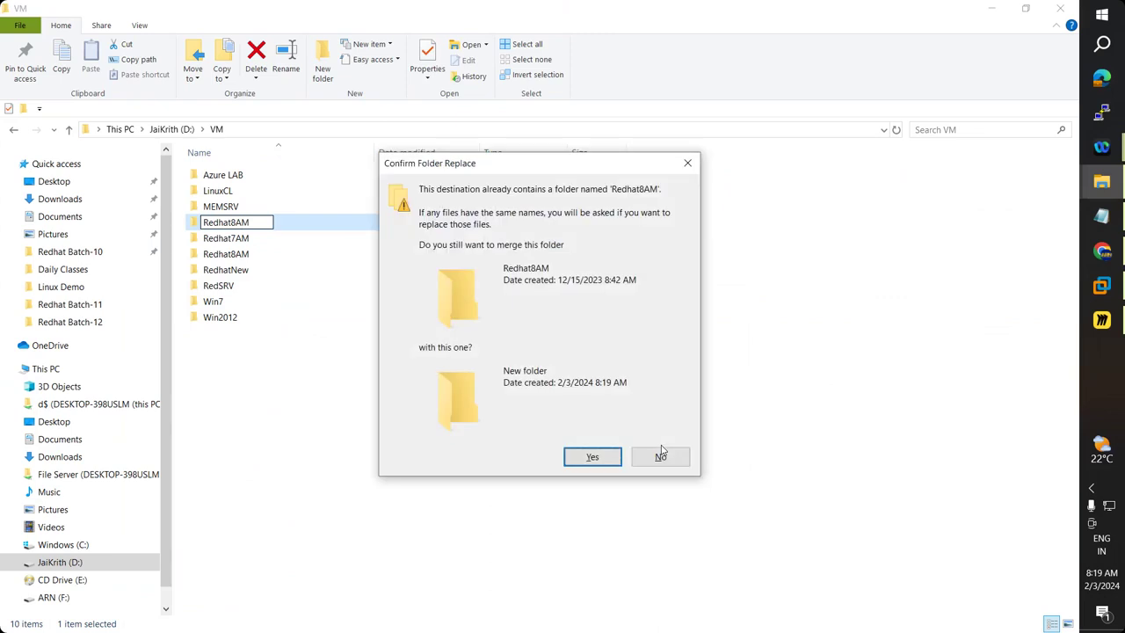
click(661, 455)
Delete the four old log files inside Redhat8AM and remove the leftover New folder.
key(Down)
key(Down)
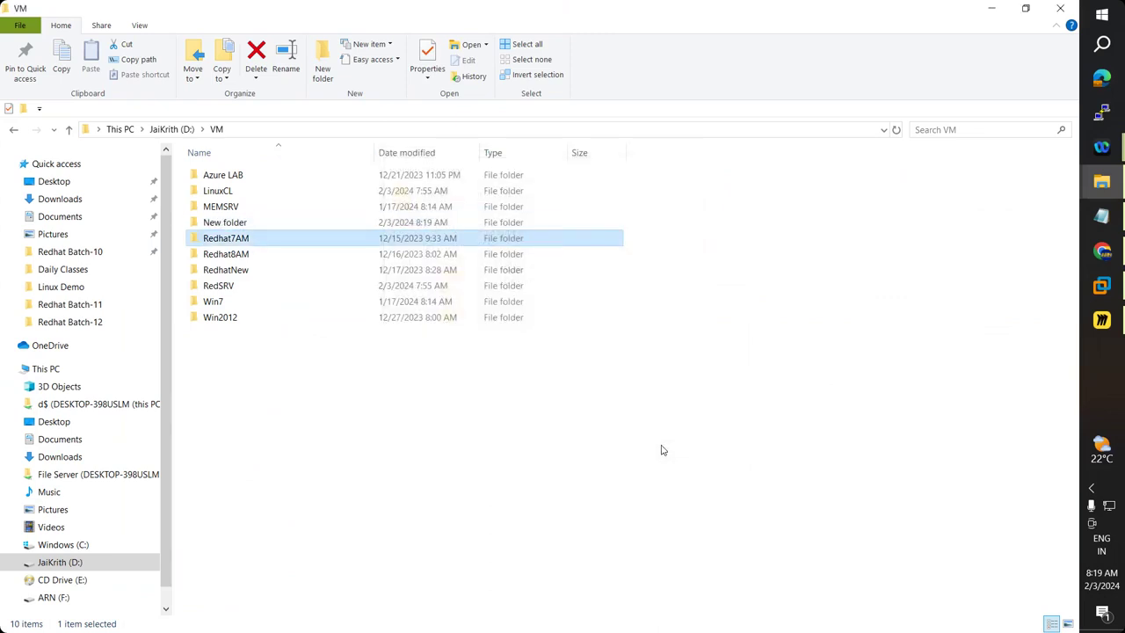
key(Return)
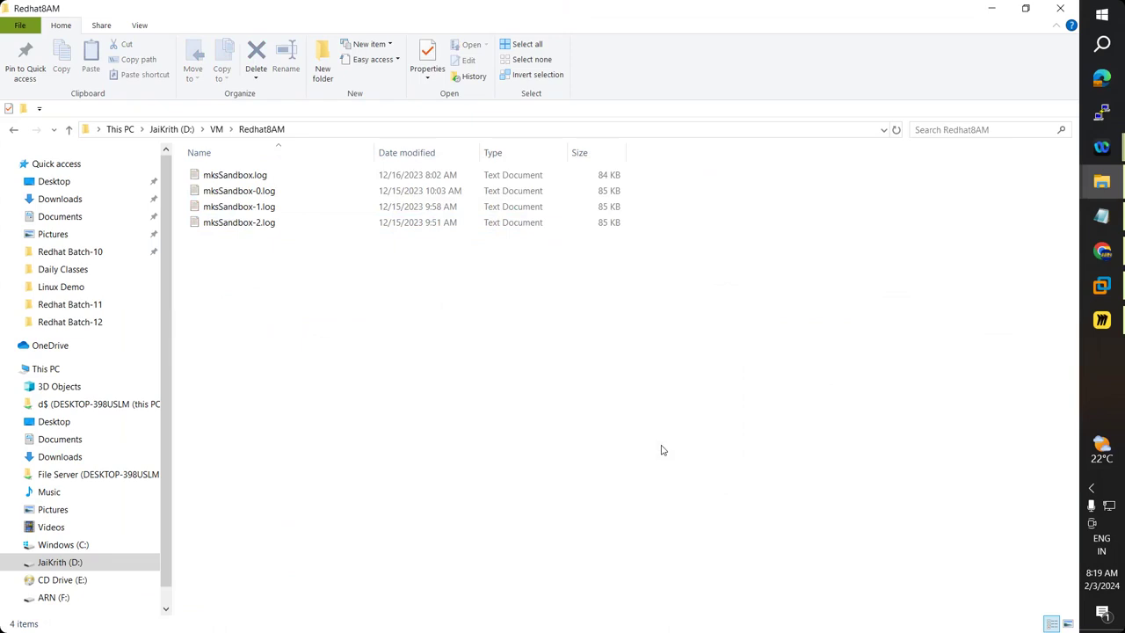
key(BackSpace)
key(Return)
key(ctrl+a)
key(Delete)
key(BackSpace)
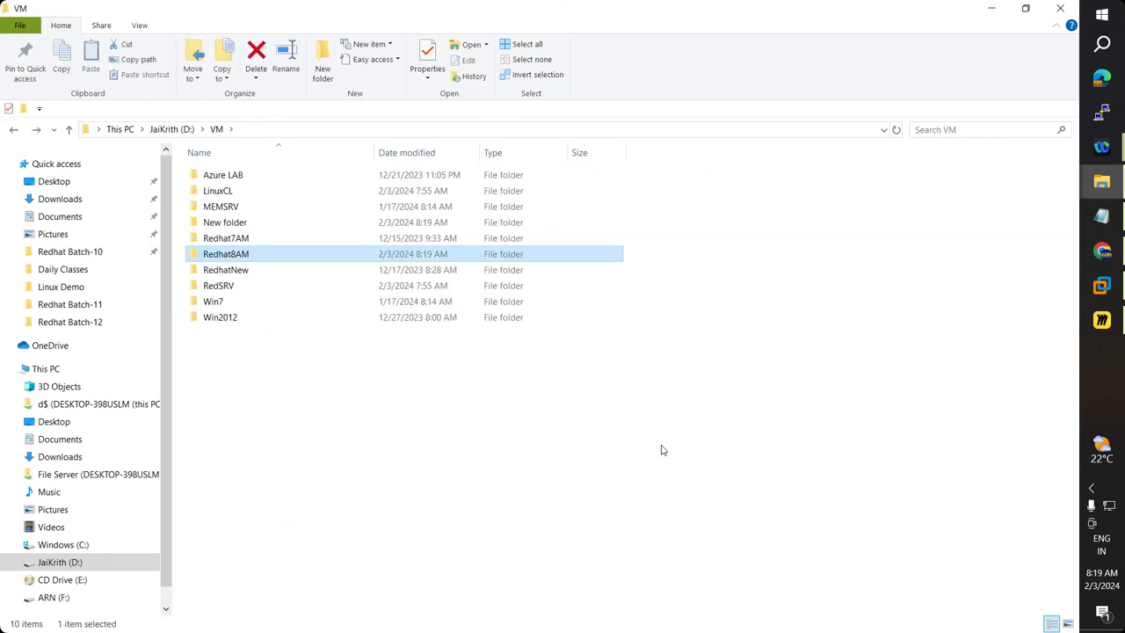
key(Up)
key(Up)
key(Delete)
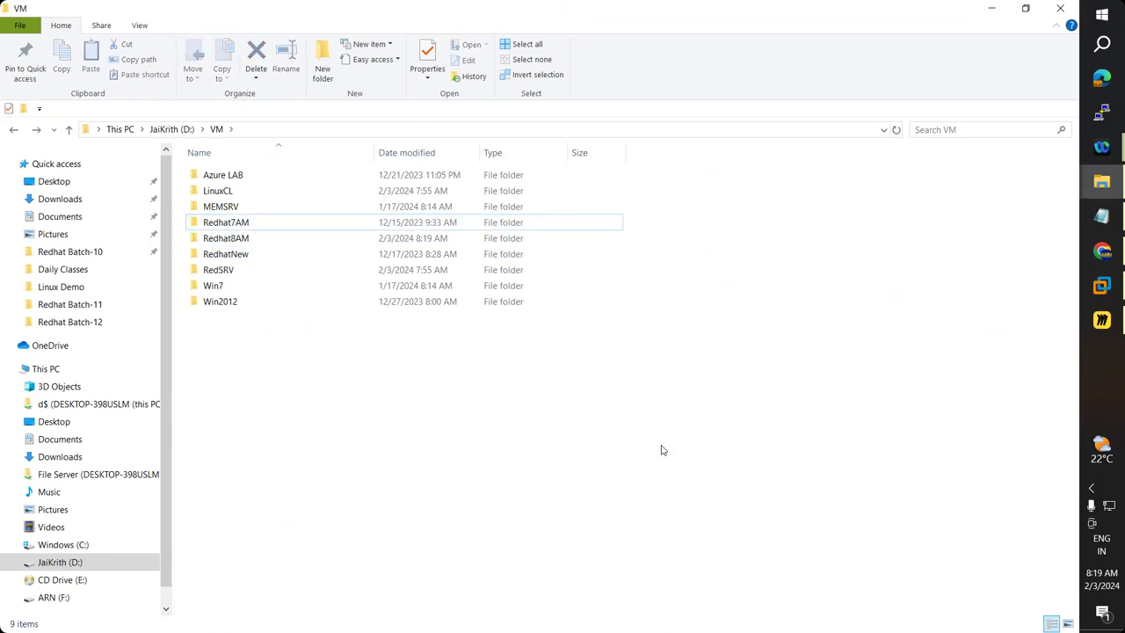
Set the virtual machine location to D:\VM\Redhat8AM in the folder picker.
click(1104, 285)
scroll(554, 325, up, 5)
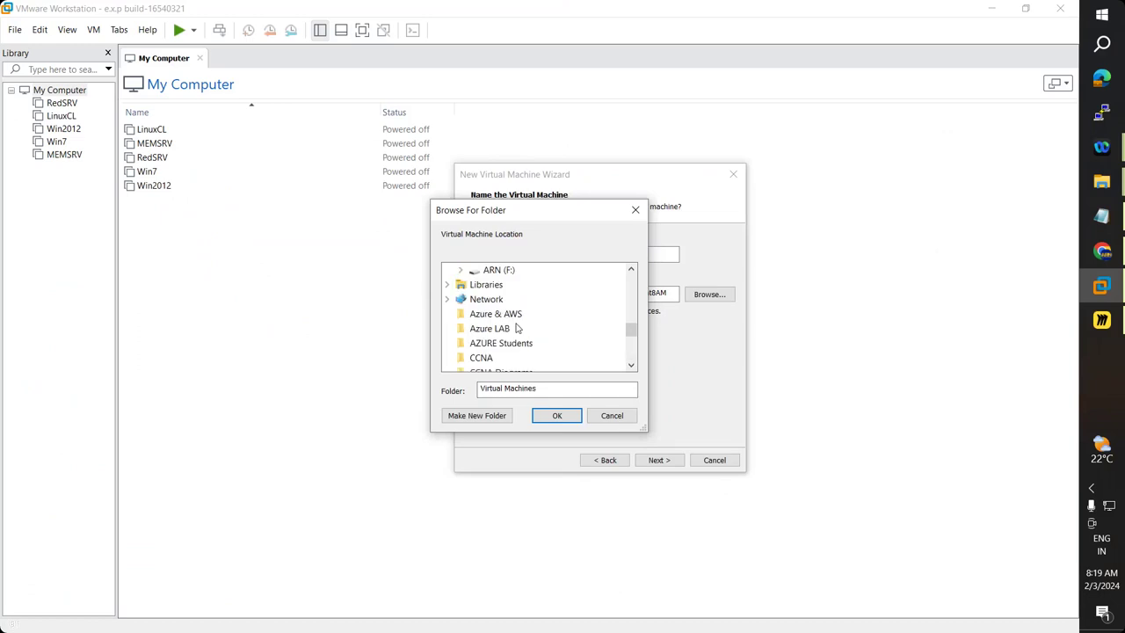
scroll(492, 327, up, 2)
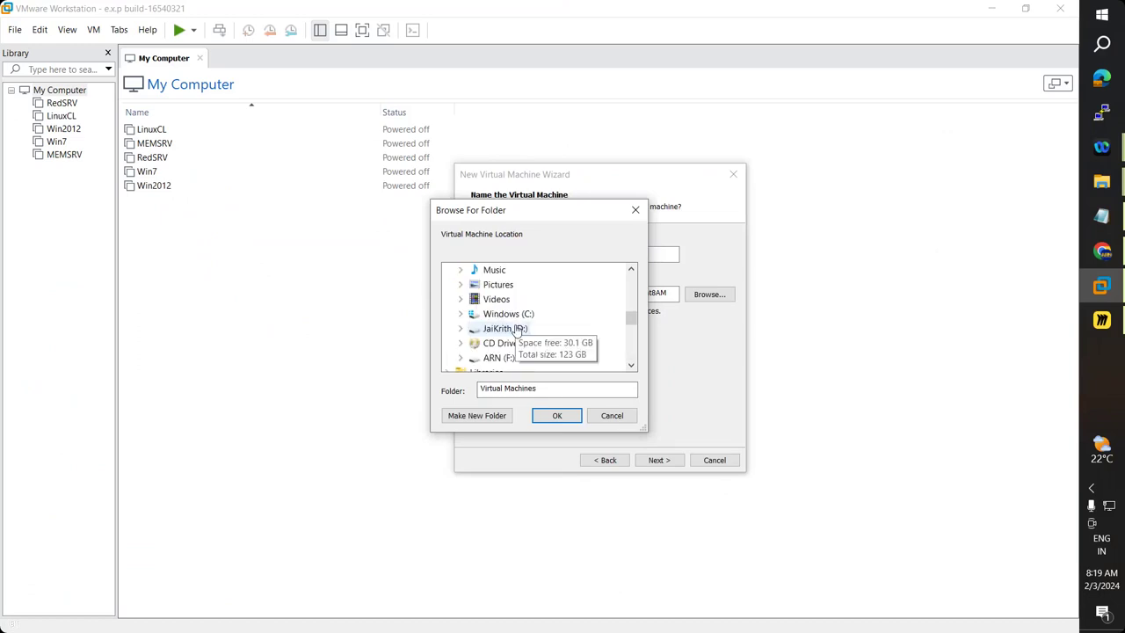
click(461, 329)
click(475, 342)
scroll(575, 349, down, 1)
click(533, 300)
click(553, 415)
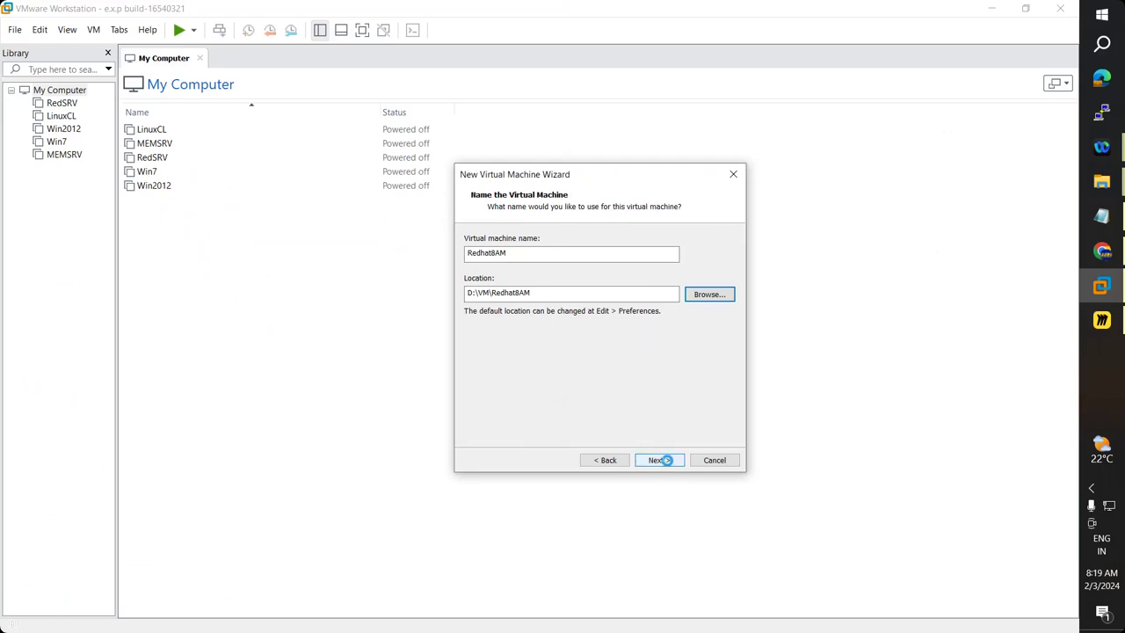
Set the maximum disk size to 40 GB, split into multiple files.
click(666, 462)
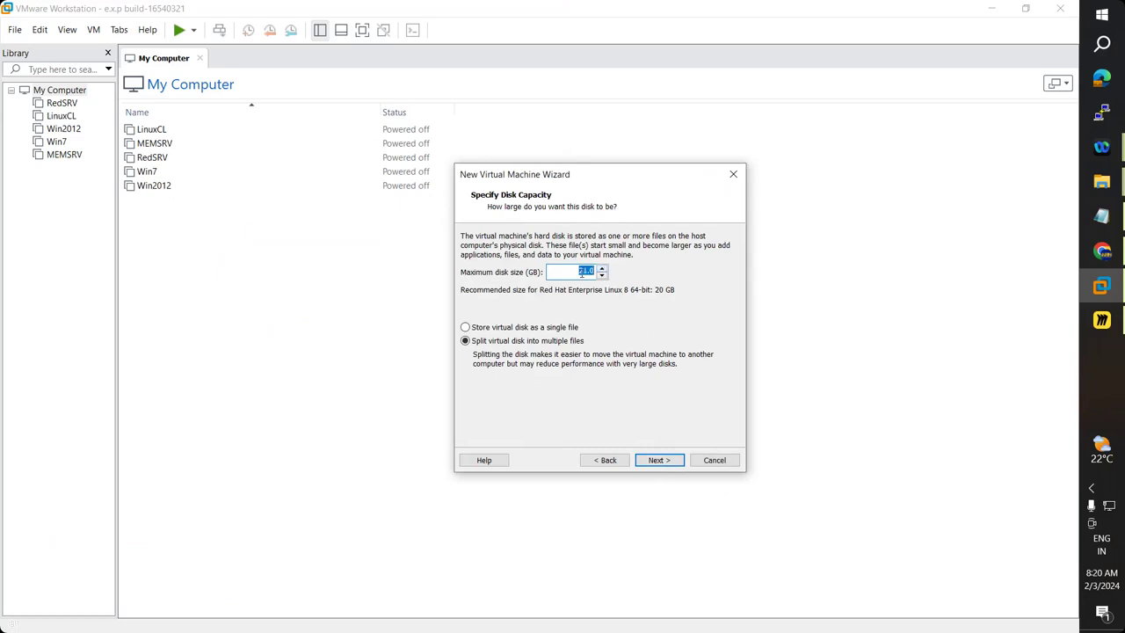
text(40)
click(662, 464)
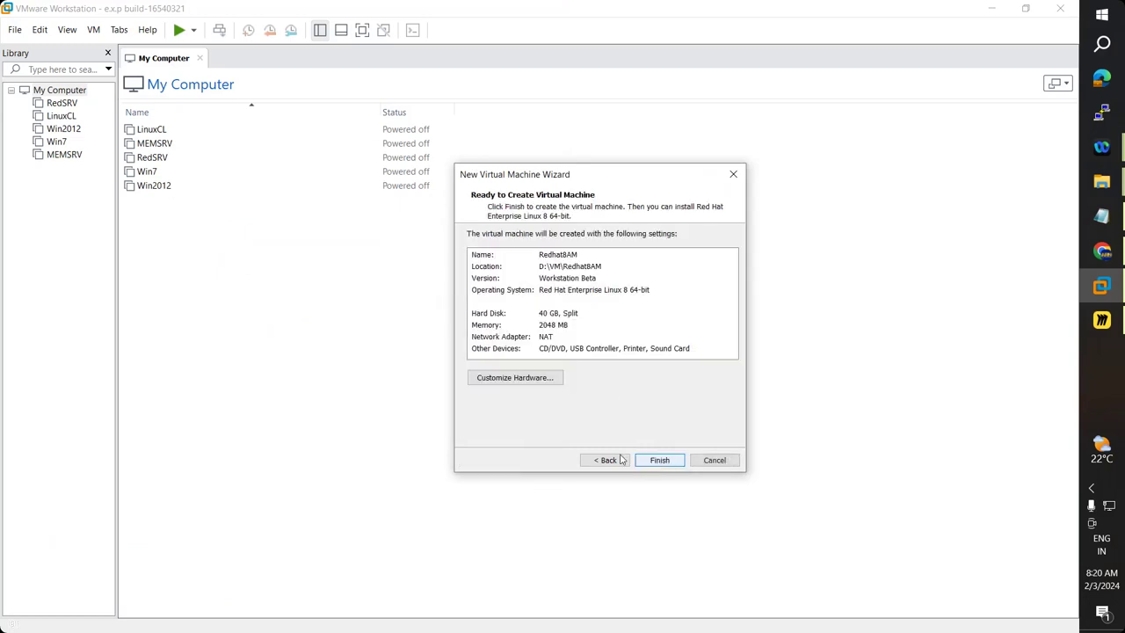
click(609, 465)
Finish the wizard to create Redhat8AM and open Edit virtual machine settings.
click(659, 462)
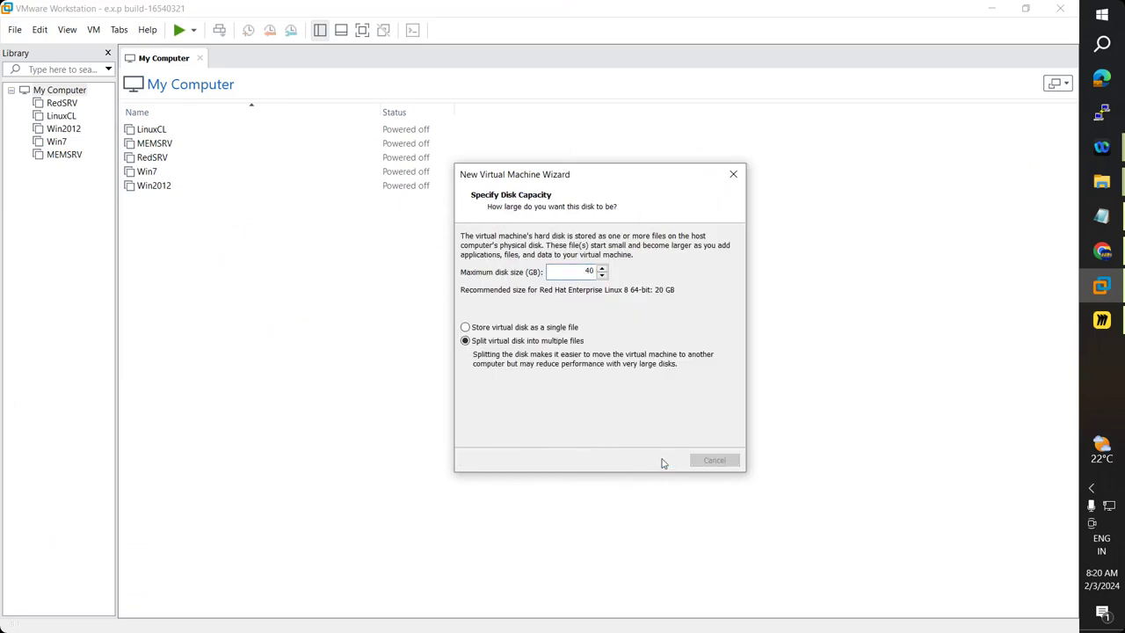
click(667, 462)
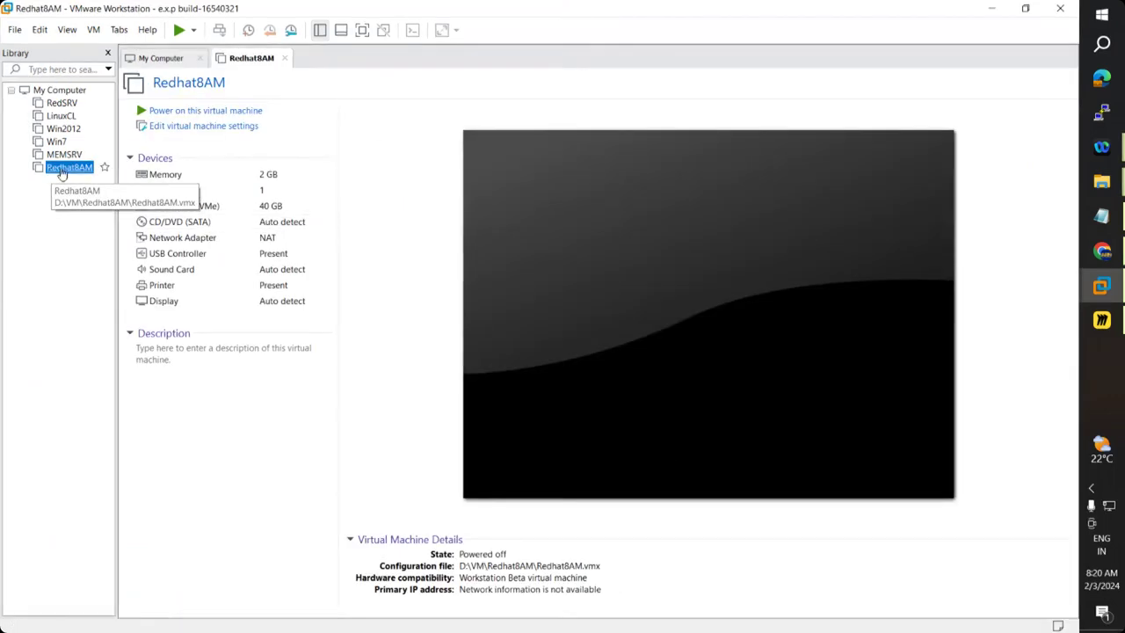
click(205, 128)
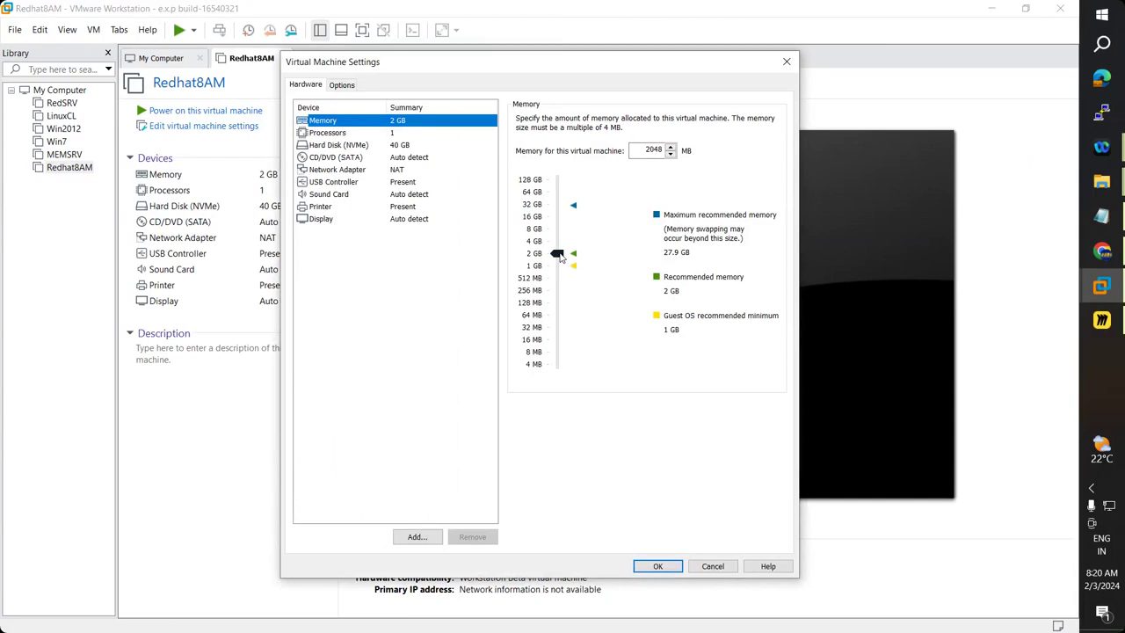
Raise memory to 4096 MB and set 2 processors with 2 cores per processor.
click(558, 254)
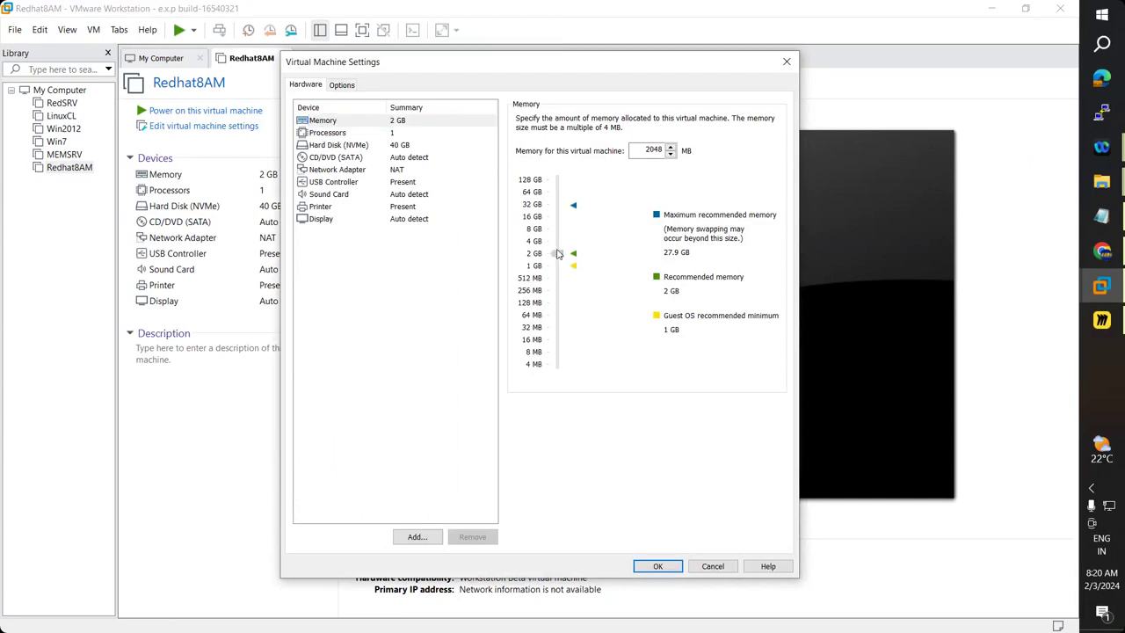
drag(557, 252, 557, 242)
double_click(655, 151)
click(394, 134)
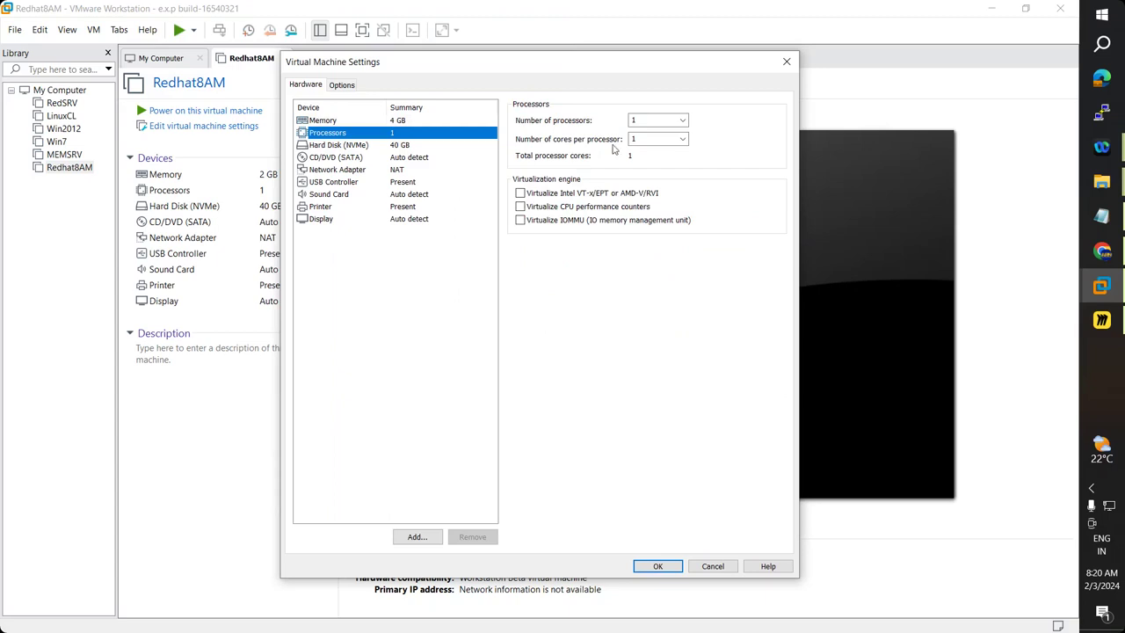
double_click(642, 120)
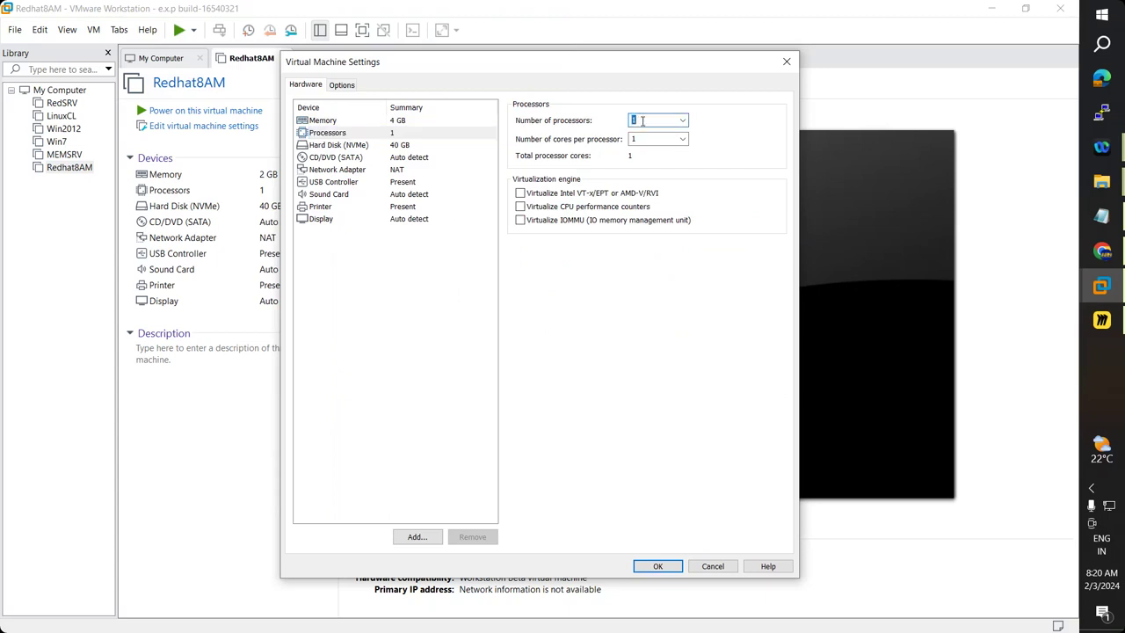
text(2)
double_click(642, 141)
text(2)
click(406, 147)
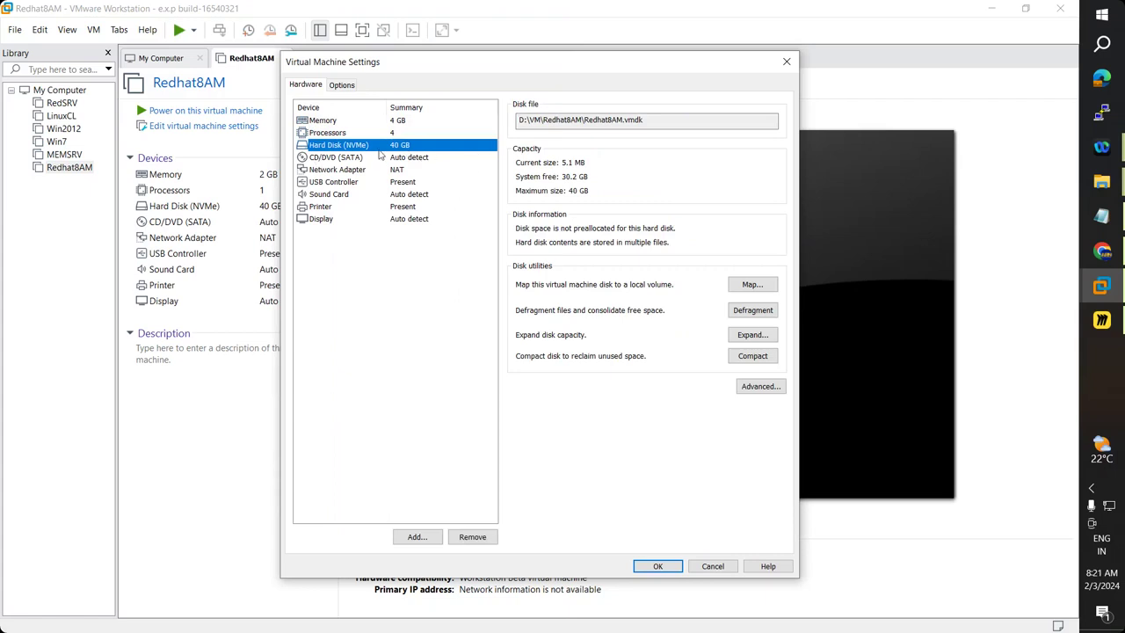
Expand the Redhat8AM virtual disk to 50 GB.
click(733, 338)
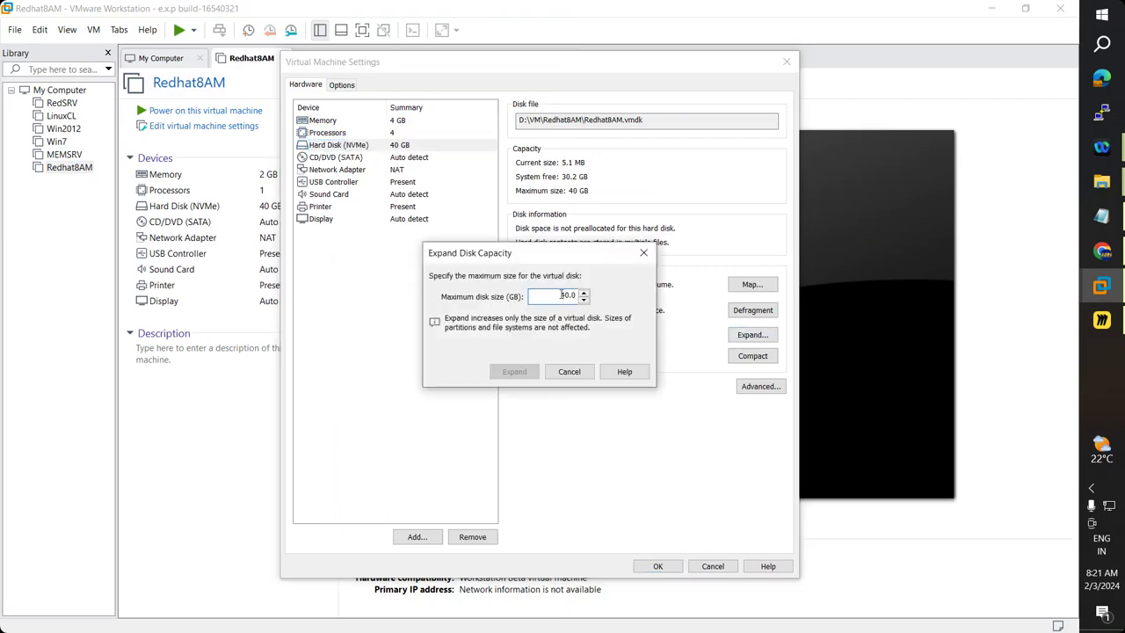
text(50)
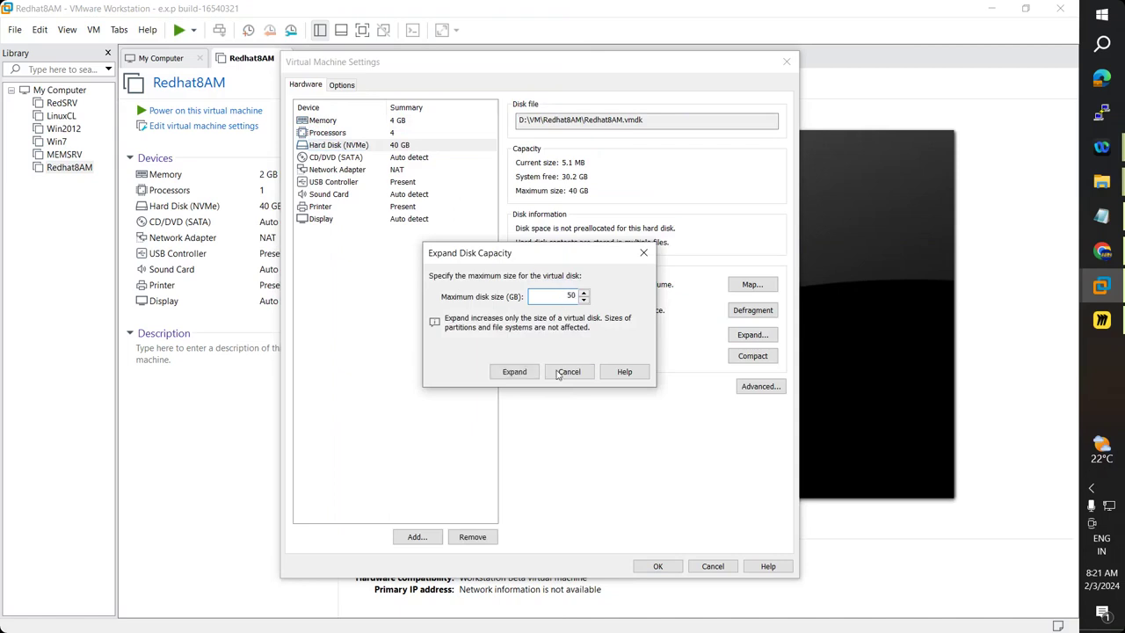
click(522, 375)
click(639, 344)
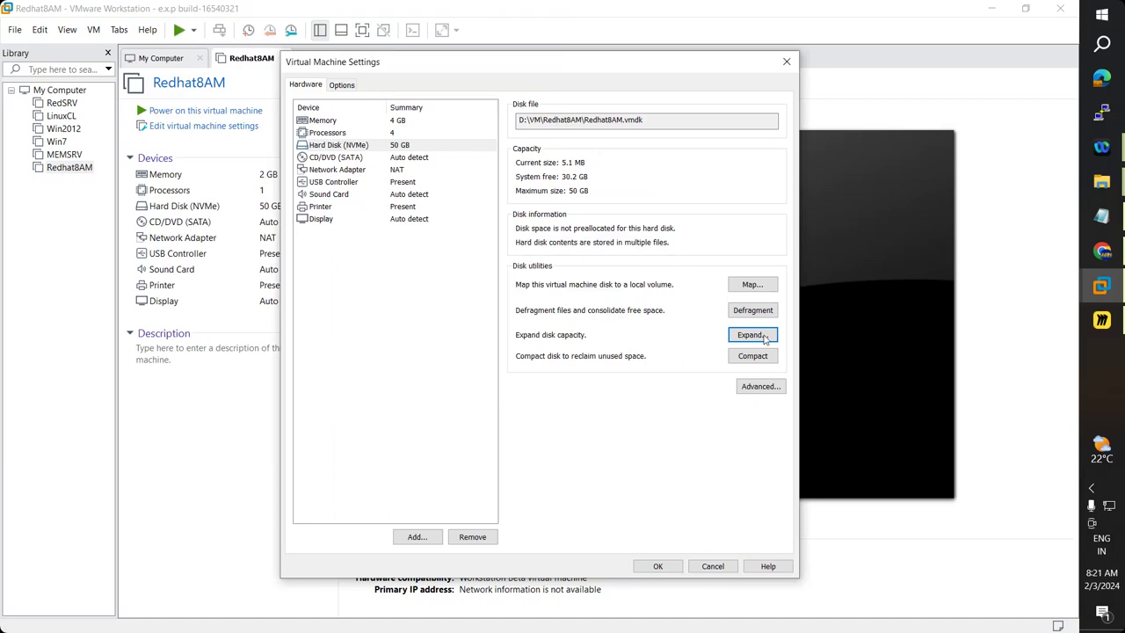
Review the Network Adapter and USB Controller settings, ending on CD/DVD (SATA).
click(401, 160)
click(400, 169)
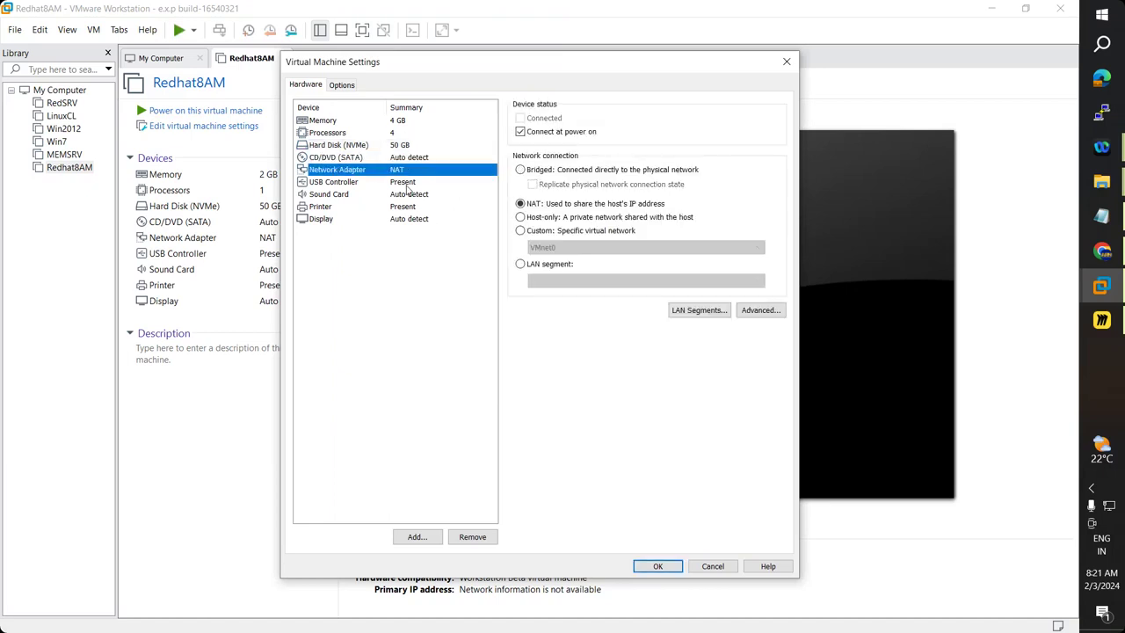
click(406, 182)
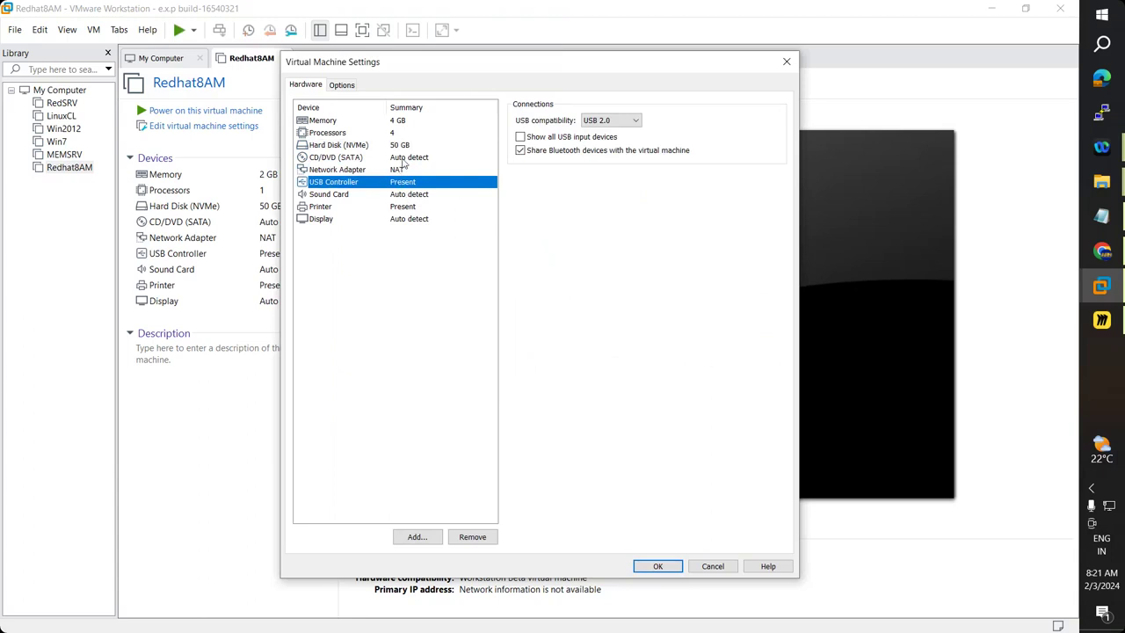
click(403, 160)
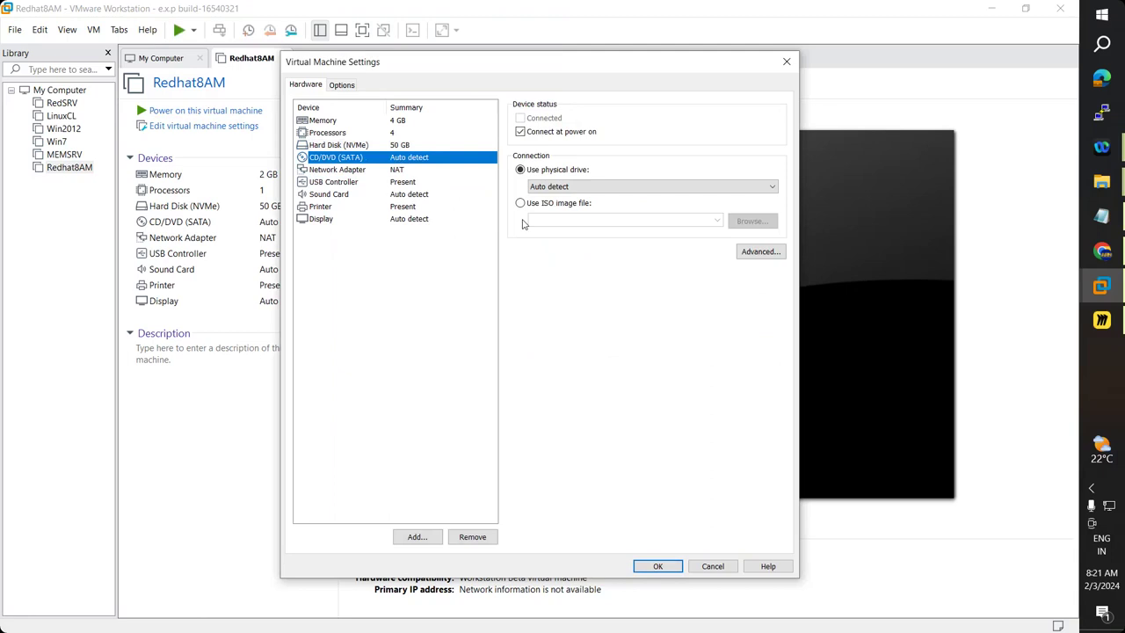
Check the ISO in Chrome's Drive folder, then return to the CD/DVD settings.
click(1090, 259)
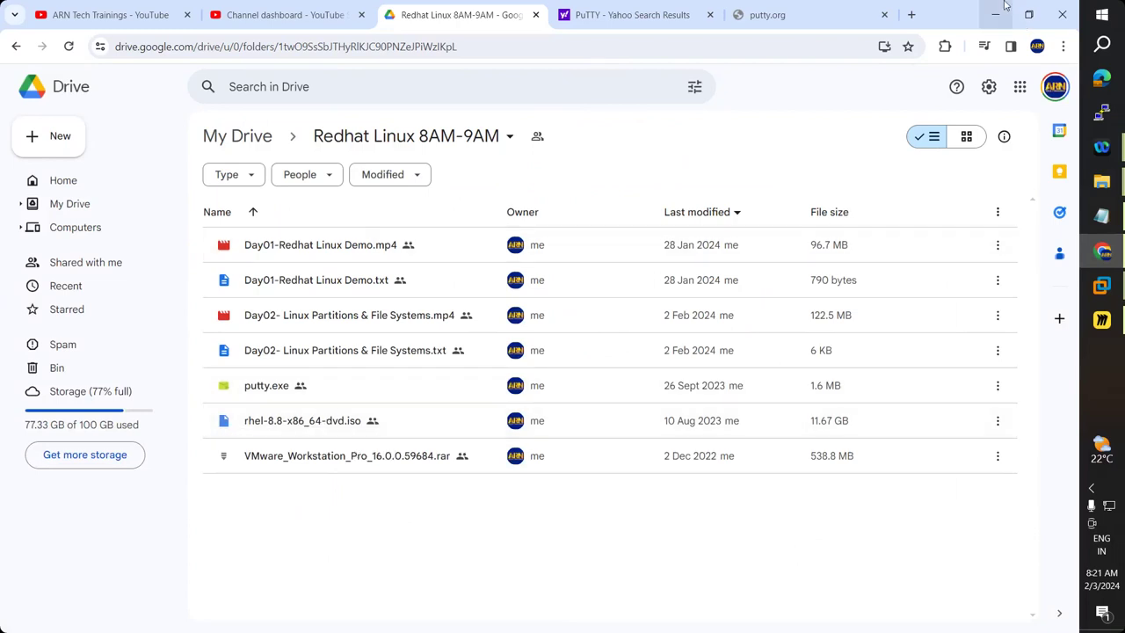
click(1005, 5)
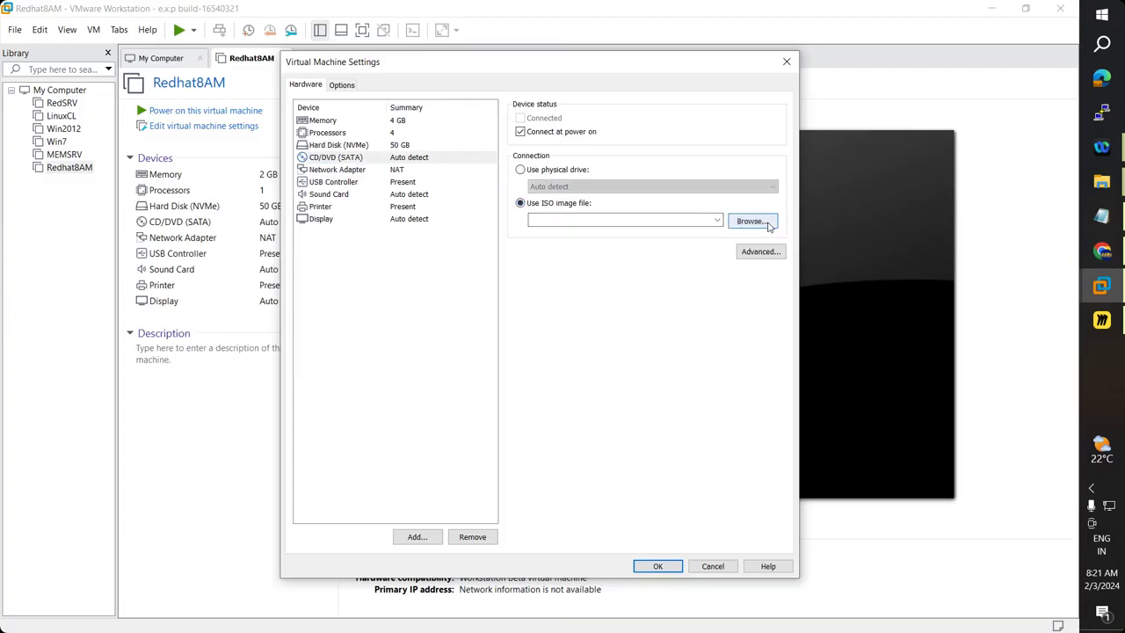
click(767, 224)
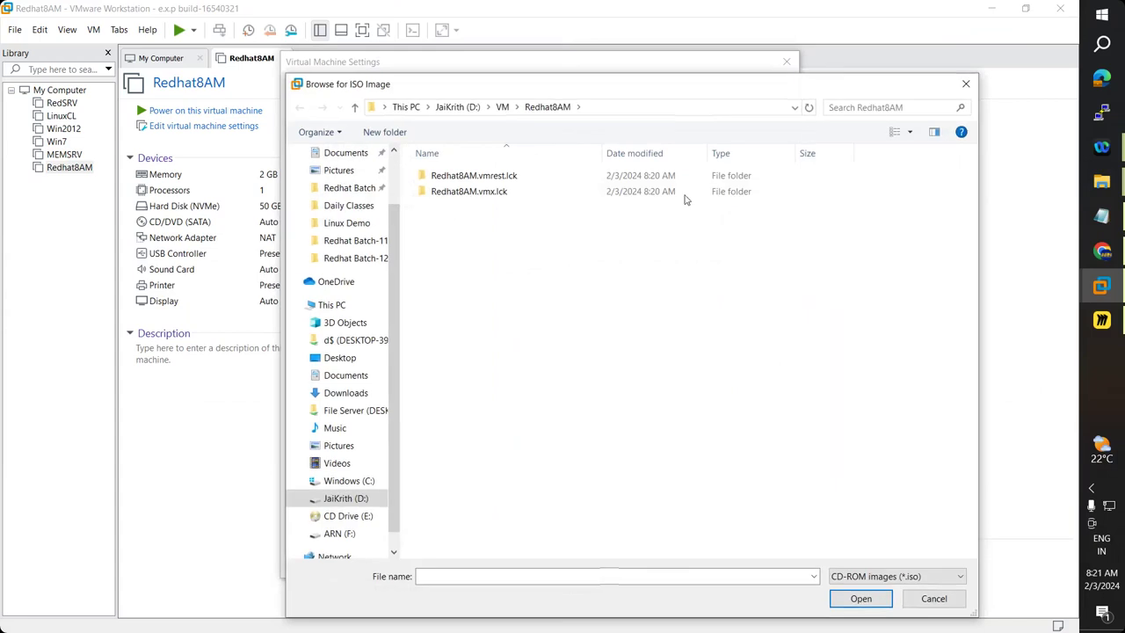
click(966, 84)
Use ISO image file F:\Redhat\rhel-8.8-x86_64-dvd.iso for the CD/DVD drive.
click(520, 203)
click(752, 222)
scroll(392, 354, down, 1)
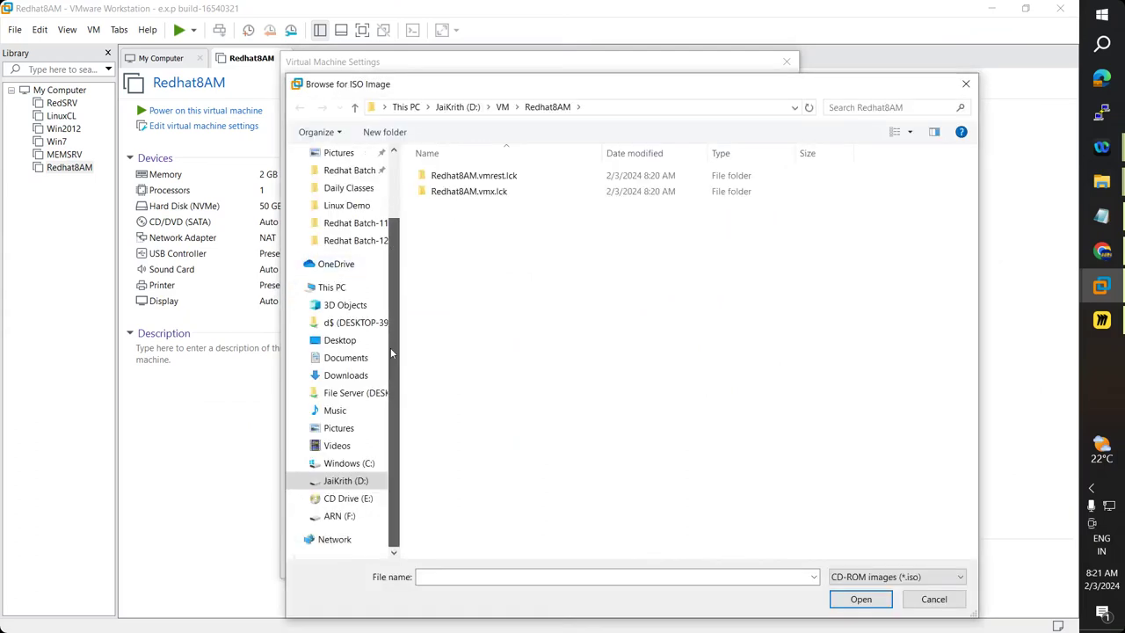
click(339, 516)
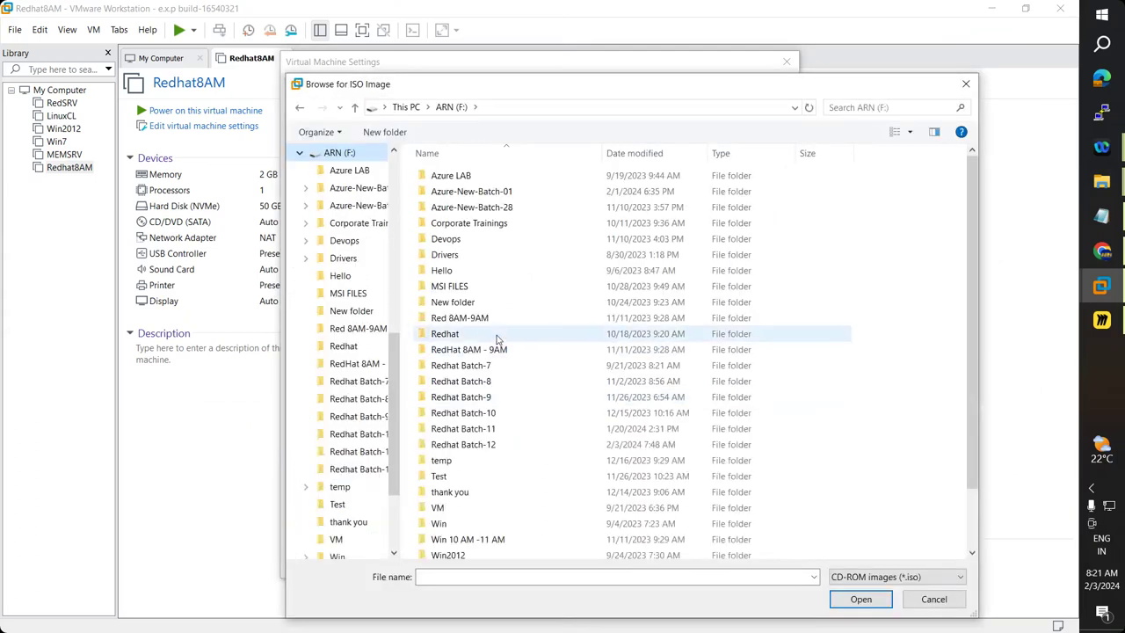
scroll(498, 340, down, 2)
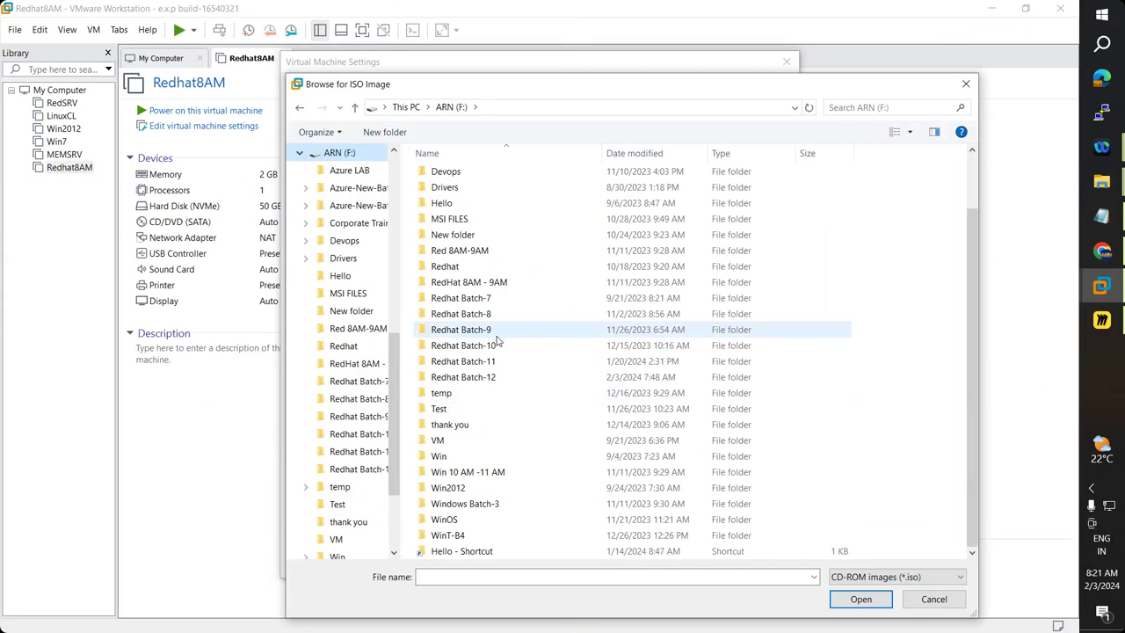
scroll(497, 340, up, 2)
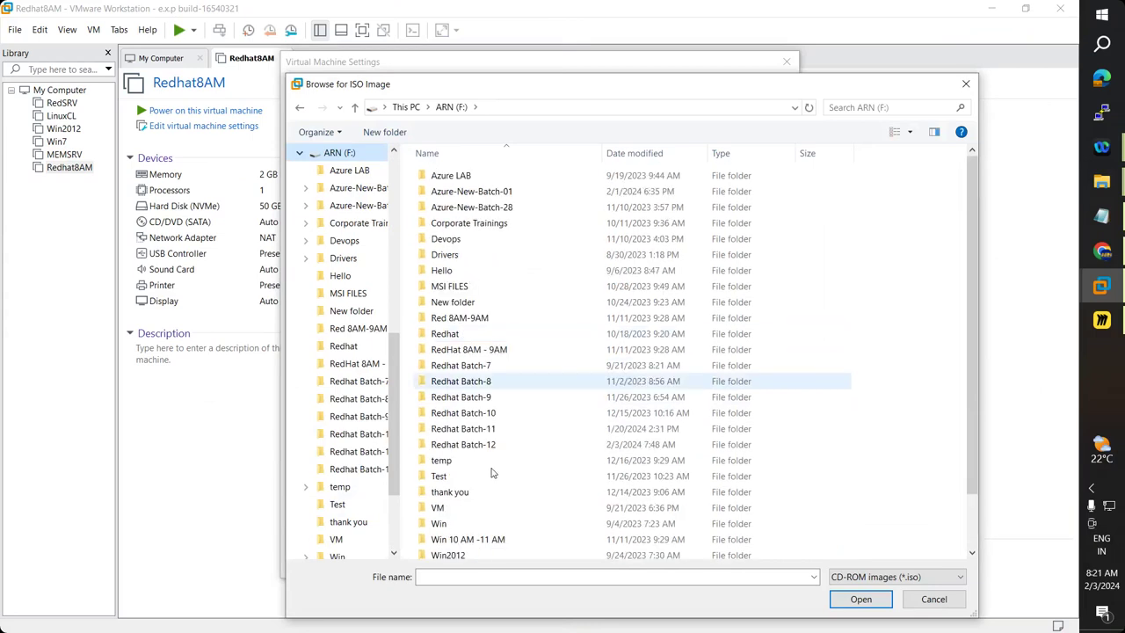
scroll(493, 475, down, 2)
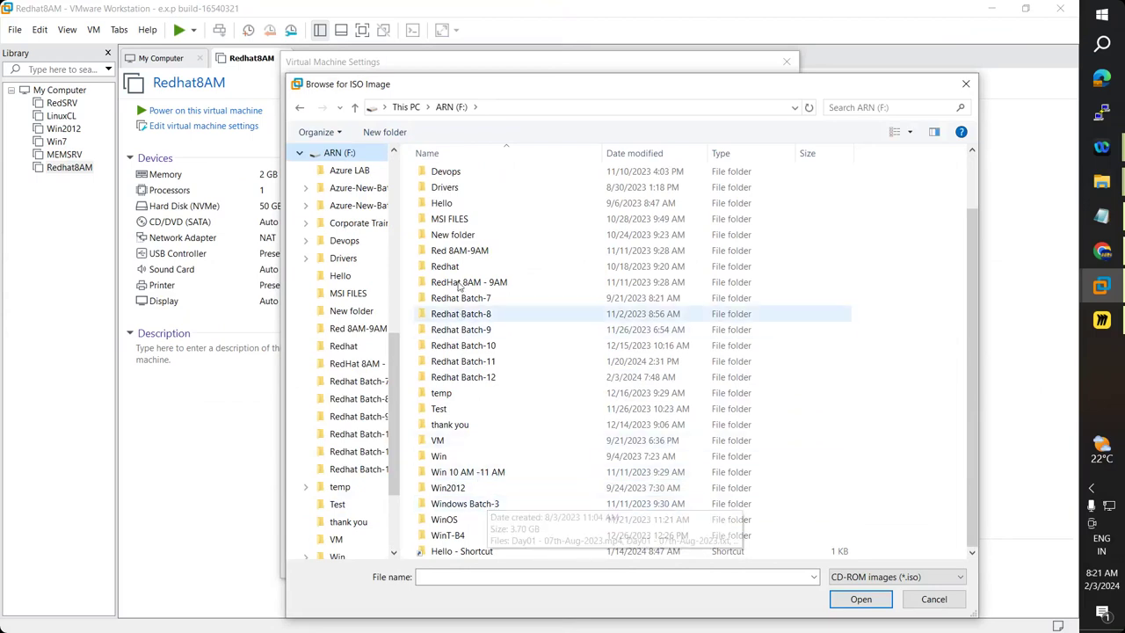
double_click(493, 266)
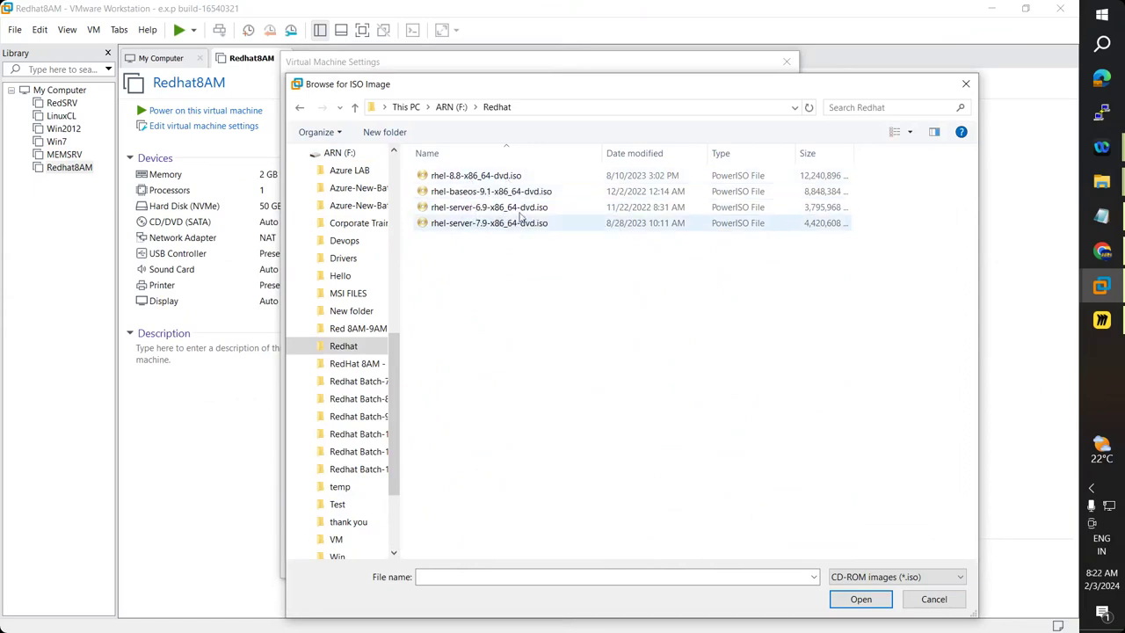
click(476, 176)
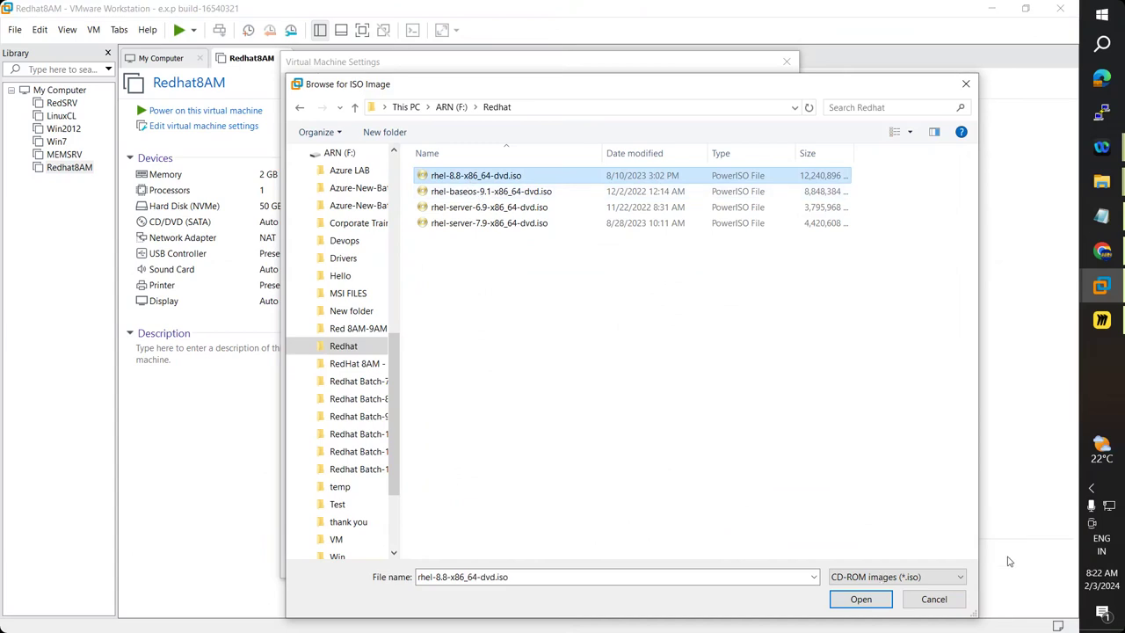
click(860, 598)
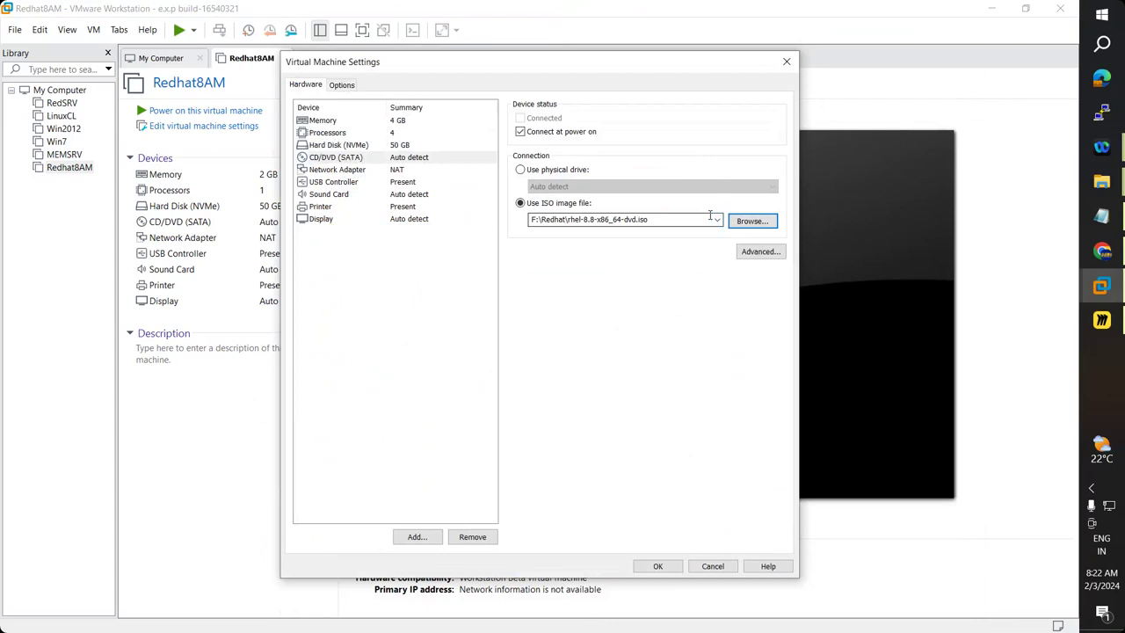
Save the hardware settings, power on Redhat8AM, and dismiss the error and installation hint messages.
click(661, 568)
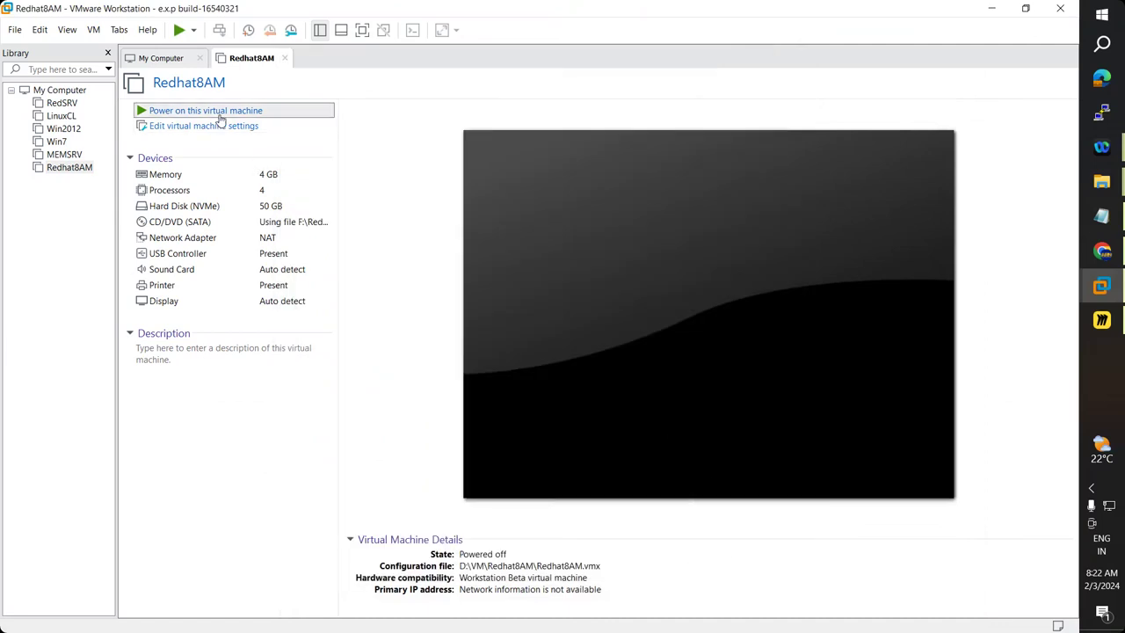
double_click(220, 112)
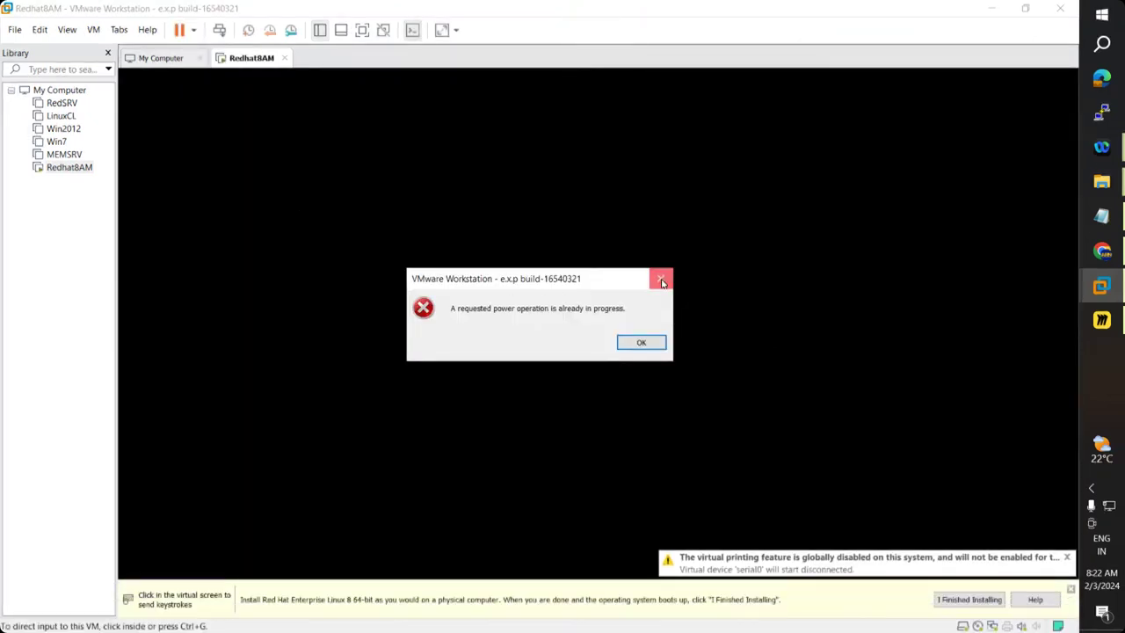
click(662, 281)
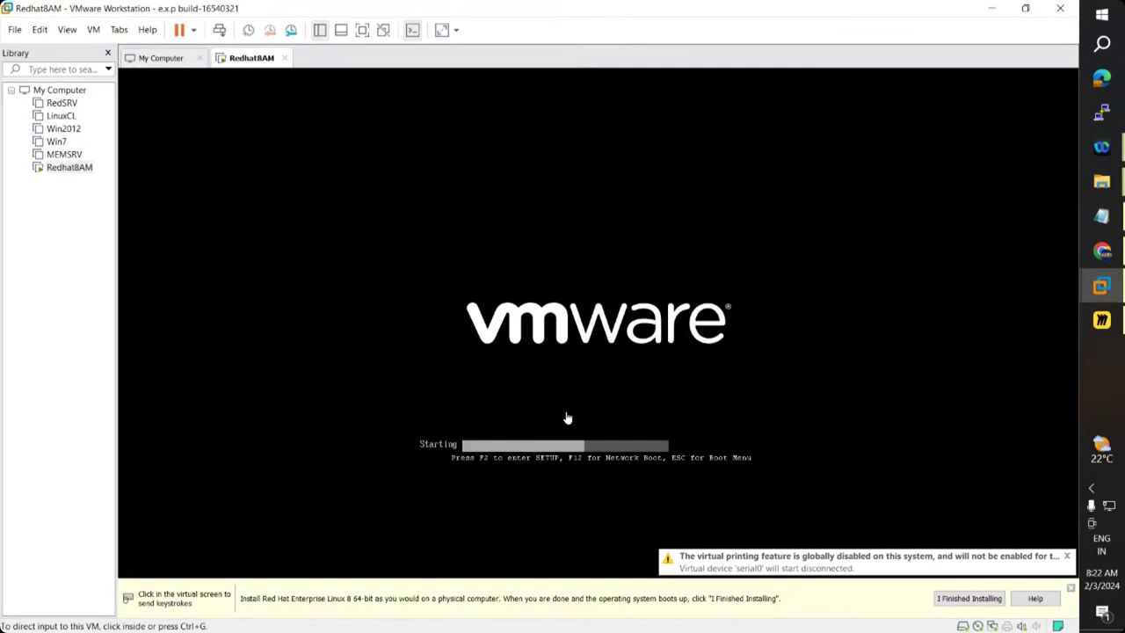
click(978, 600)
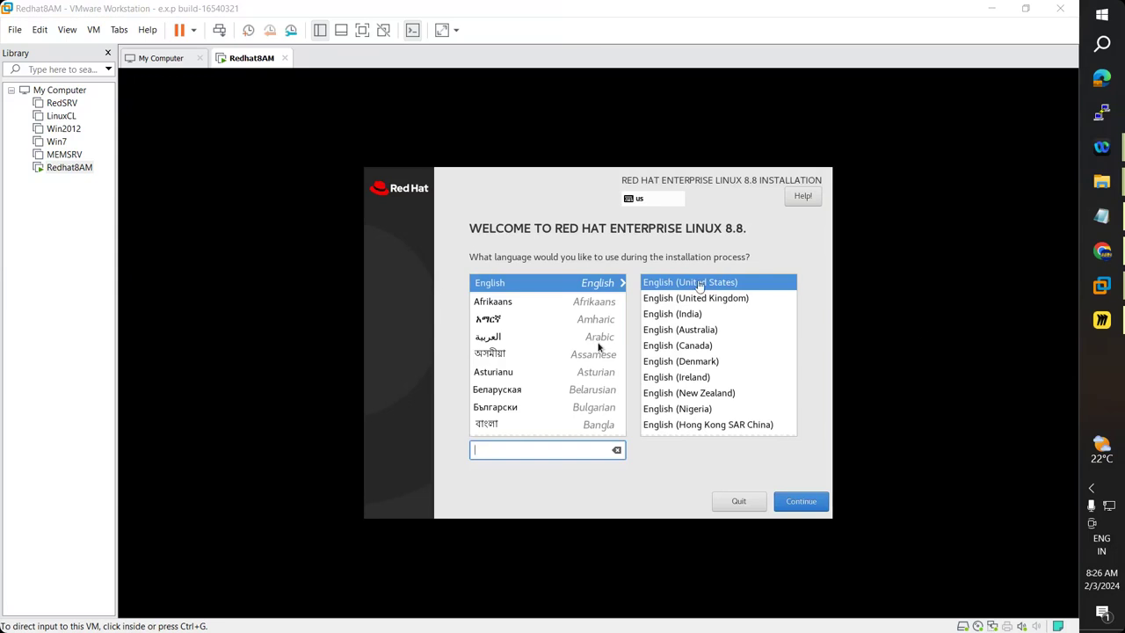
Pick English (India) as the installer language and continue to the Installation Summary.
click(652, 317)
click(656, 319)
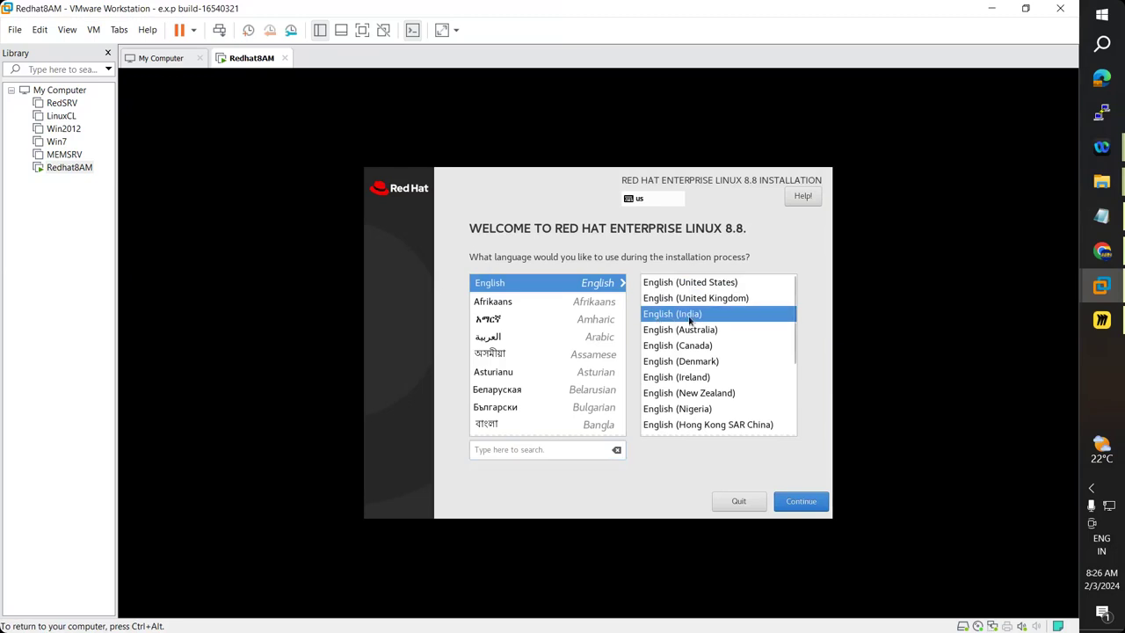
click(809, 504)
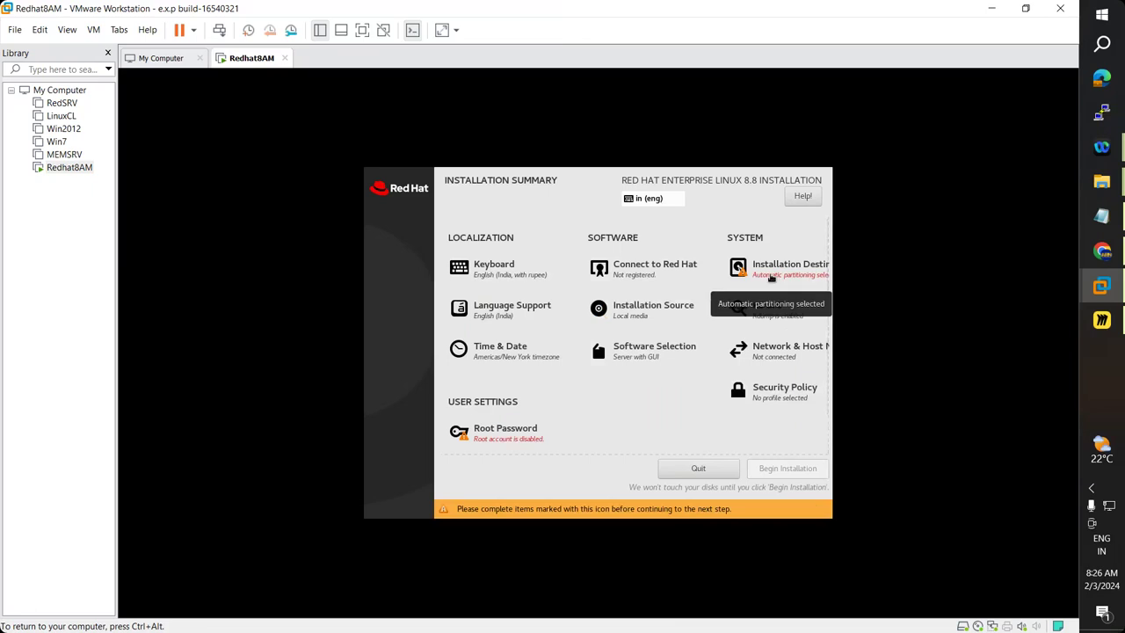
Keep the VMware Virtual NVMe disk with Automatic storage as the installation destination.
click(770, 278)
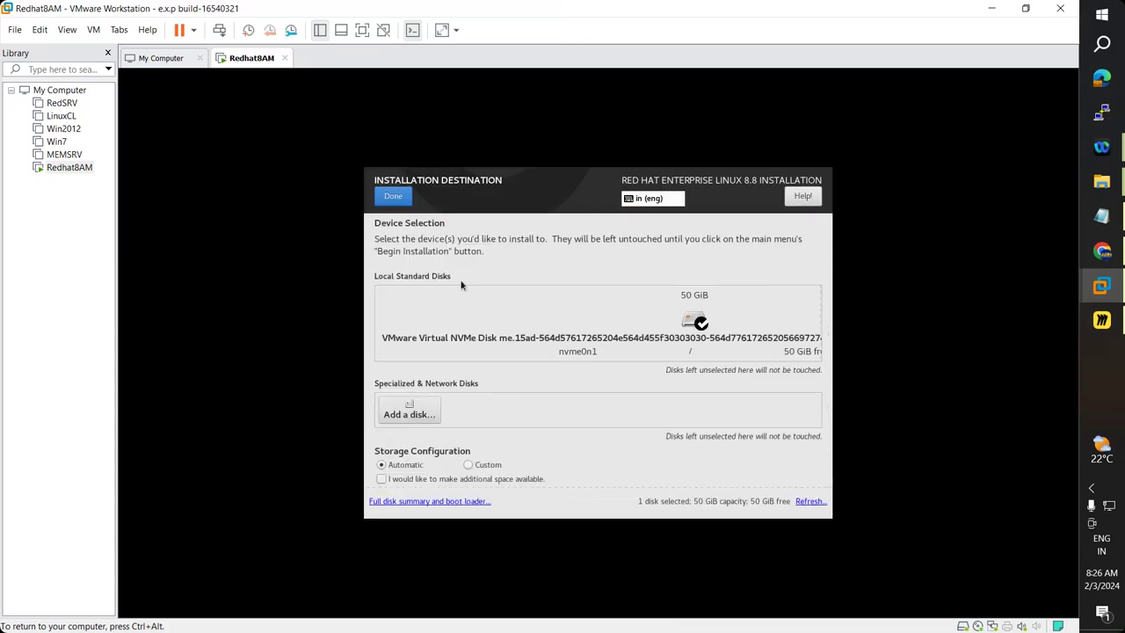
click(396, 198)
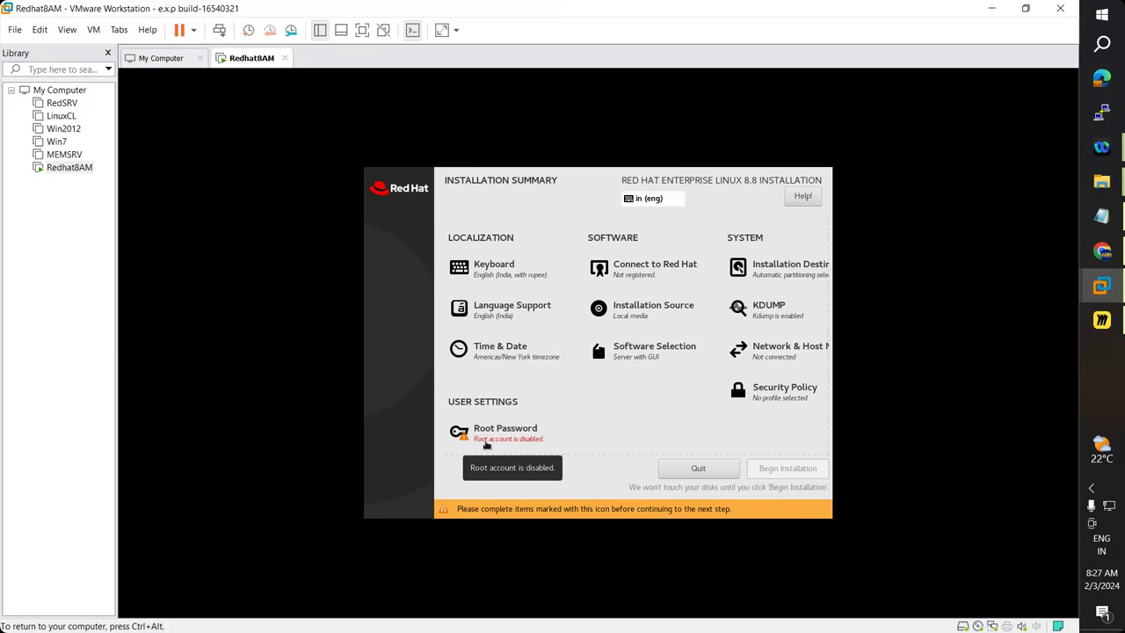
Enter and confirm a root account password, then return to the Installation Summary.
click(485, 444)
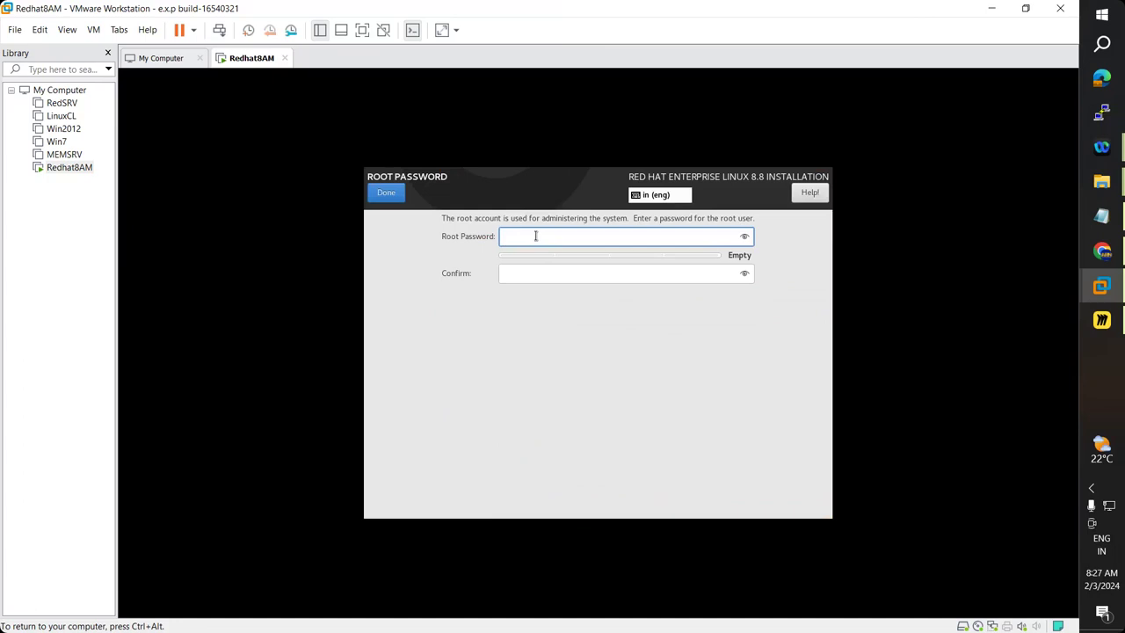
text(1234567)
key(Tab)
text(12345678)
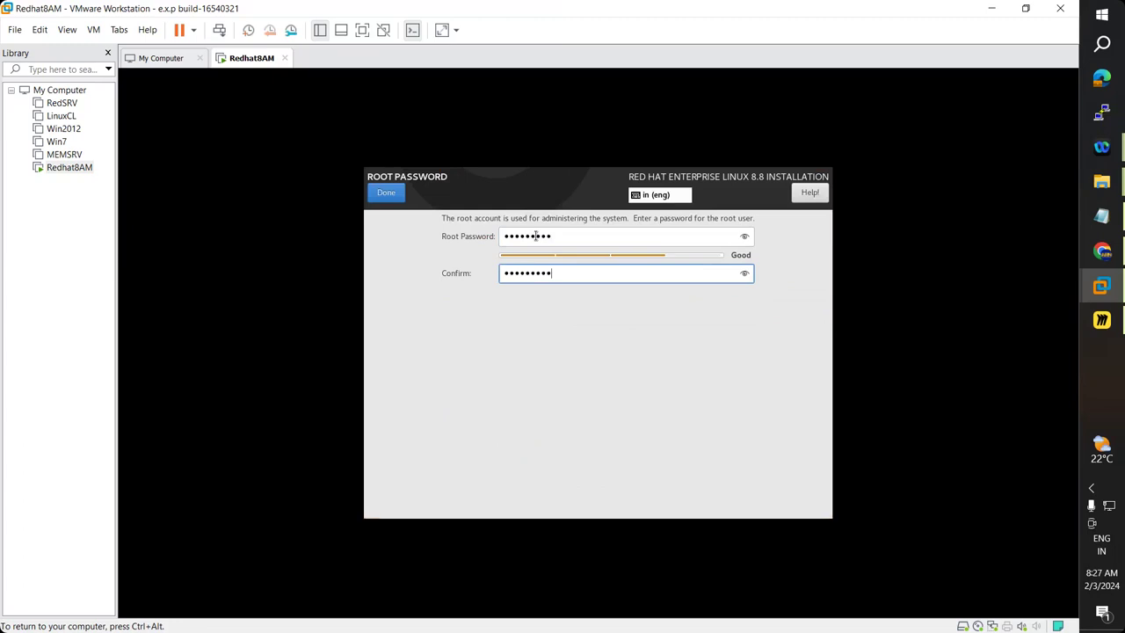
click(386, 195)
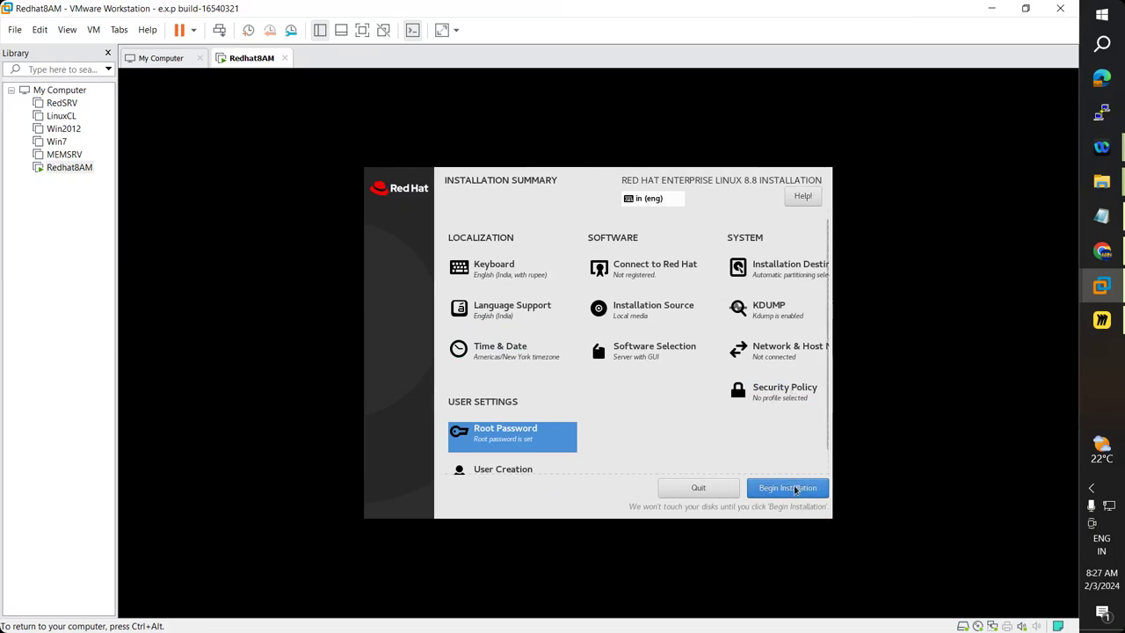
Begin the RHEL 8.8 installation from the Installation Summary.
click(796, 490)
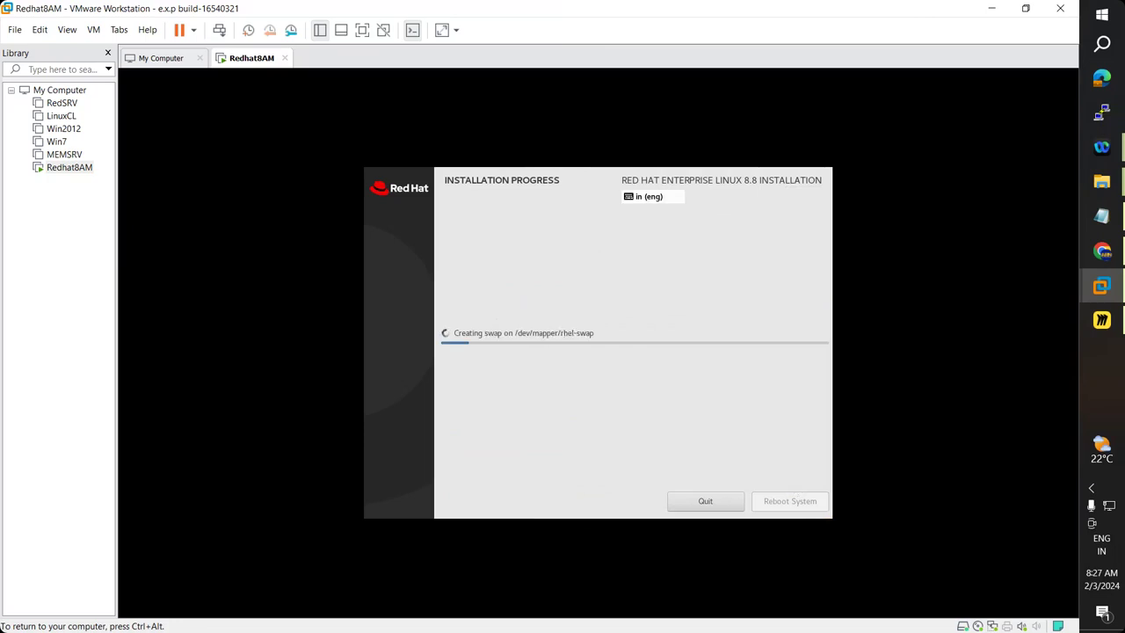
click(1103, 252)
click(787, 14)
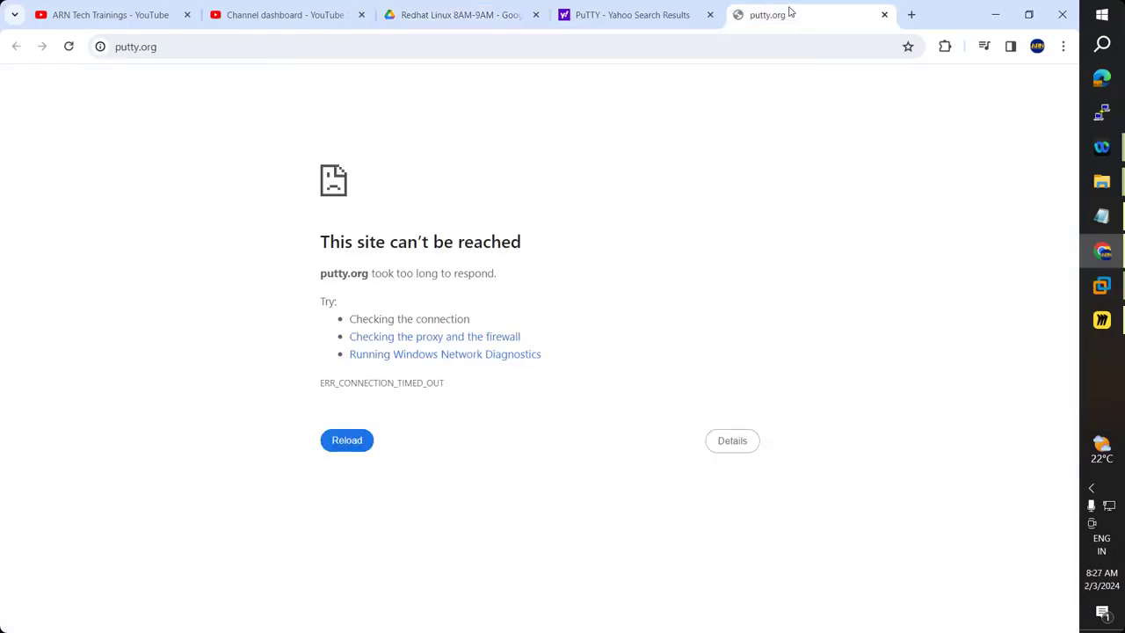
double_click(296, 49)
click(296, 49)
text(google.com)
key(Return)
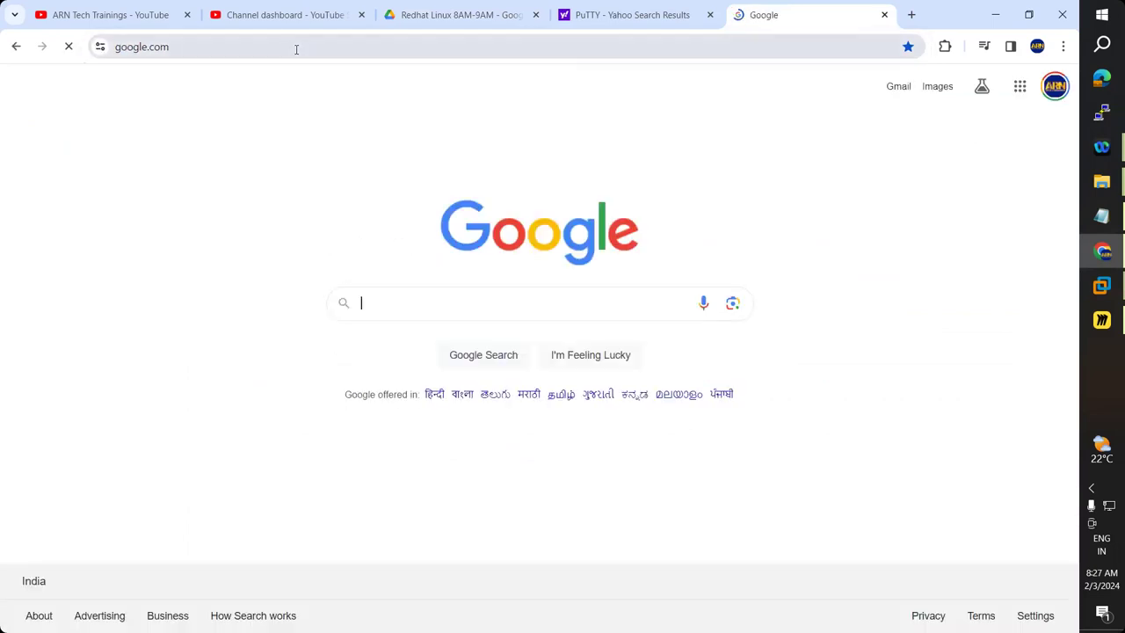
mouse_move(1102, 286)
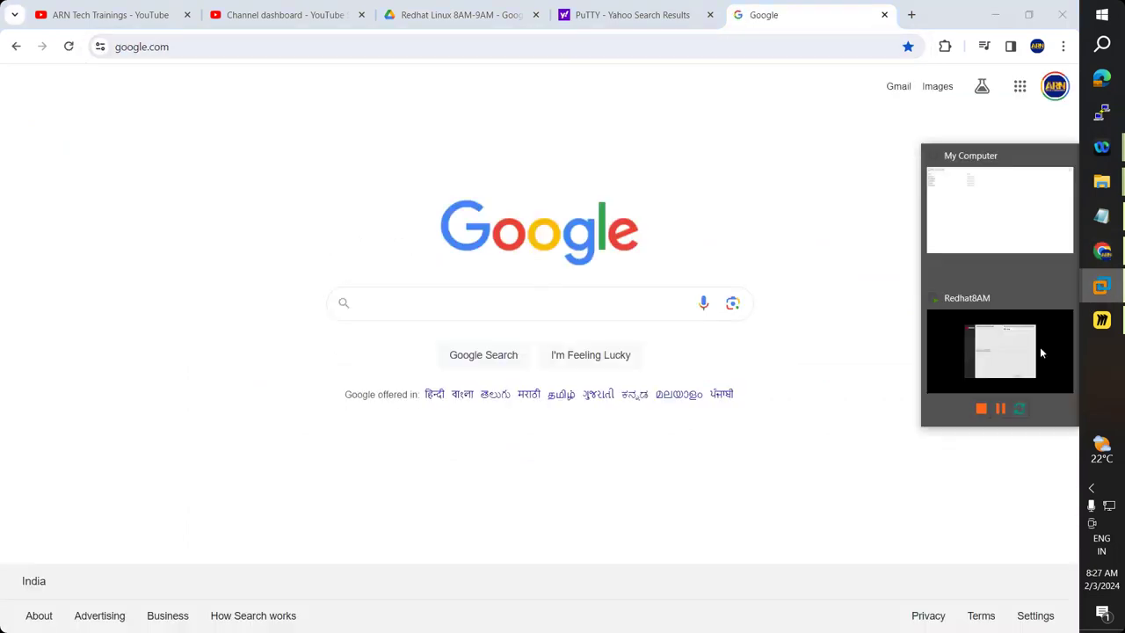
click(1041, 353)
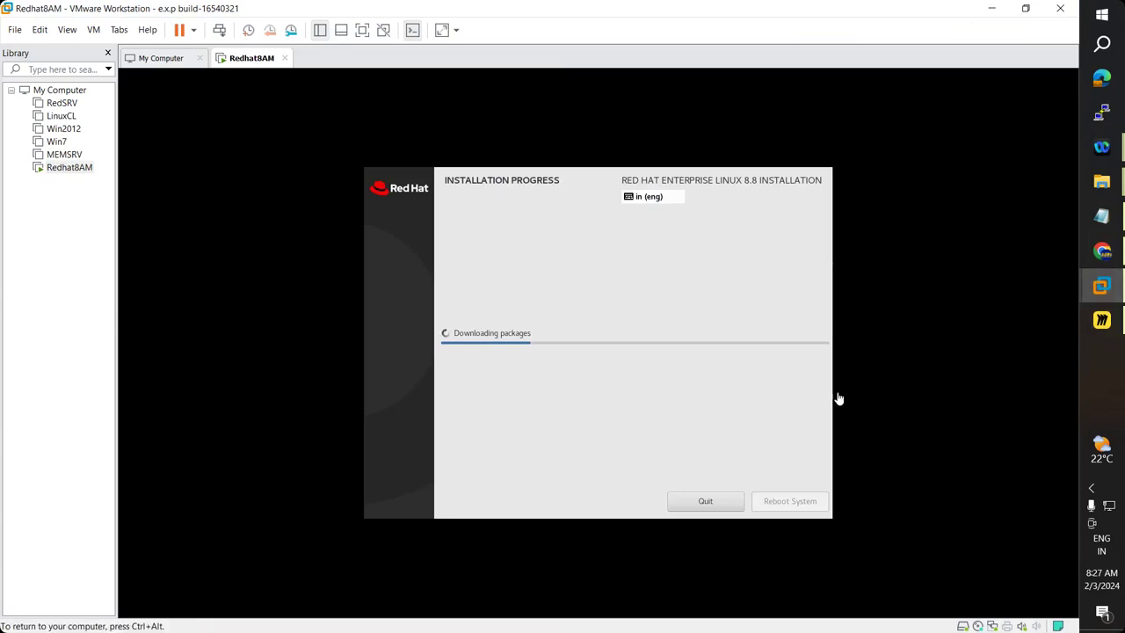
key(ctrl+alt)
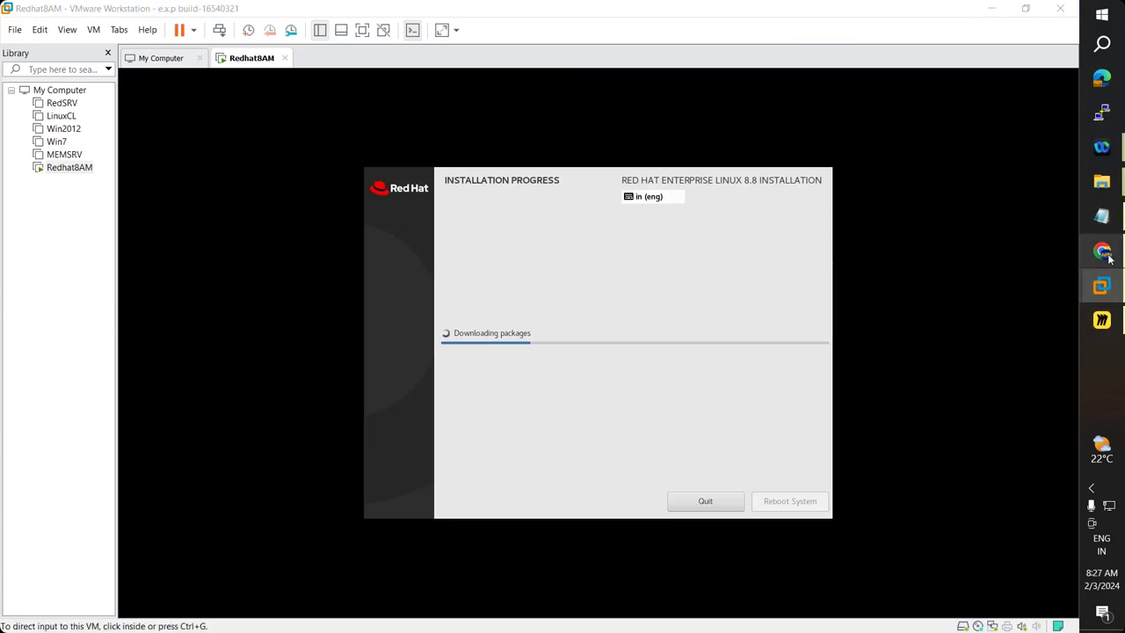
click(1103, 252)
Google 'redhat linux 8.0 download' using the search suggestion.
click(461, 309)
text(redhat)
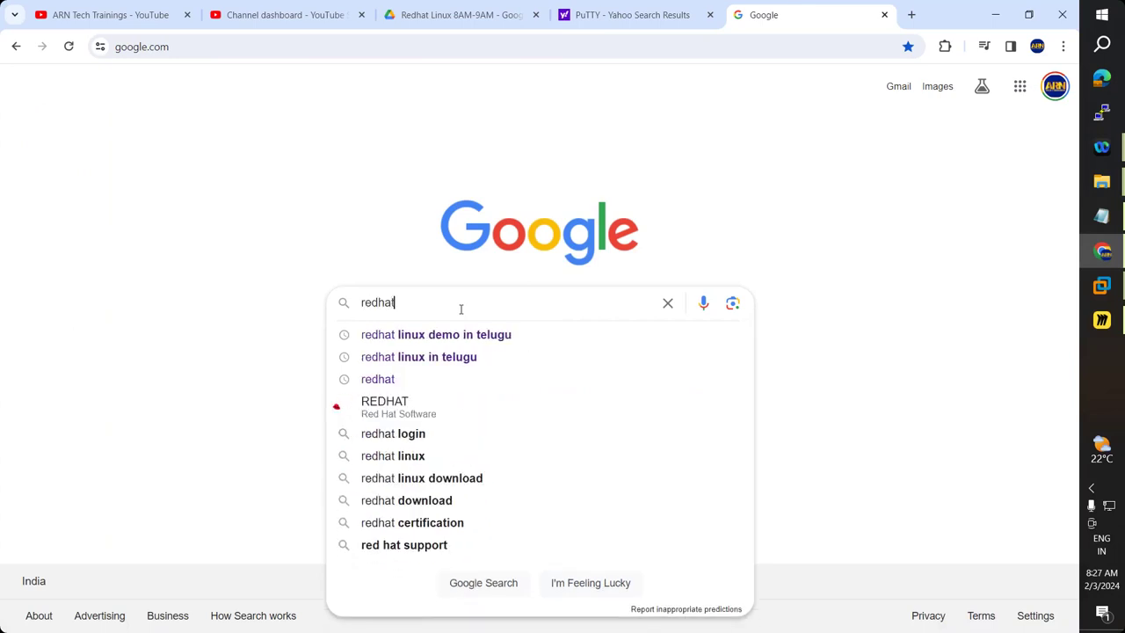
text( linu)
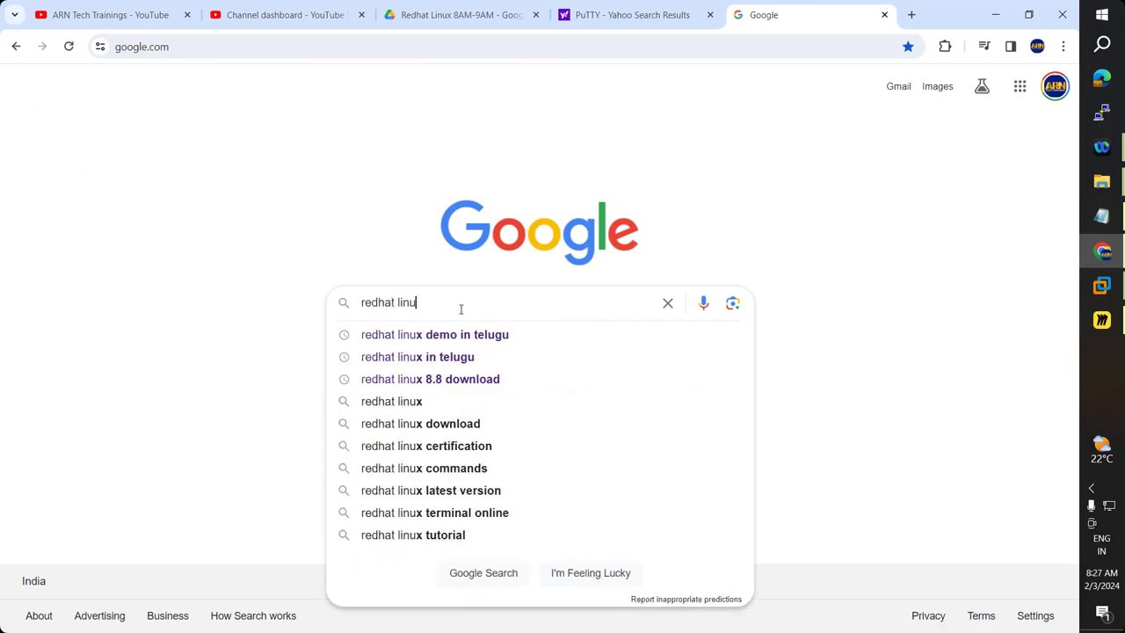
text(x 8)
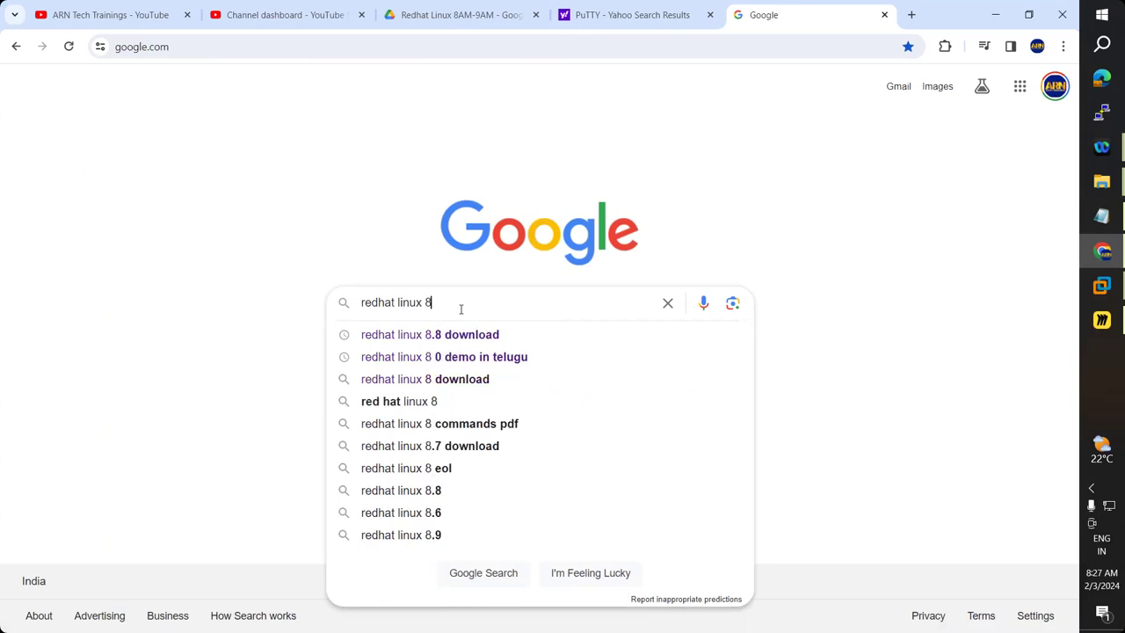
text(.0)
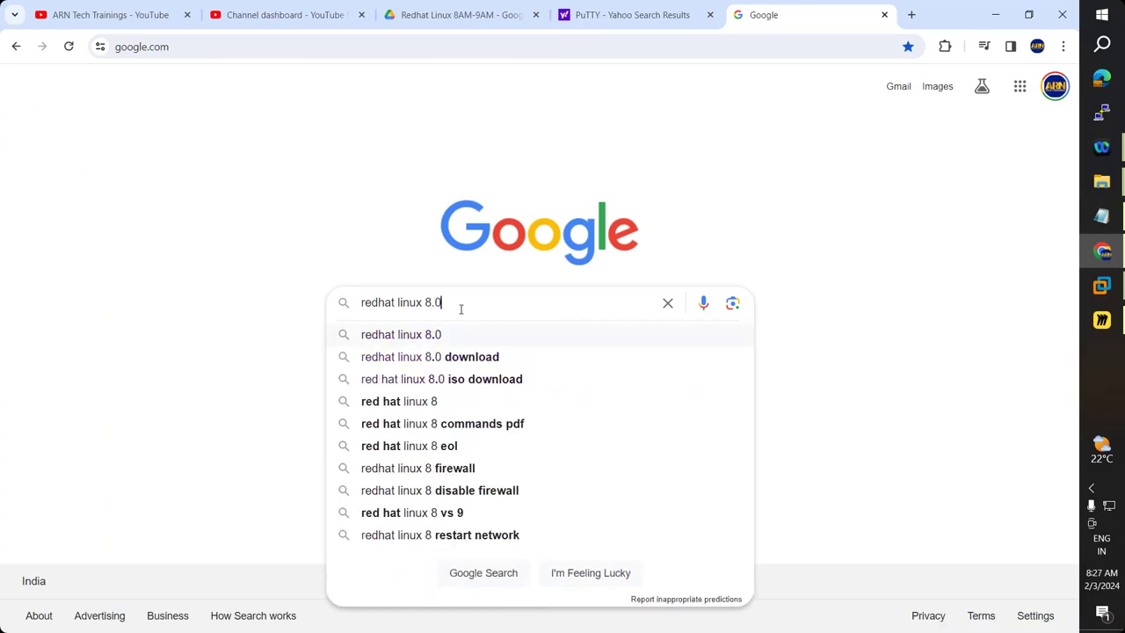
key(Down)
key(Return)
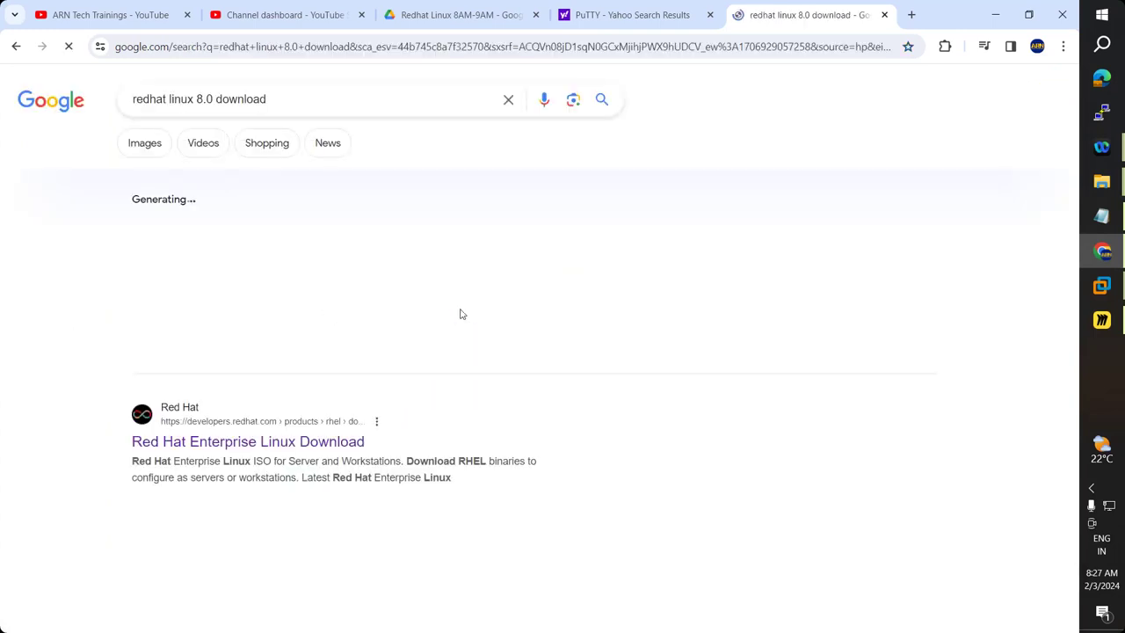
Open the Red Hat Customer Portal and Chapter 3 ISO download guide results in new tabs, viewing Chapter 3.
scroll(305, 365, down, 2)
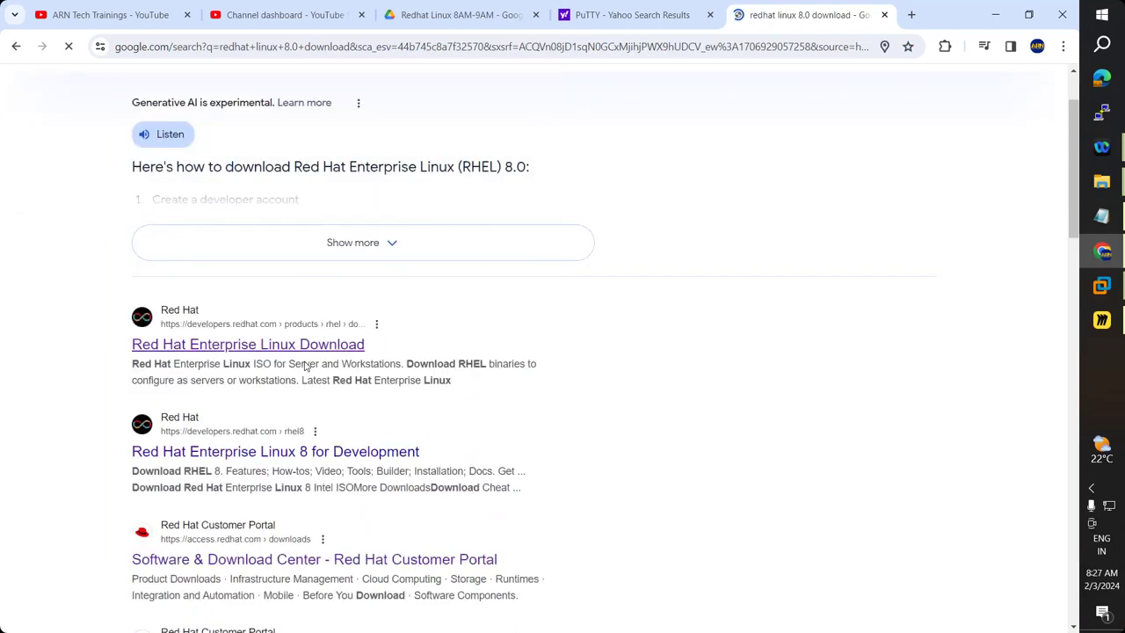
scroll(305, 365, down, 1)
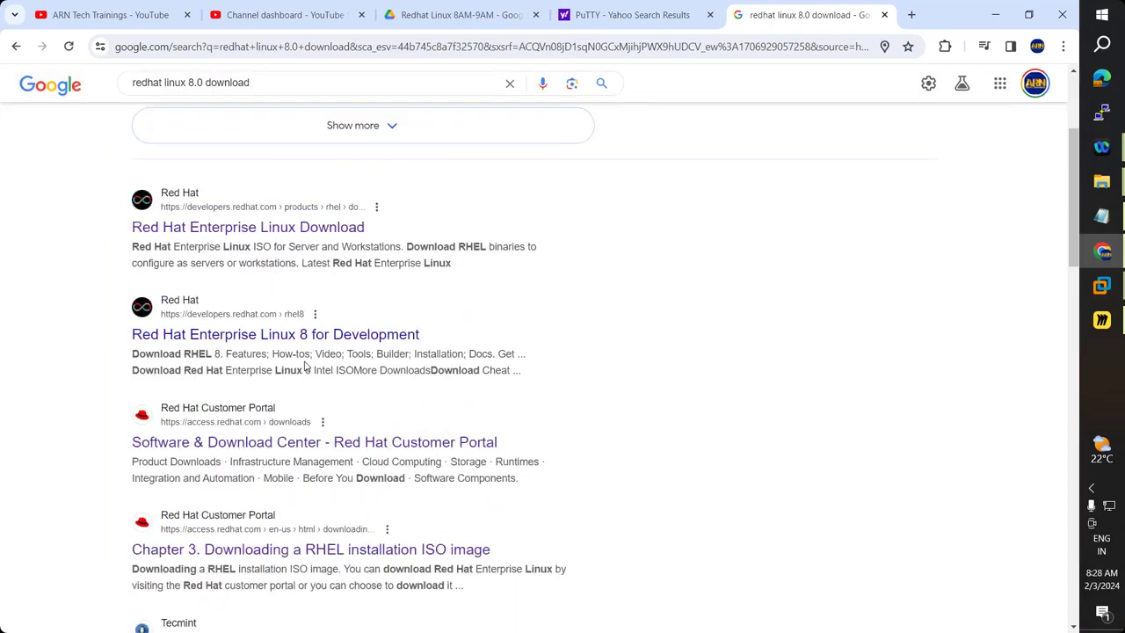
scroll(305, 365, down, 1)
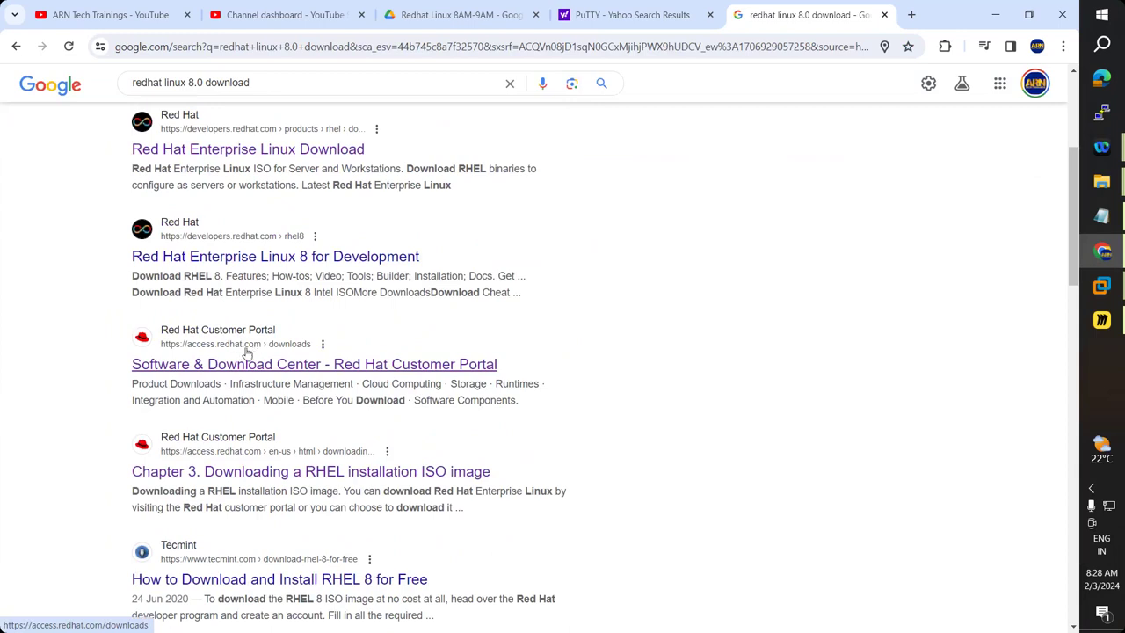
middle_click(346, 367)
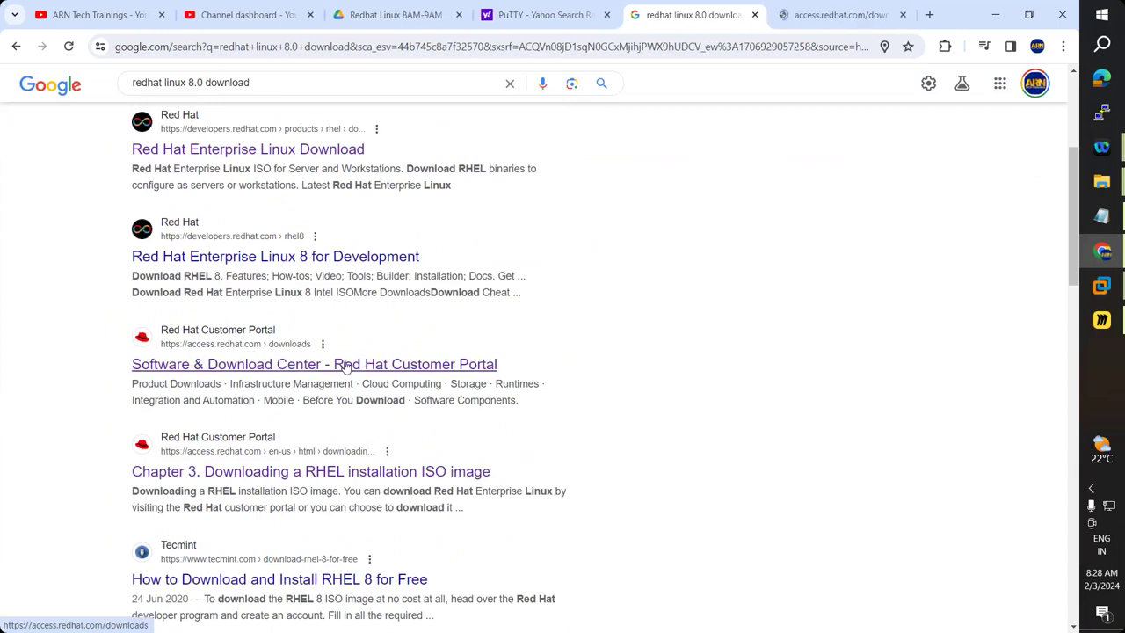
middle_click(307, 478)
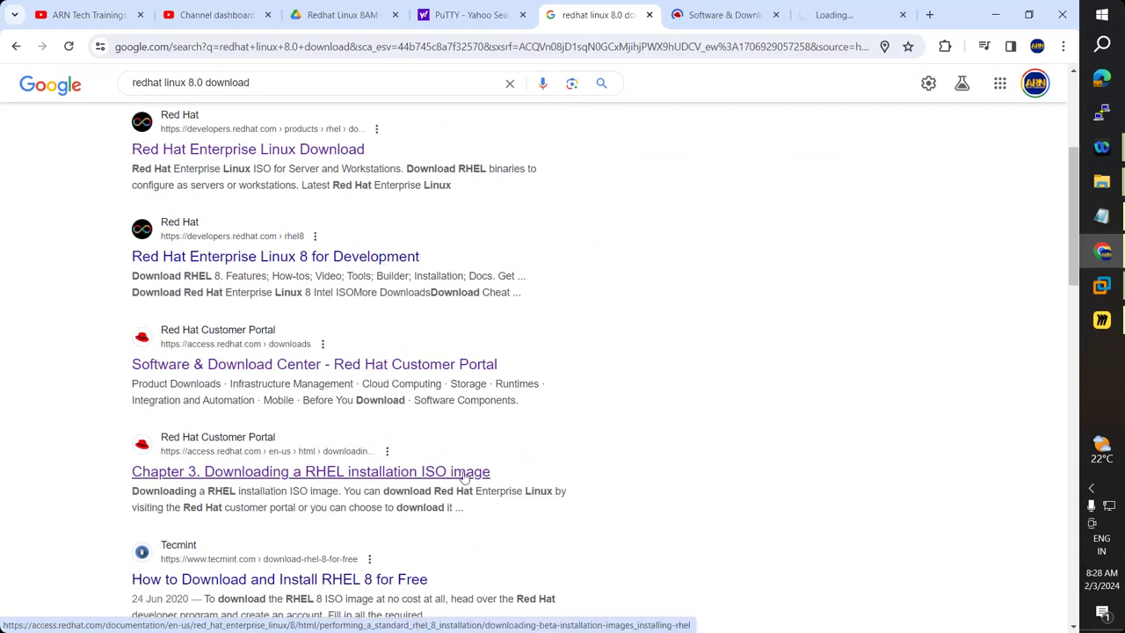
click(827, 5)
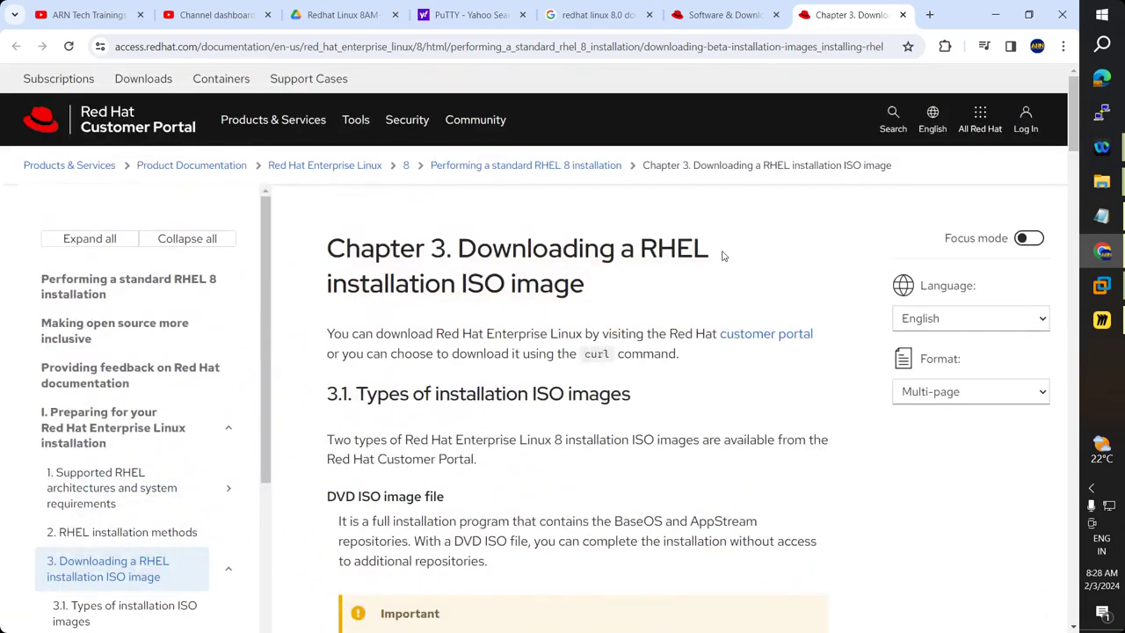
Follow the access.redhat.com/downloads/content/rhel link in section 3.2 Procedure.
scroll(716, 314, down, 15)
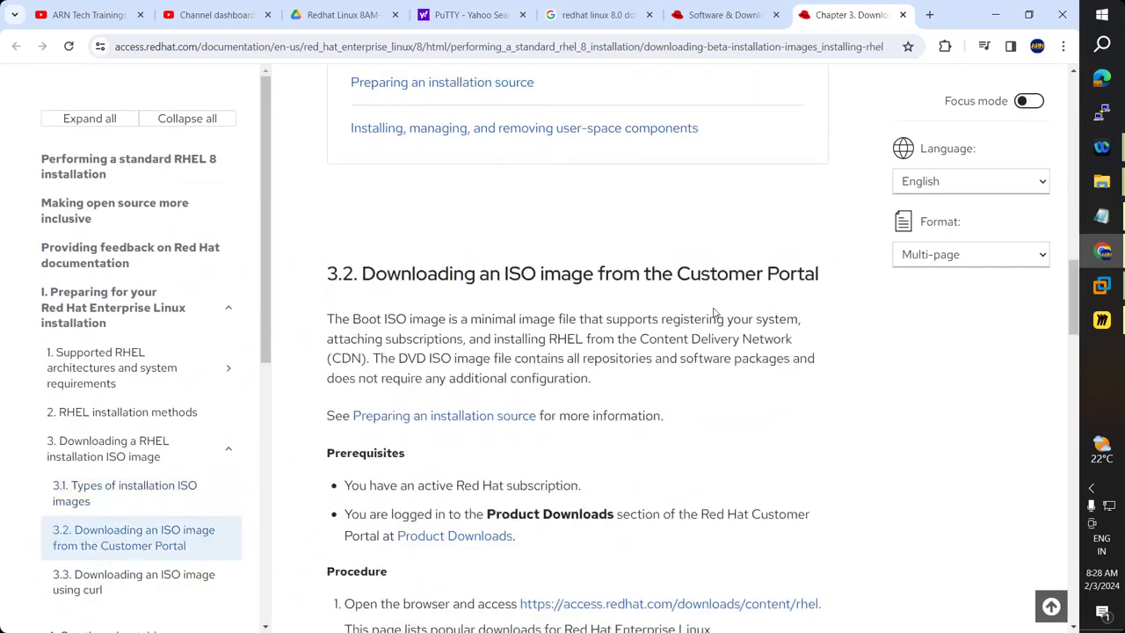
scroll(715, 313, up, 4)
scroll(713, 314, up, 2)
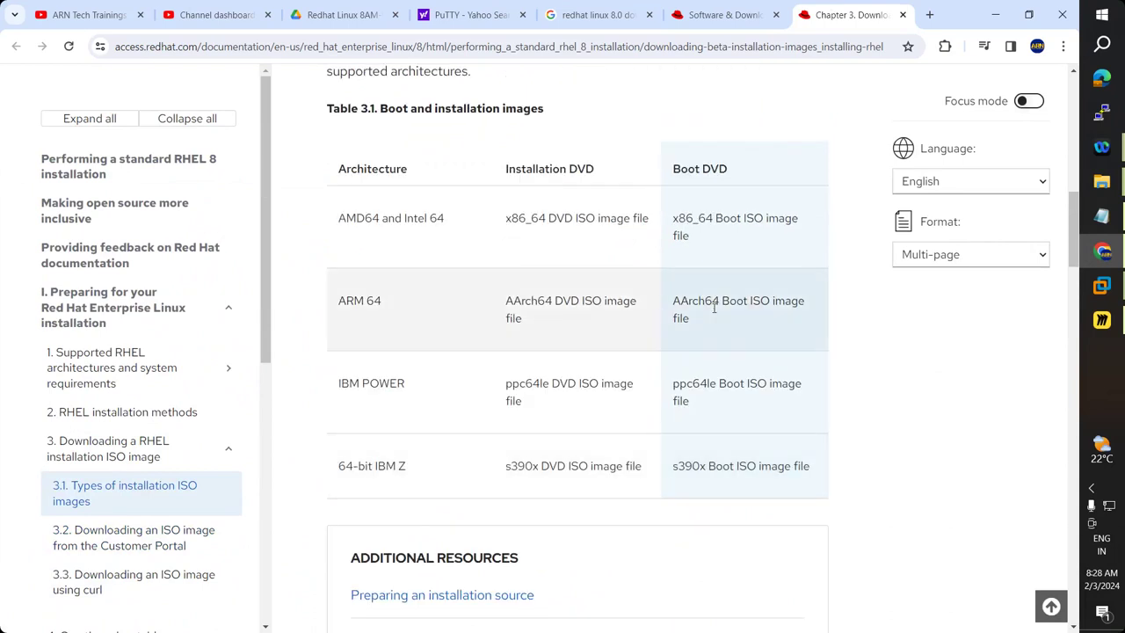
scroll(714, 307, down, 10)
scroll(714, 307, up, 1)
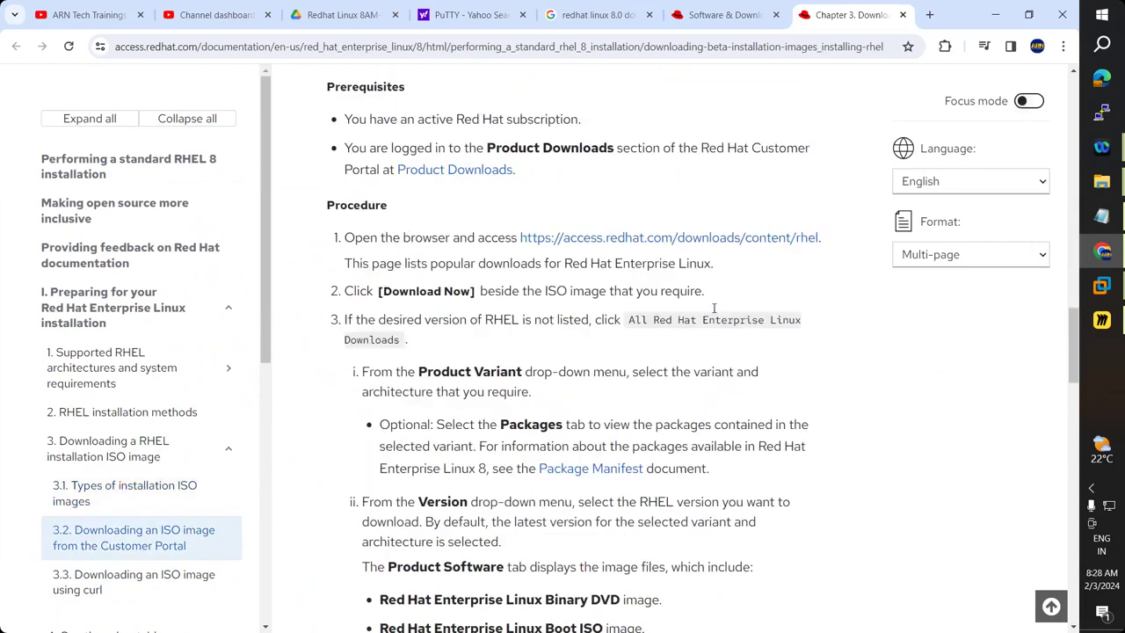
click(738, 241)
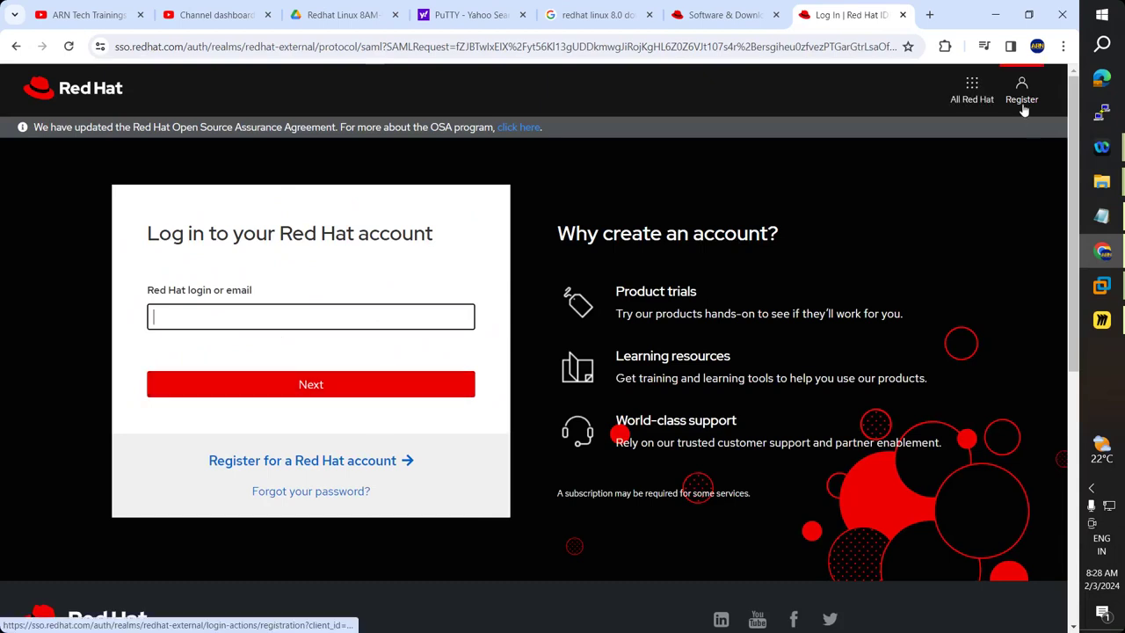
Fill the login field with the saved account address and proceed to the password step.
click(271, 319)
click(268, 352)
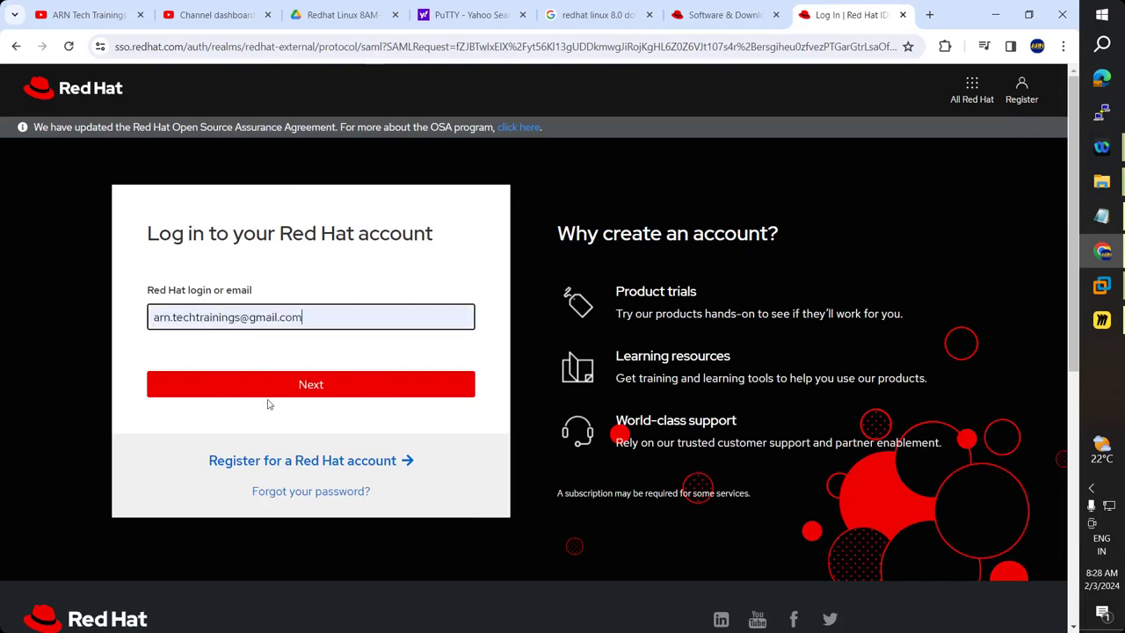
click(281, 389)
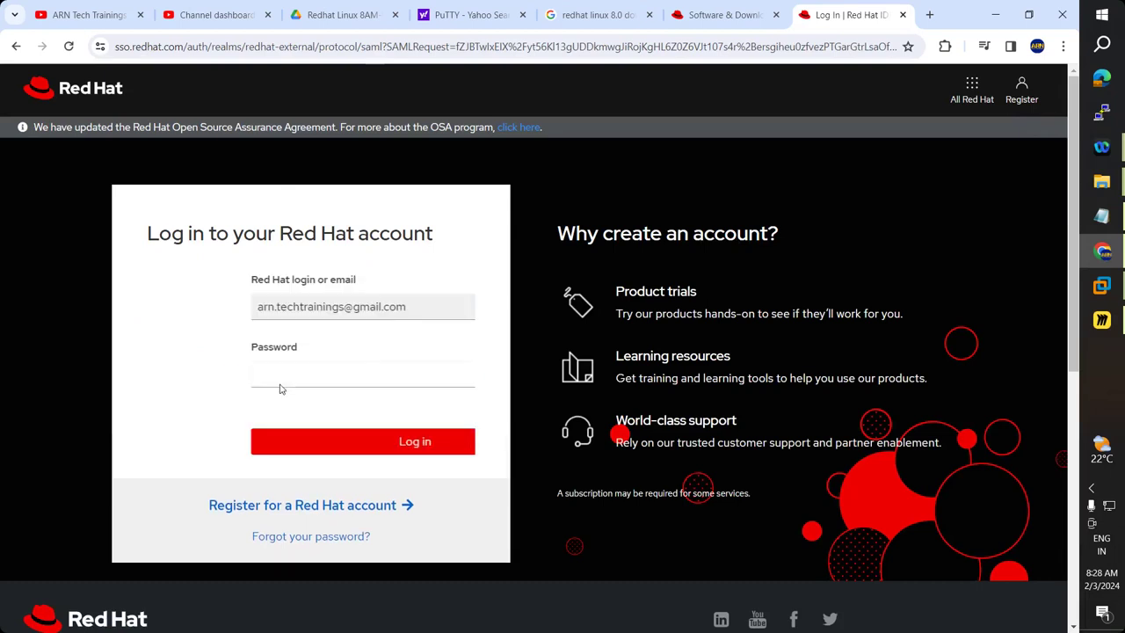
Open 'Register for a Red Hat account' in a new tab and look through the registration form.
middle_click(1021, 92)
click(837, 9)
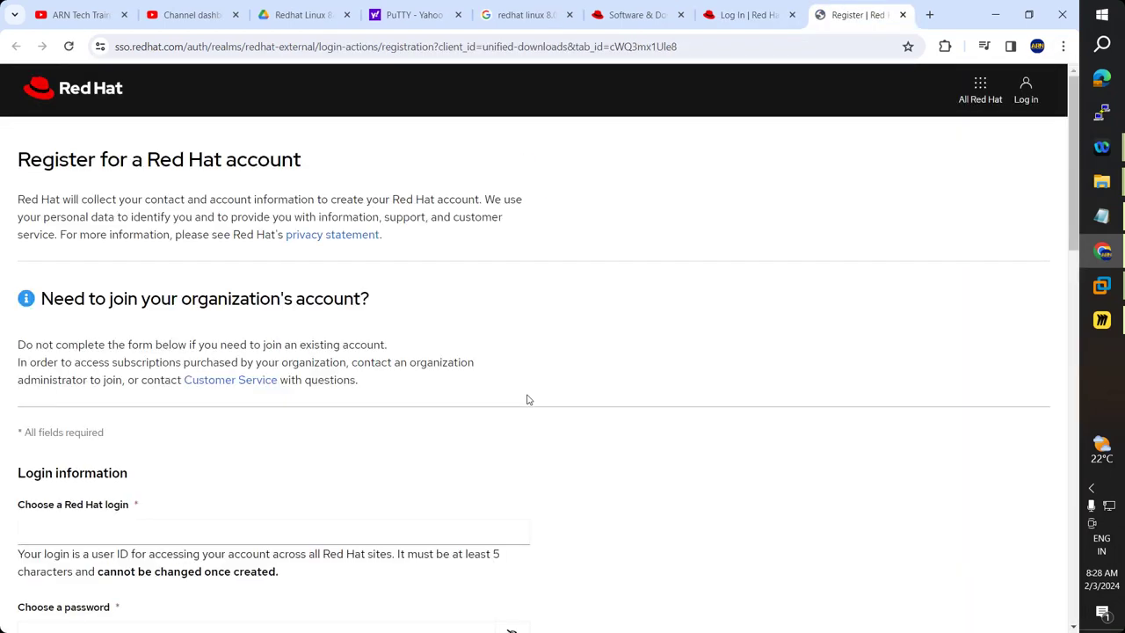
scroll(527, 399, down, 10)
scroll(528, 399, up, 8)
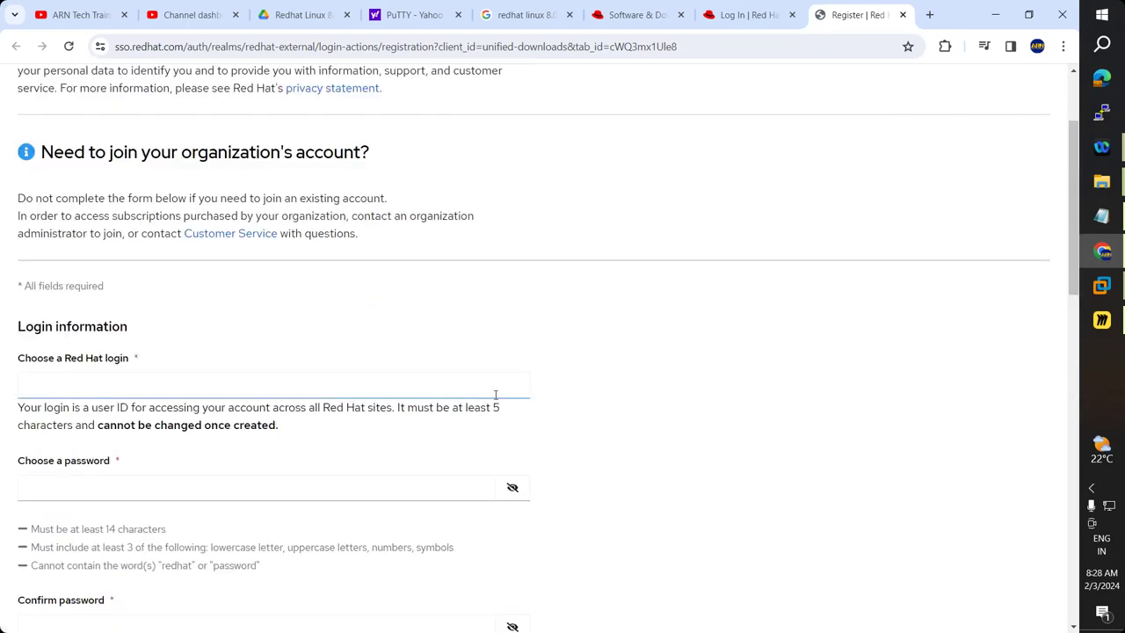
scroll(100, 318, up, 2)
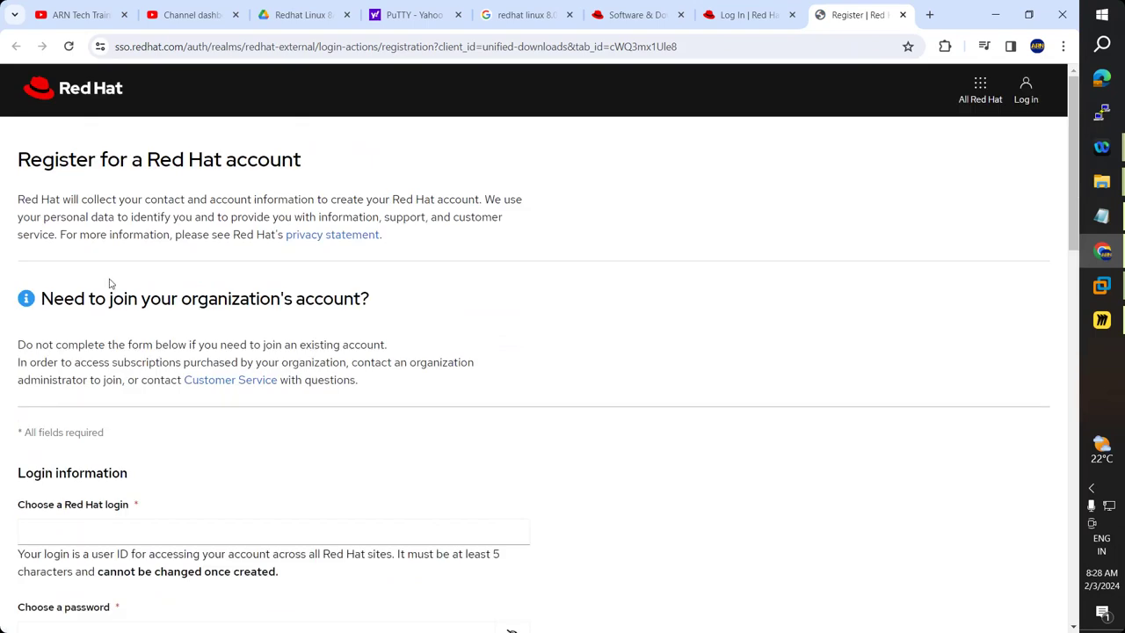
scroll(145, 403, down, 2)
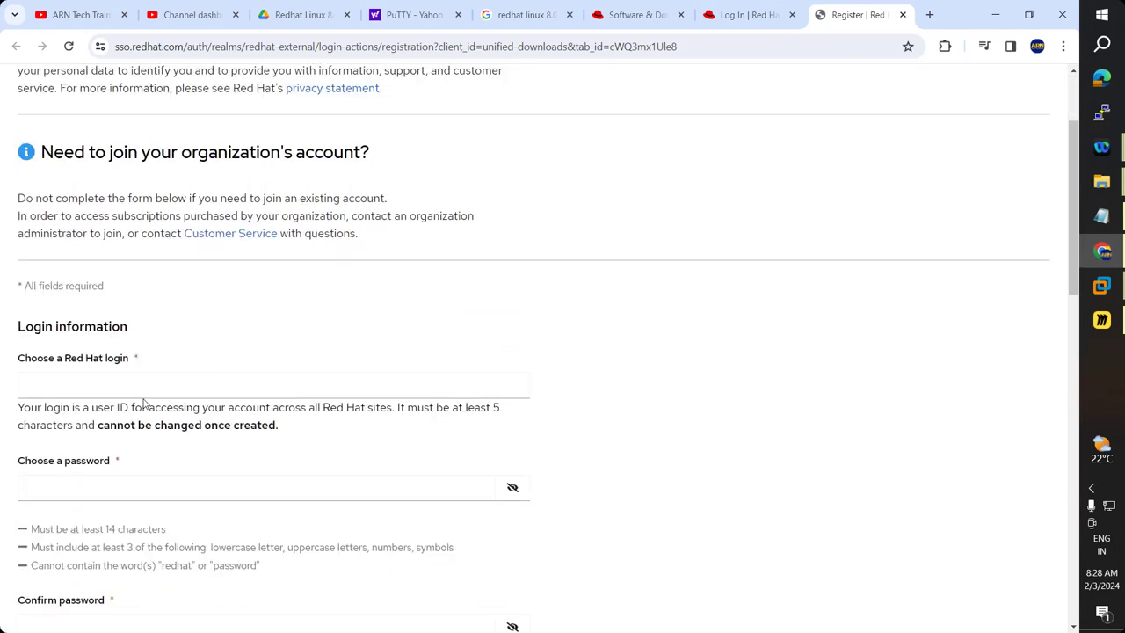
click(74, 381)
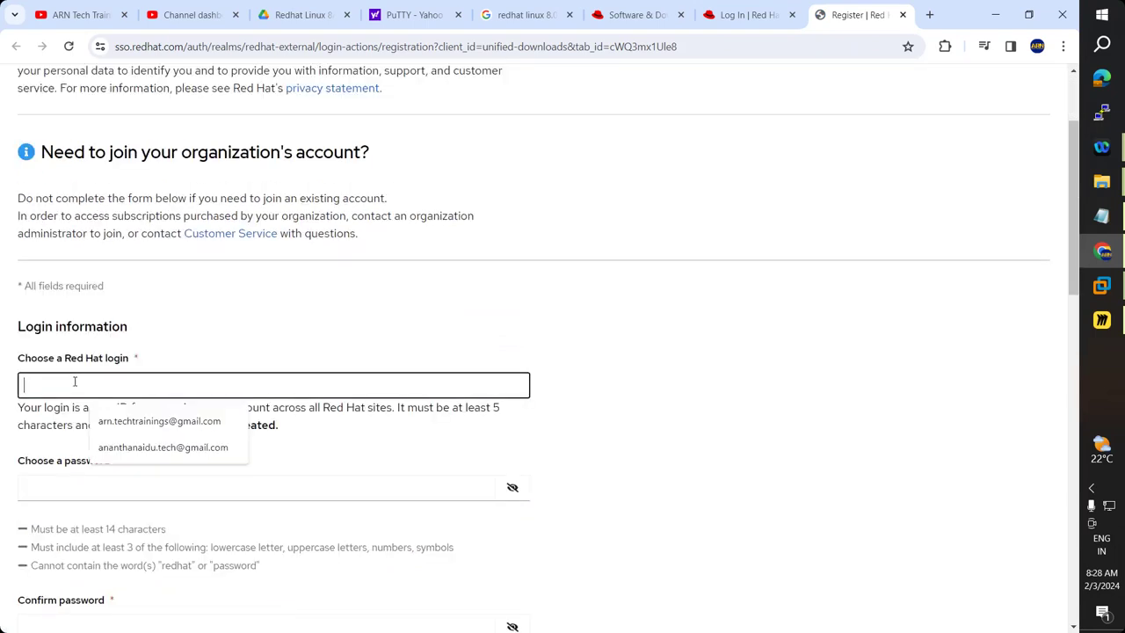
scroll(97, 334, down, 3)
scroll(152, 332, down, 2)
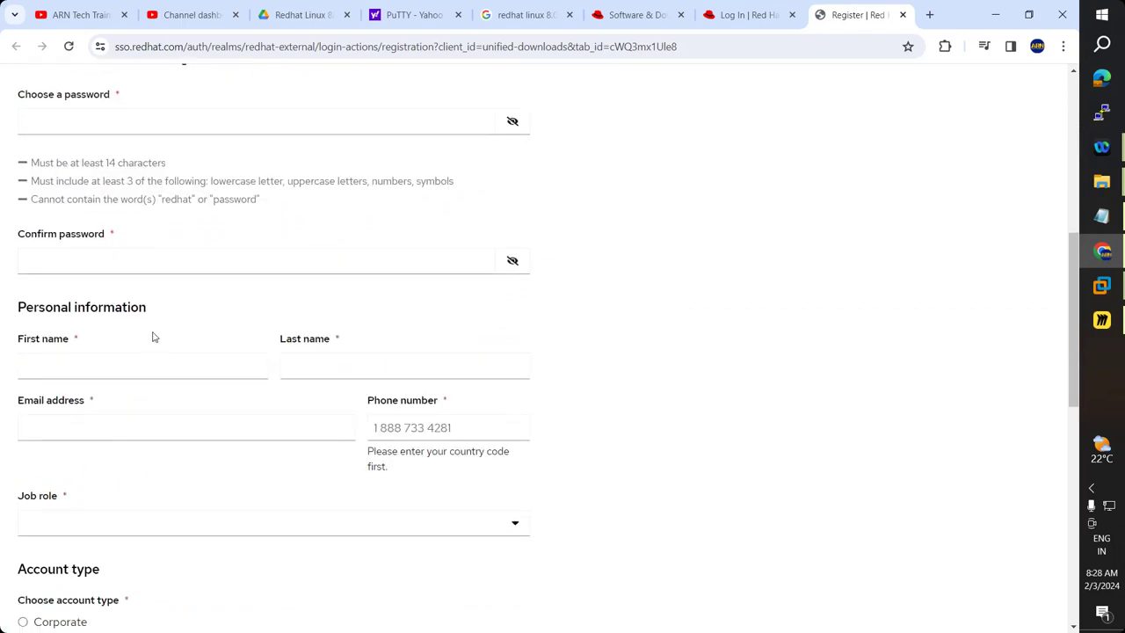
scroll(50, 404, down, 1)
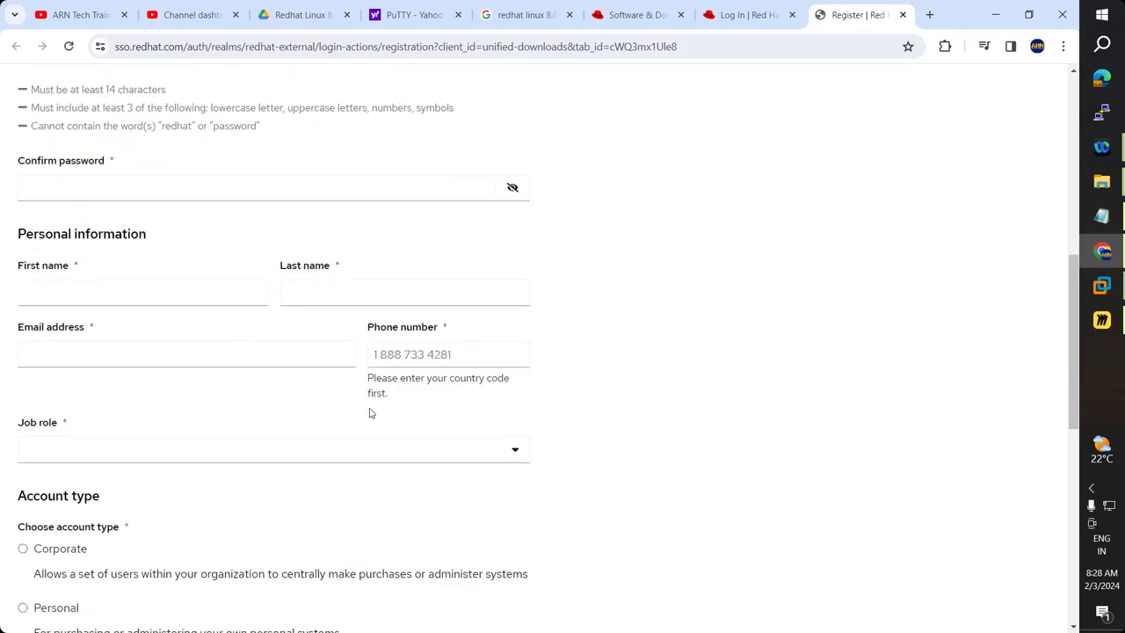
scroll(46, 318, down, 2)
scroll(271, 400, down, 1)
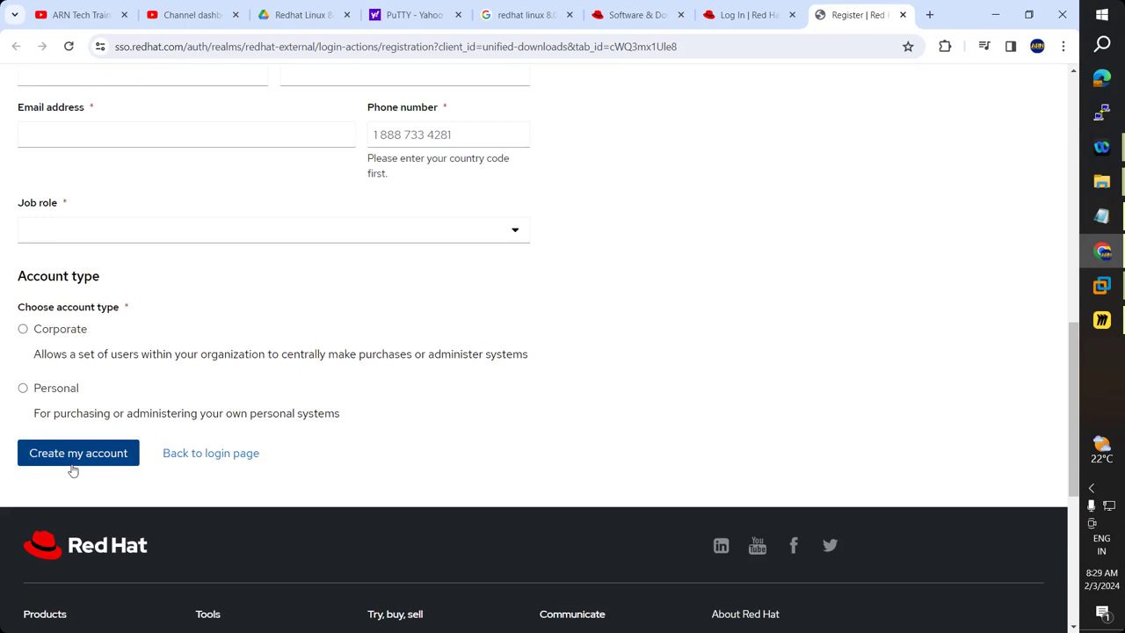
Back on the login tab, submit the account password and continue past the expired login notice.
click(762, 15)
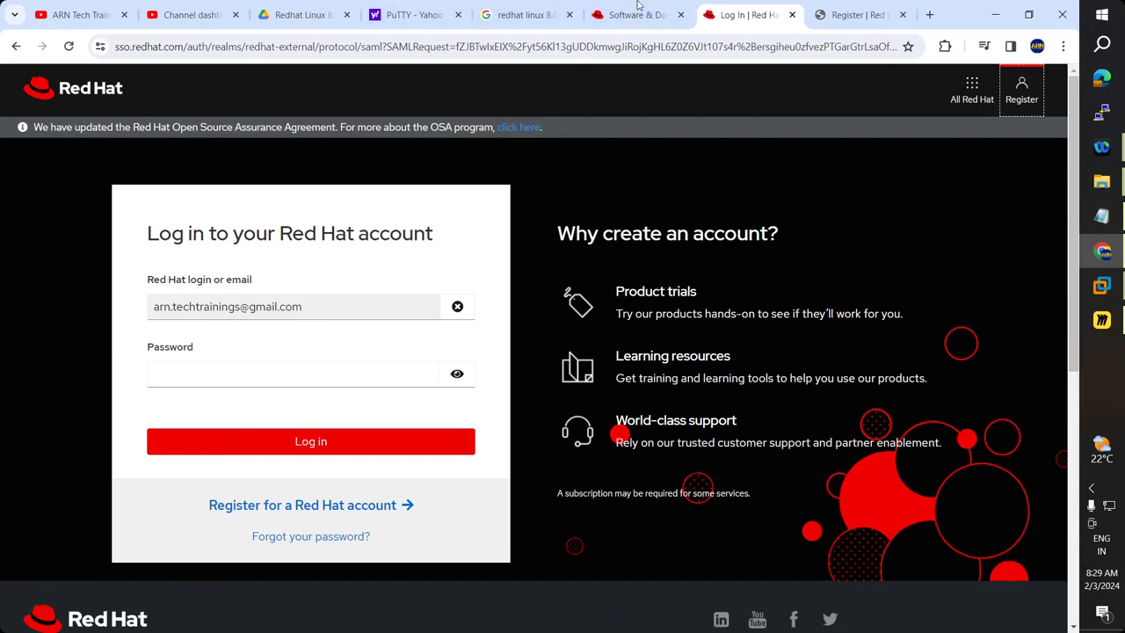
click(239, 370)
click(238, 371)
text(•••••••••)
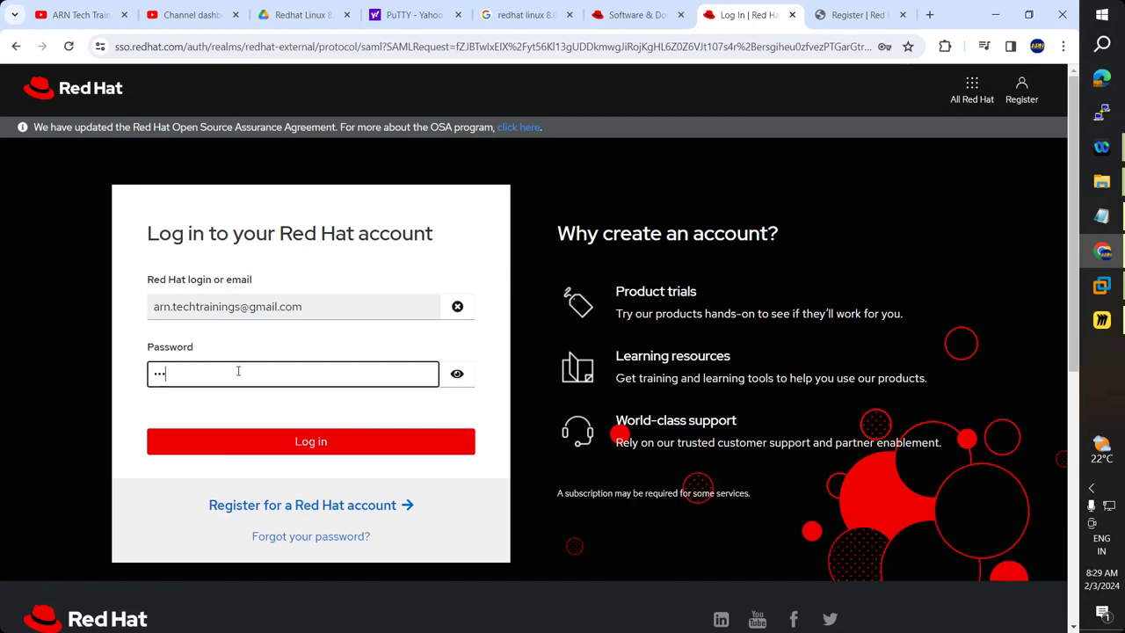
key(Return)
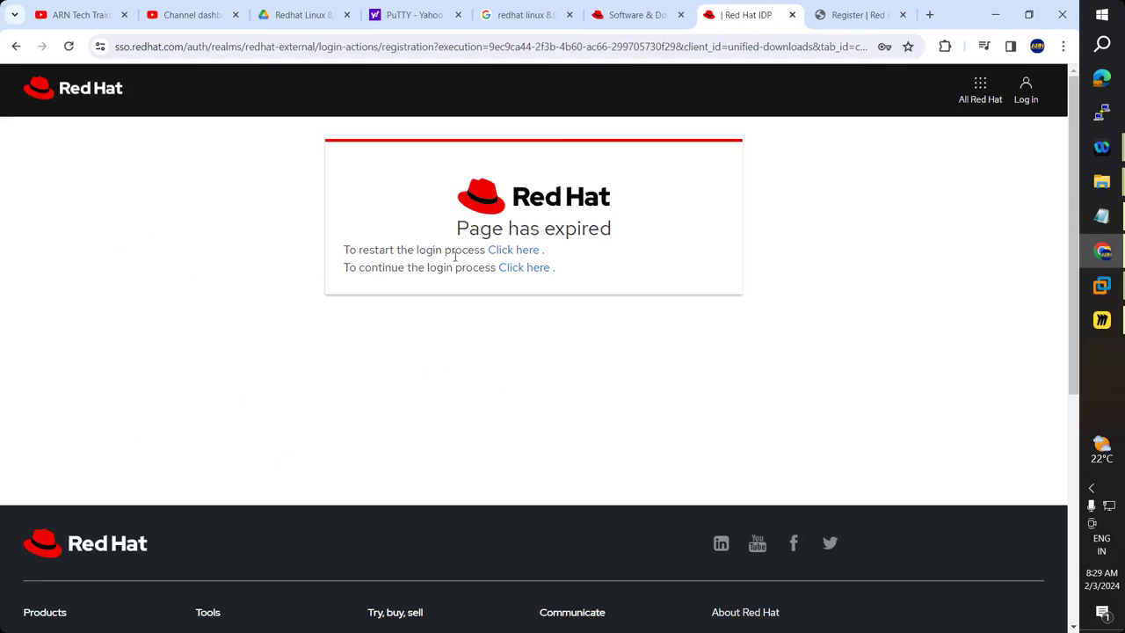
click(533, 274)
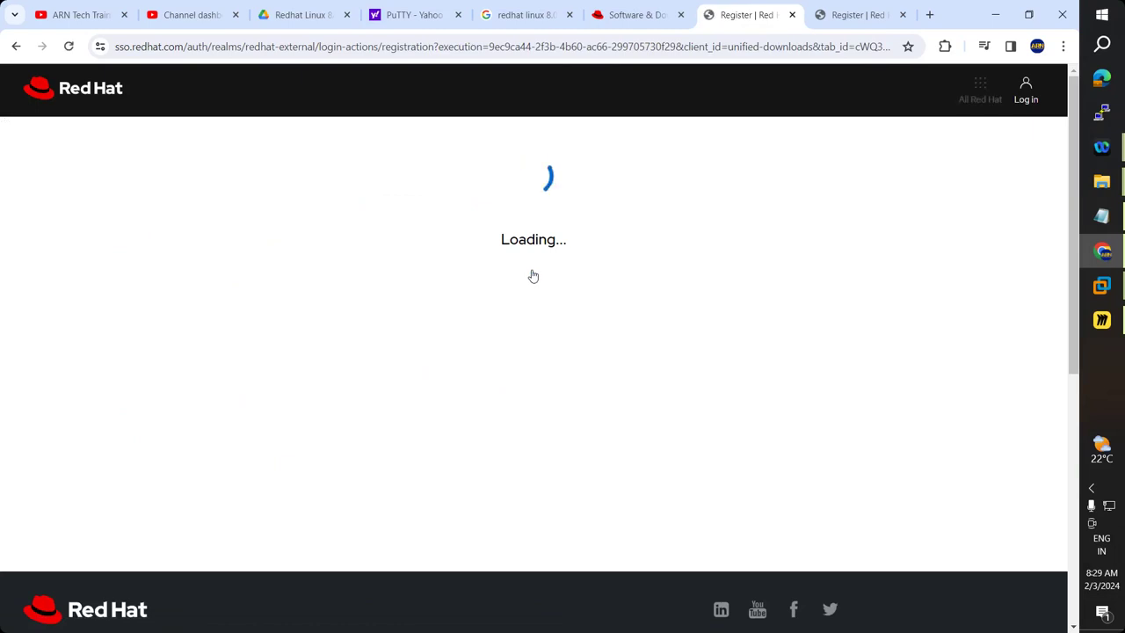
Close the registration tabs and choose Red Hat Enterprise Linux under Product Downloads.
click(791, 15)
click(792, 15)
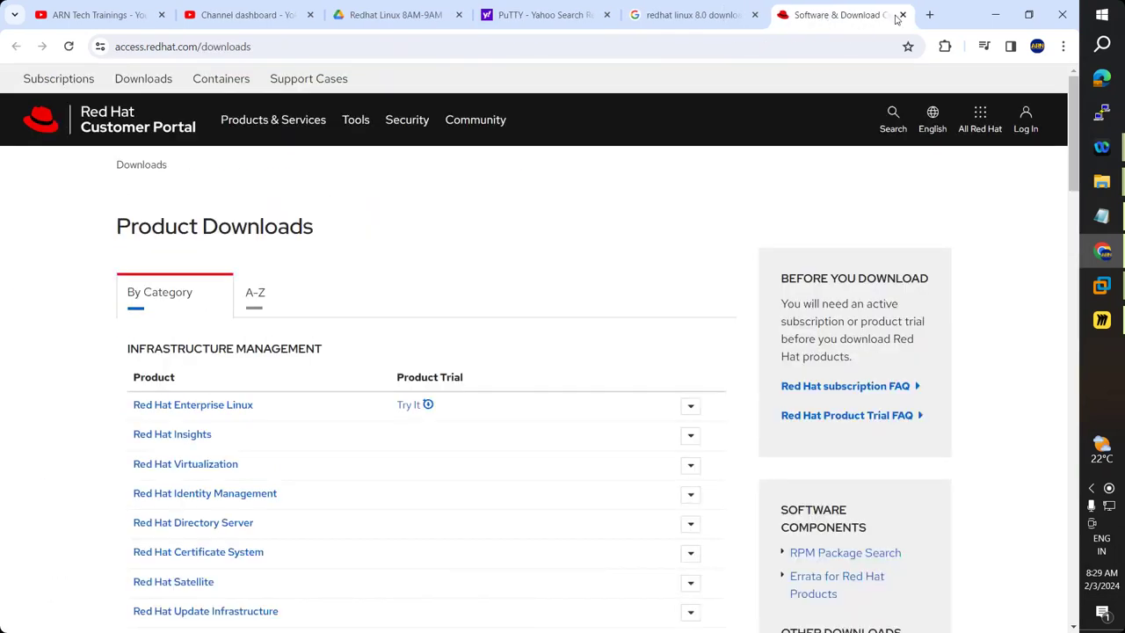
scroll(269, 419, down, 1)
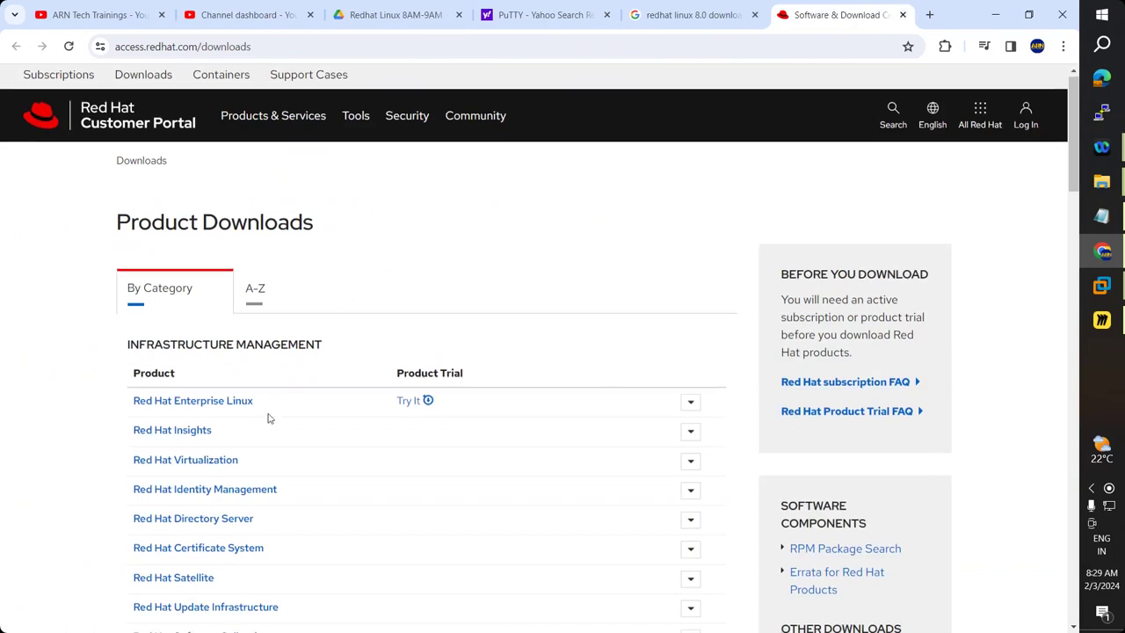
click(236, 332)
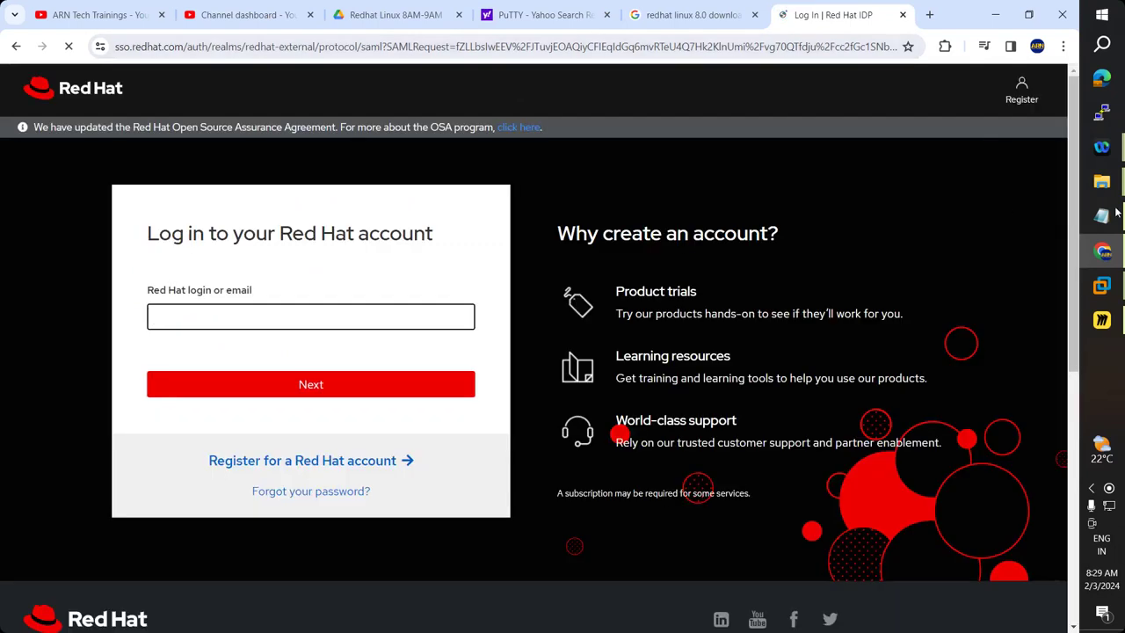
click(1121, 216)
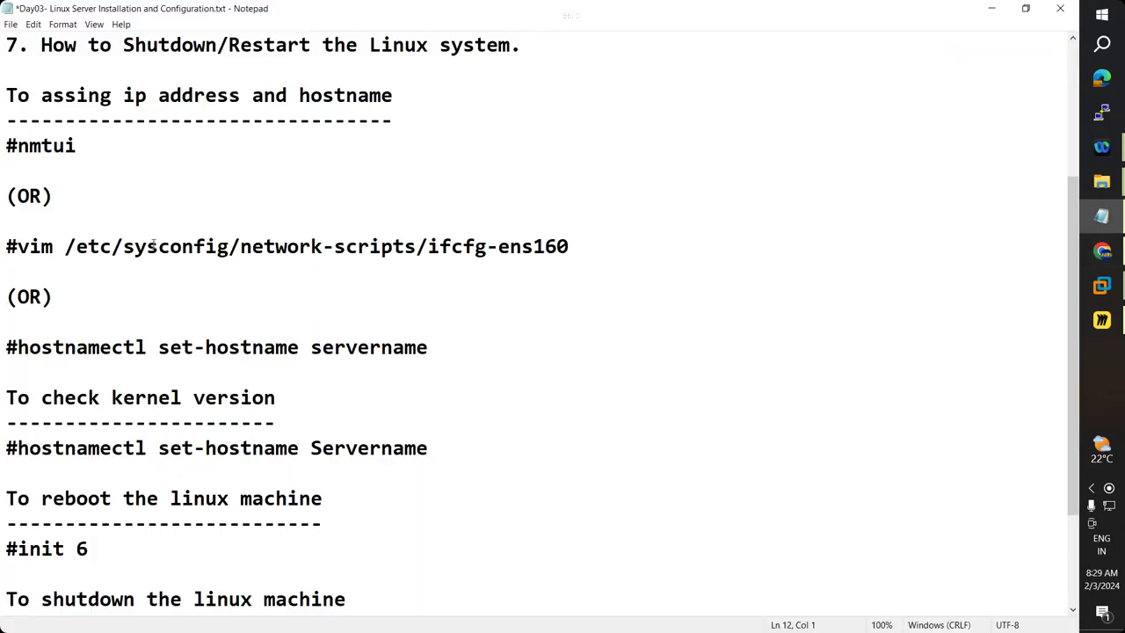
scroll(178, 335, down, 2)
drag(7, 575, 6, 573)
click(571, 570)
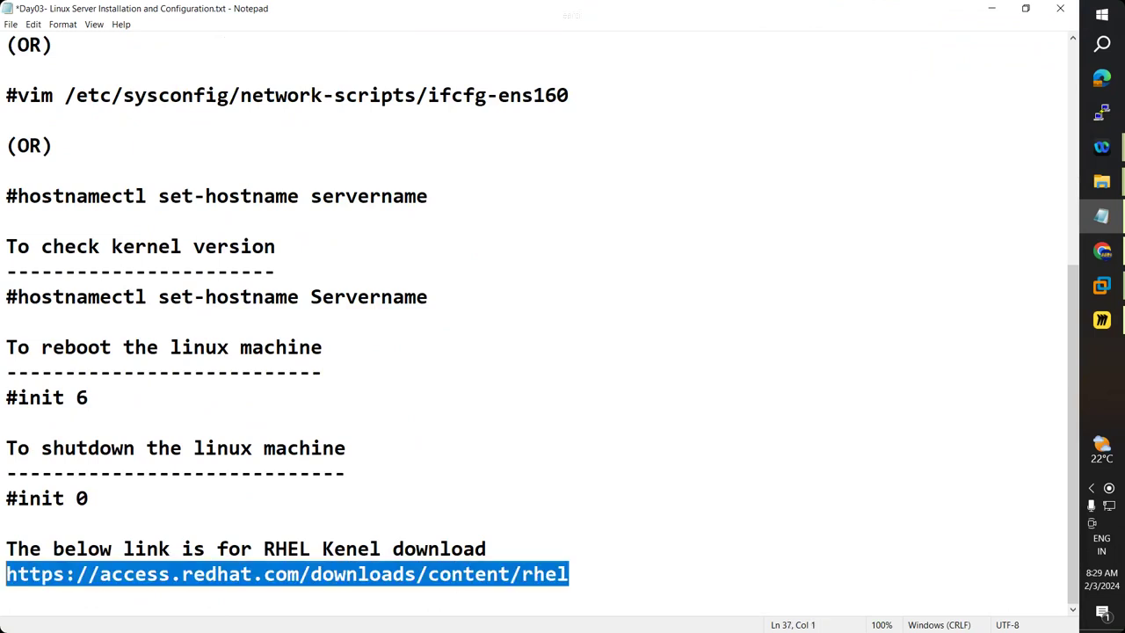
key(alt+Tab)
Sign in to the Customer Portal with the saved account login and password, then return to Notepad.
click(226, 318)
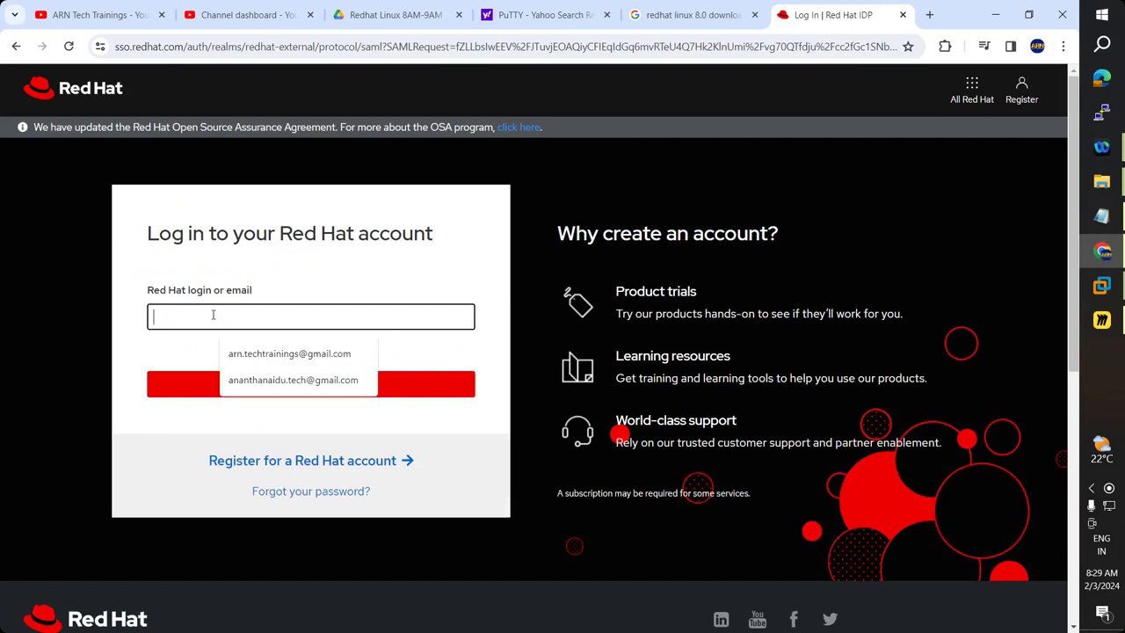
click(232, 345)
click(238, 392)
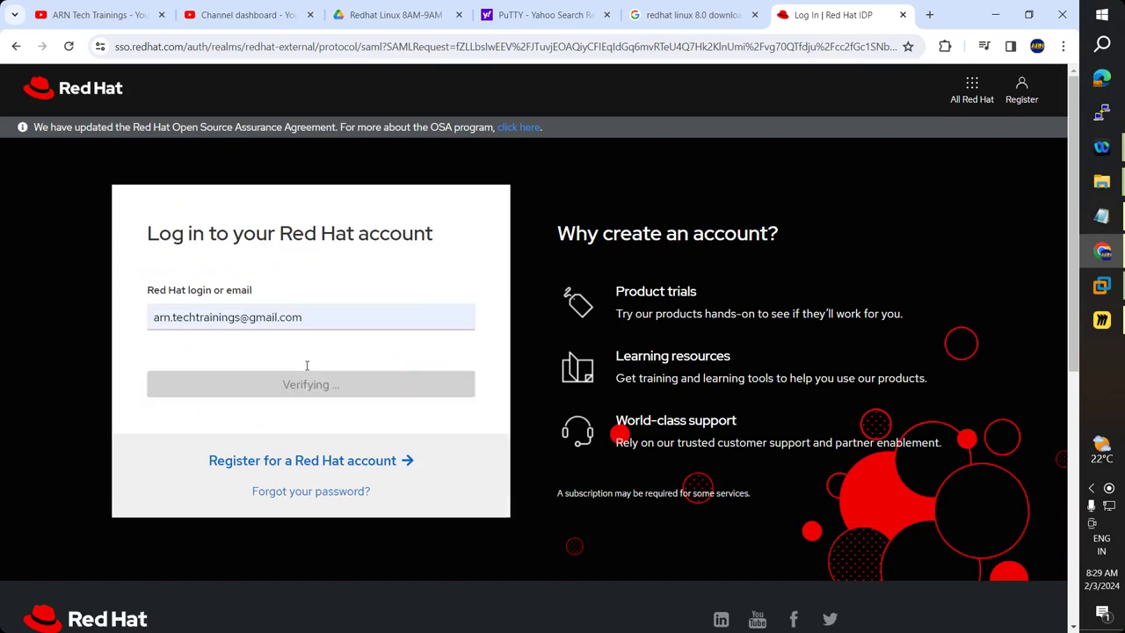
text(********)
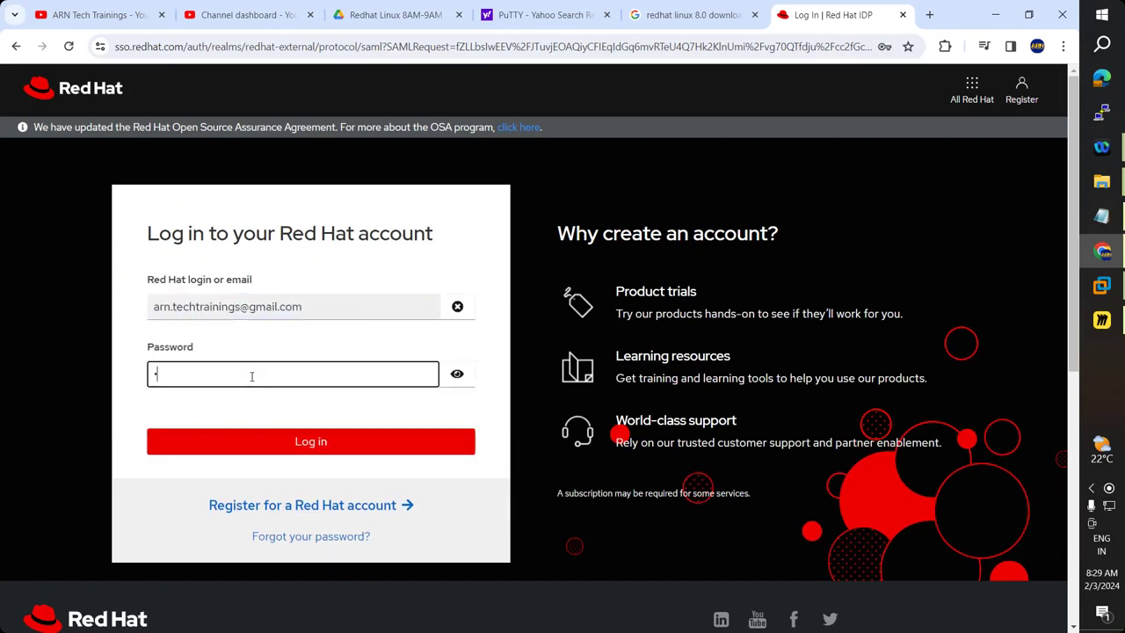
key(Return)
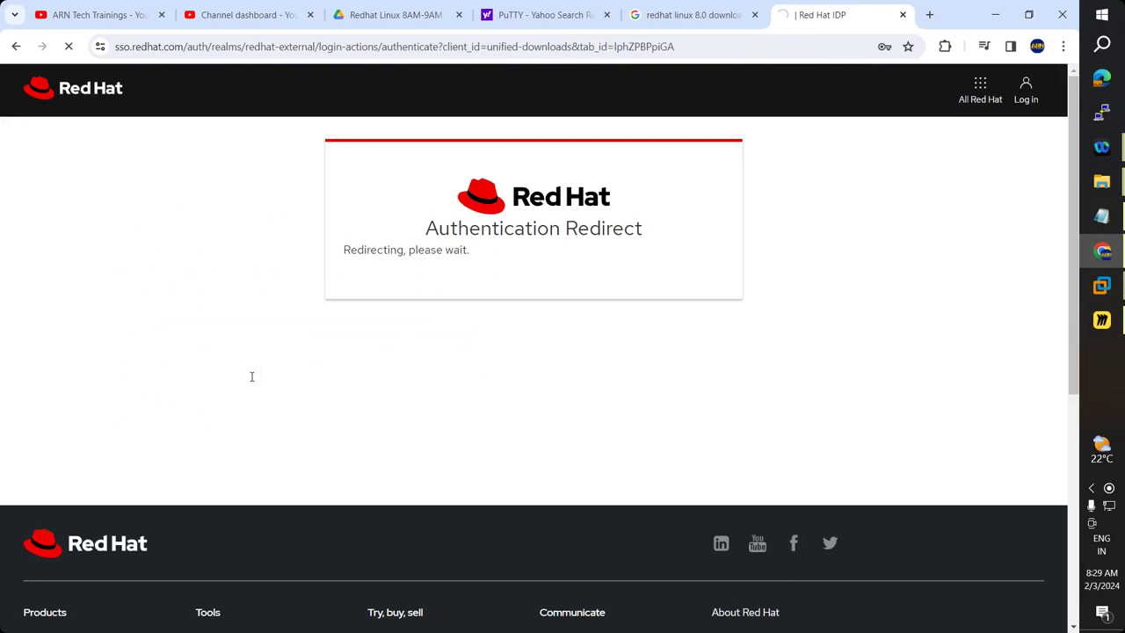
key(alt+Tab)
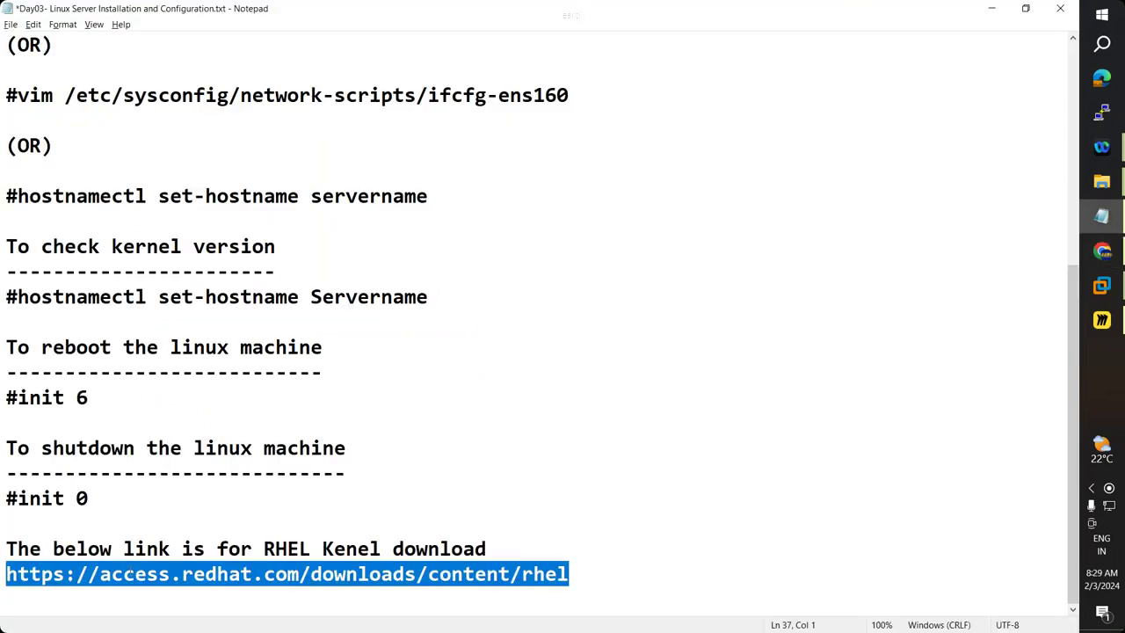
Copy the access.redhat.com/downloads/content/rhel link from the Day03 notes and open it in Chrome.
click(577, 569)
key(Return)
key(Up)
key(shift+End)
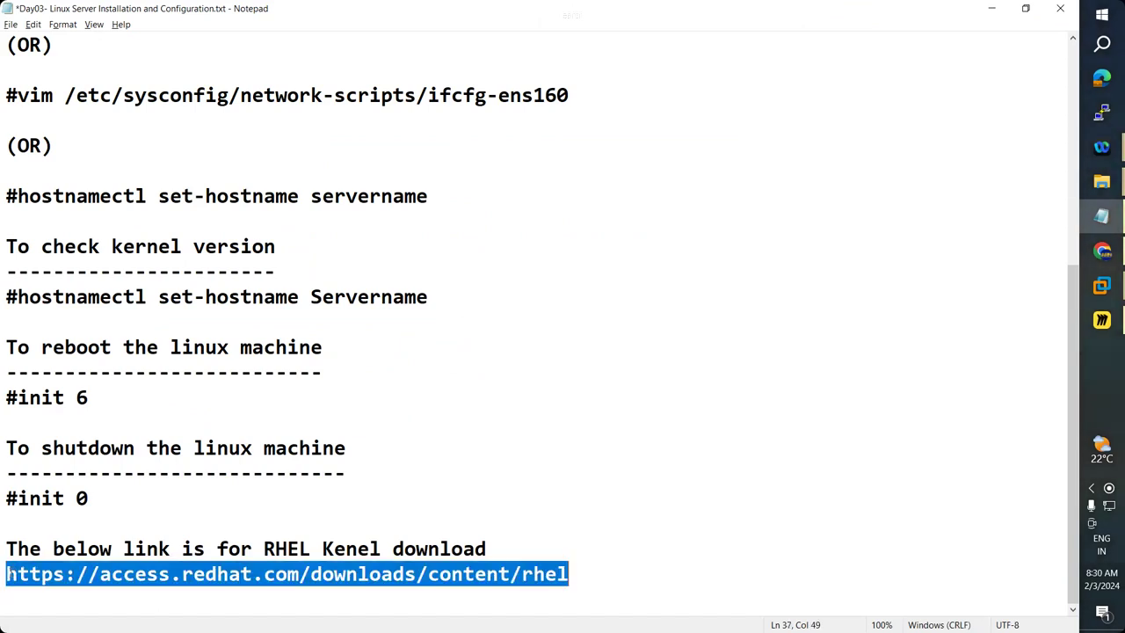
key(alt+Tab)
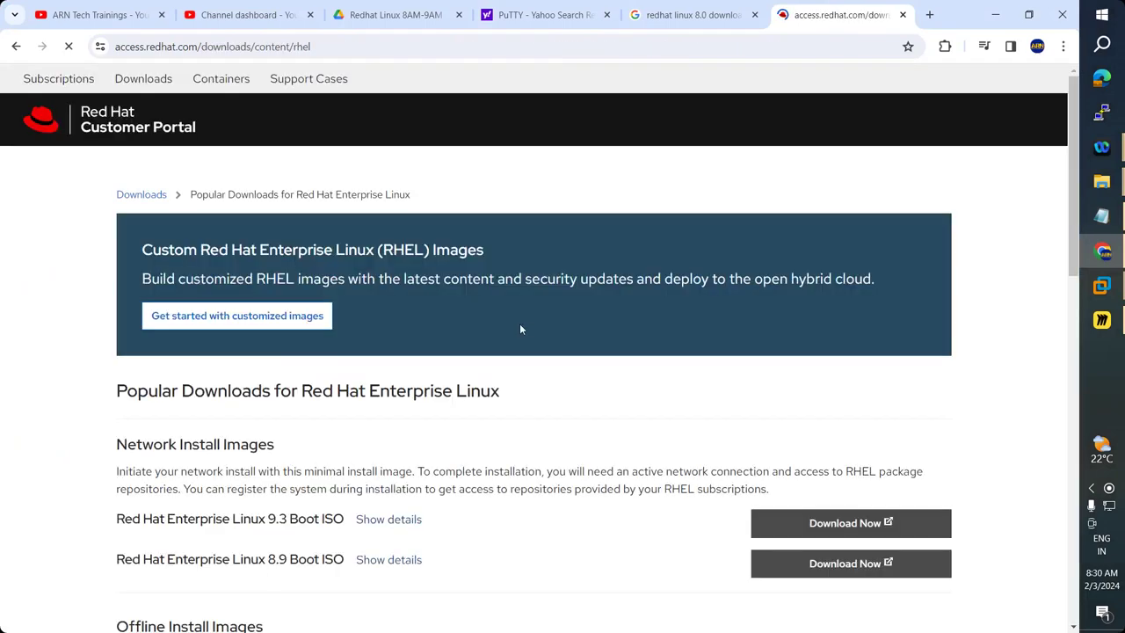
Review the RHEL download list, highlighting the 9.3 and 8.9 Boot ISO names.
scroll(520, 329, down, 7)
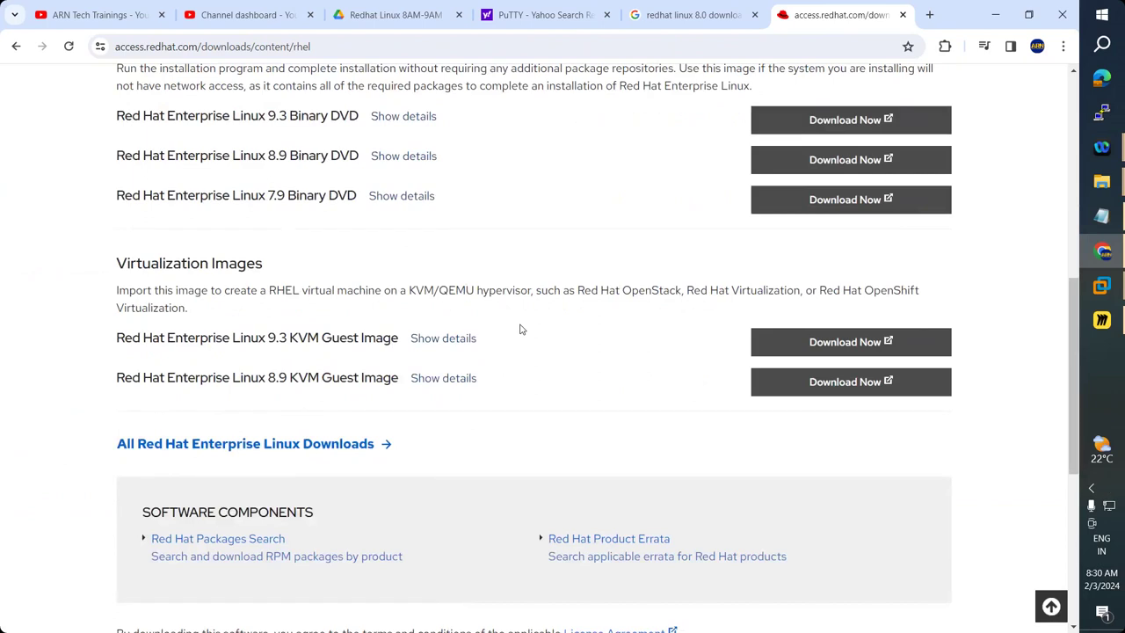
scroll(515, 327, up, 4)
drag(116, 300, 345, 303)
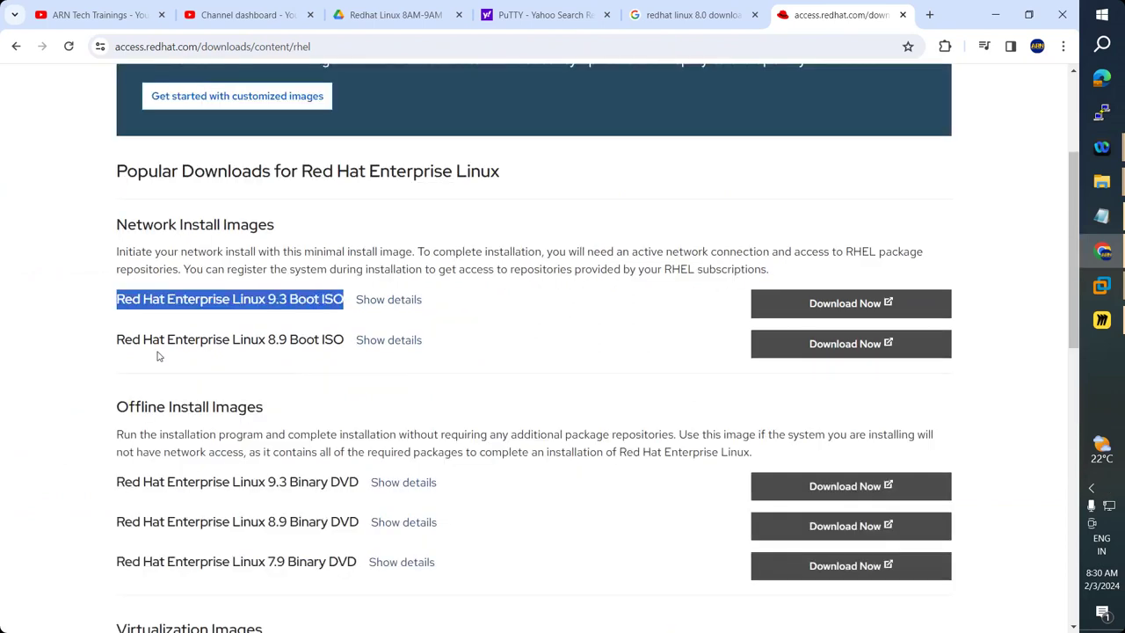
drag(118, 339, 280, 340)
click(68, 361)
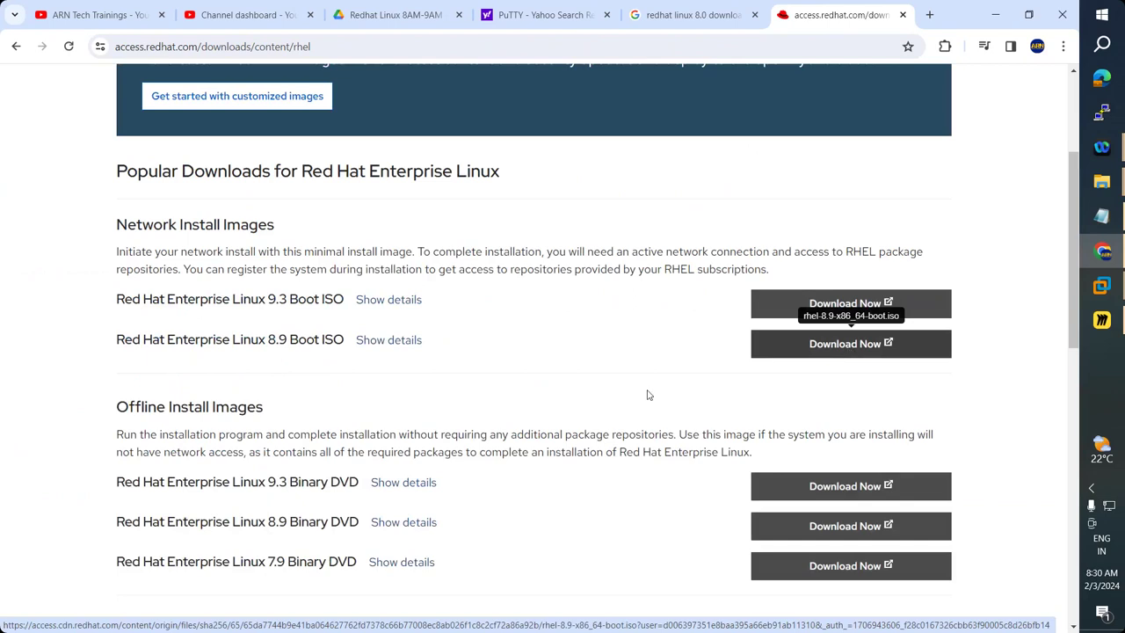
scroll(648, 394, down, 2)
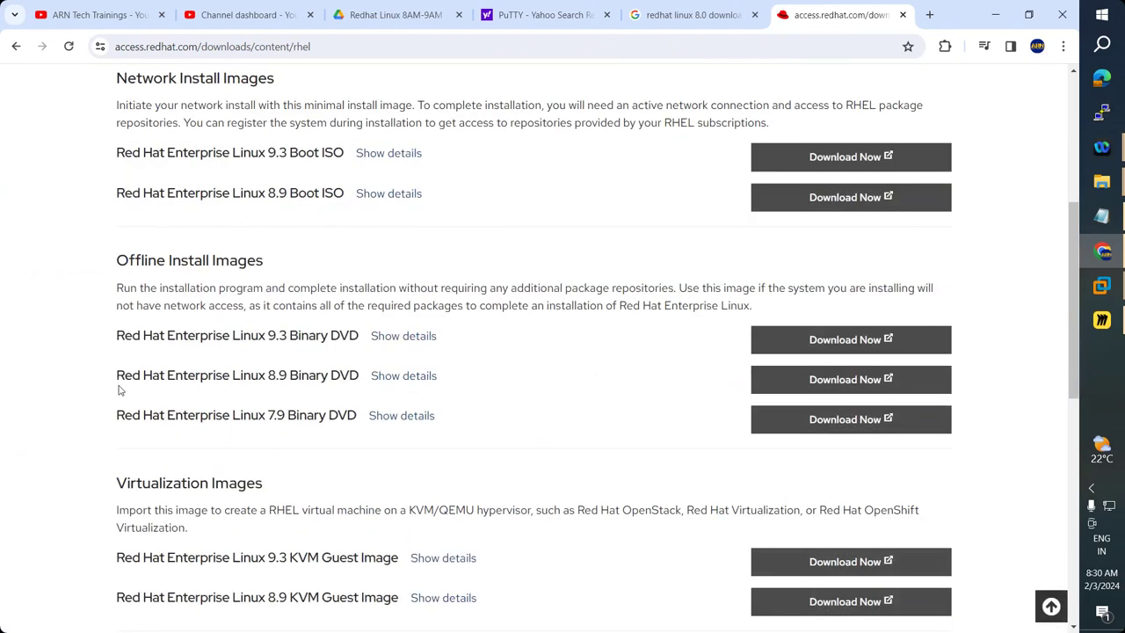
scroll(141, 402, down, 2)
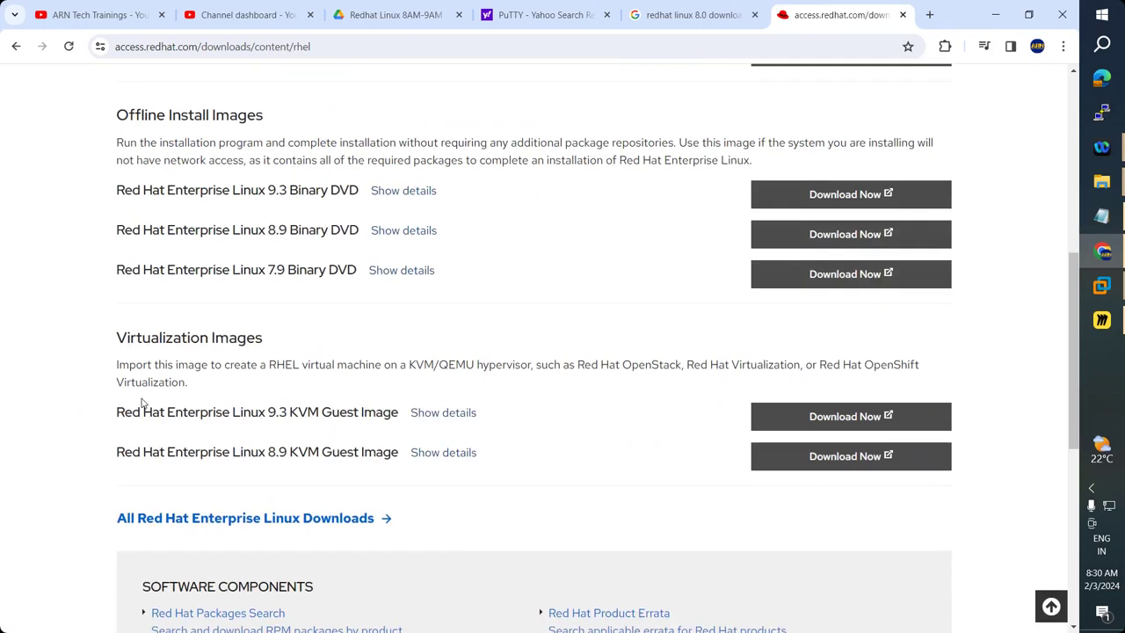
scroll(141, 402, up, 2)
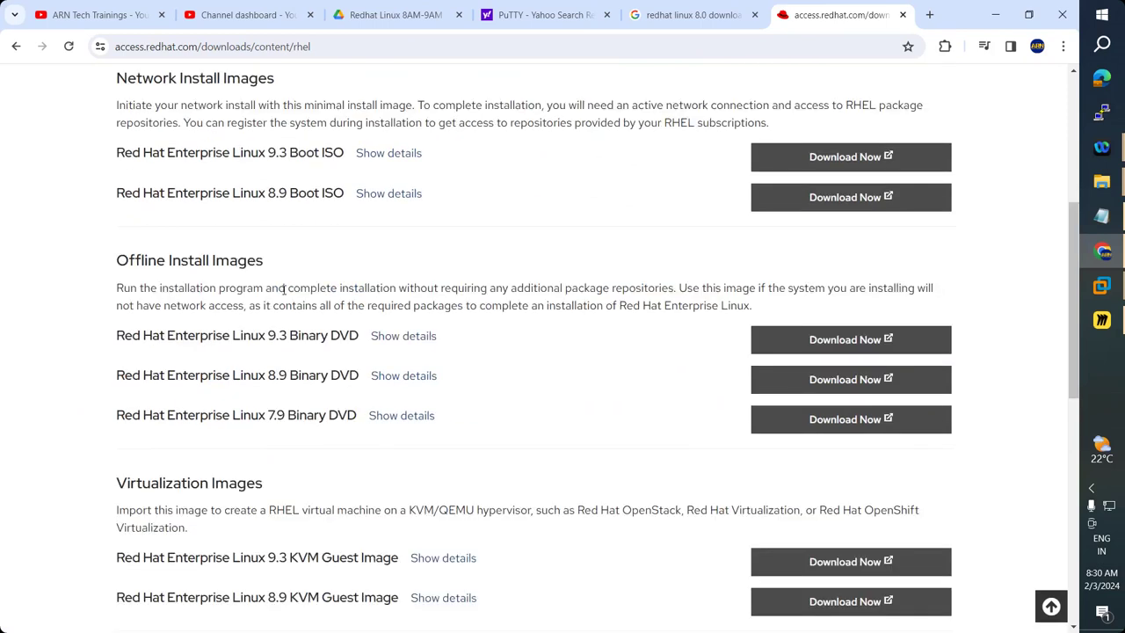
scroll(339, 395, up, 2)
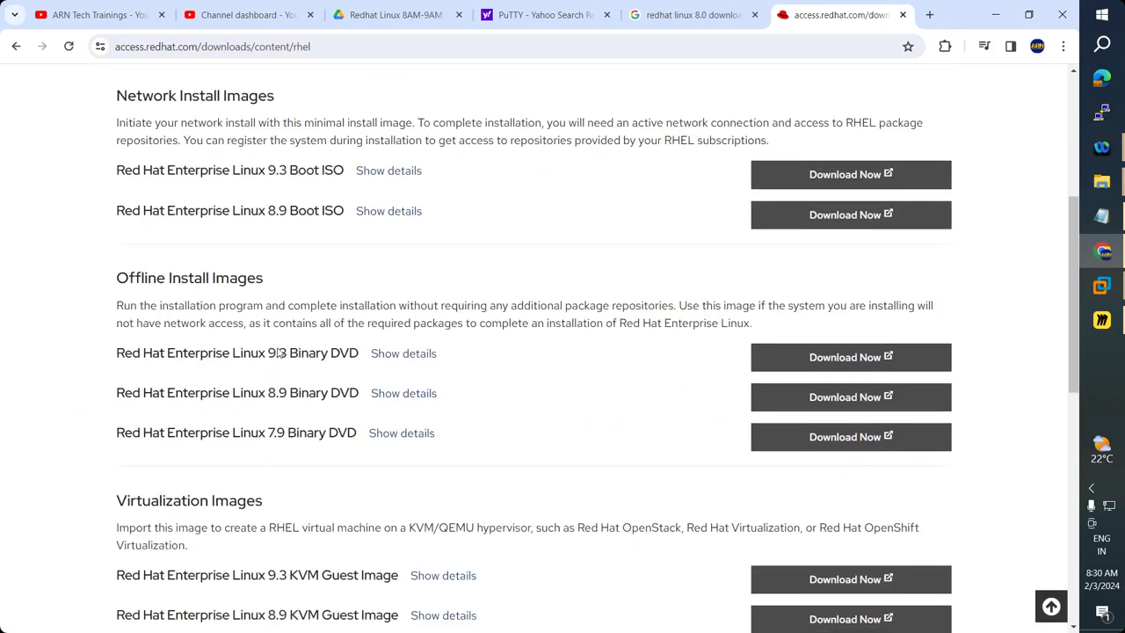
scroll(343, 413, down, 3)
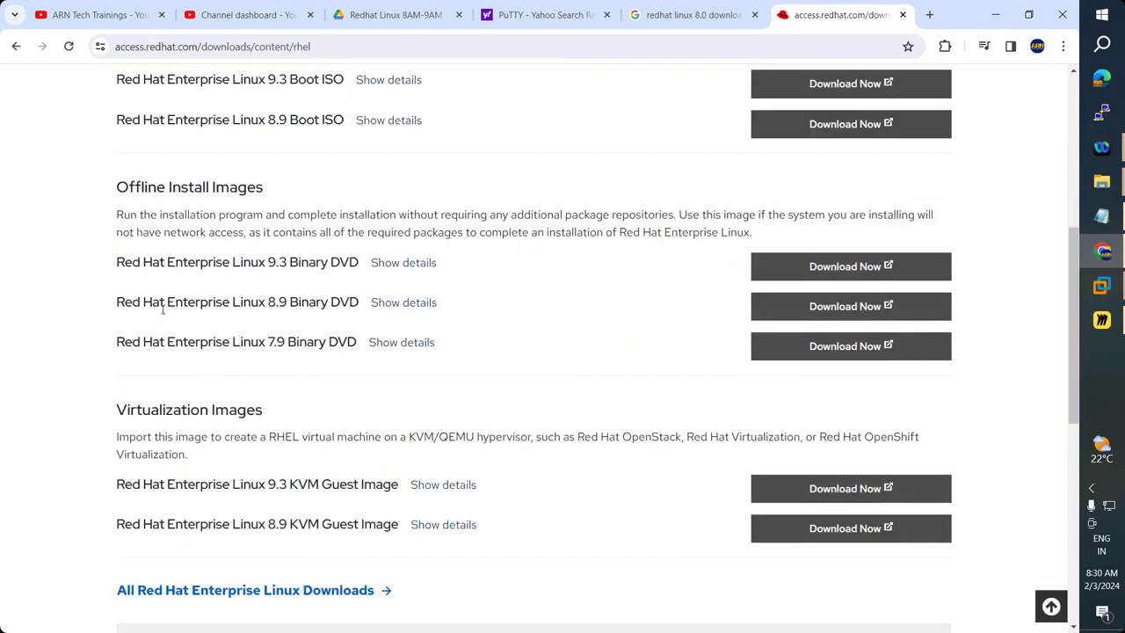
scroll(229, 474, down, 5)
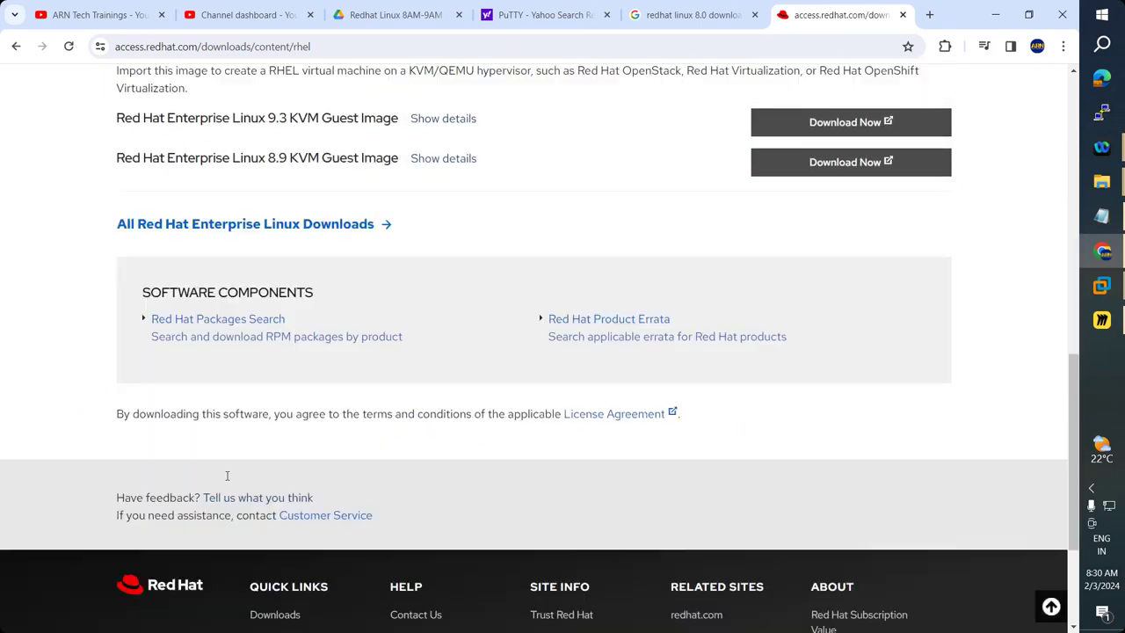
Open All Red Hat Enterprise Linux Downloads and browse the 9.3 x86_64 installers.
click(214, 234)
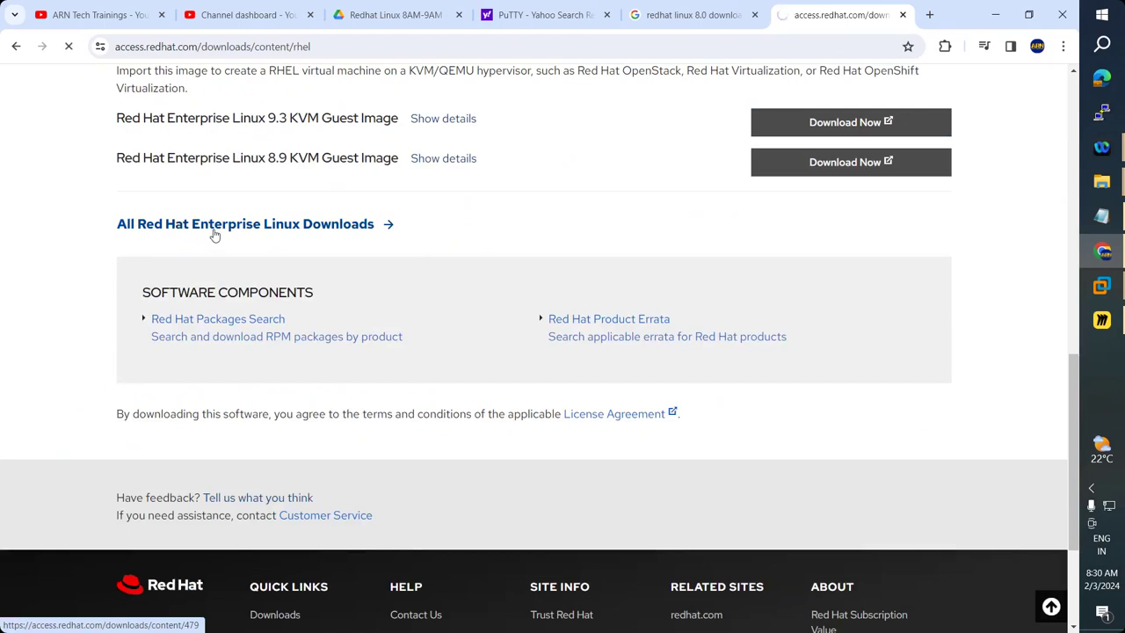
scroll(398, 369, down, 4)
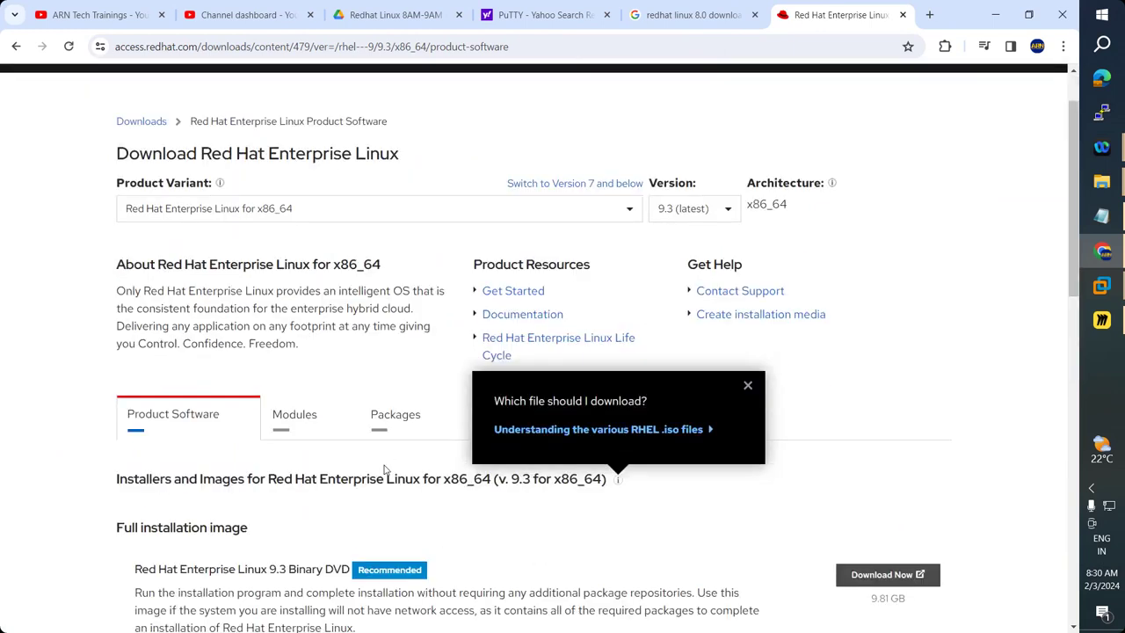
scroll(387, 461, down, 6)
scroll(384, 465, down, 4)
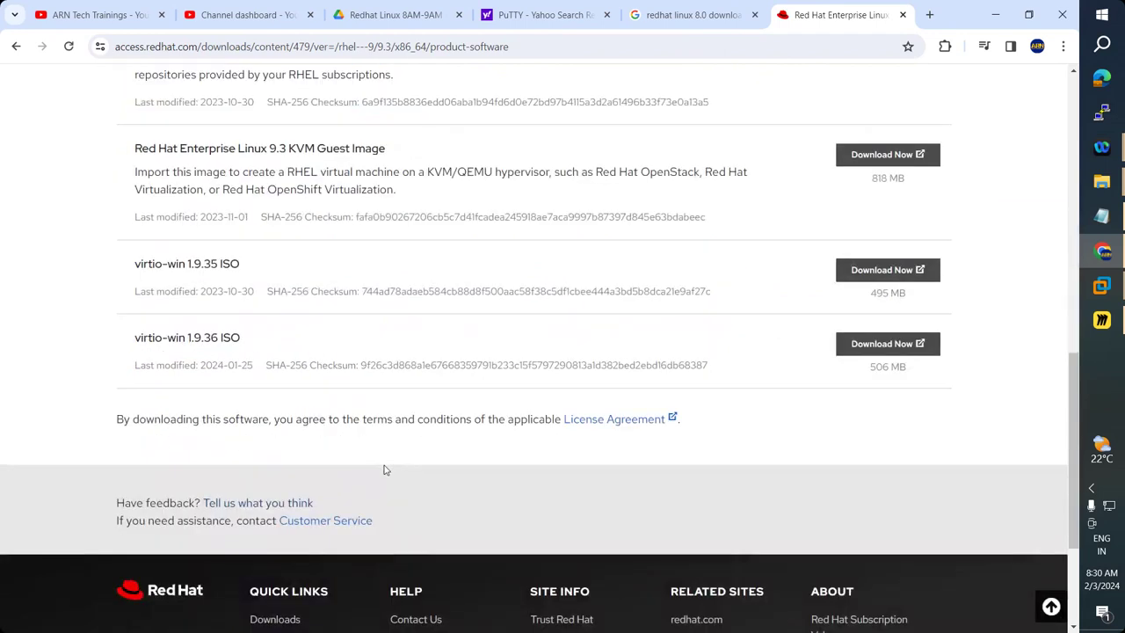
scroll(388, 463, up, 5)
scroll(389, 460, down, 3)
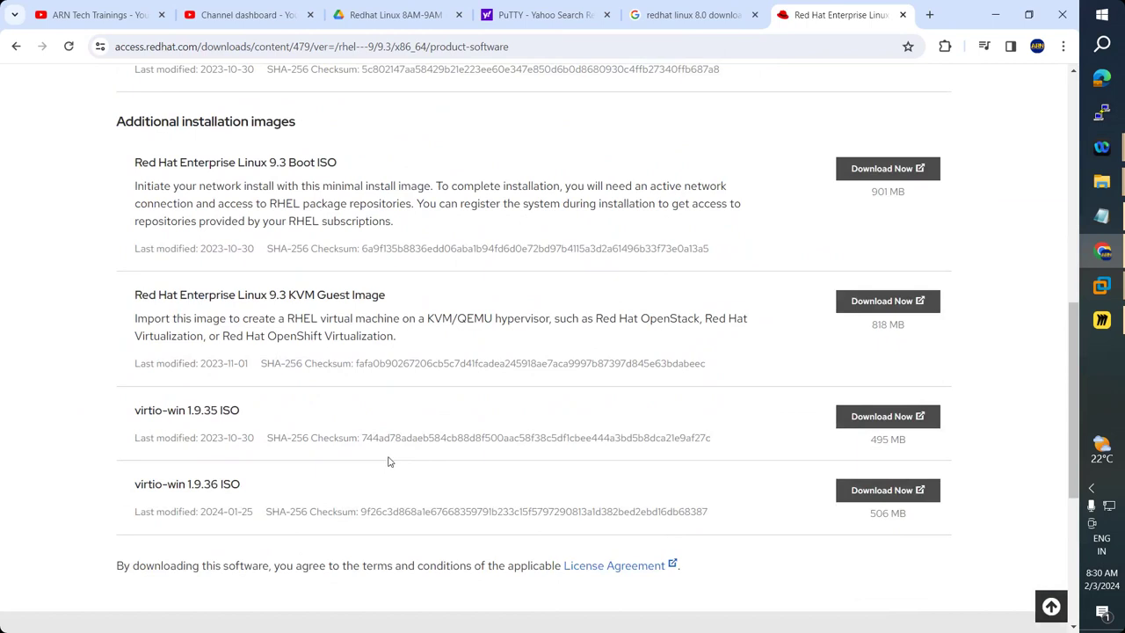
scroll(389, 461, up, 5)
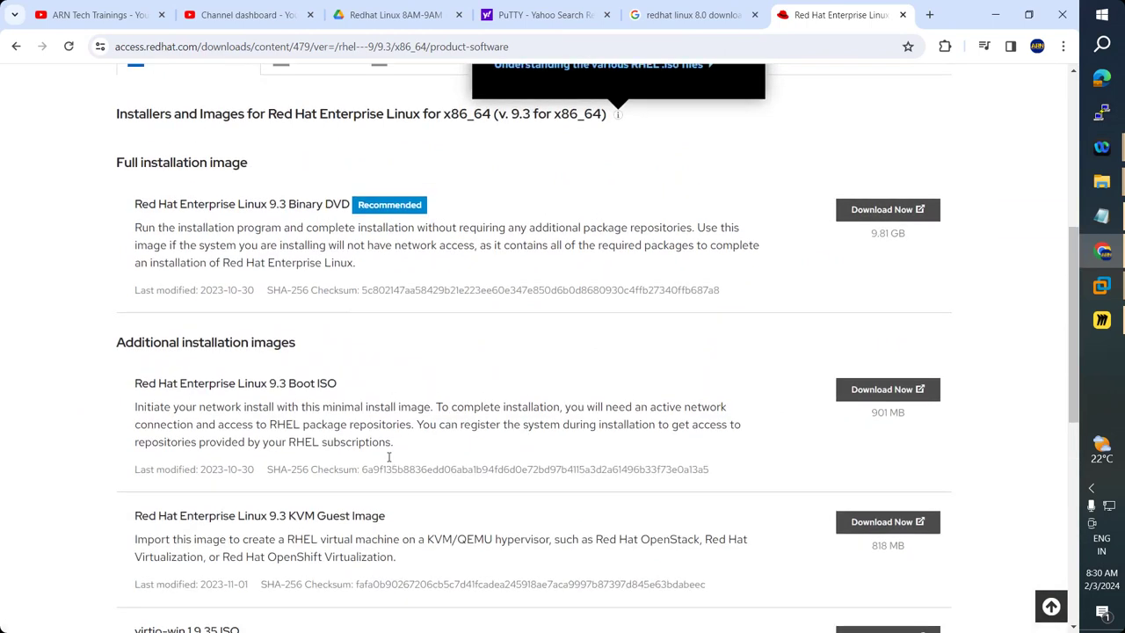
scroll(389, 461, up, 2)
scroll(390, 460, down, 3)
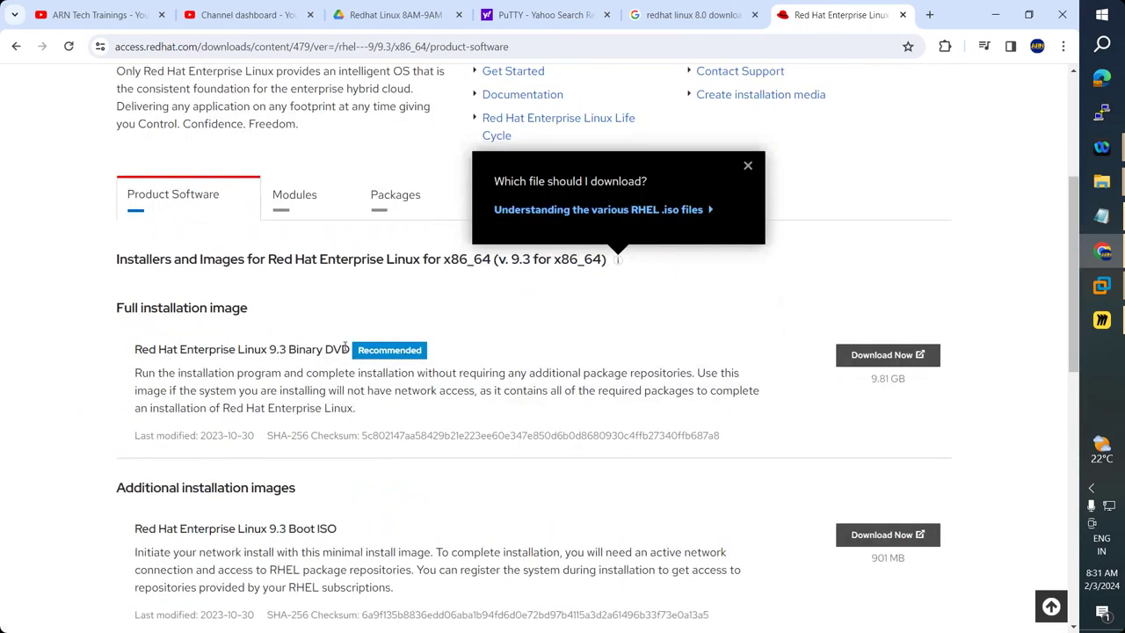
Review the Product Software list, including the 9.81 GB Binary DVD, then go back to popular downloads.
scroll(434, 491, down, 7)
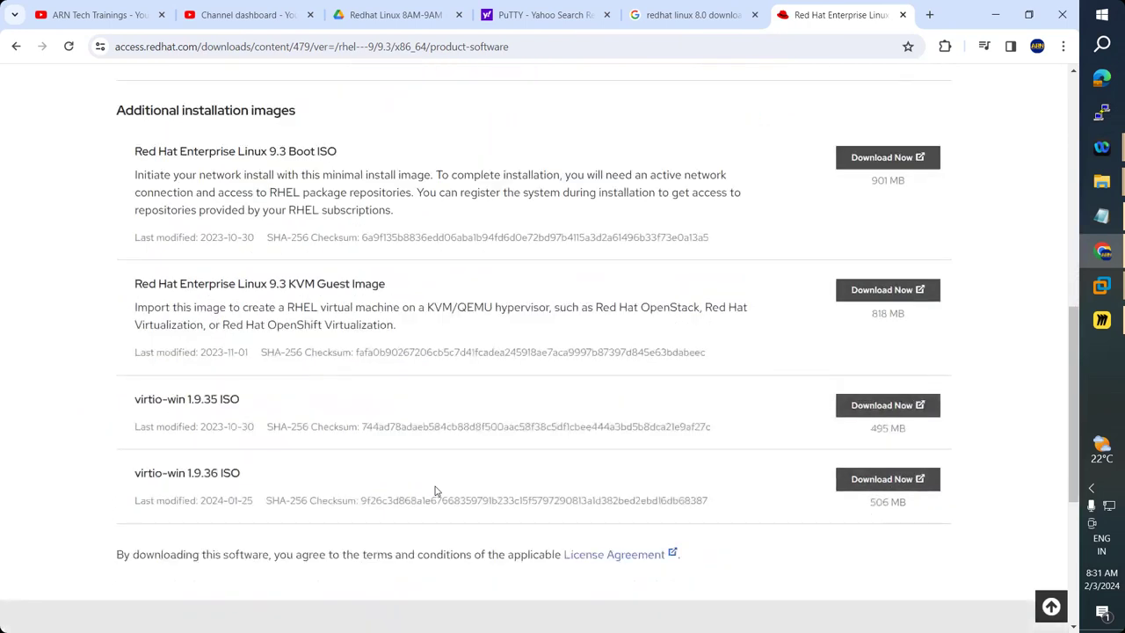
scroll(434, 490, up, 10)
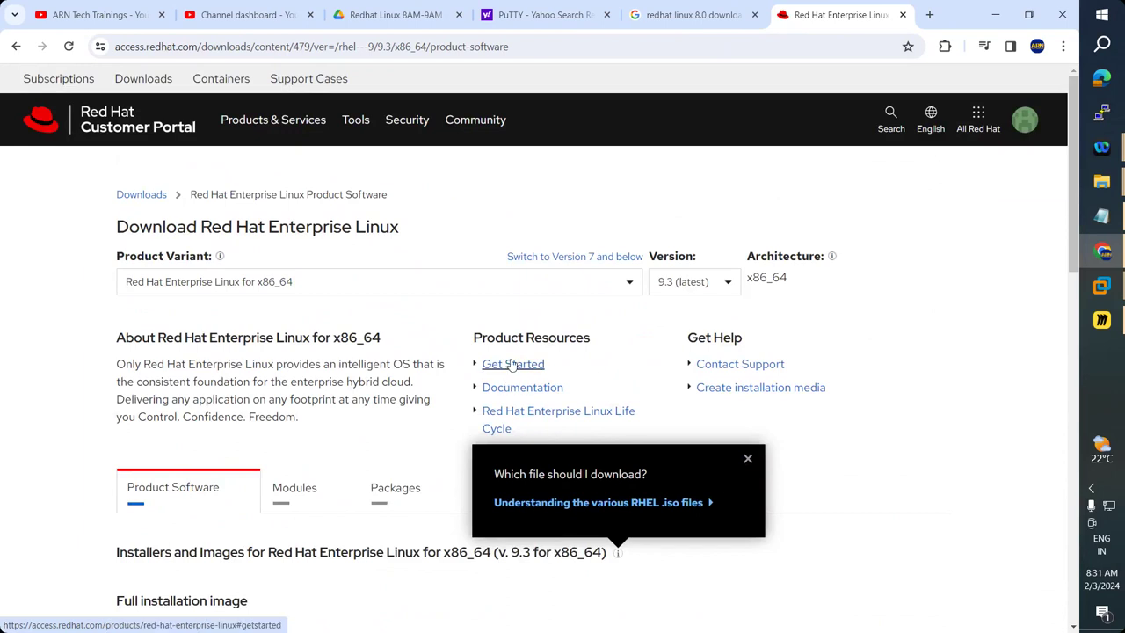
scroll(509, 398, down, 1)
scroll(510, 397, down, 5)
scroll(510, 393, down, 3)
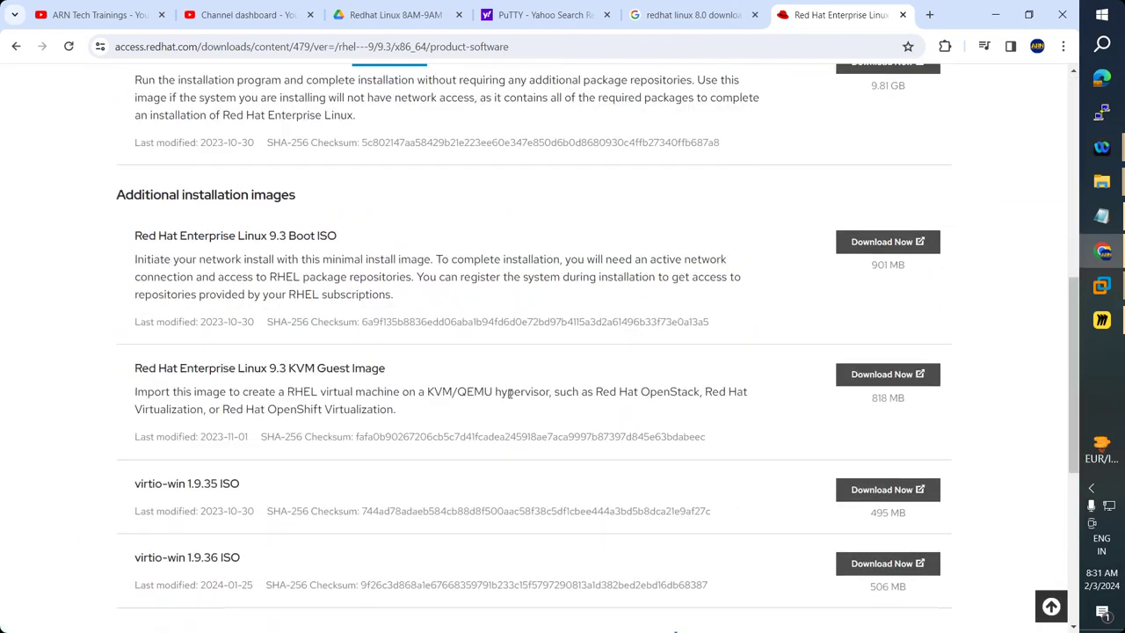
scroll(510, 396, down, 3)
scroll(488, 360, up, 7)
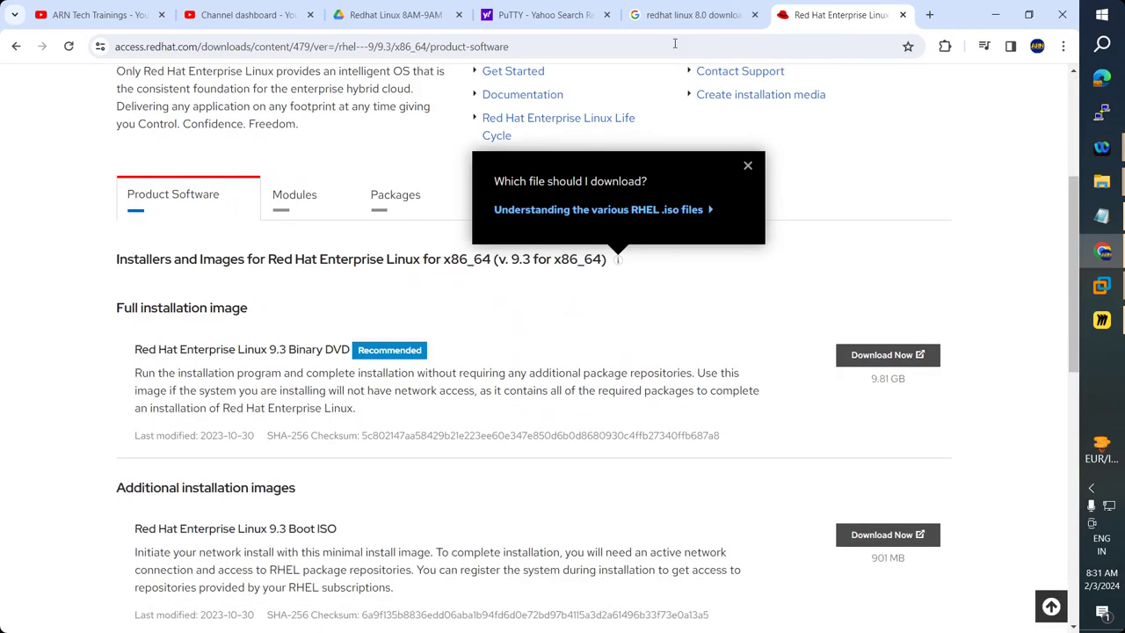
scroll(466, 321, up, 3)
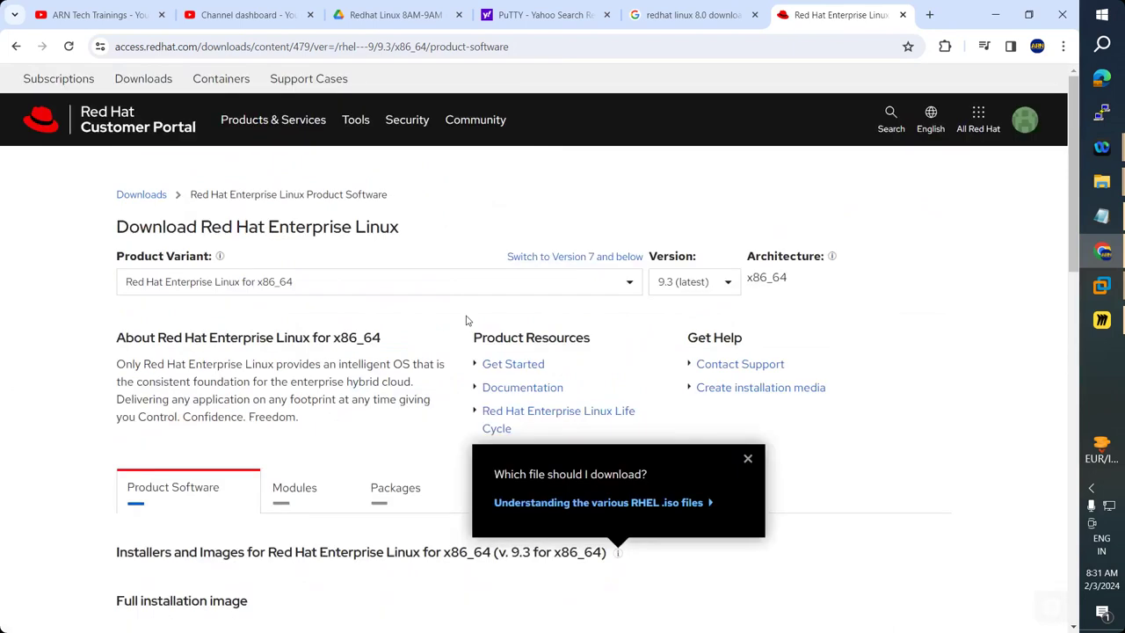
click(16, 49)
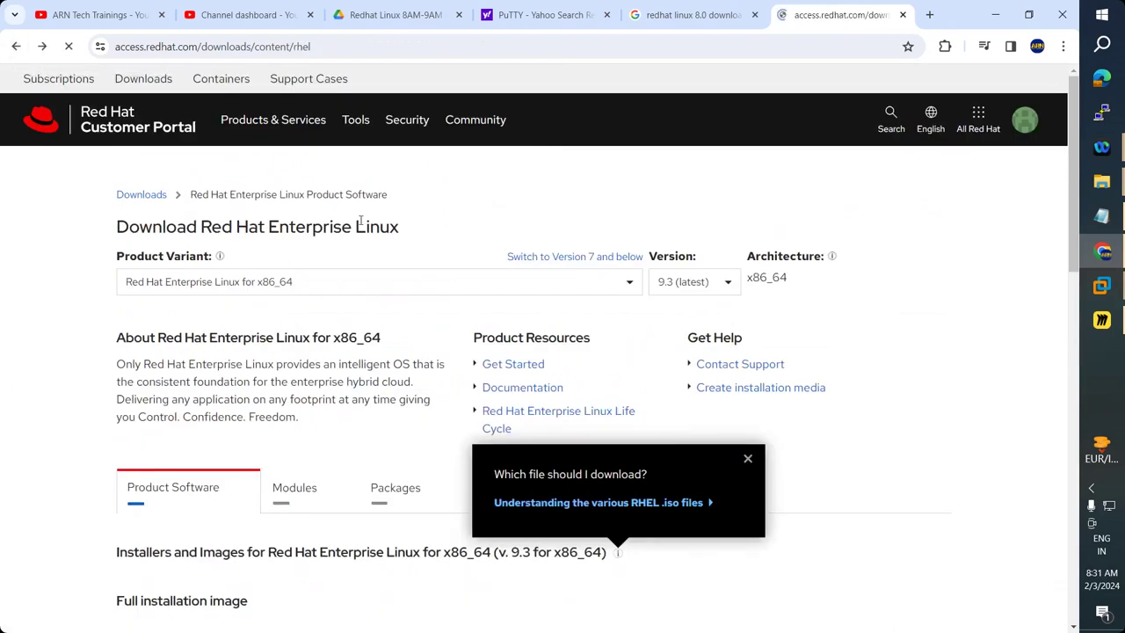
scroll(404, 314, up, 3)
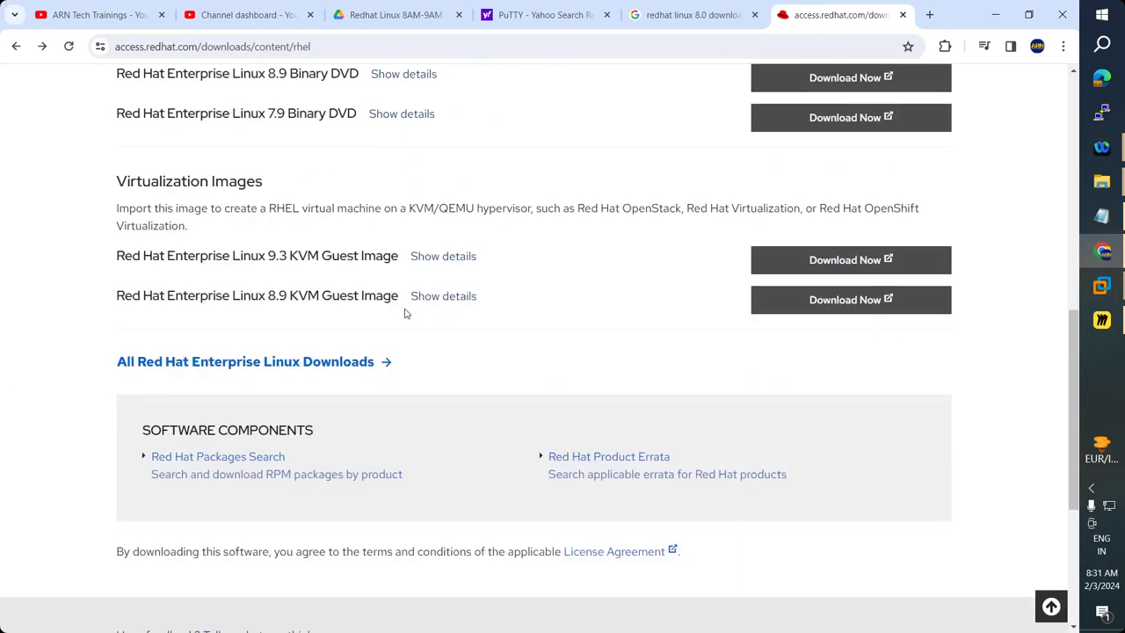
scroll(395, 319, up, 2)
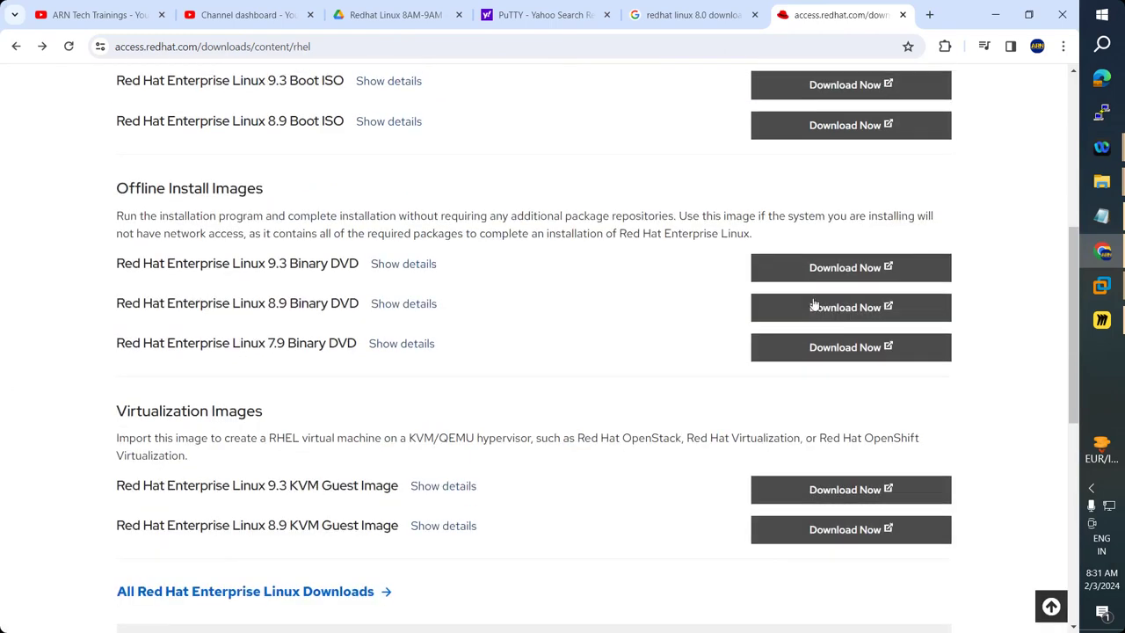
drag(117, 303, 357, 303)
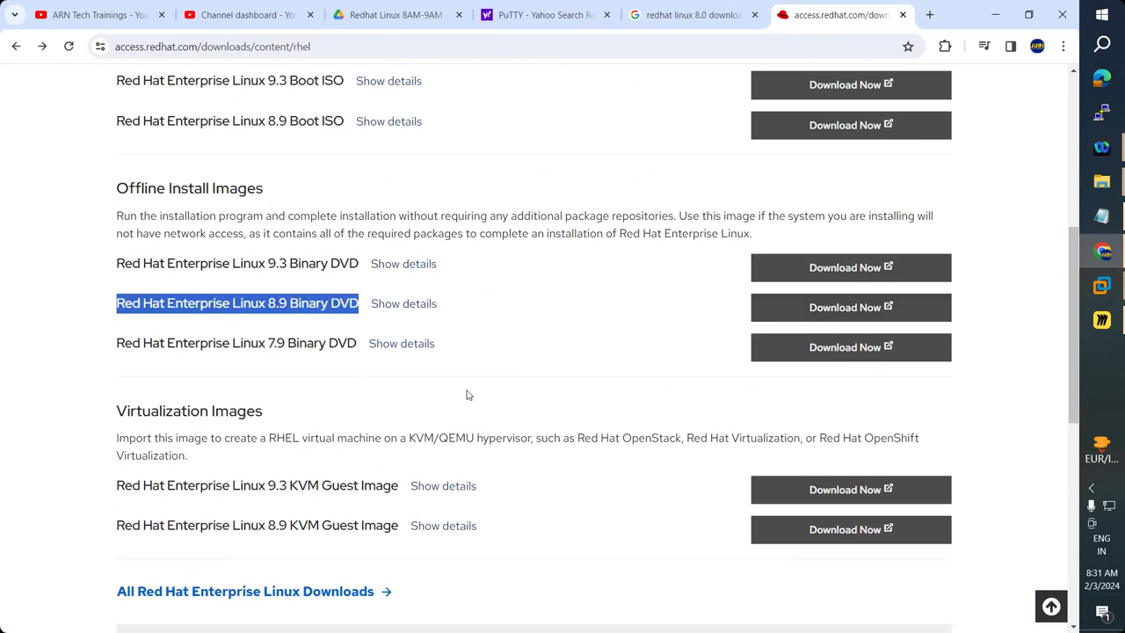
scroll(470, 395, up, 3)
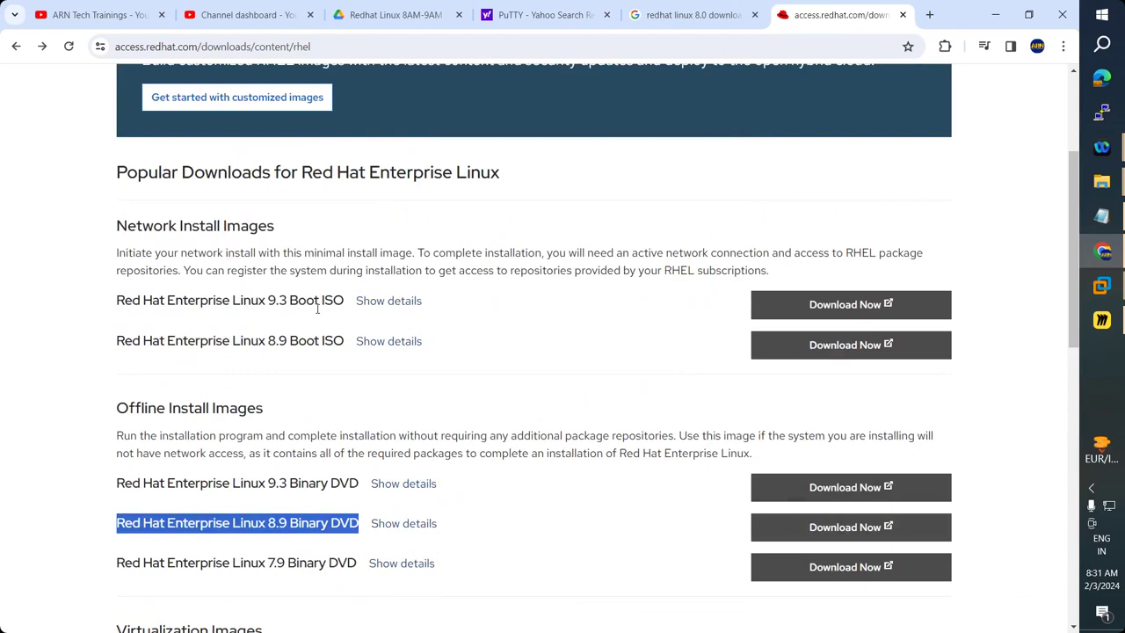
drag(108, 348, 337, 343)
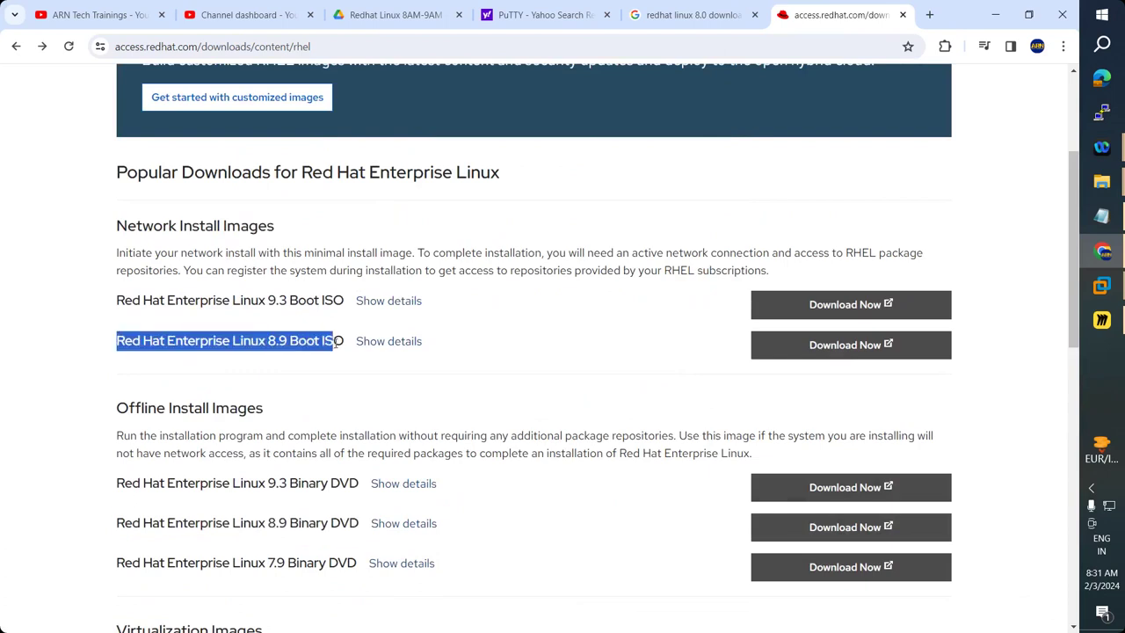
click(316, 431)
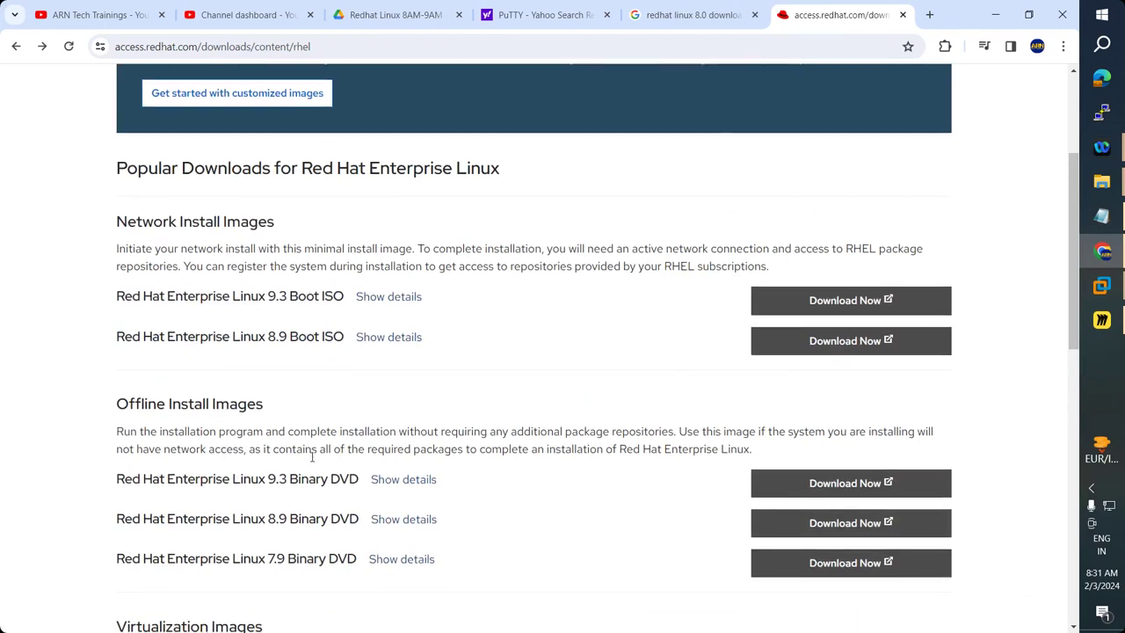
scroll(312, 456, down, 2)
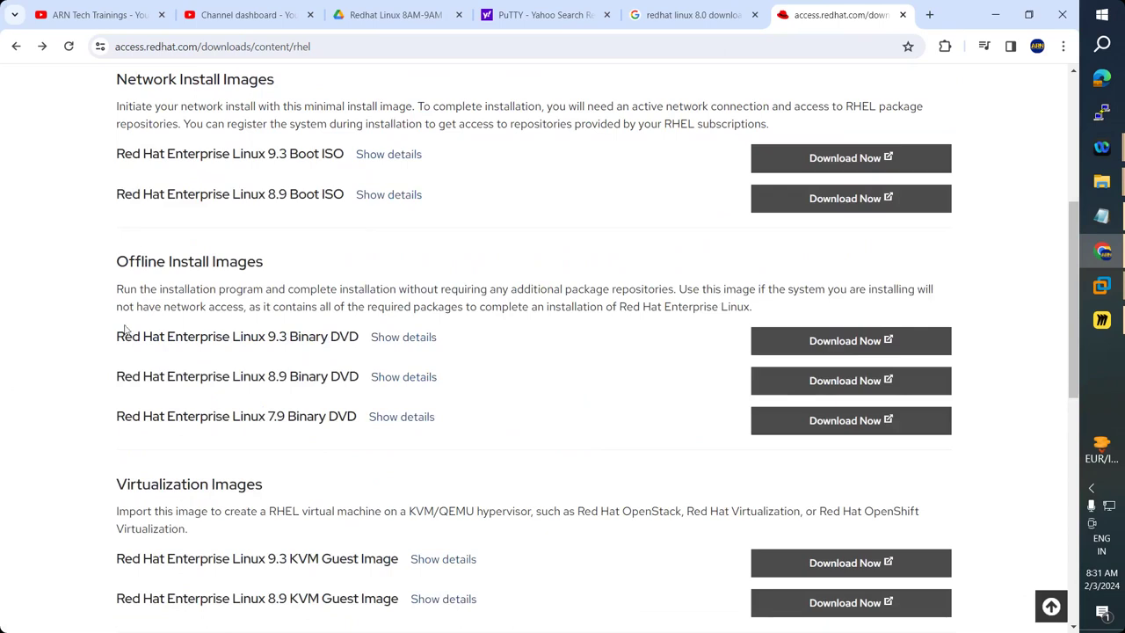
drag(117, 289, 675, 288)
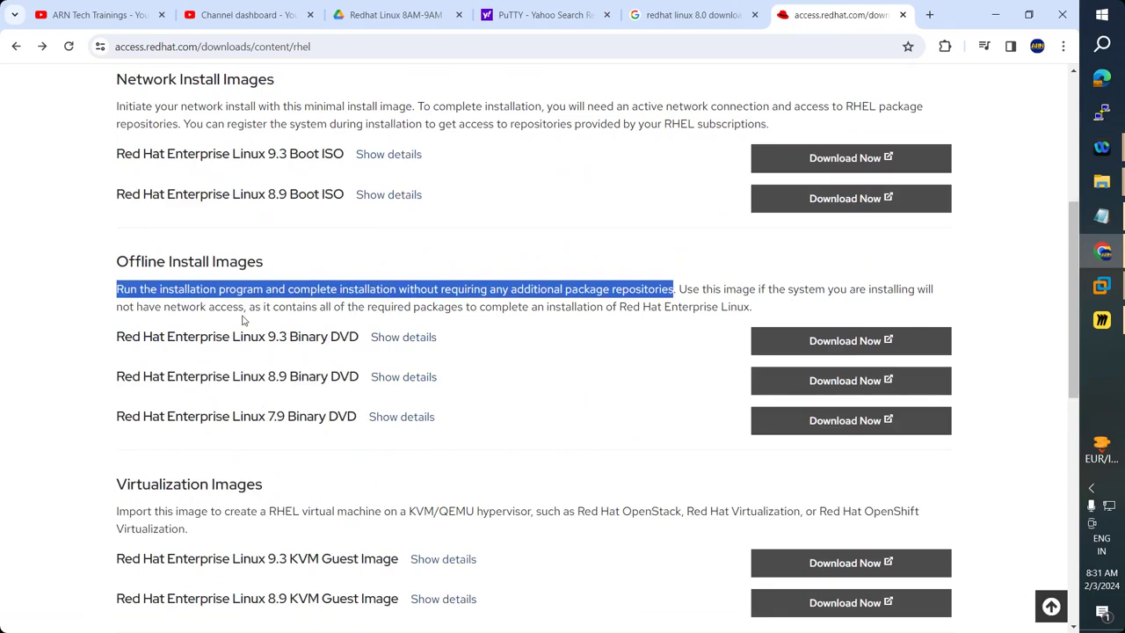
drag(249, 306, 713, 304)
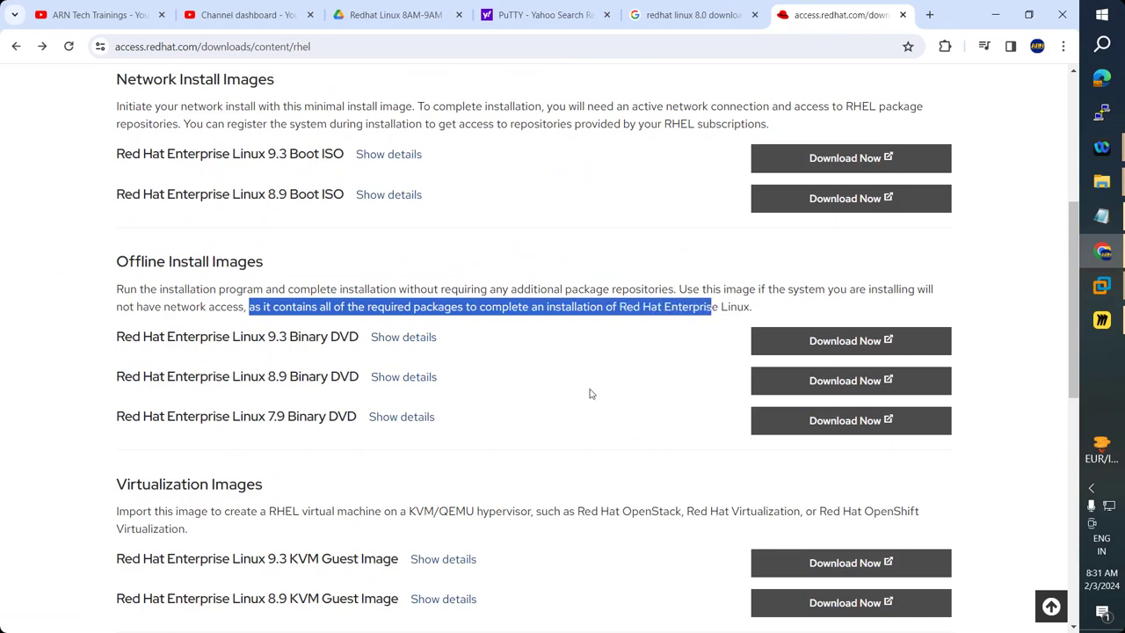
click(591, 394)
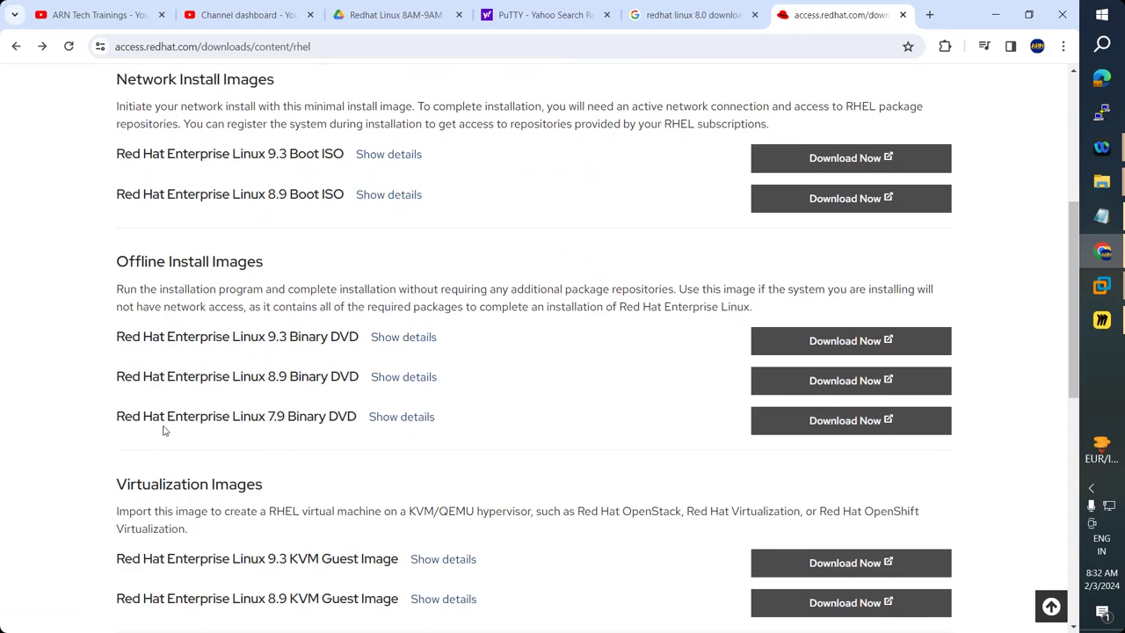
triple_click(652, 127)
click(732, 123)
double_click(732, 123)
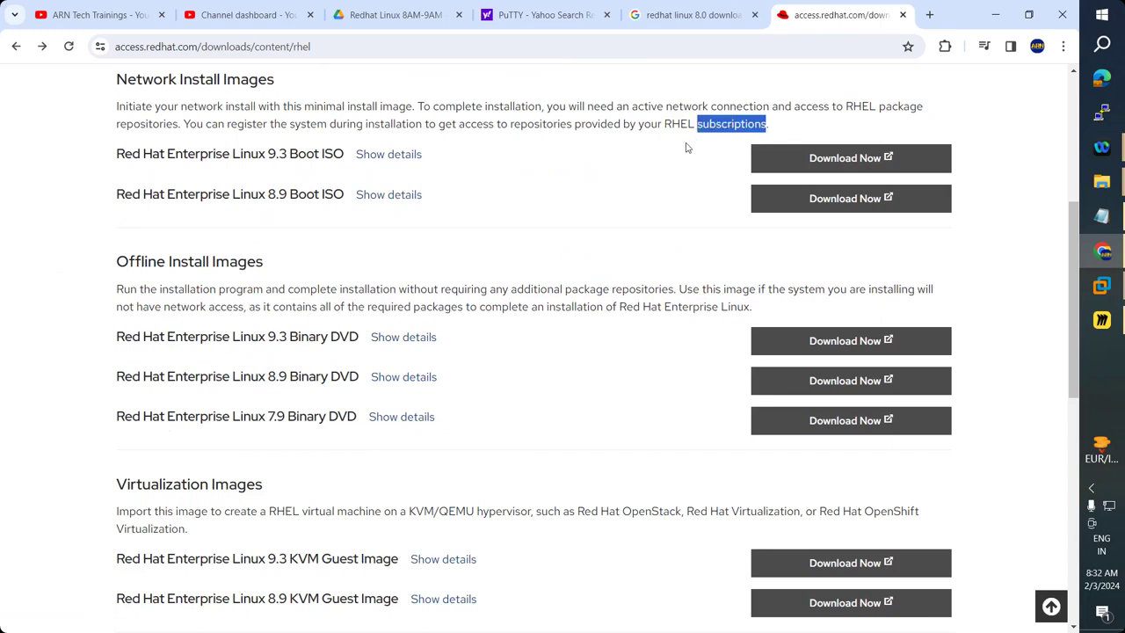
click(776, 127)
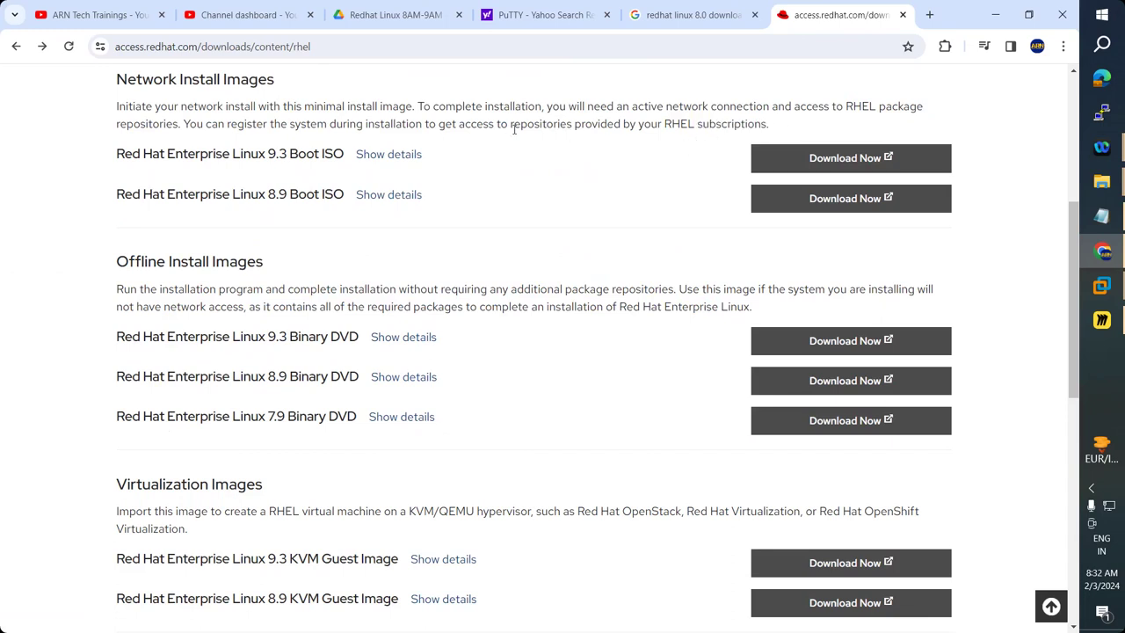
triple_click(723, 124)
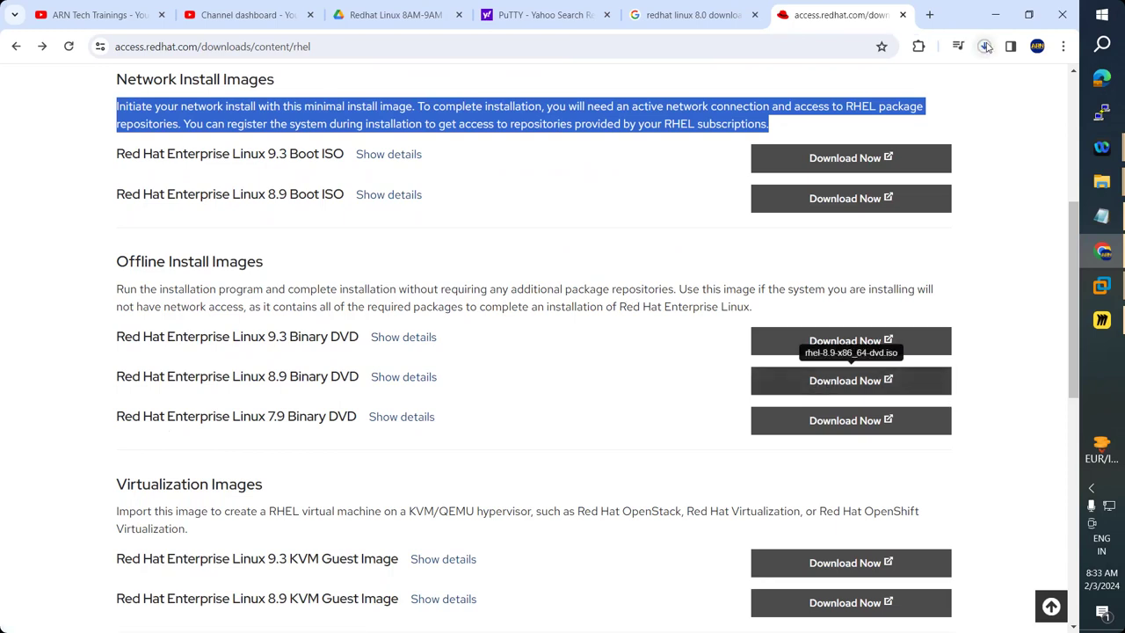
click(986, 46)
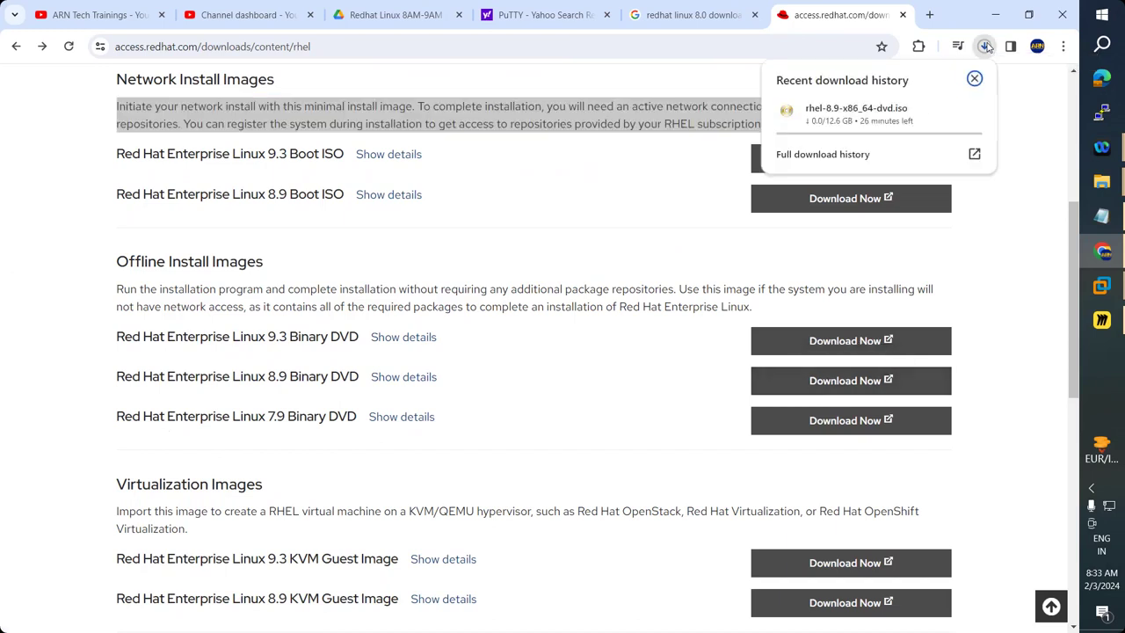
click(1101, 286)
click(1020, 374)
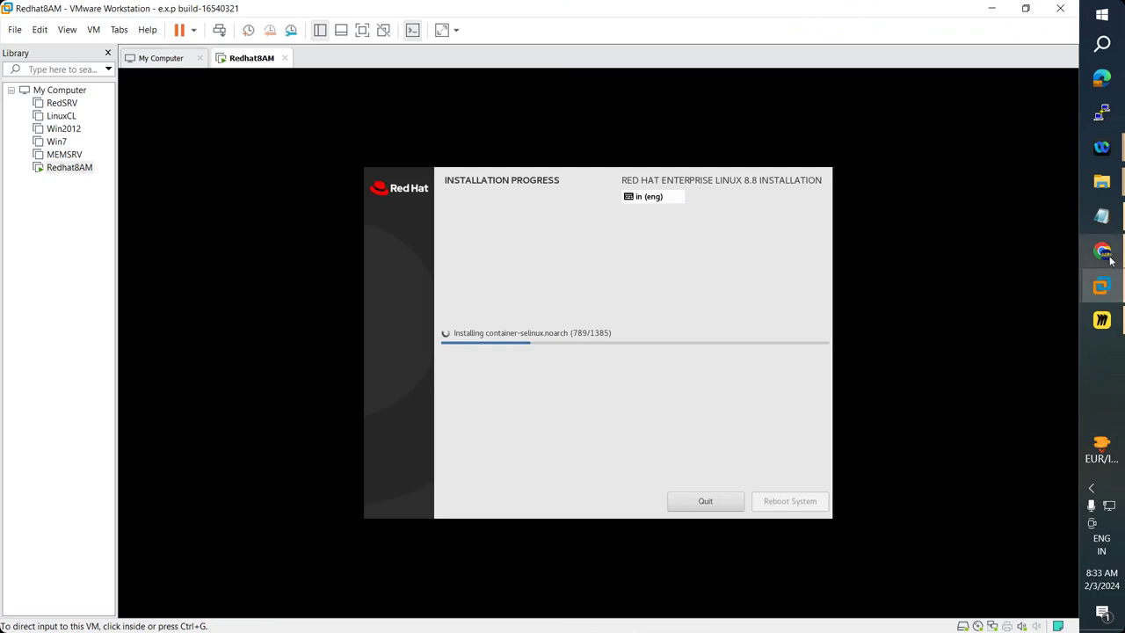
mouse_move(1110, 260)
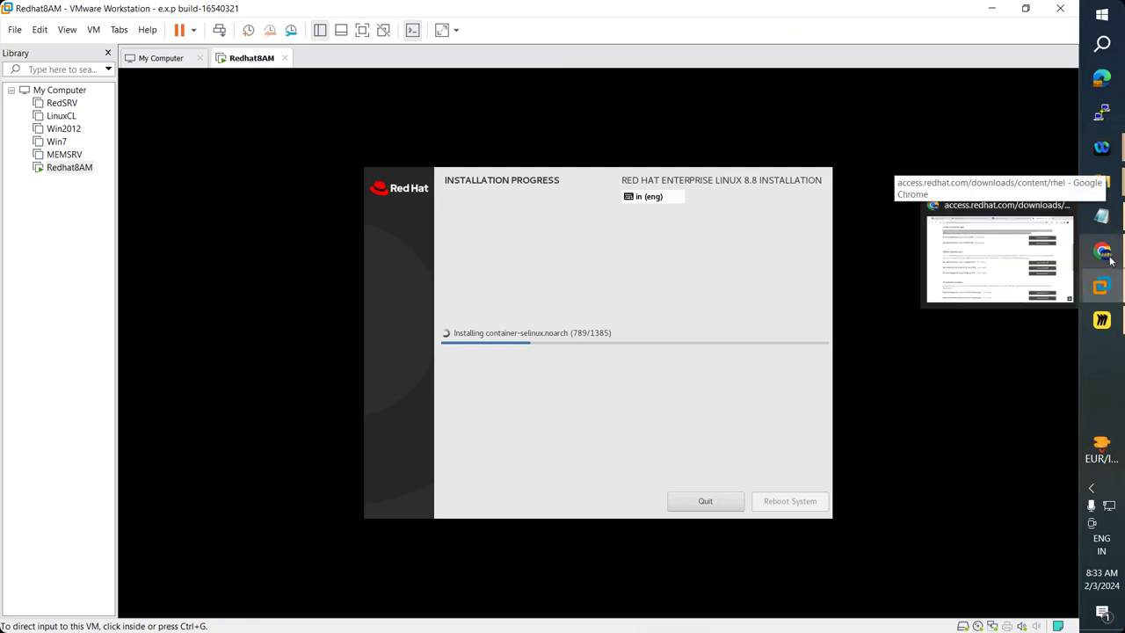
click(1110, 259)
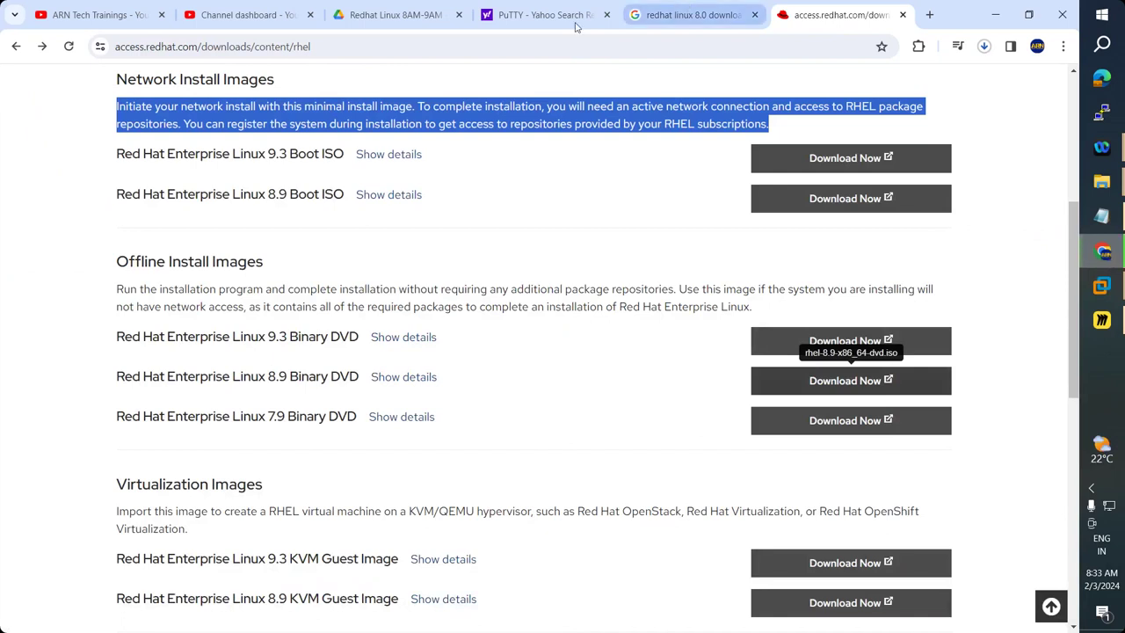
Open the Red Hat Enterprise Linux Download result from the 'redhat linux 8.0 download' Google results.
click(551, 9)
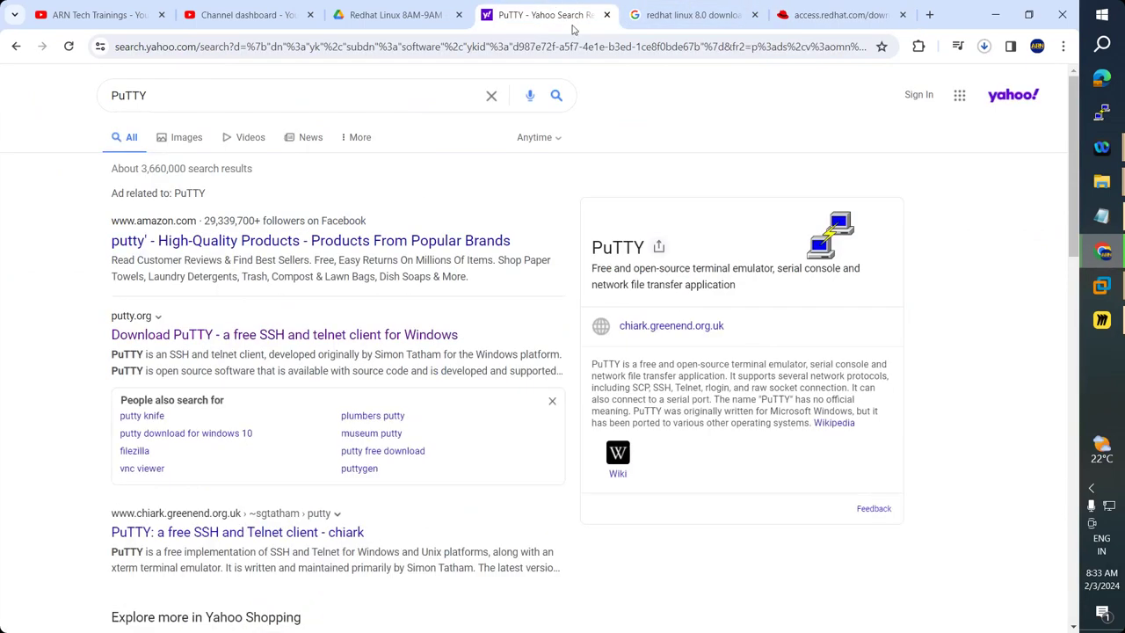
click(689, 15)
key(alt+Tab)
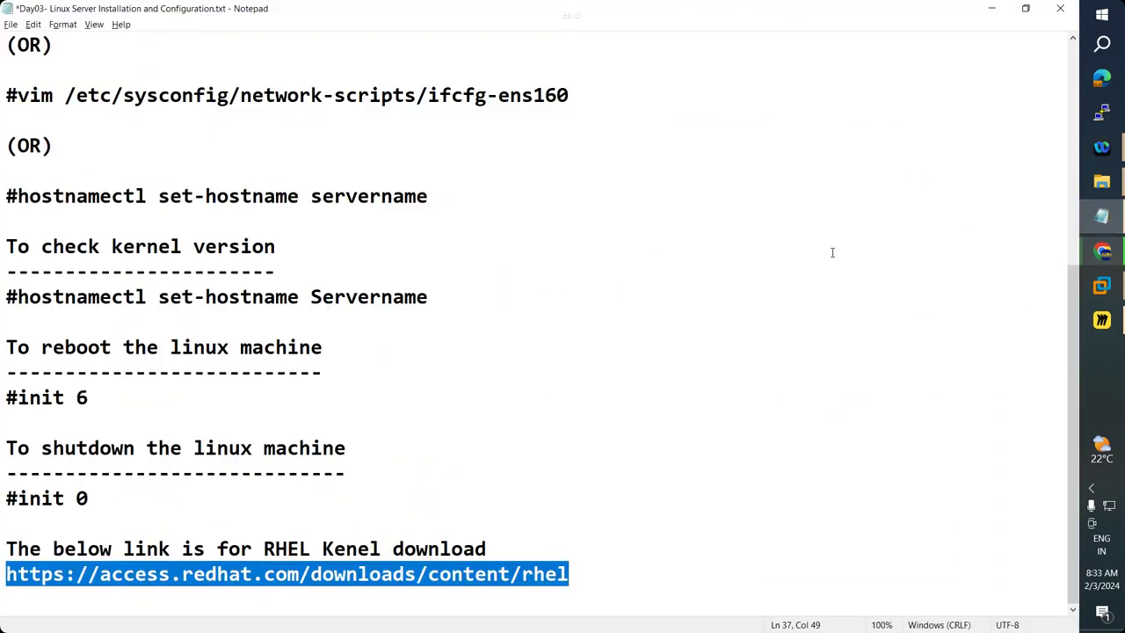
key(alt+Tab)
scroll(234, 296, up, 3)
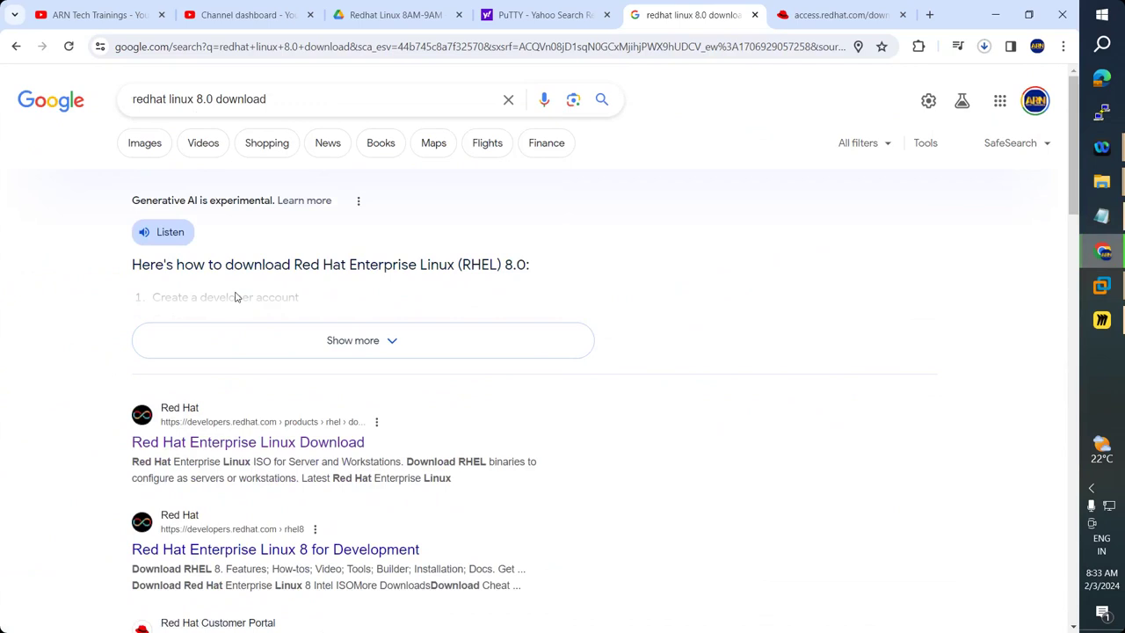
scroll(237, 296, down, 4)
scroll(187, 404, up, 2)
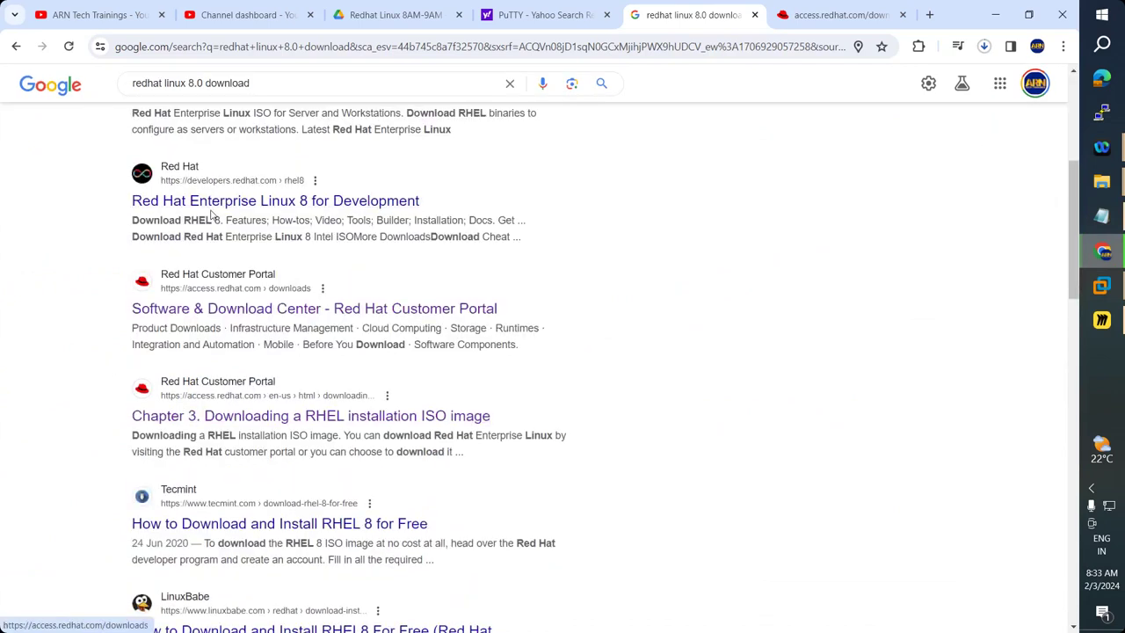
click(200, 150)
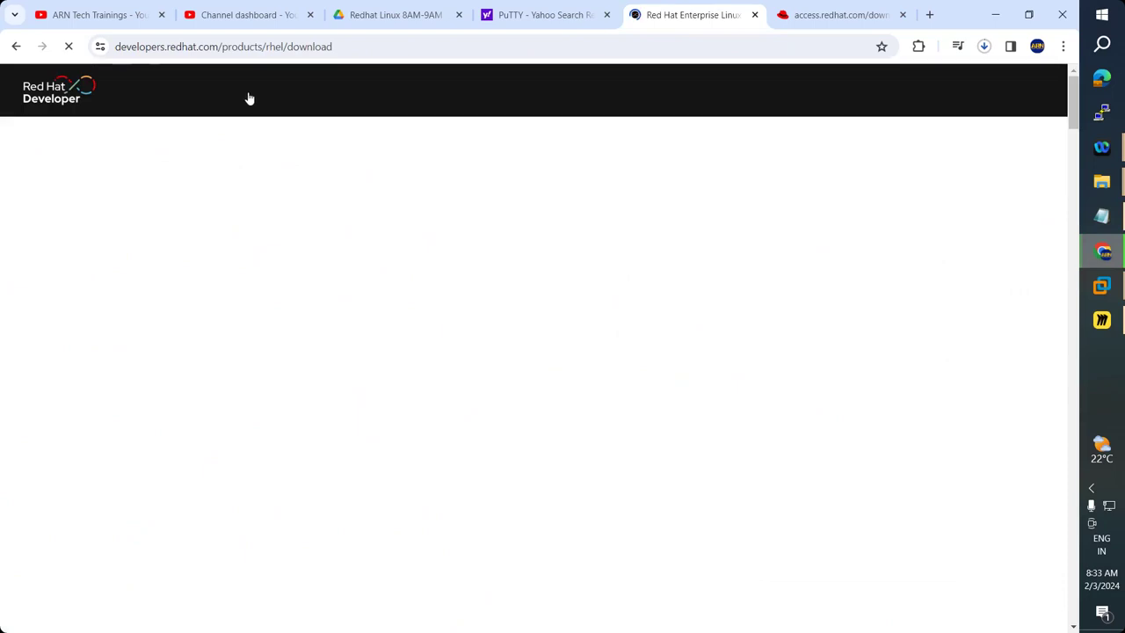
Start the no-cost RHEL download and close the two YouTube tabs.
scroll(260, 292, down, 1)
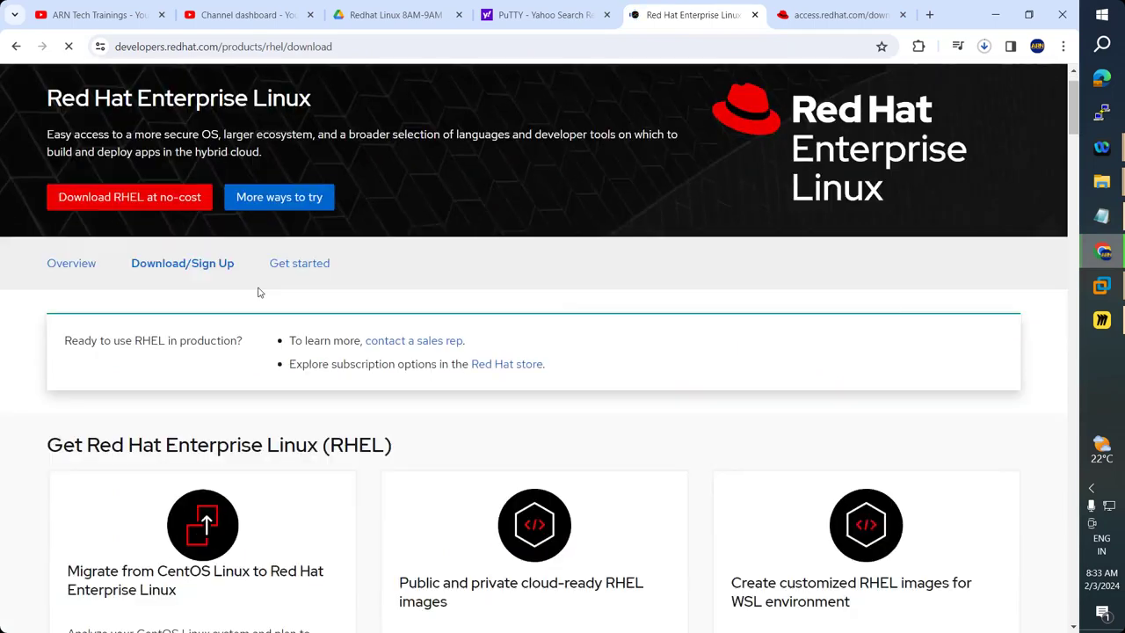
scroll(261, 291, down, 4)
scroll(134, 268, up, 5)
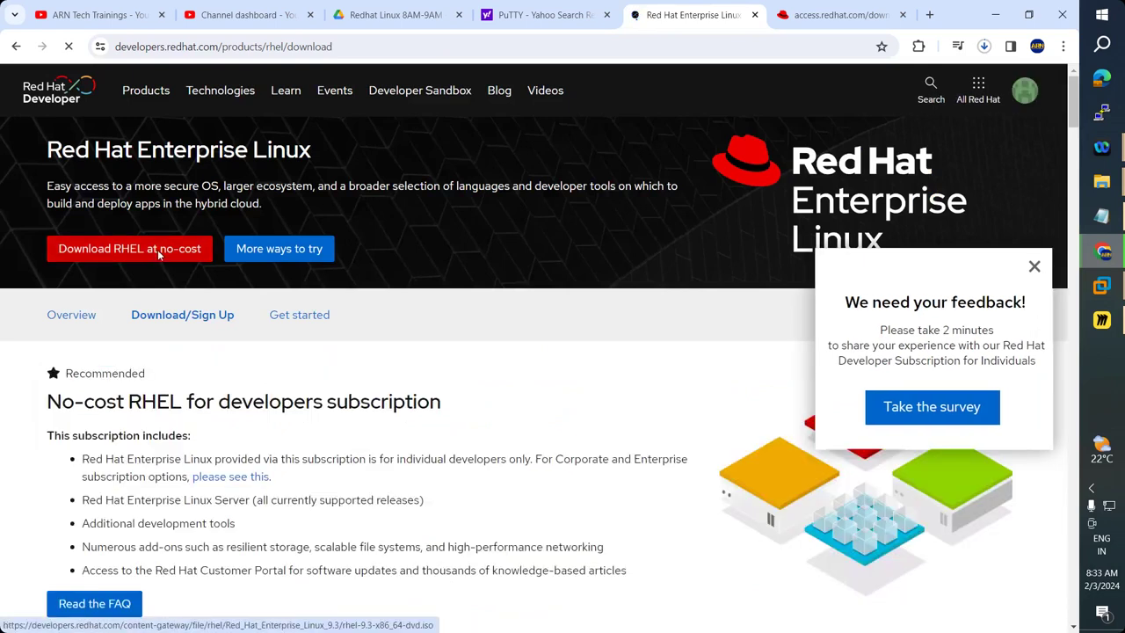
click(157, 250)
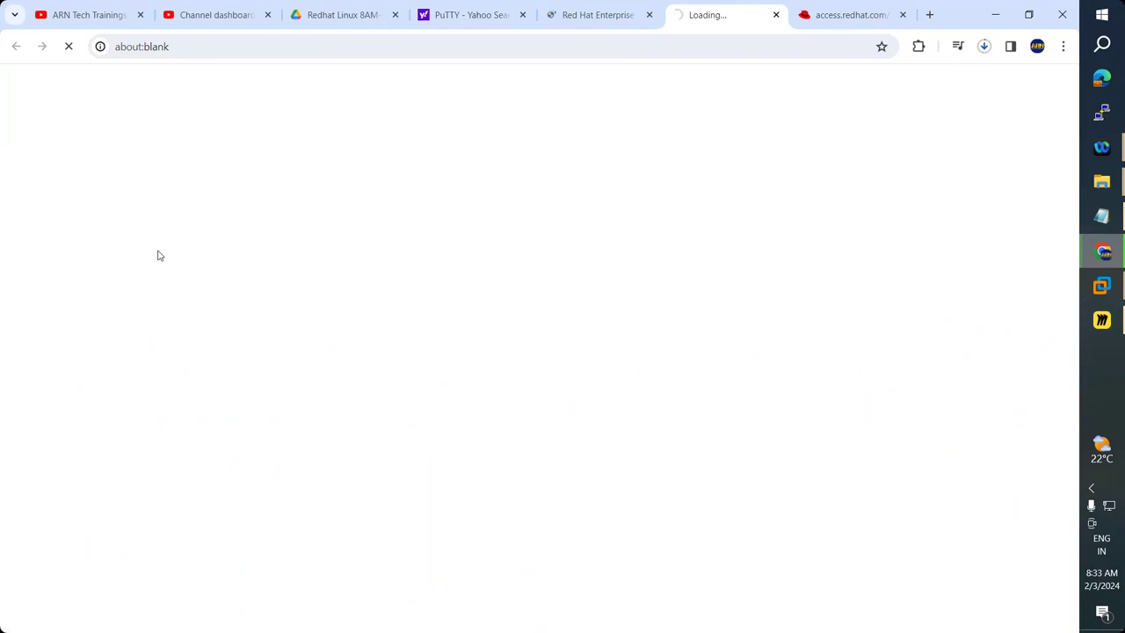
click(140, 14)
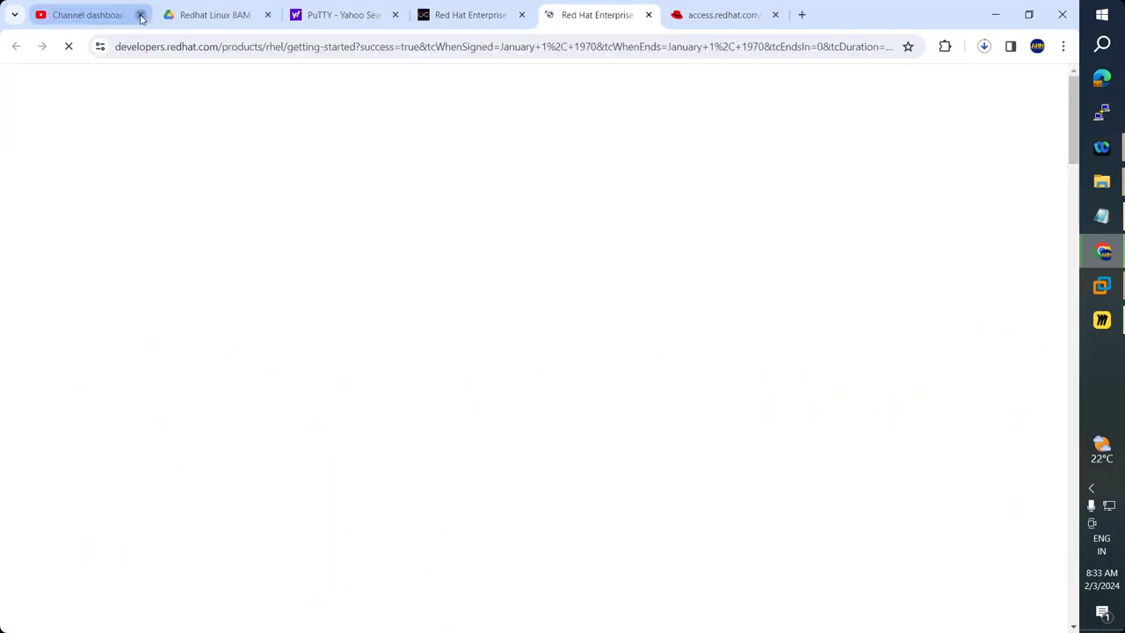
click(140, 15)
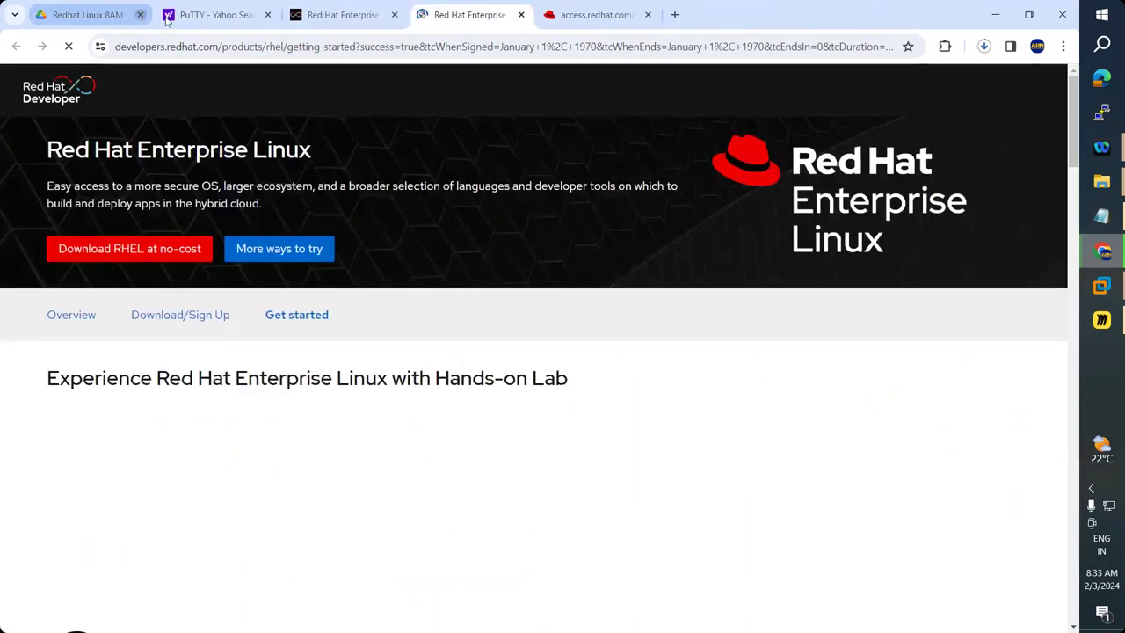
Cancel the rhel-9.3 ISO download, leaving only the RHEL 8.9 ISO downloading.
click(350, 19)
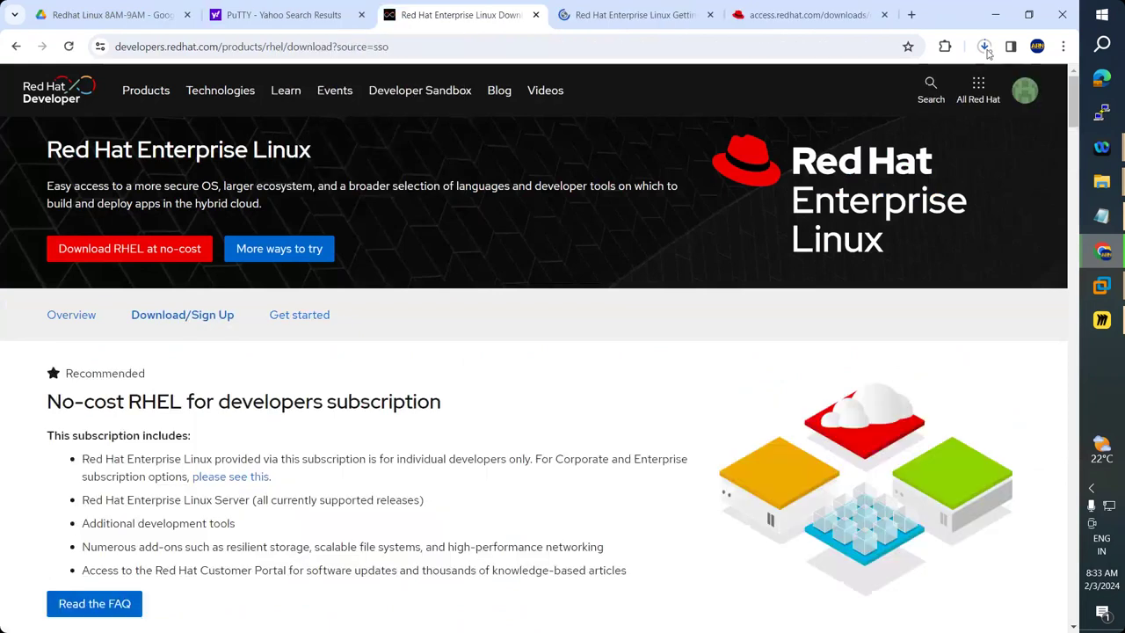
click(984, 46)
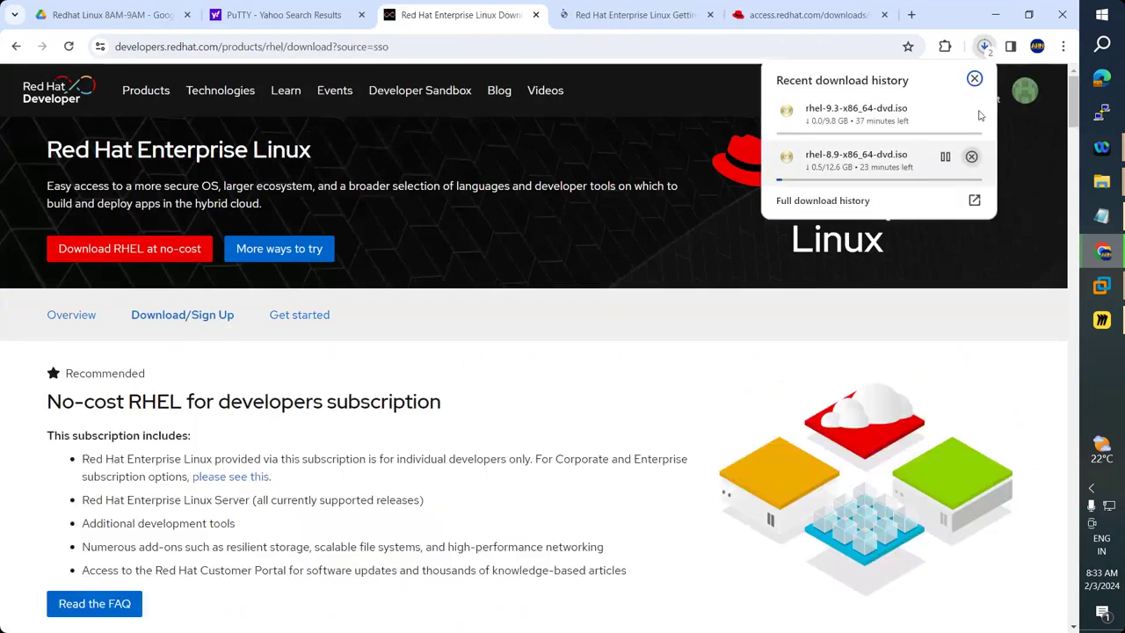
click(972, 111)
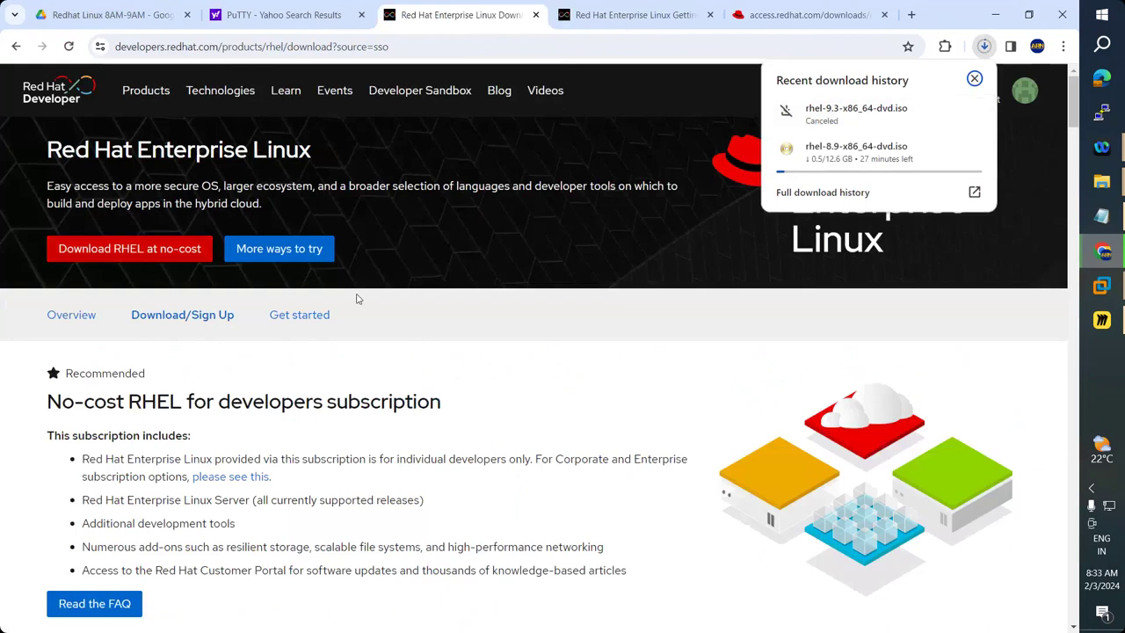
scroll(358, 299, down, 2)
scroll(161, 167, up, 2)
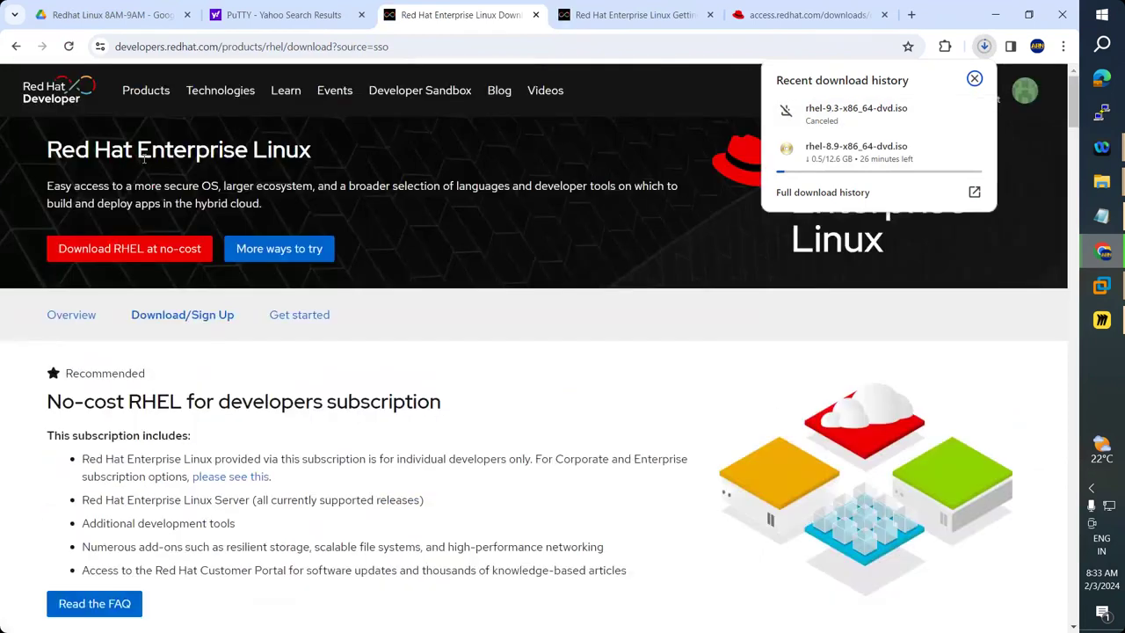
click(627, 15)
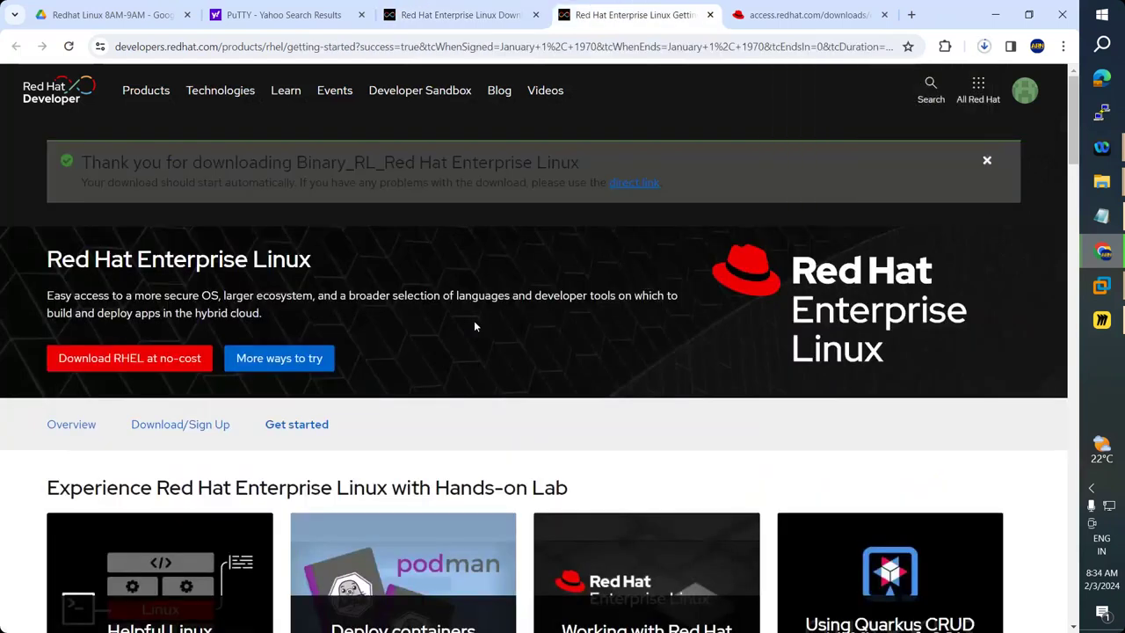
Return to the Customer Portal tab listing the RHEL 9.3 and 8.9 Boot ISOs.
scroll(474, 325, down, 10)
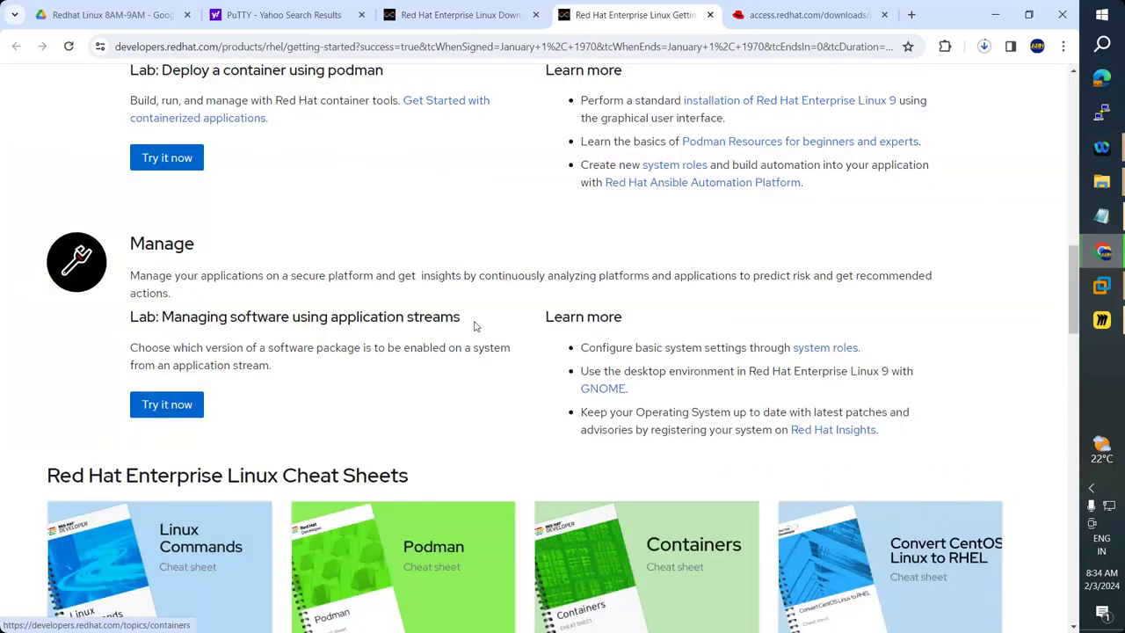
scroll(474, 327, up, 10)
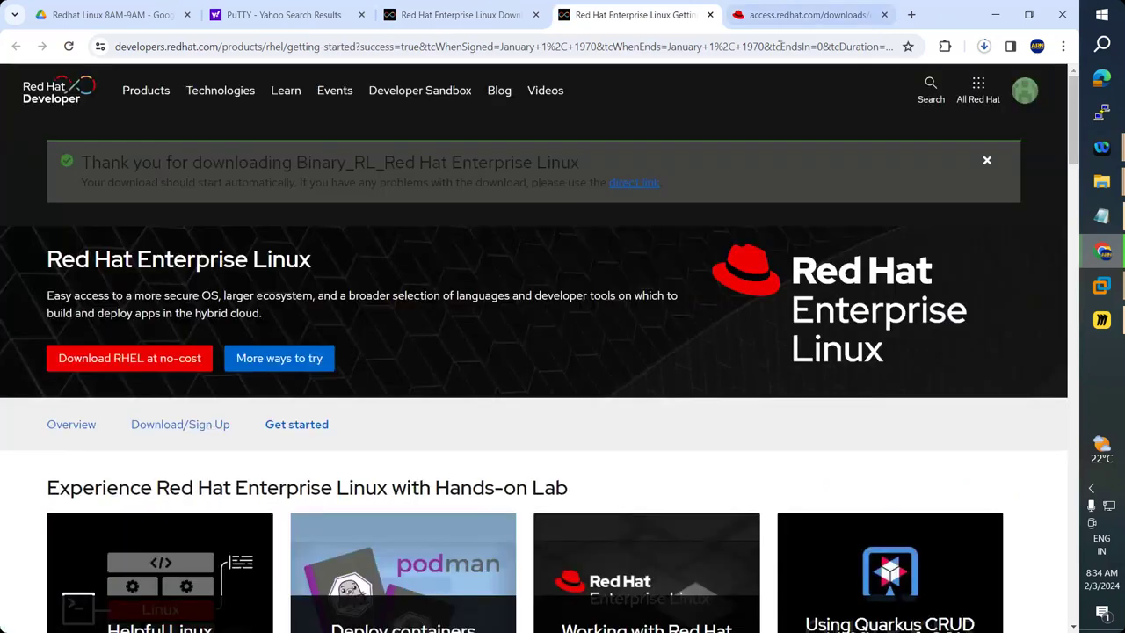
click(796, 15)
click(65, 370)
scroll(65, 370, up, 4)
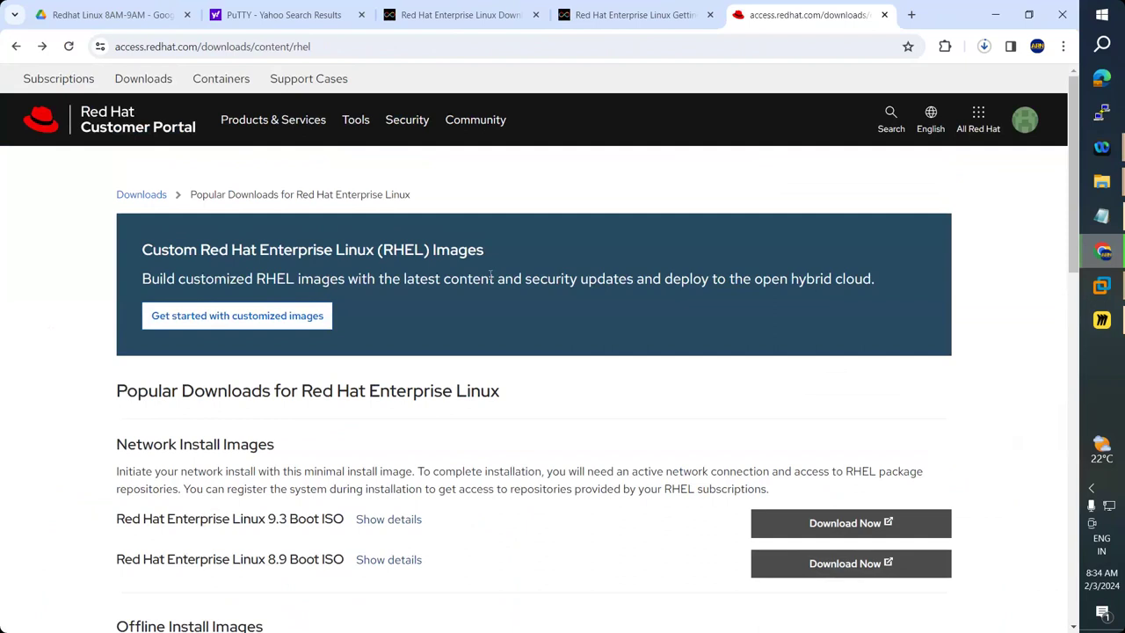
click(497, 124)
click(1025, 123)
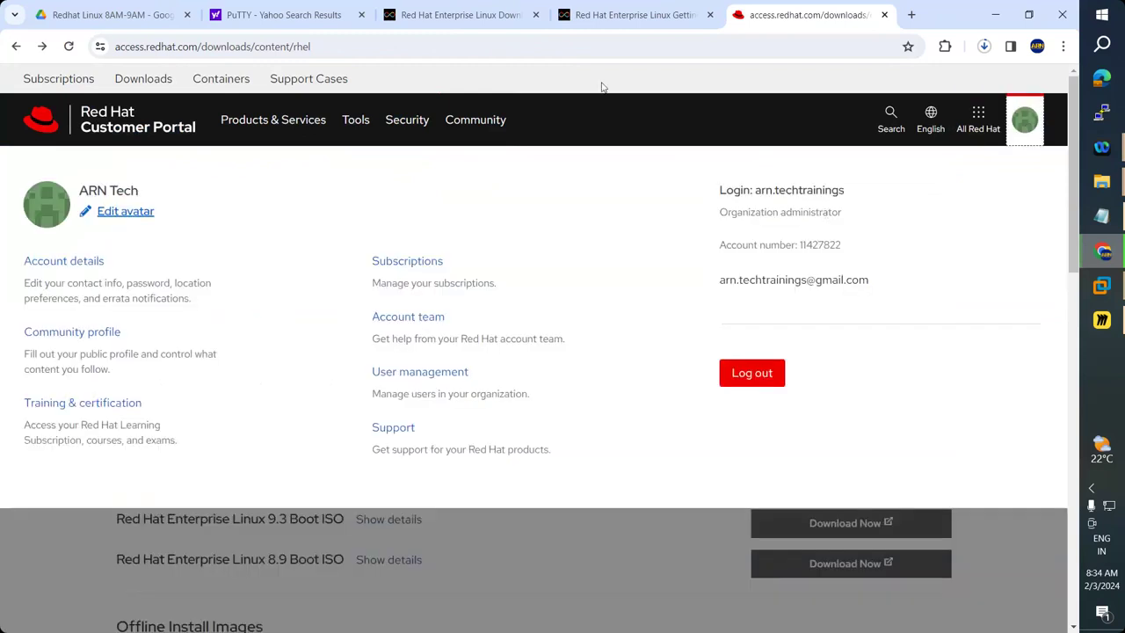
key(ctrl+2)
click(197, 96)
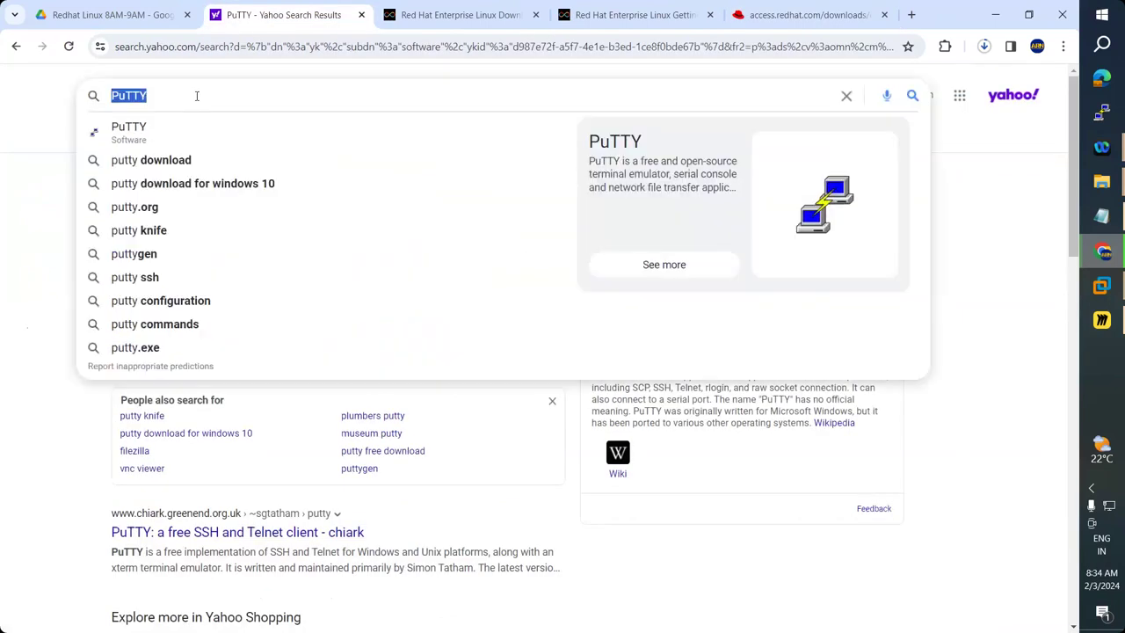
text(r)
key(BackSpace)
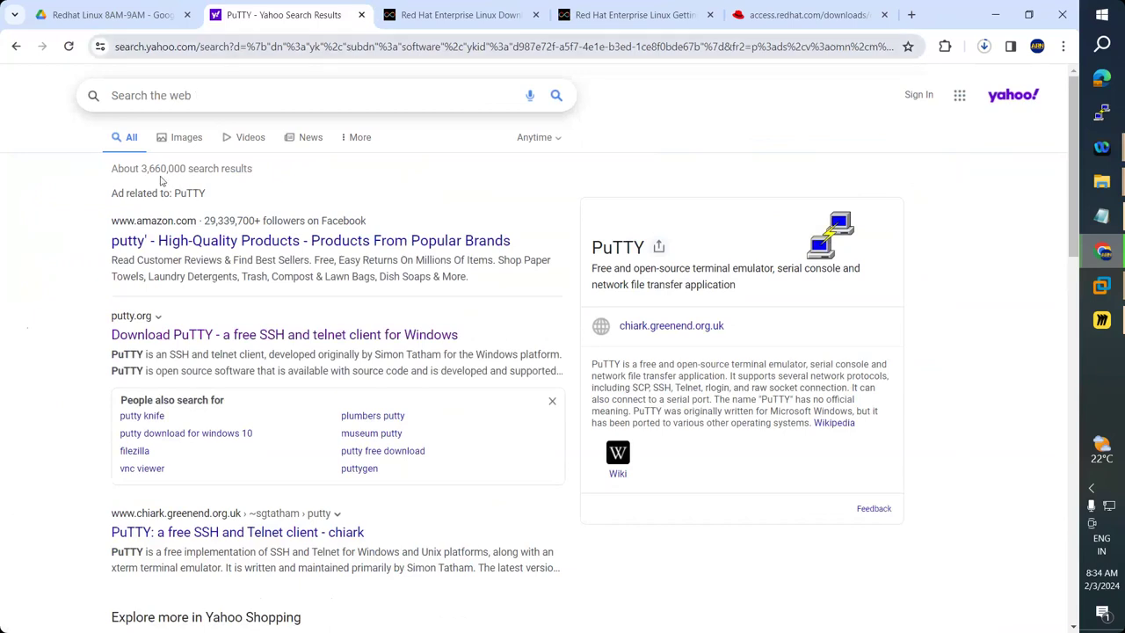
drag(50, 174, 153, 99)
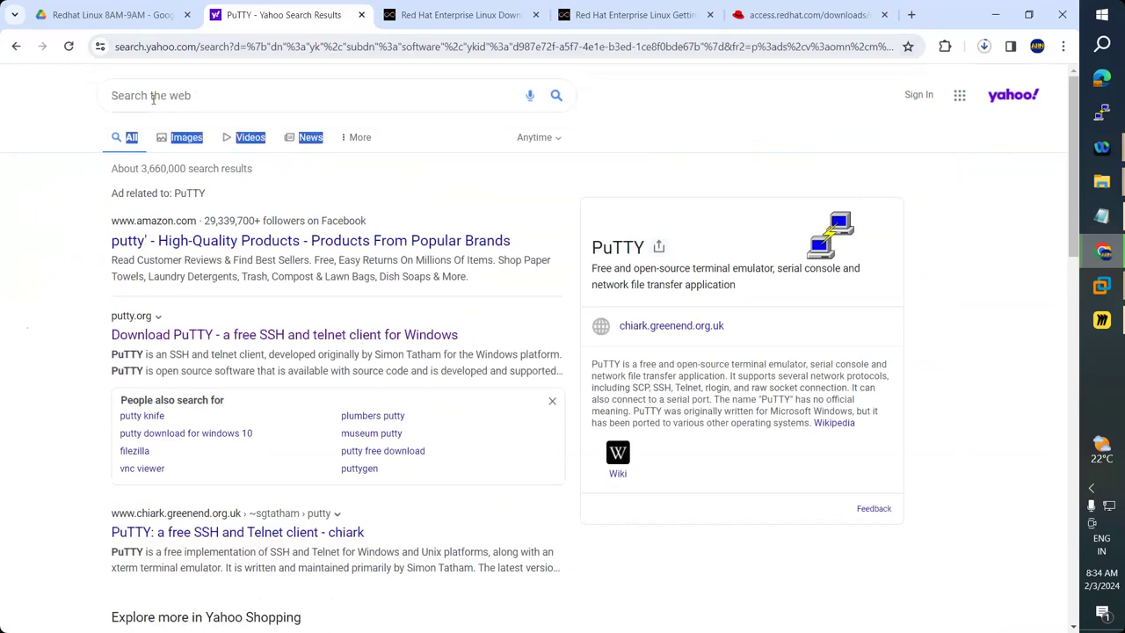
click(153, 97)
click(787, 8)
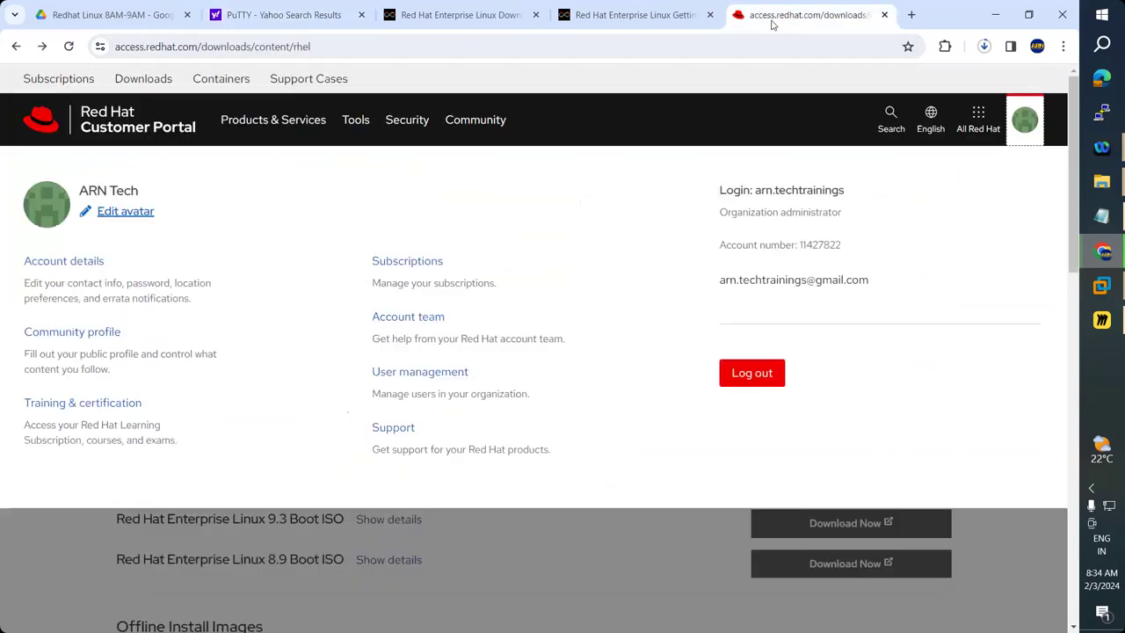
click(544, 572)
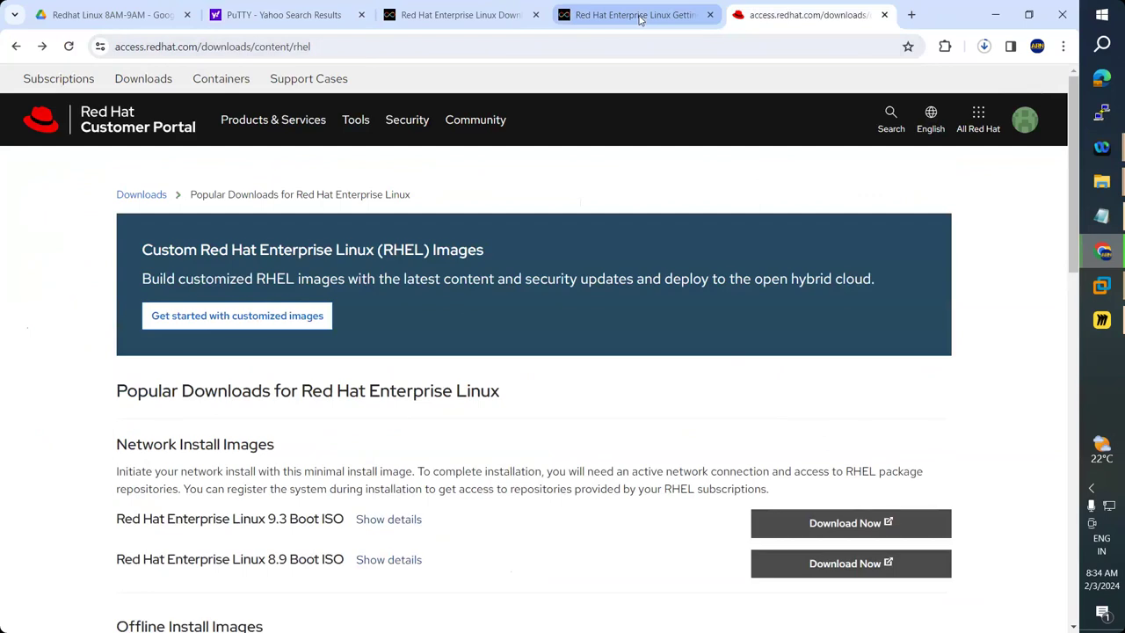
click(640, 19)
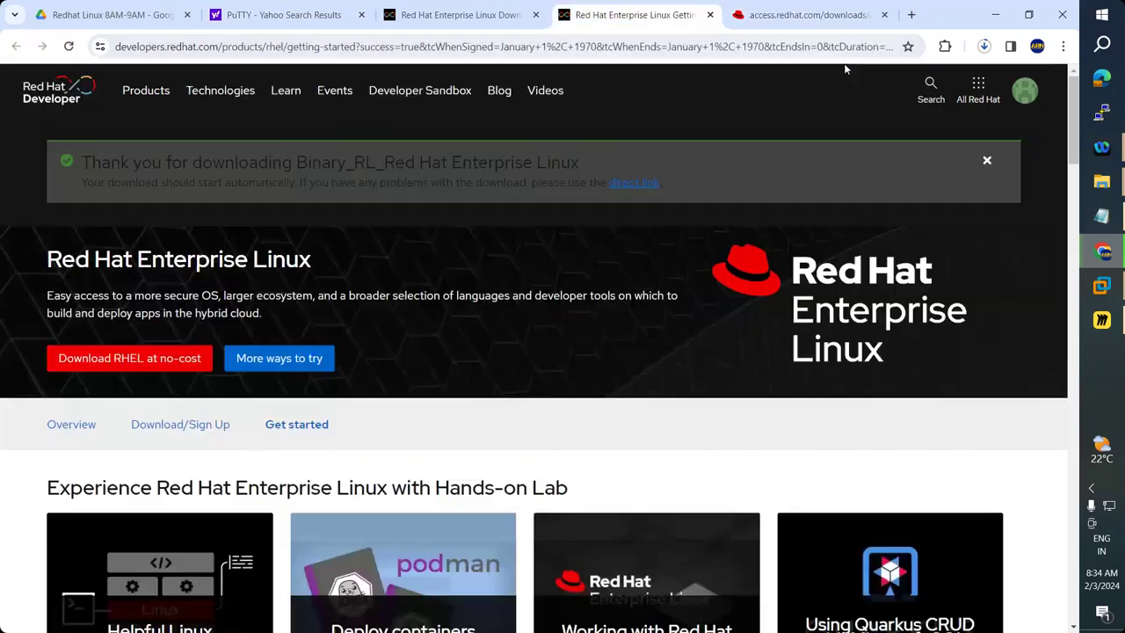
click(795, 18)
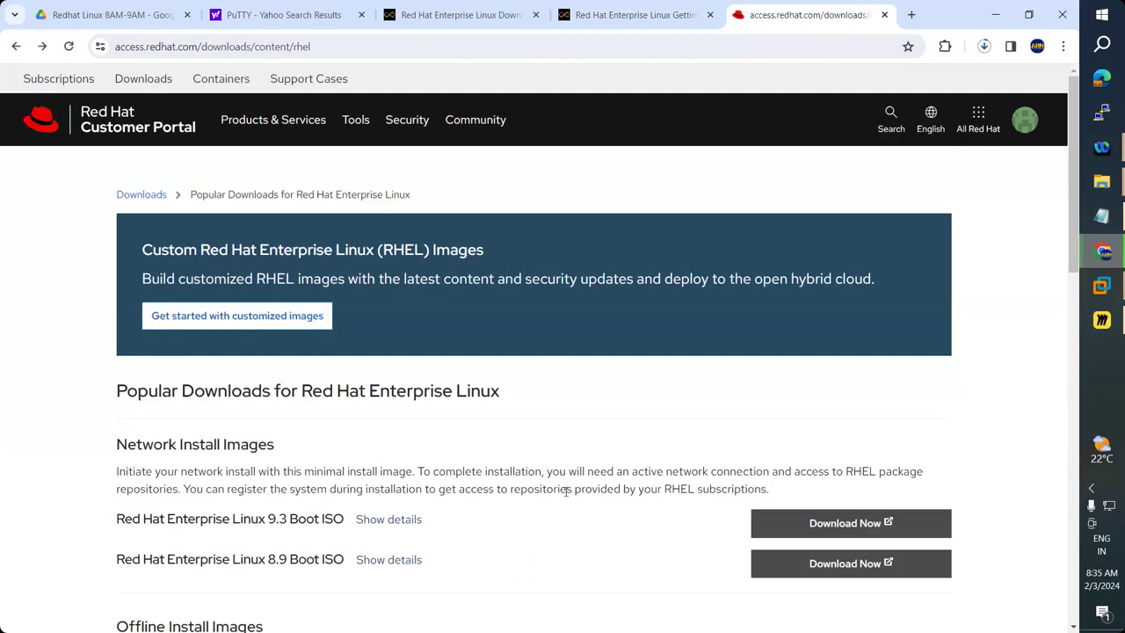
scroll(567, 496, down, 2)
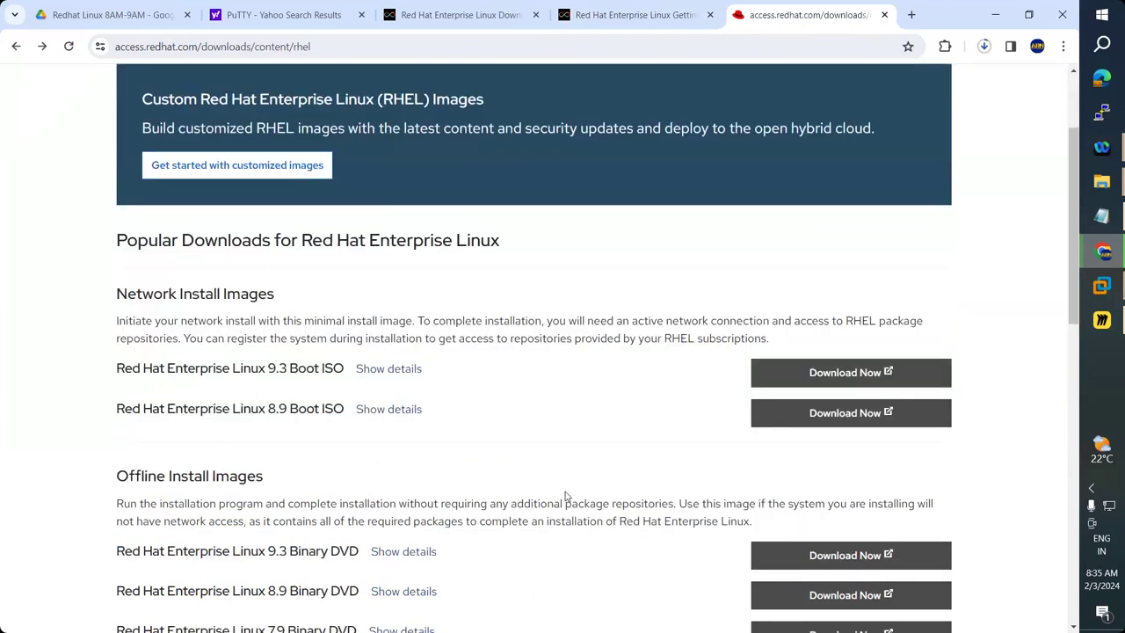
scroll(567, 497, down, 1)
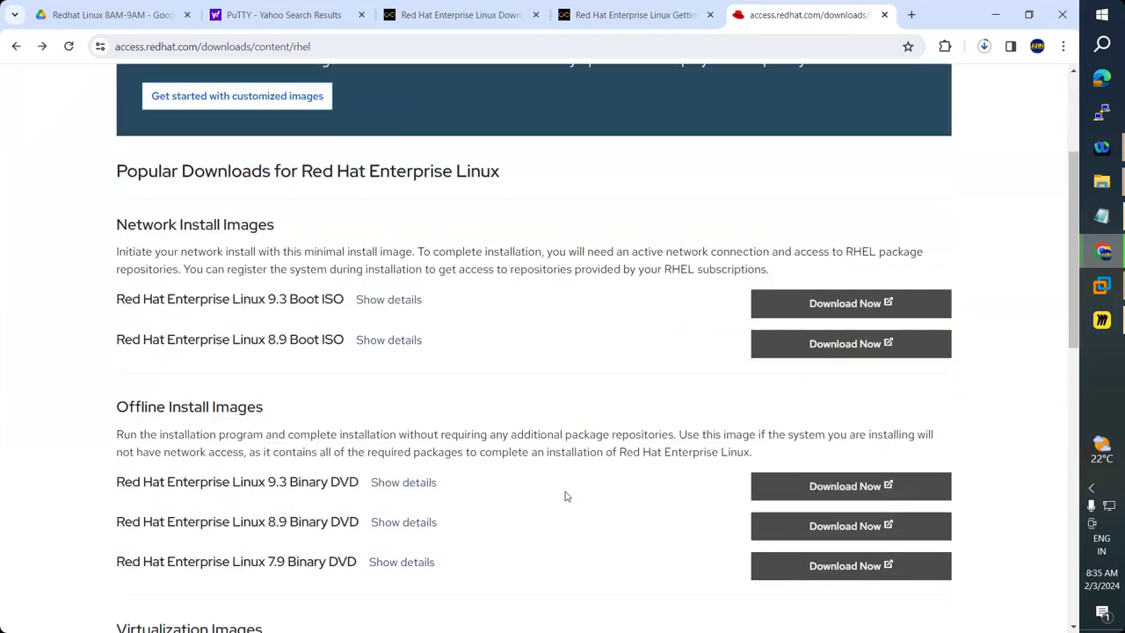
scroll(567, 496, down, 2)
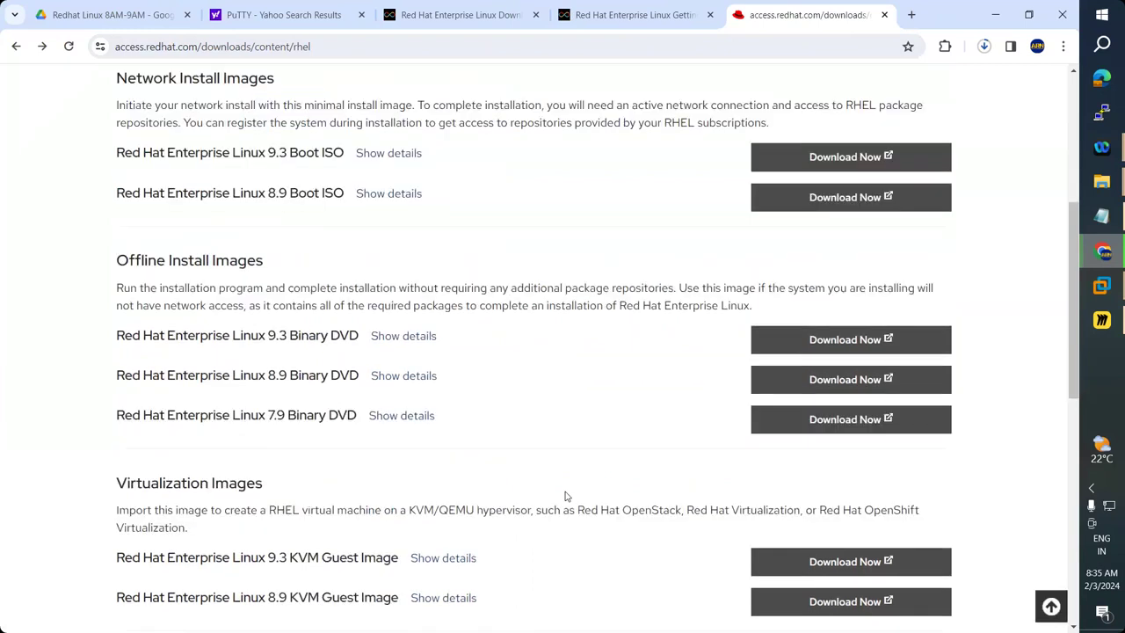
scroll(566, 497, down, 2)
scroll(566, 497, down, 2)
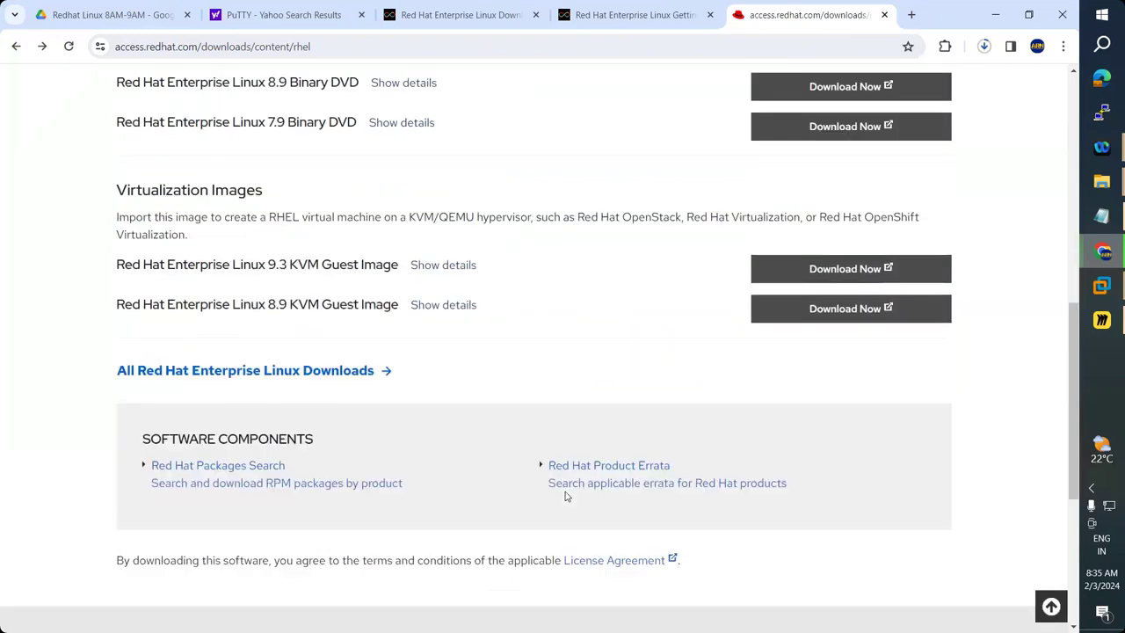
scroll(566, 496, up, 3)
scroll(566, 497, up, 1)
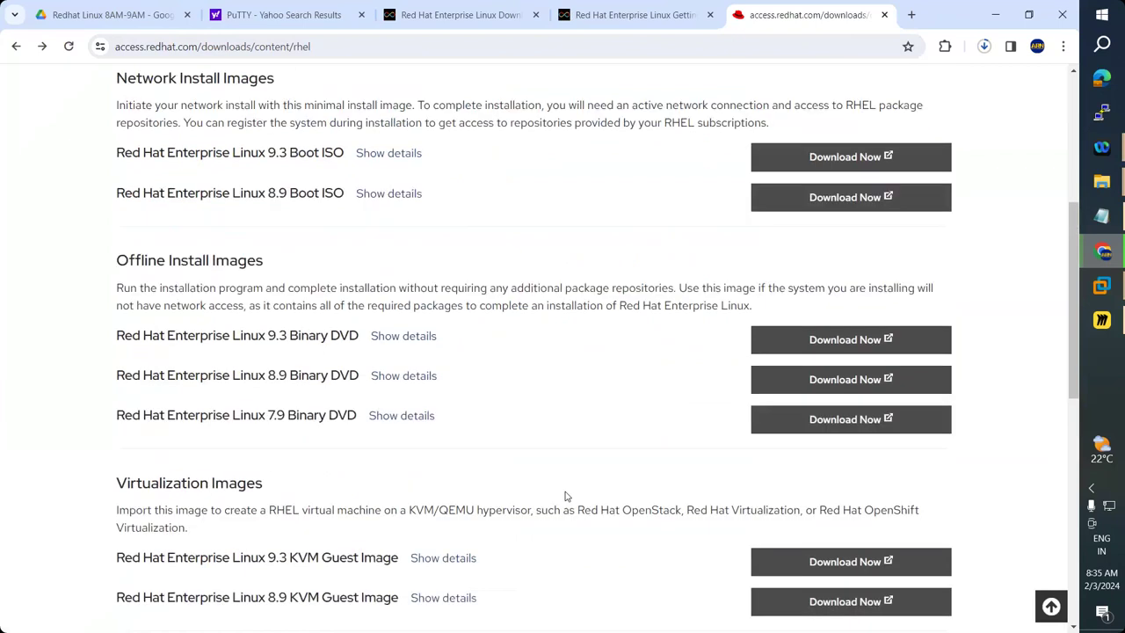
scroll(566, 497, up, 2)
scroll(566, 497, up, 1)
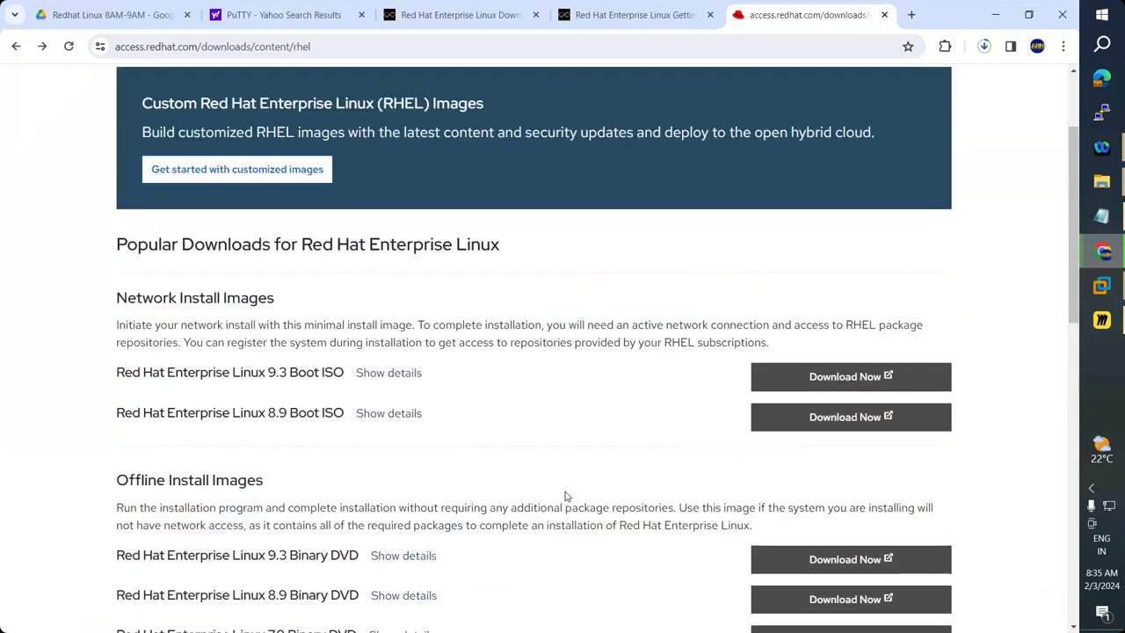
scroll(566, 494, down, 2)
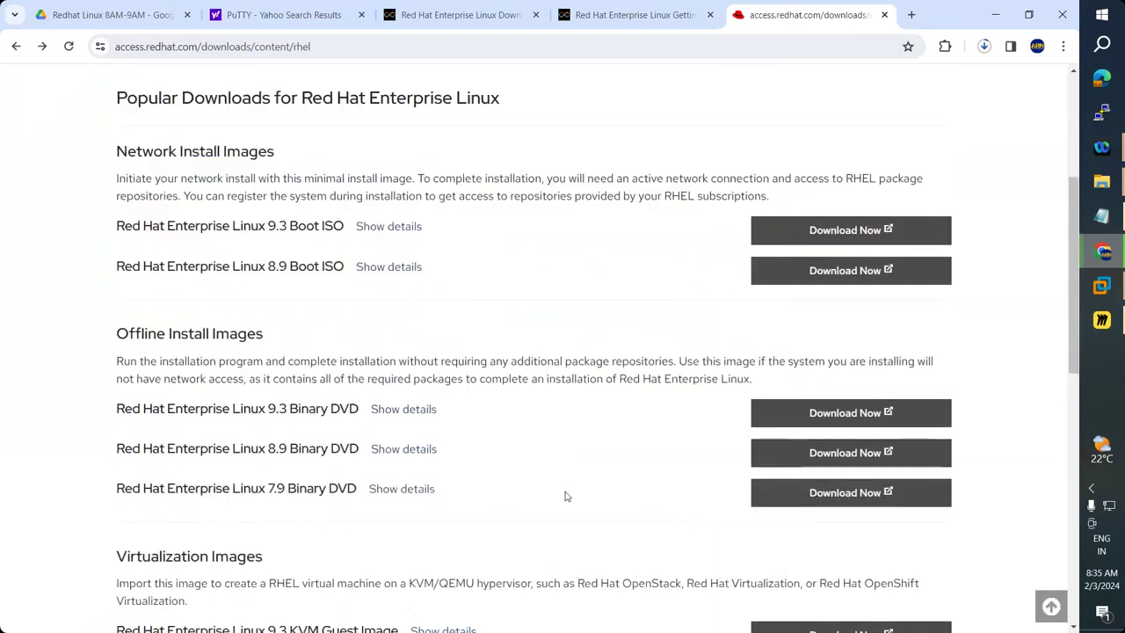
scroll(566, 497, down, 2)
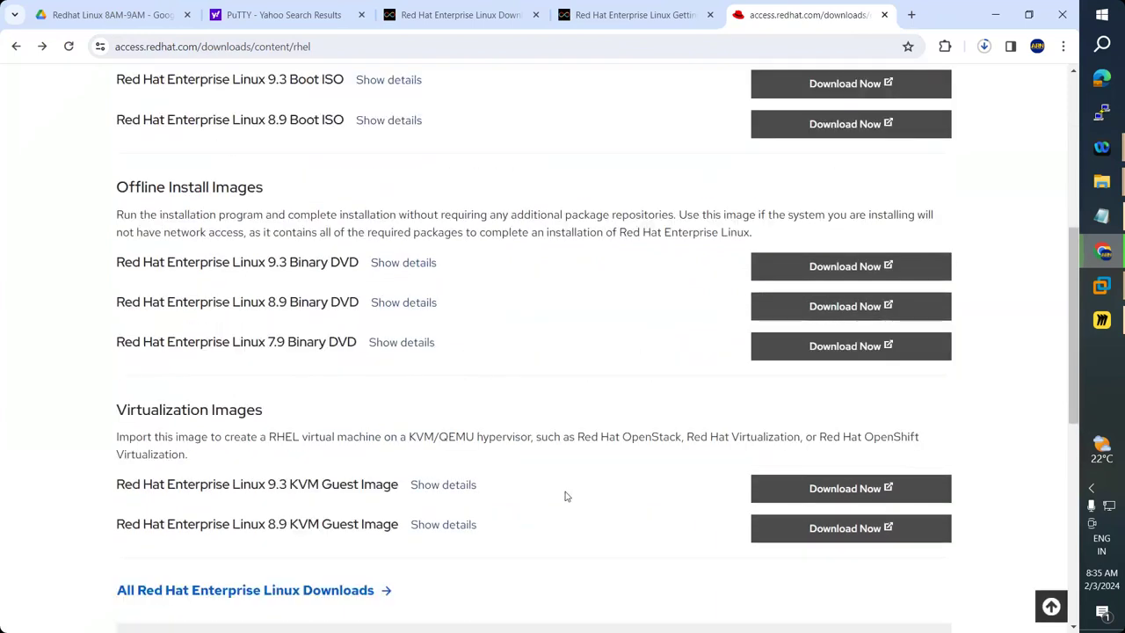
scroll(712, 408, up, 3)
scroll(712, 407, up, 2)
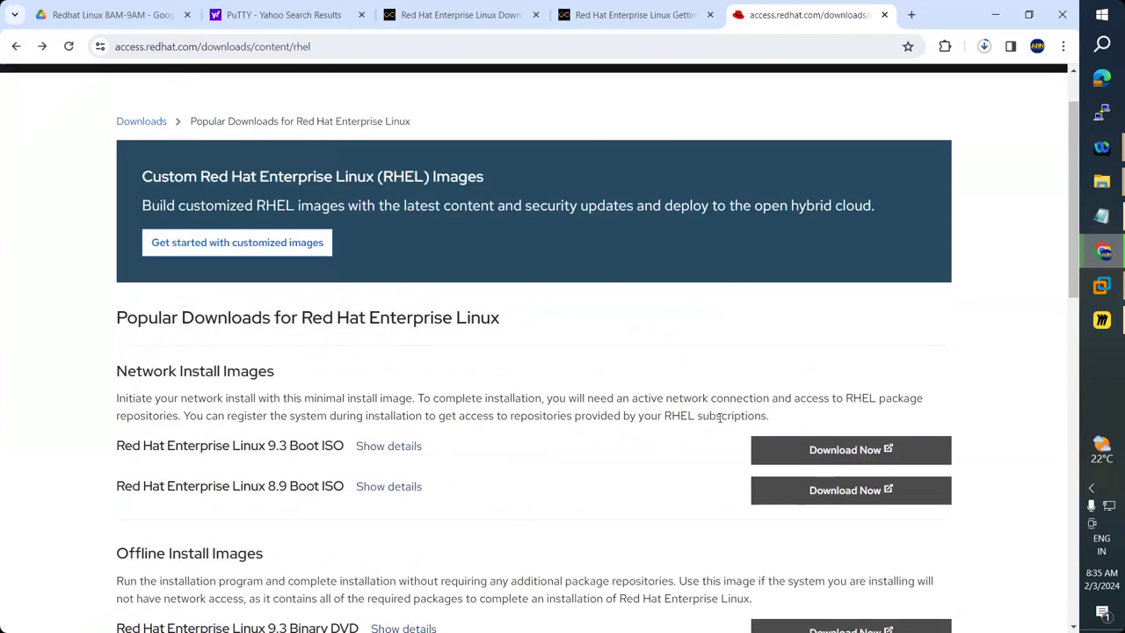
triple_click(318, 418)
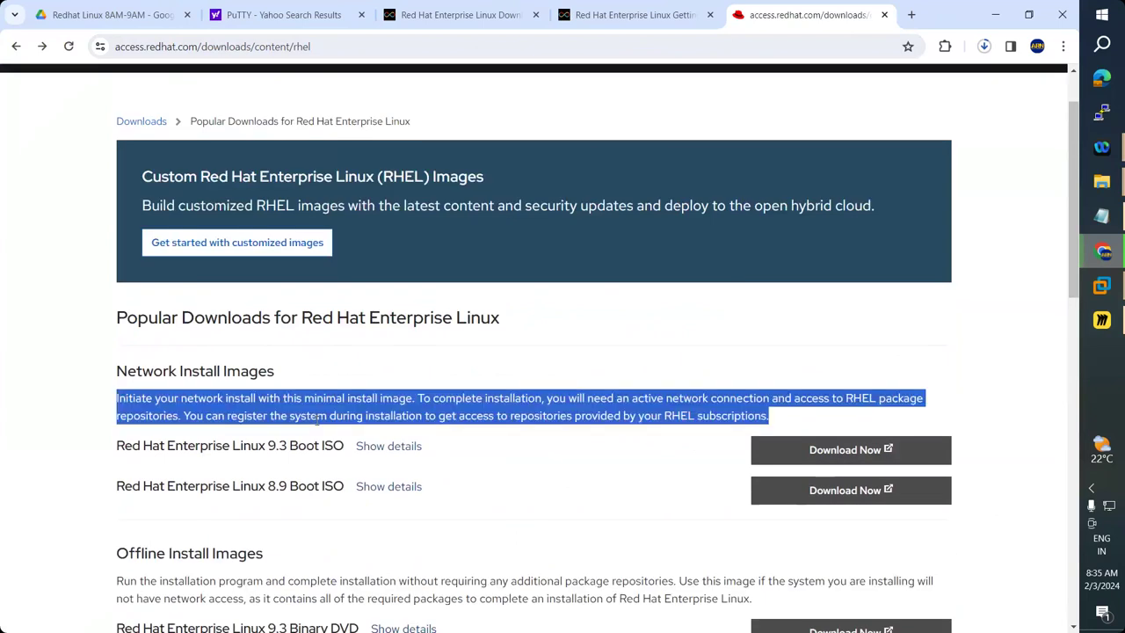
click(197, 413)
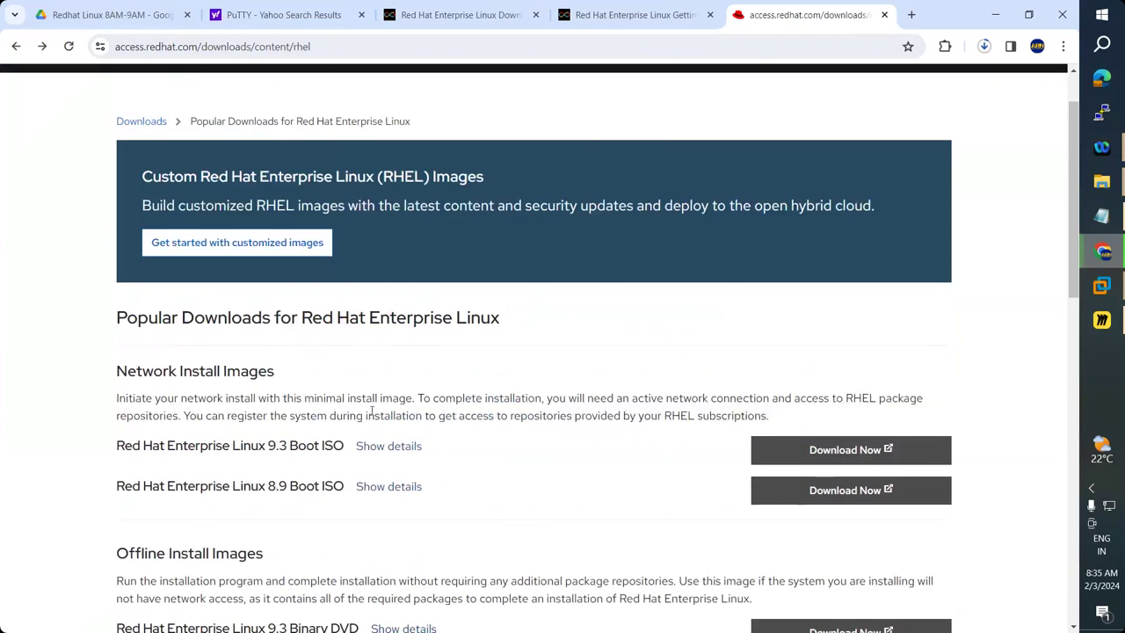
drag(369, 415, 188, 416)
shift+click(535, 416)
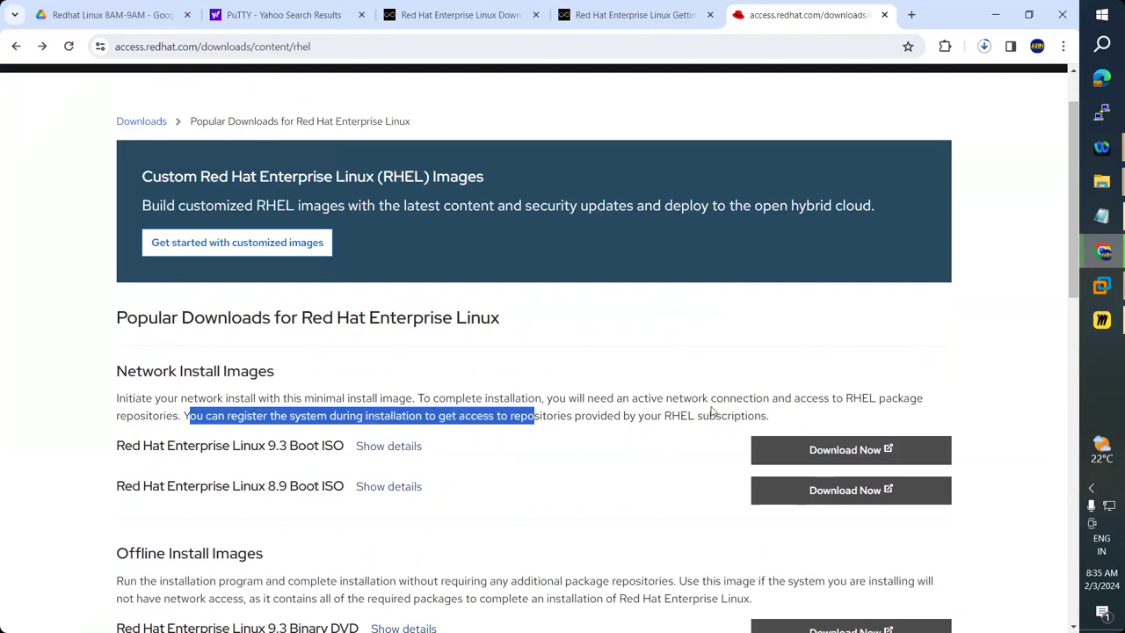
shift+click(703, 416)
shift+click(741, 415)
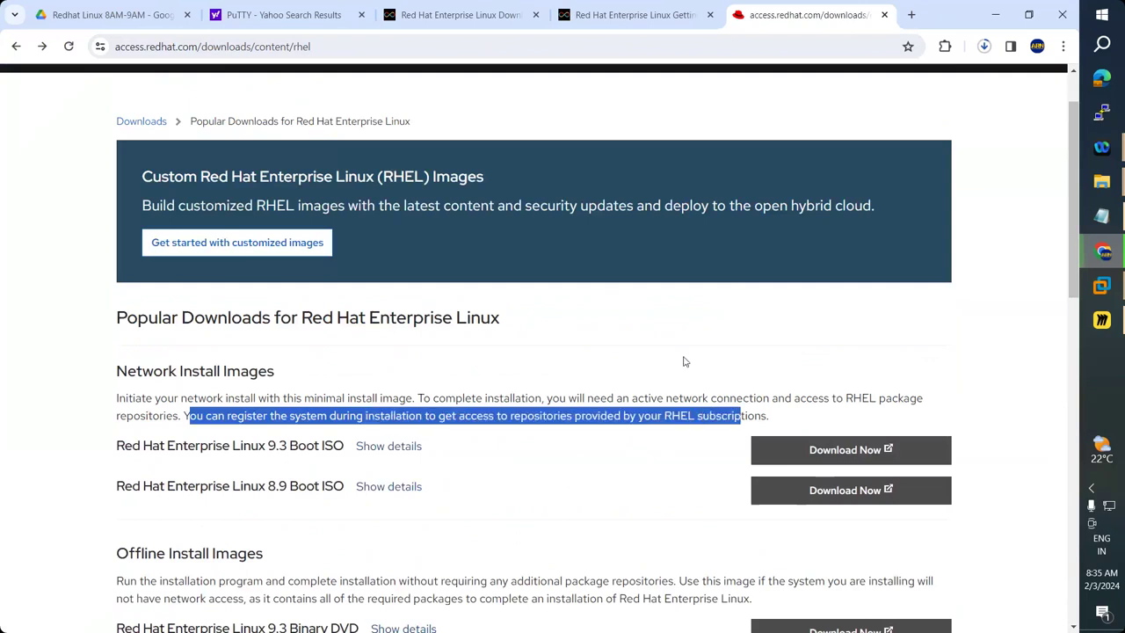
scroll(685, 362, down, 2)
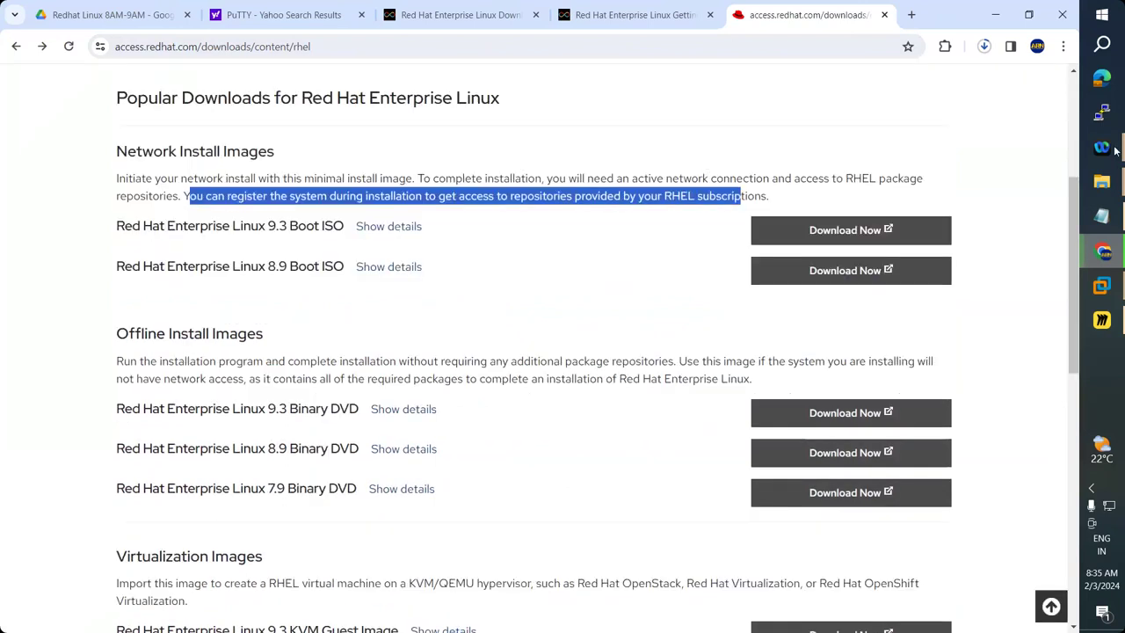
click(983, 46)
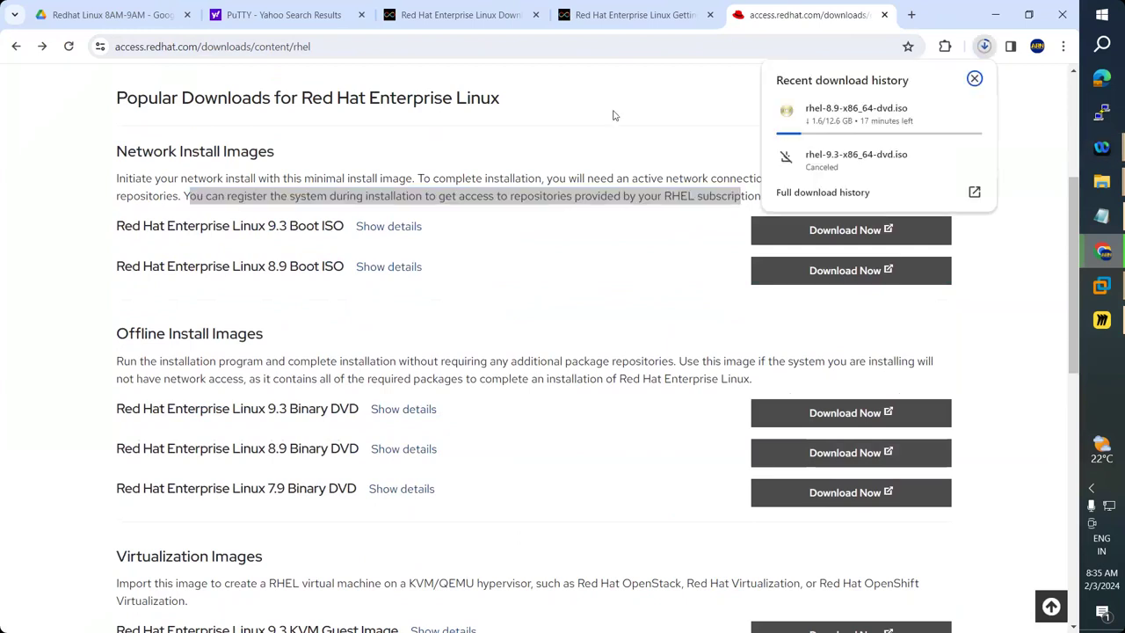
click(610, 312)
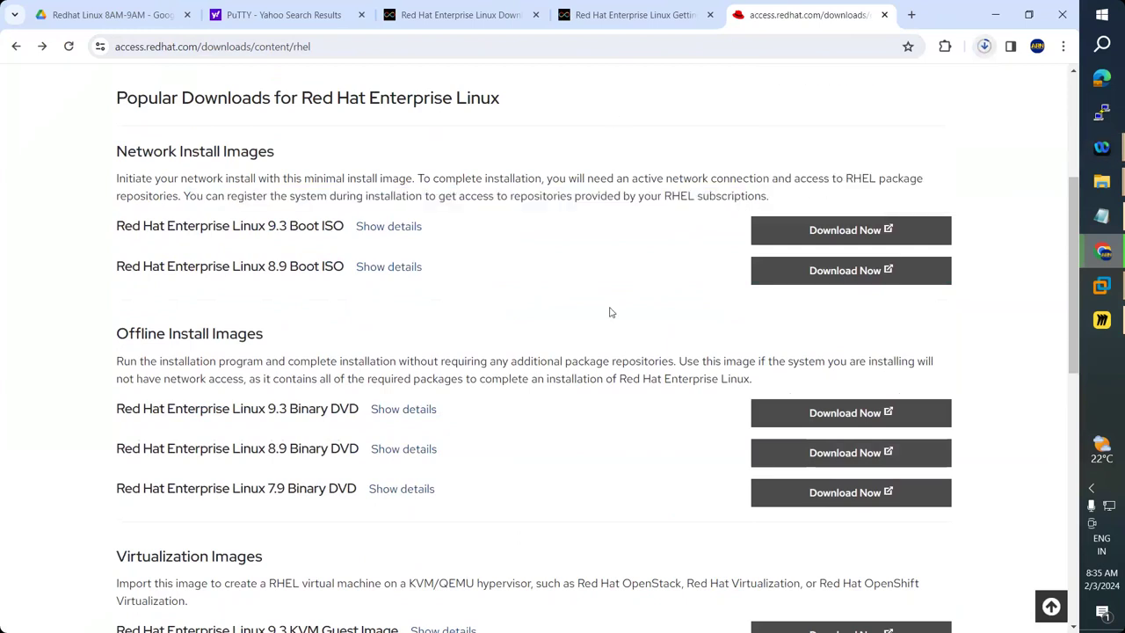
scroll(614, 303, up, 4)
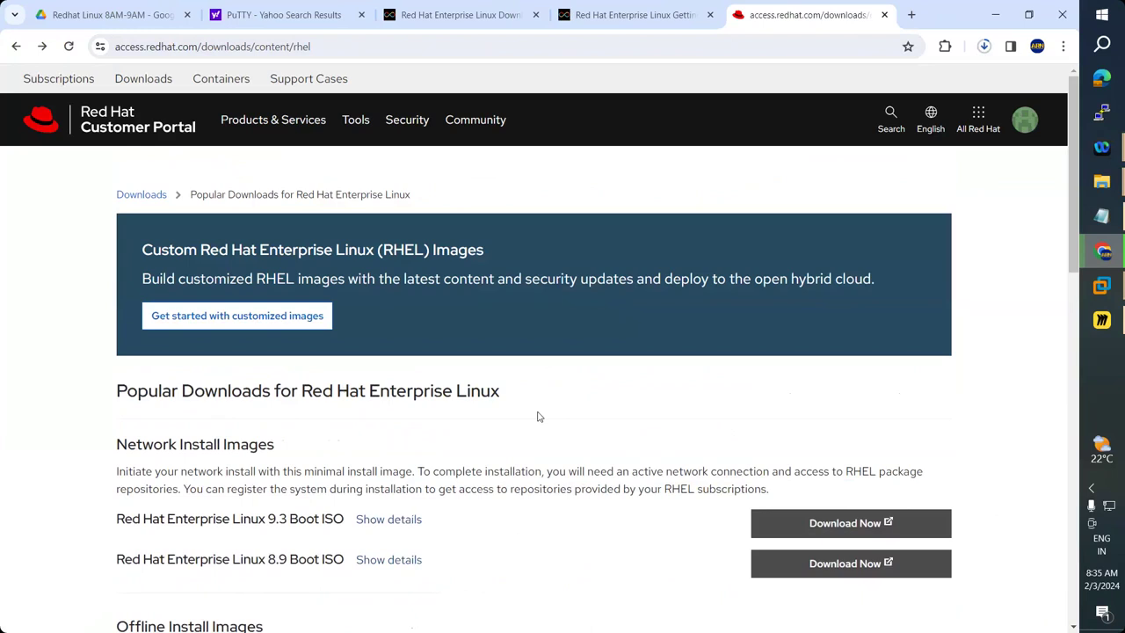
scroll(357, 471, down, 1)
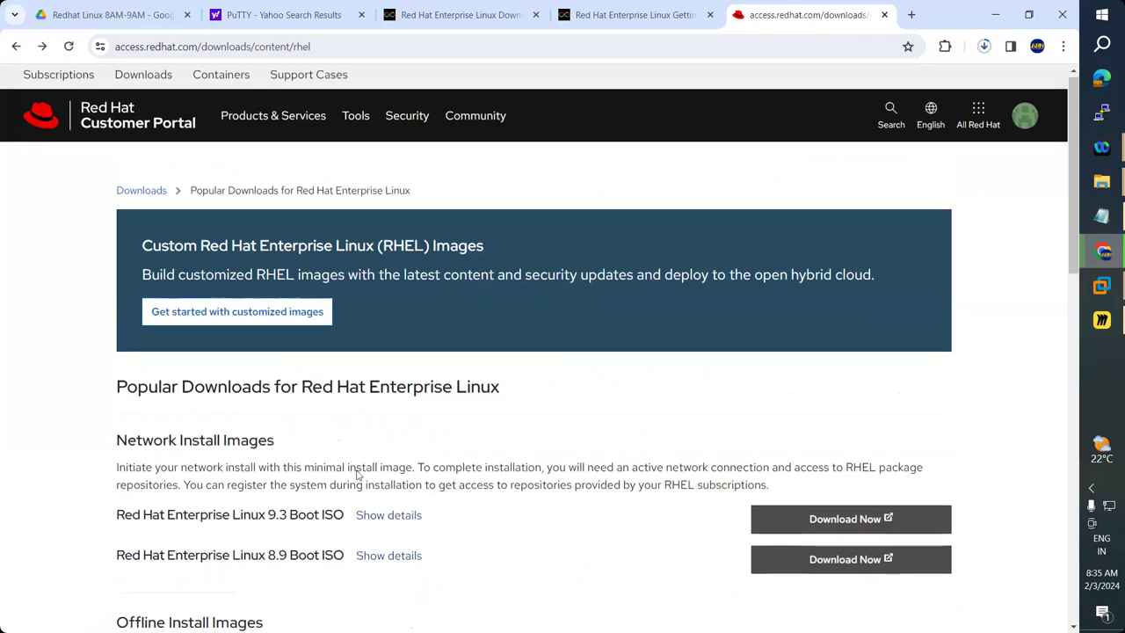
scroll(357, 475, down, 3)
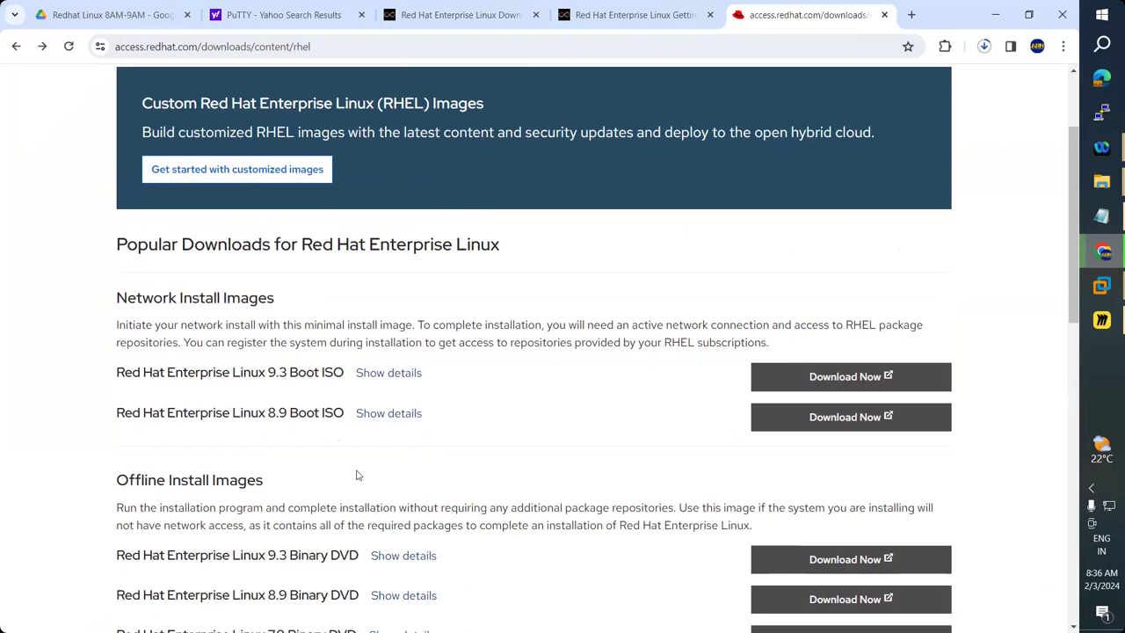
scroll(357, 476, down, 1)
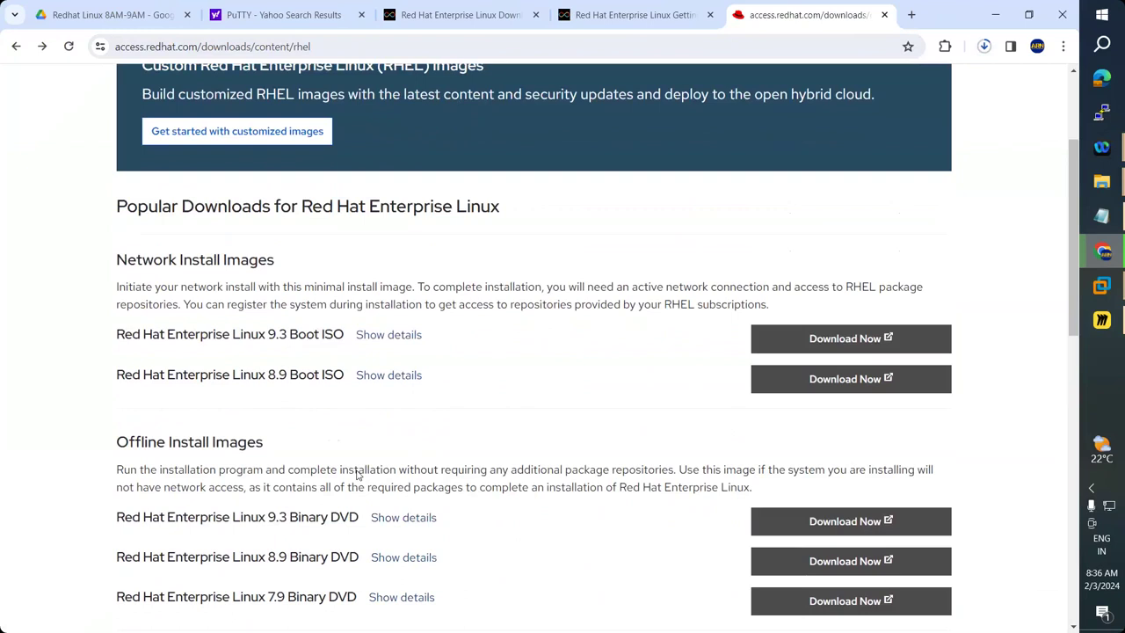
scroll(356, 476, down, 3)
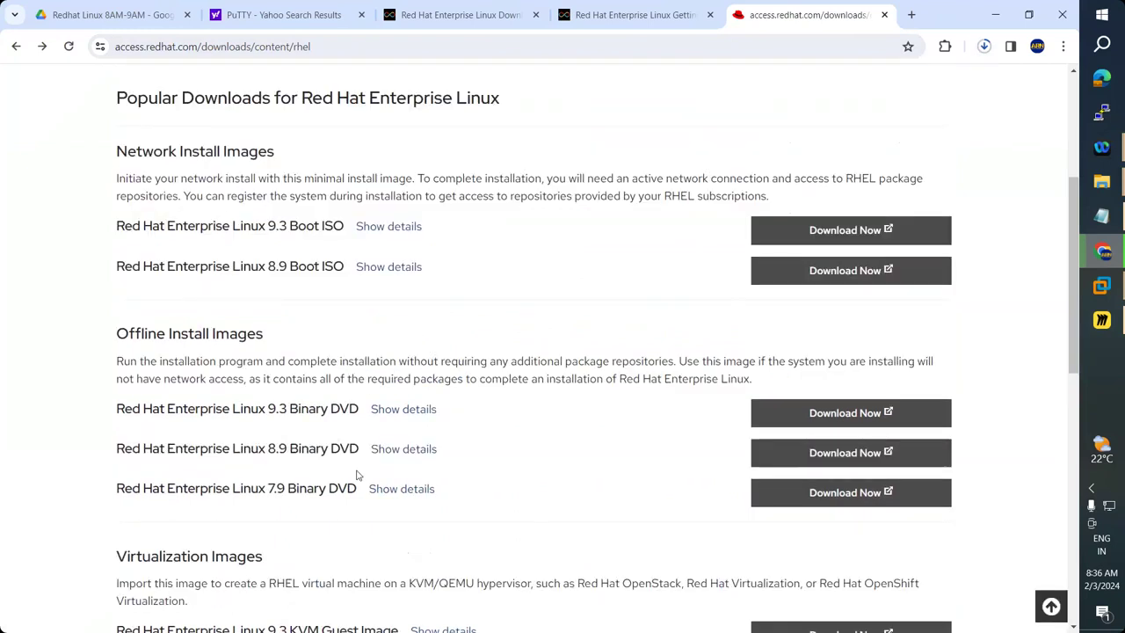
scroll(356, 475, up, 4)
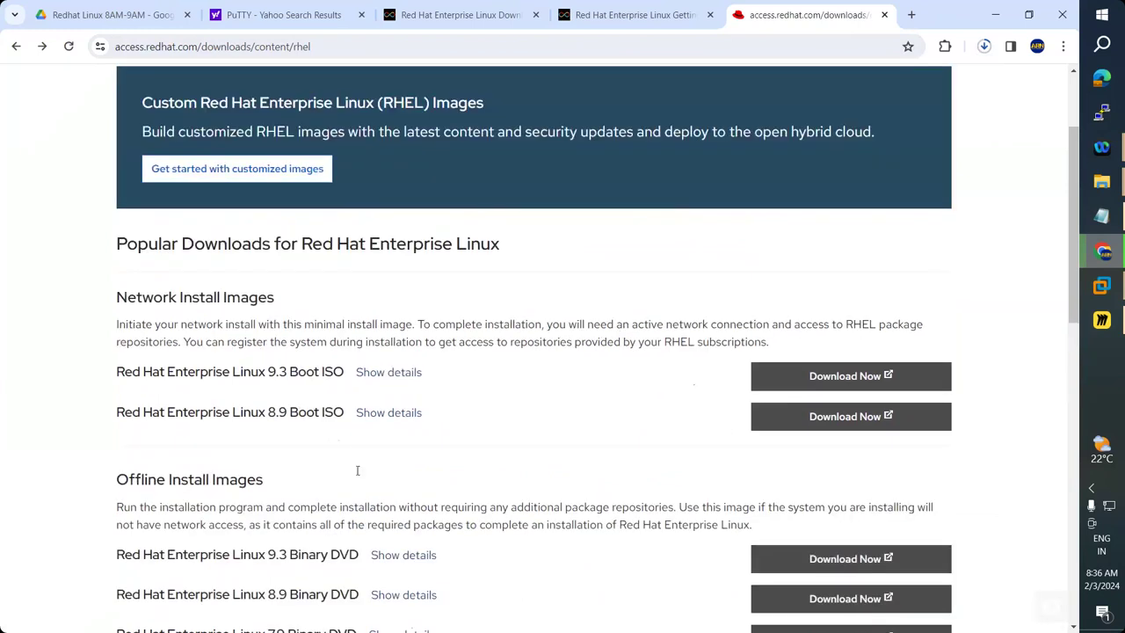
scroll(357, 470, up, 4)
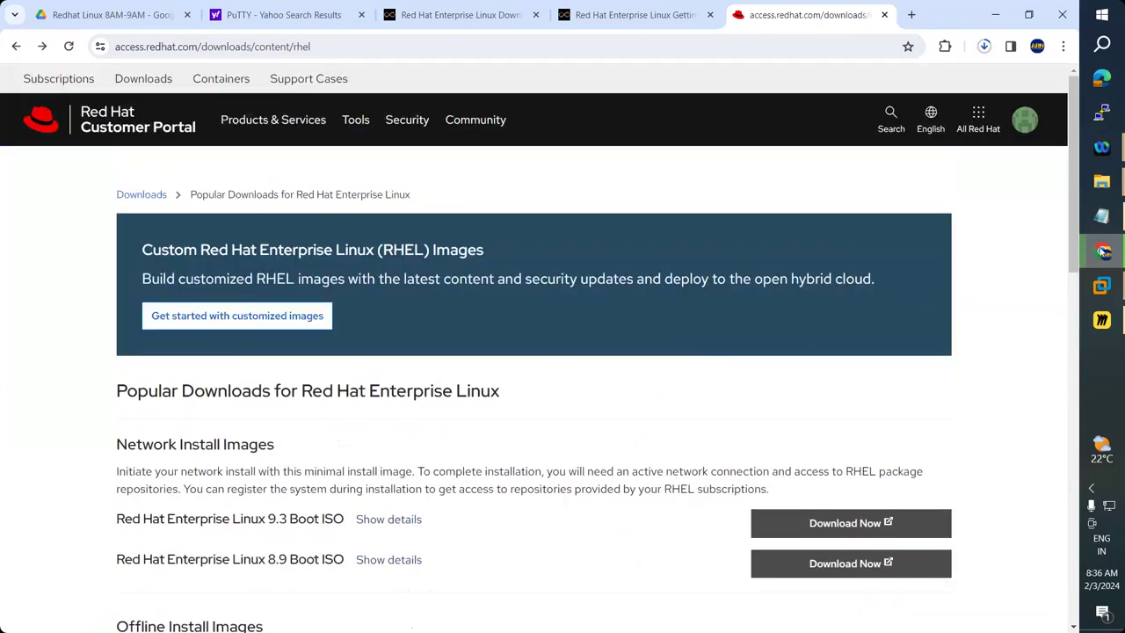
Select 'RHEL subscriptions' in the Network Install Images description.
mouse_move(1105, 252)
scroll(825, 405, down, 1)
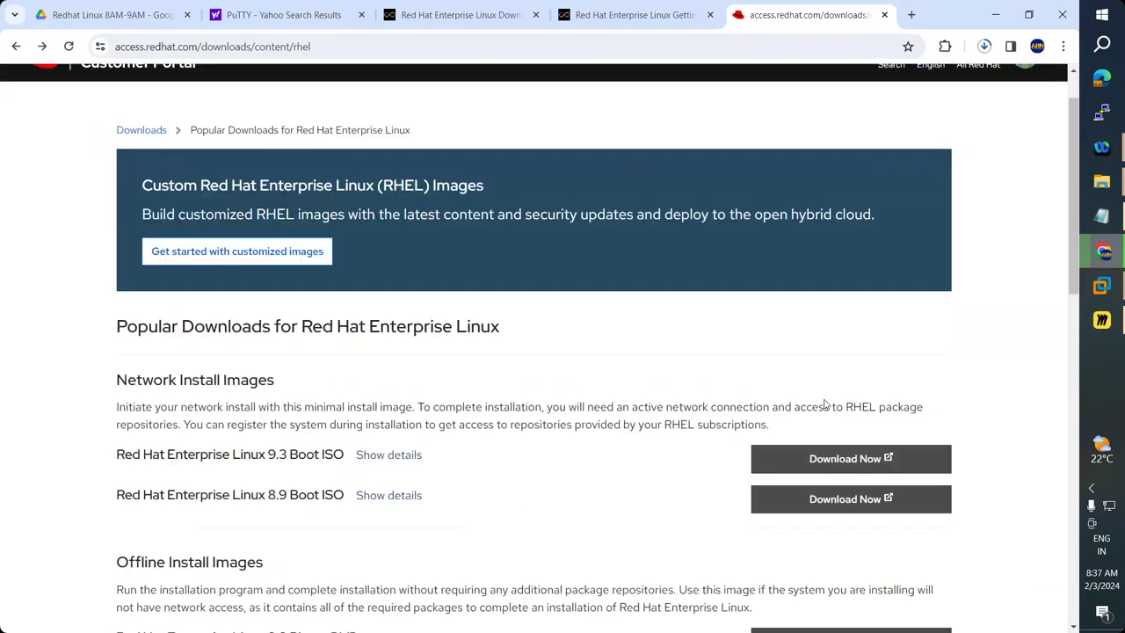
scroll(824, 404, down, 3)
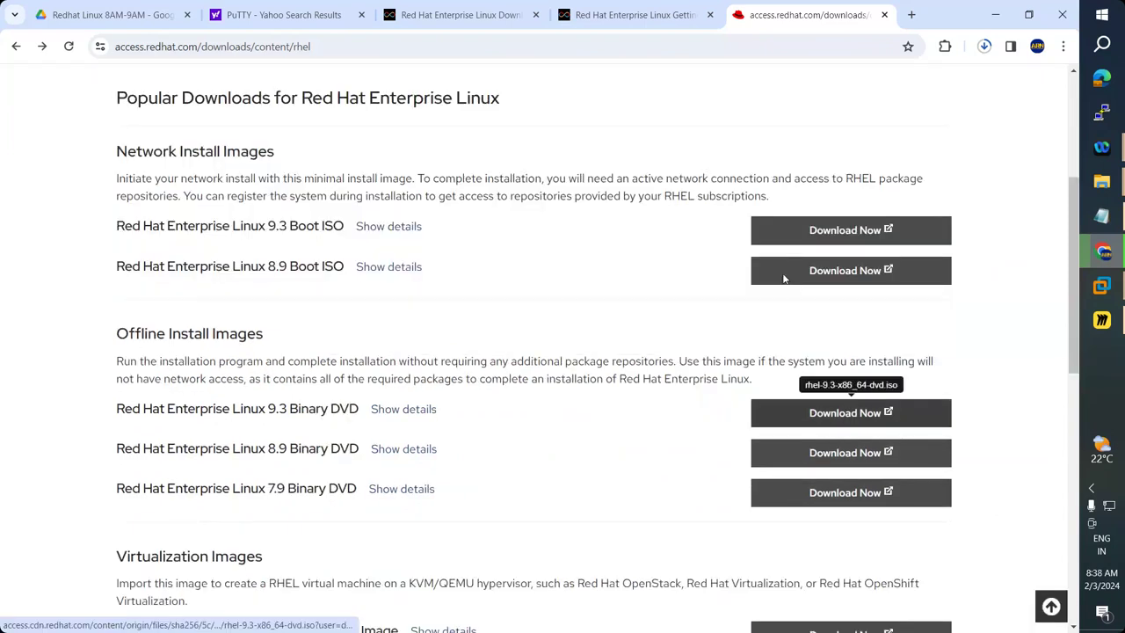
double_click(731, 196)
drag(663, 196, 663, 197)
drag(737, 195, 766, 196)
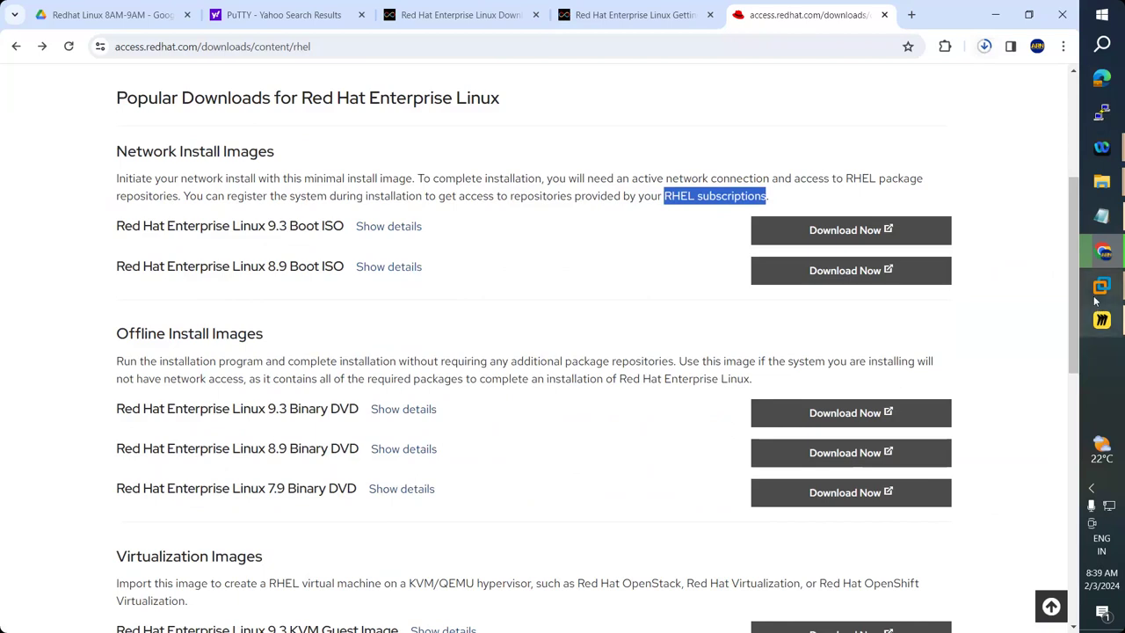
click(1101, 287)
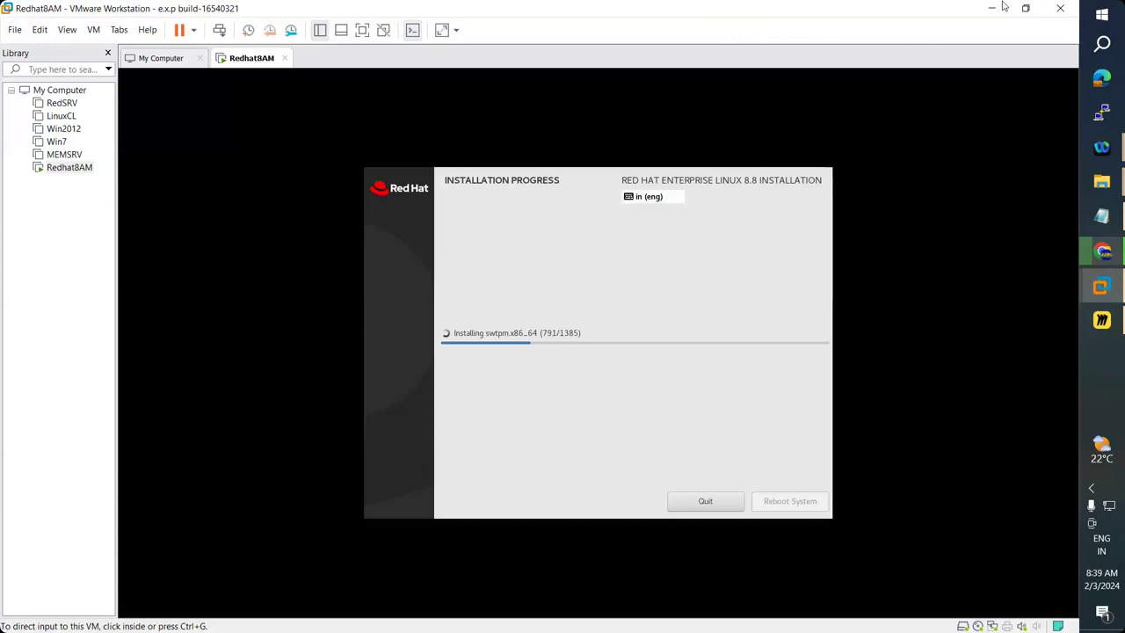
click(1003, 7)
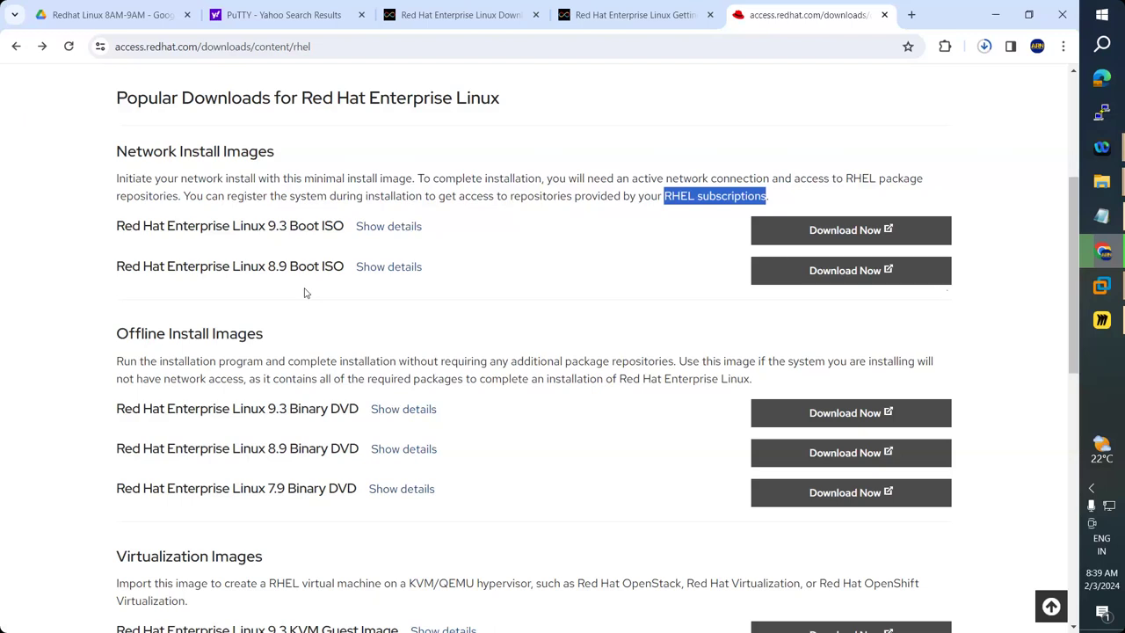
Mark version 7.9 in the Binary DVD entry, then clear the marking.
scroll(306, 293, down, 3)
double_click(279, 269)
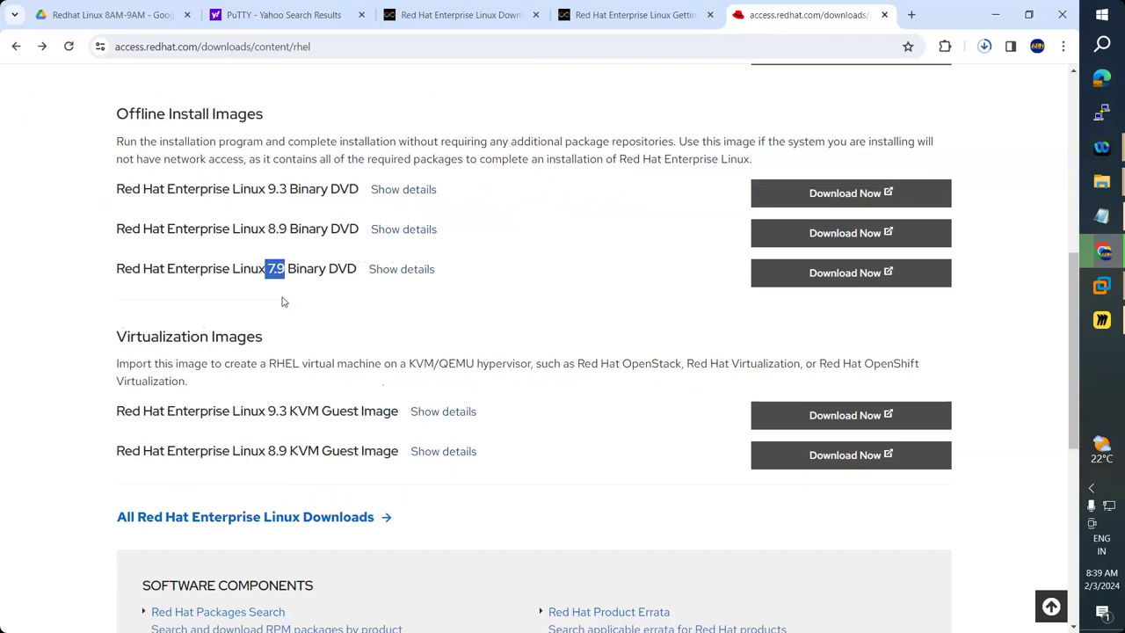
scroll(282, 302, down, 2)
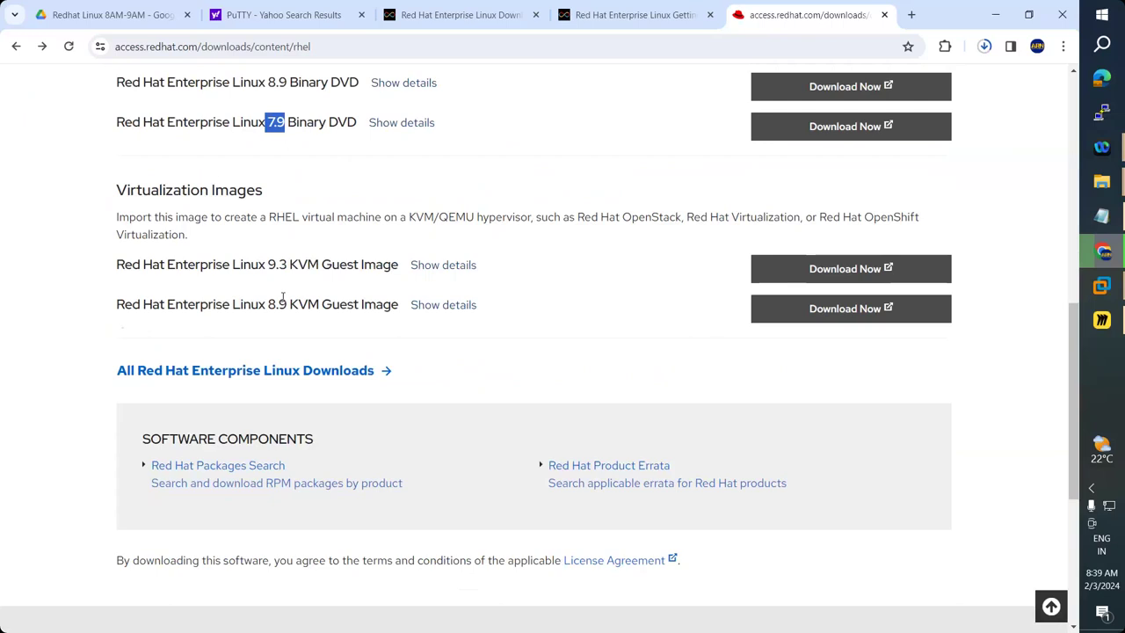
scroll(282, 299, down, 1)
scroll(282, 299, up, 3)
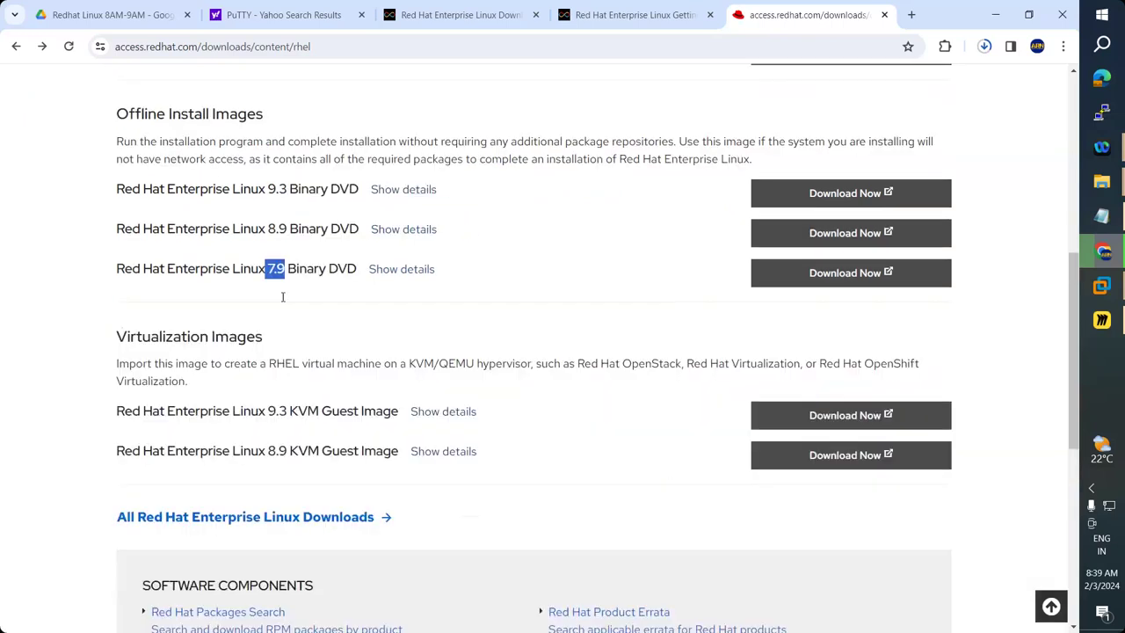
scroll(282, 297, up, 4)
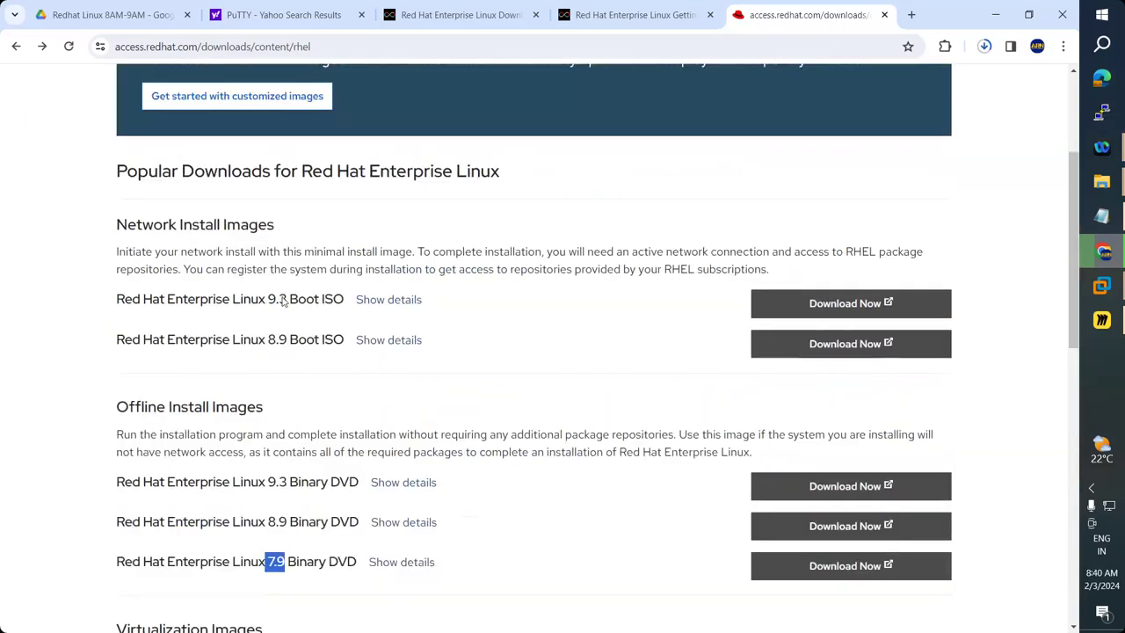
scroll(283, 300, up, 3)
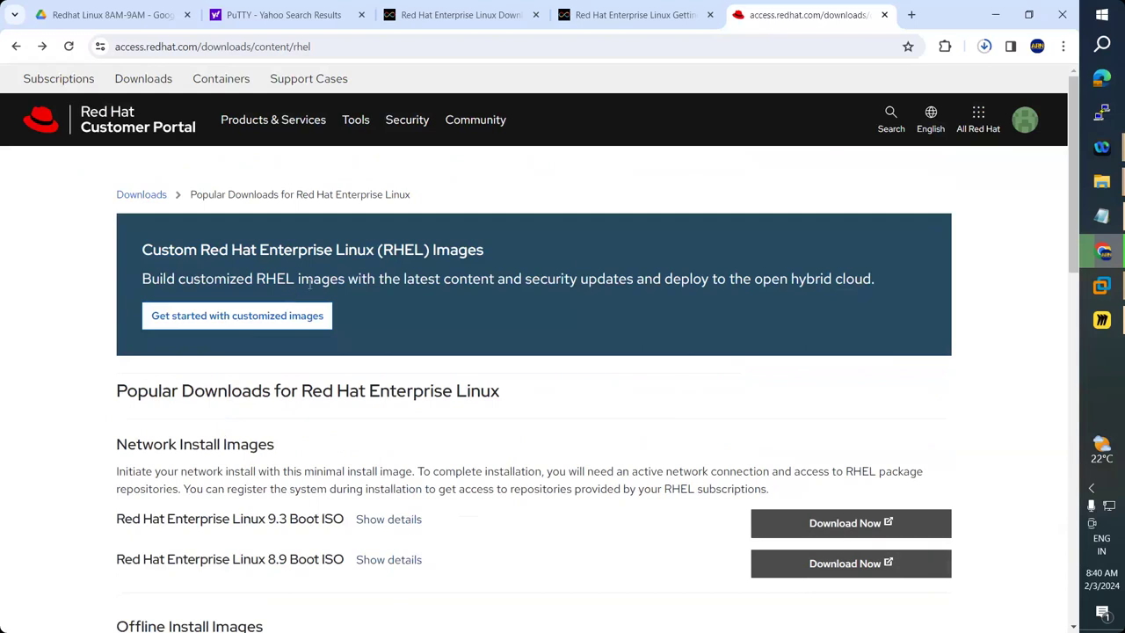
scroll(310, 286, down, 1)
scroll(309, 289, down, 3)
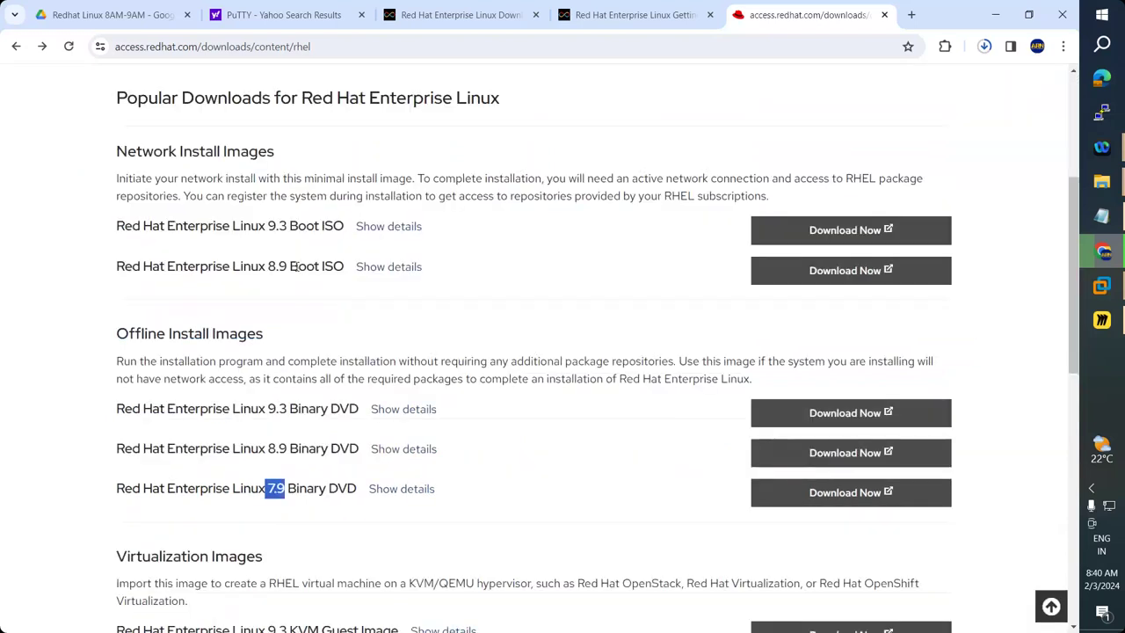
click(333, 329)
Scroll the downloads list back to the Red Hat Enterprise Linux 8.9 Boot ISO entry.
scroll(333, 329, down, 4)
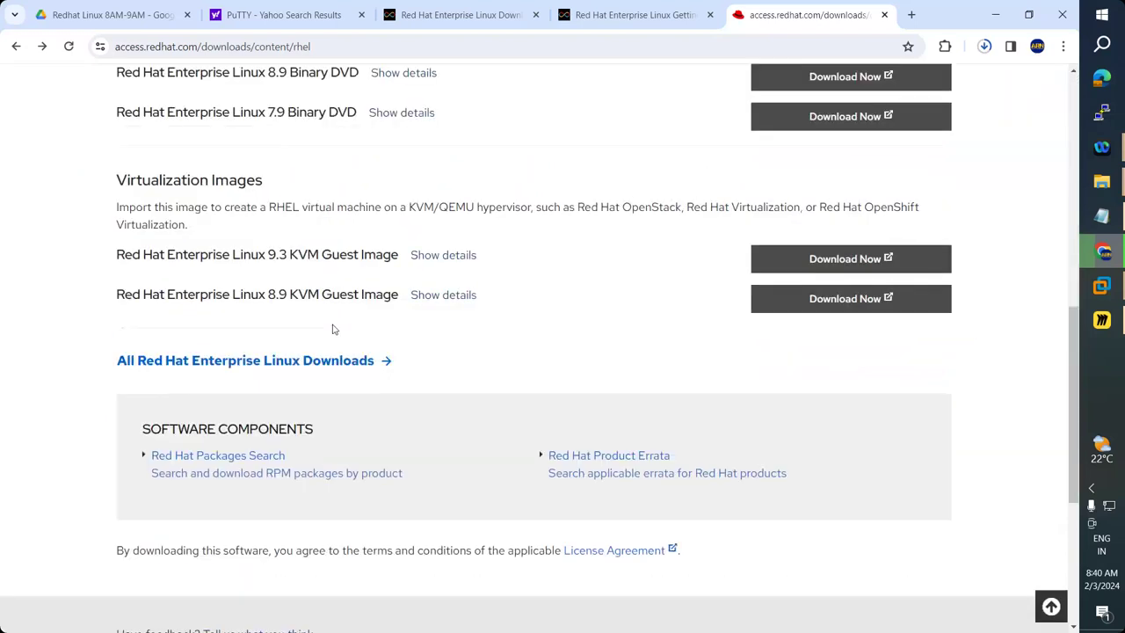
scroll(333, 329, up, 2)
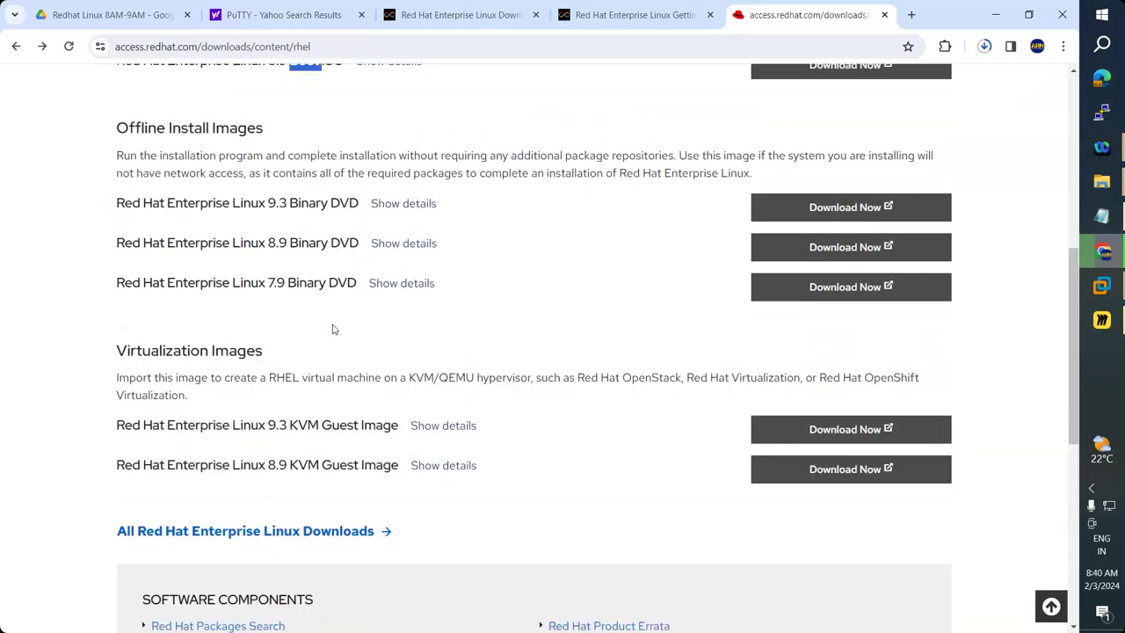
scroll(334, 328, up, 5)
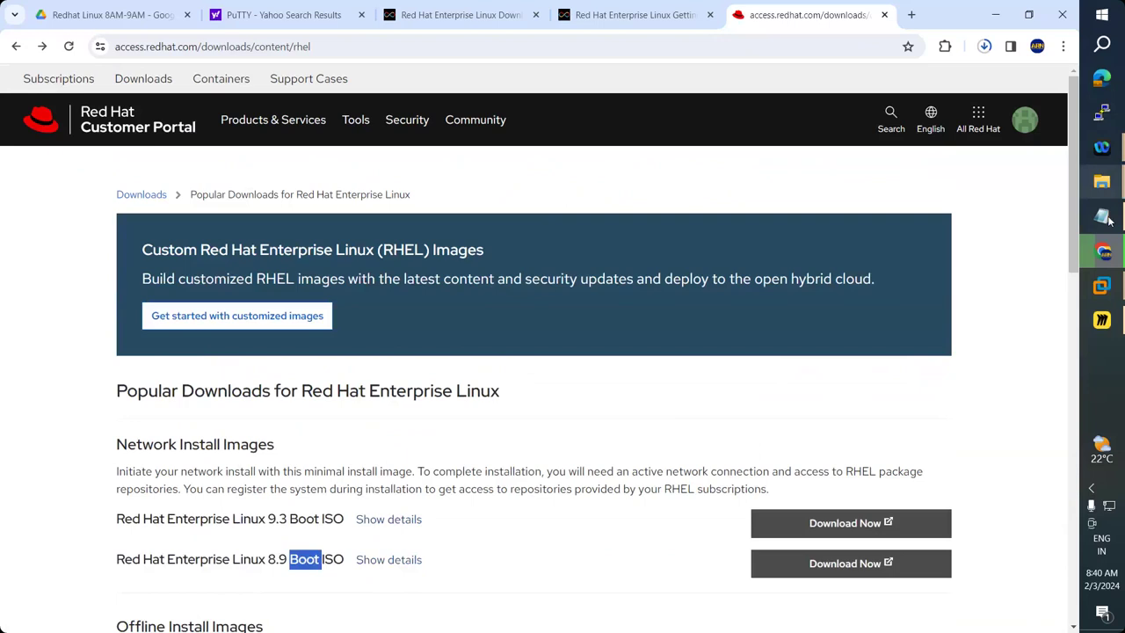
scroll(946, 351, down, 2)
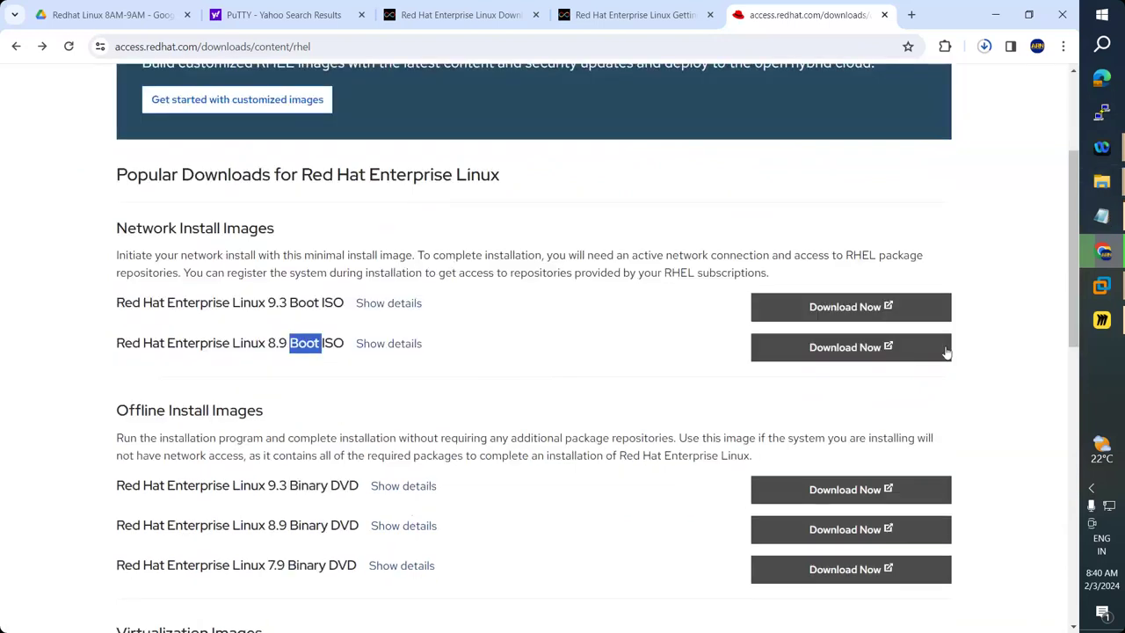
scroll(563, 386, down, 1)
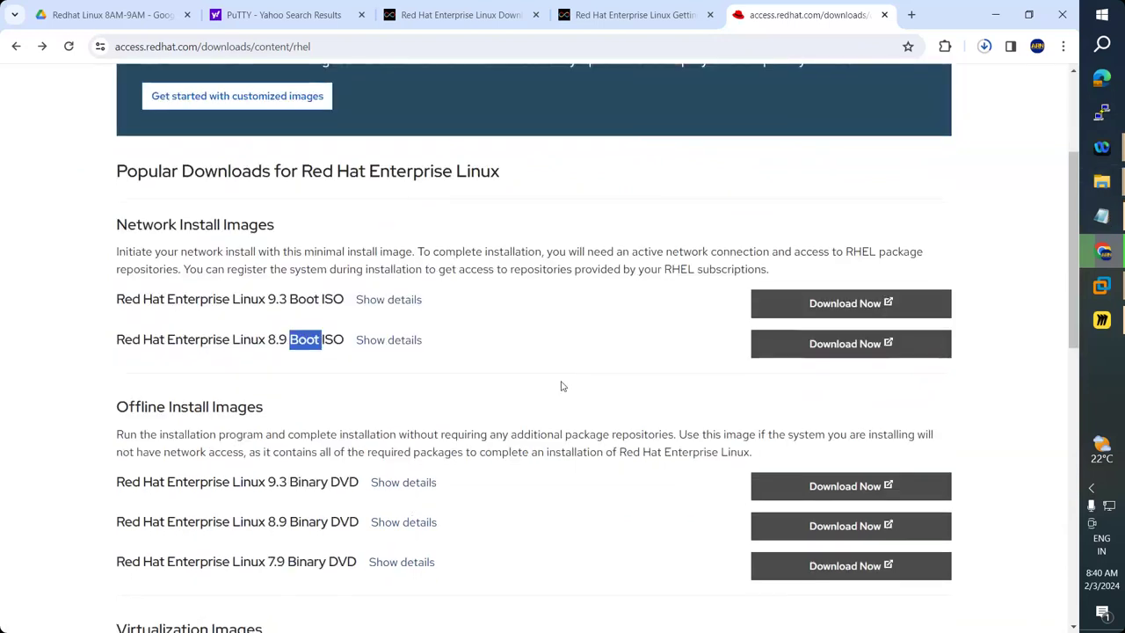
scroll(563, 386, up, 1)
scroll(562, 386, down, 1)
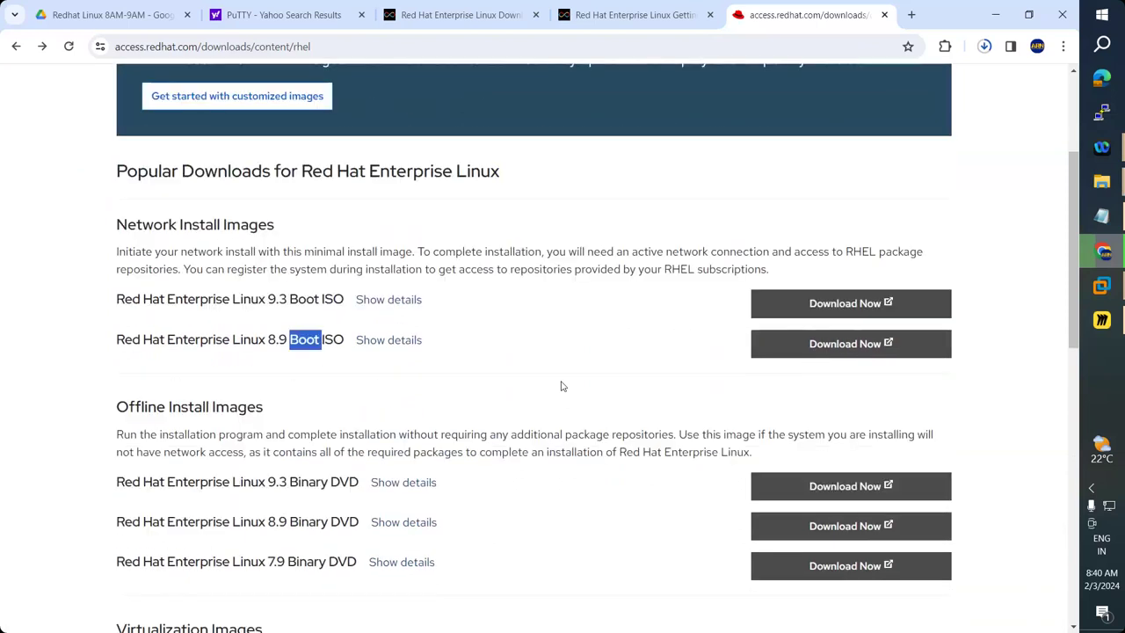
Return to the Redhat8AM installation in VMware, briefly bringing up and hiding This PC.
click(1105, 293)
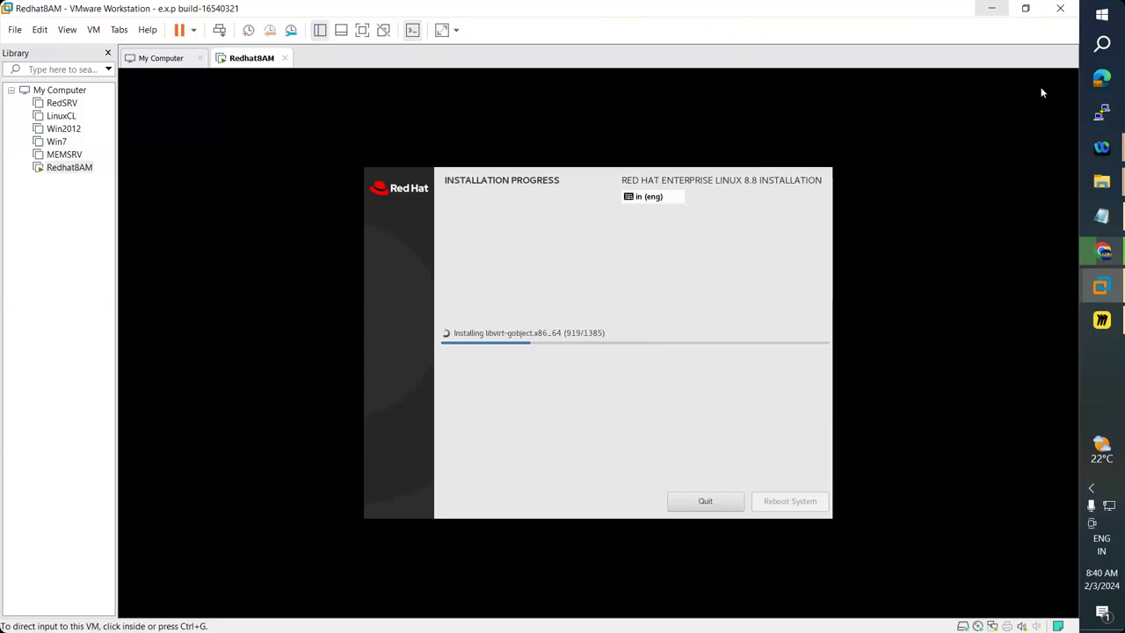
mouse_move(1101, 181)
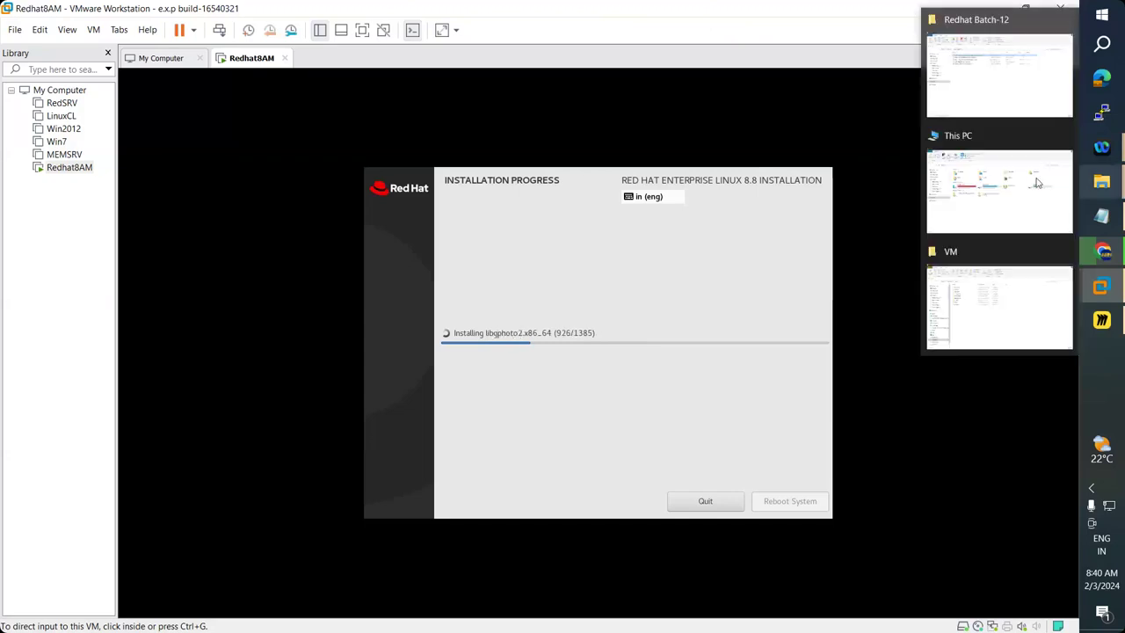
click(1037, 182)
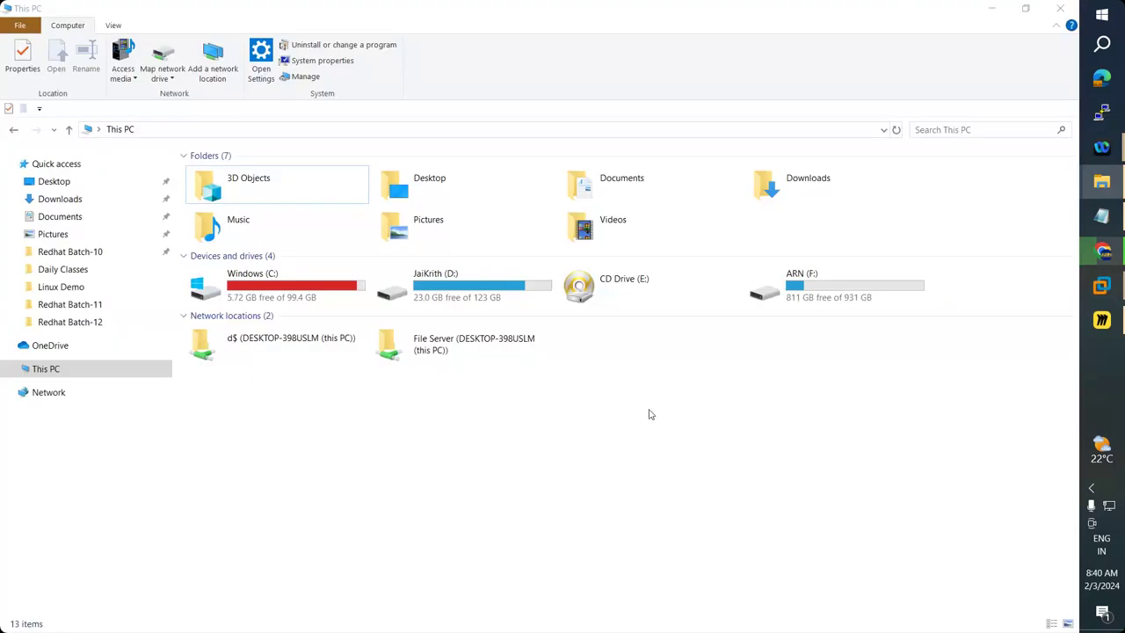
click(995, 9)
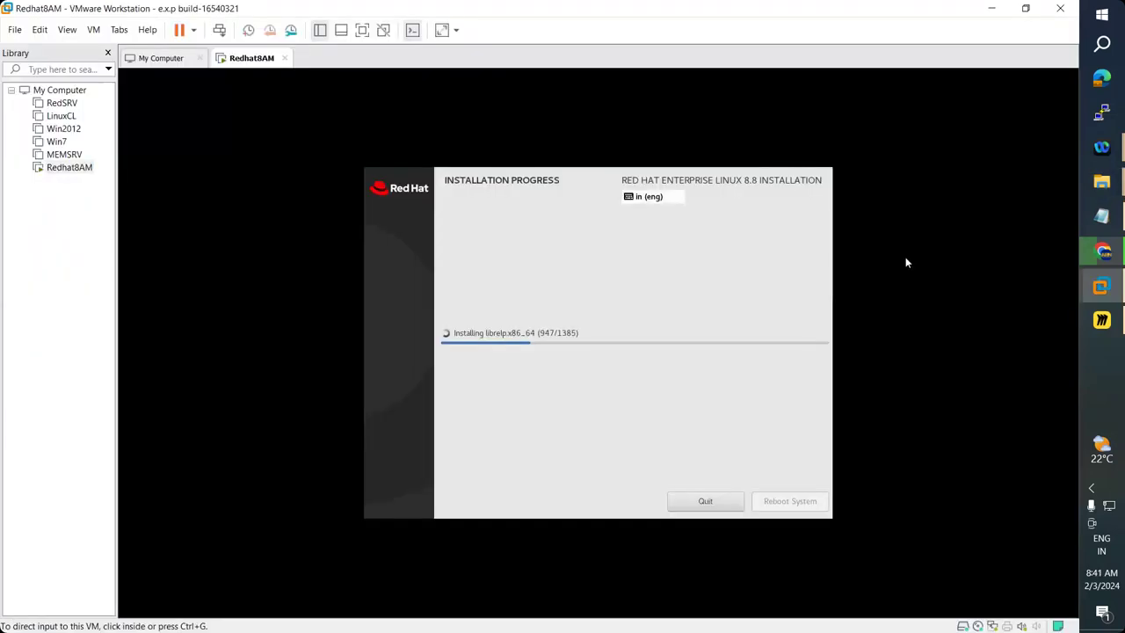
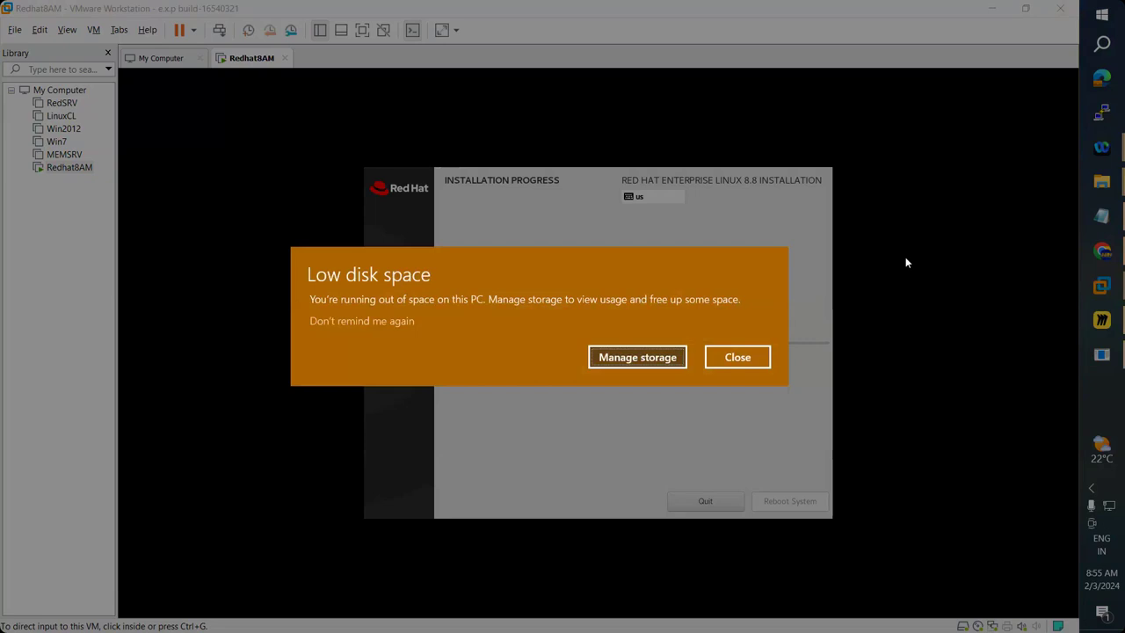
Review the Windows (C:) Storage page, 99.3 GB used of 99.4 GB, then return to File Explorer.
key(super+e)
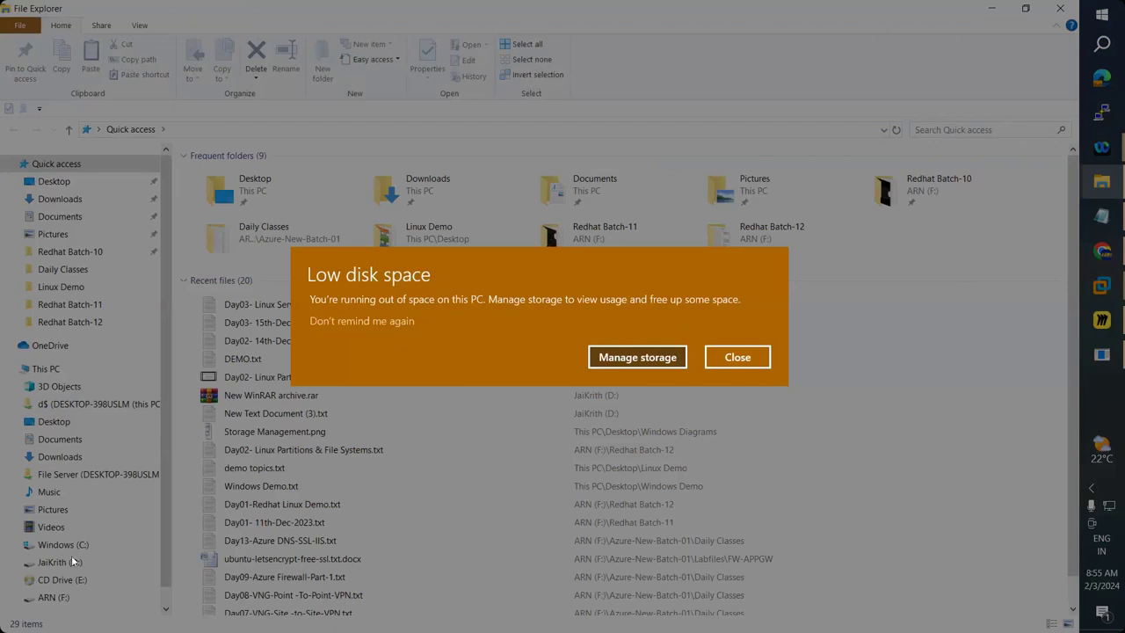
click(654, 361)
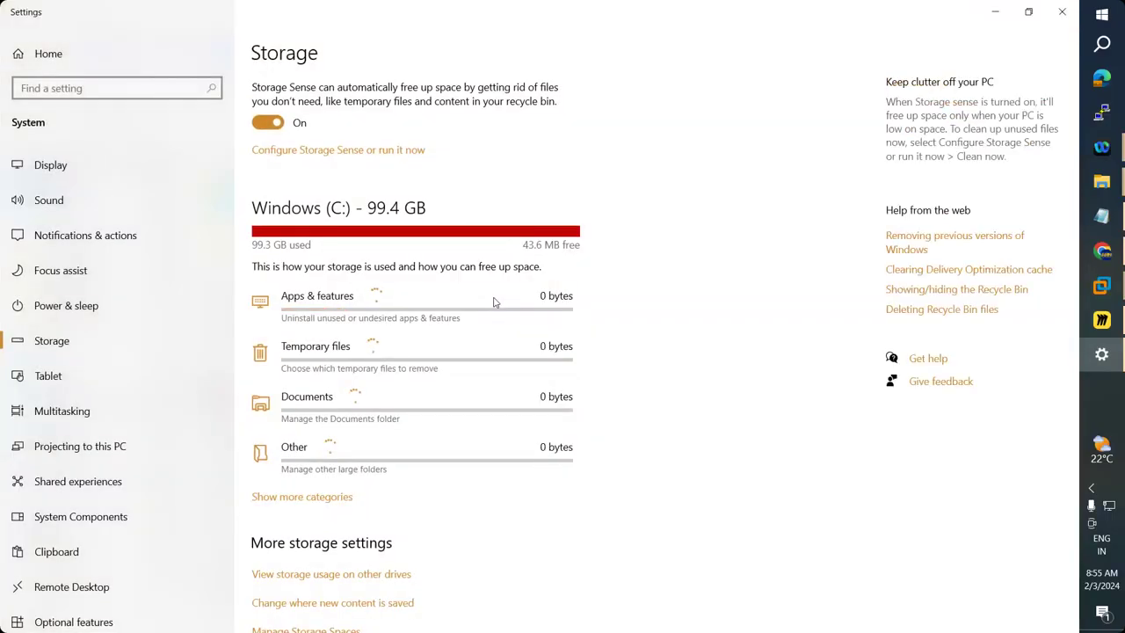
key(alt+Tab)
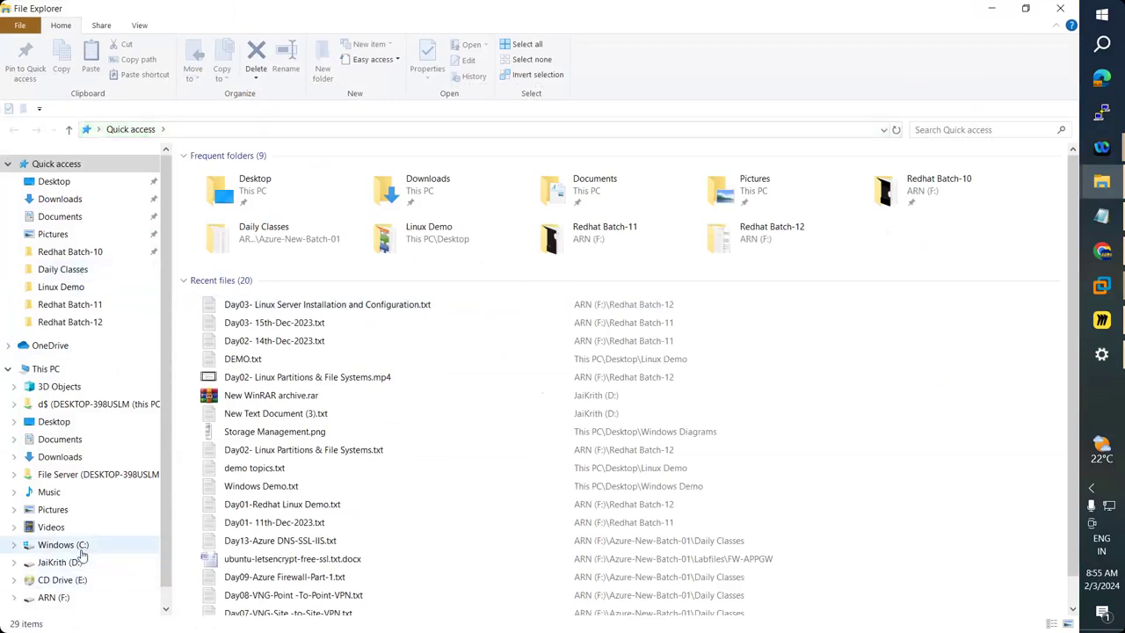
Browse to D:\VM\Redhat8AM to inspect the virtual machine's files.
click(81, 550)
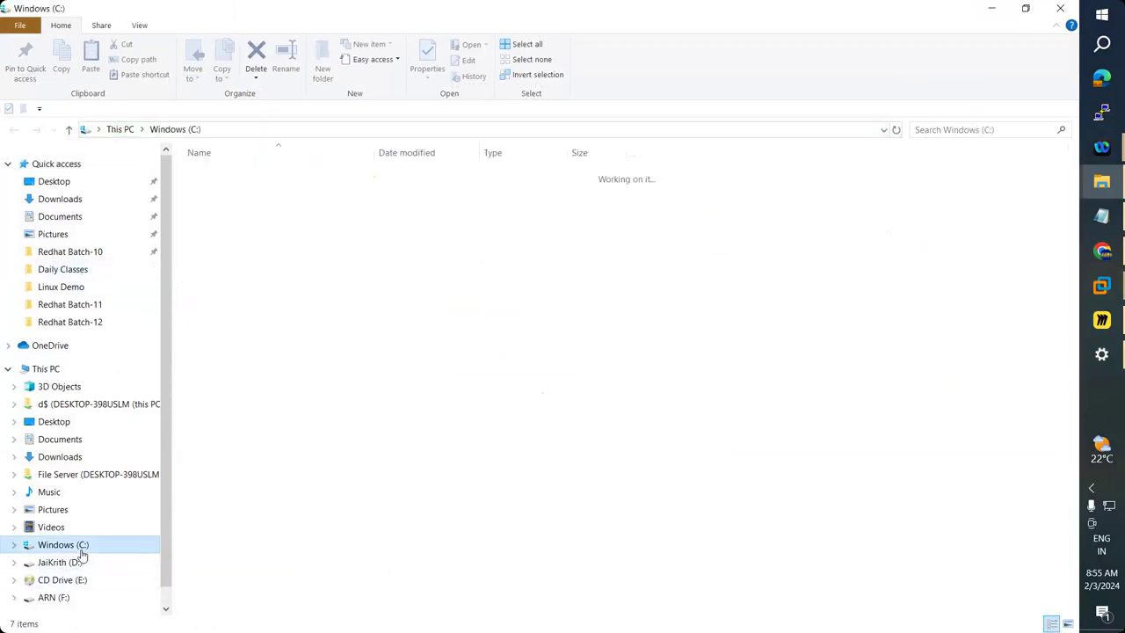
click(55, 370)
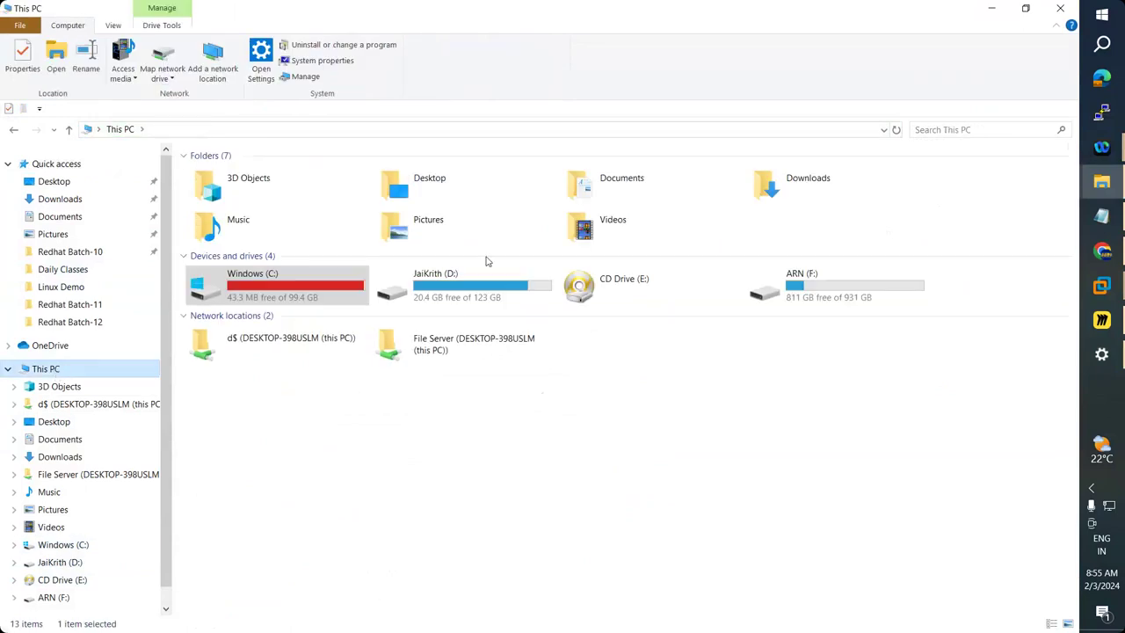
click(461, 294)
key(Return)
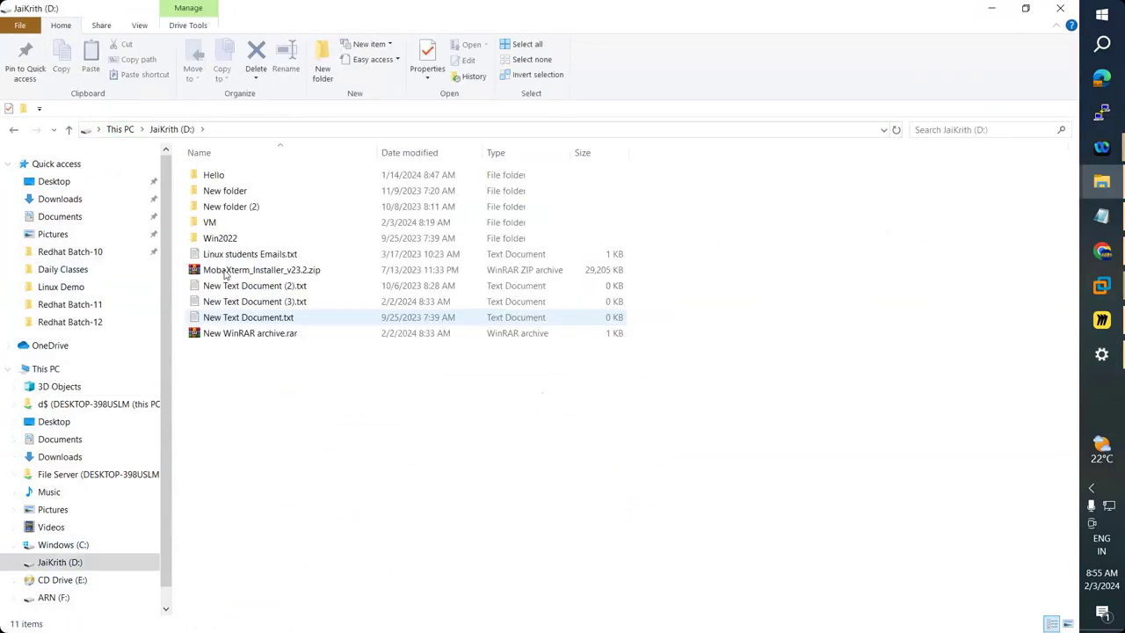
click(211, 223)
key(Return)
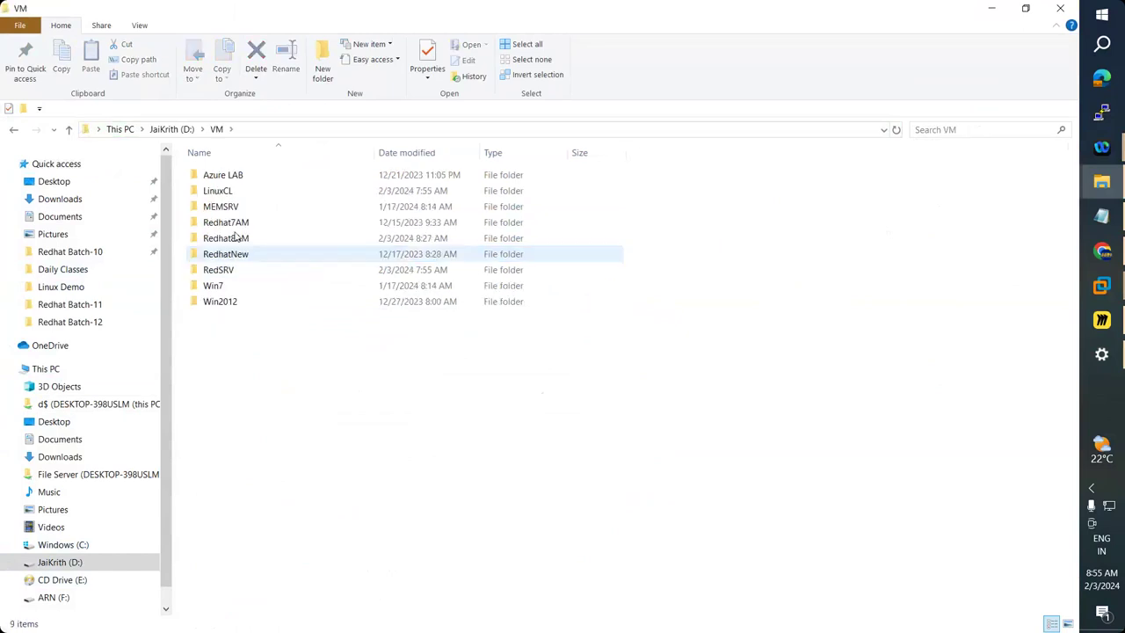
click(245, 241)
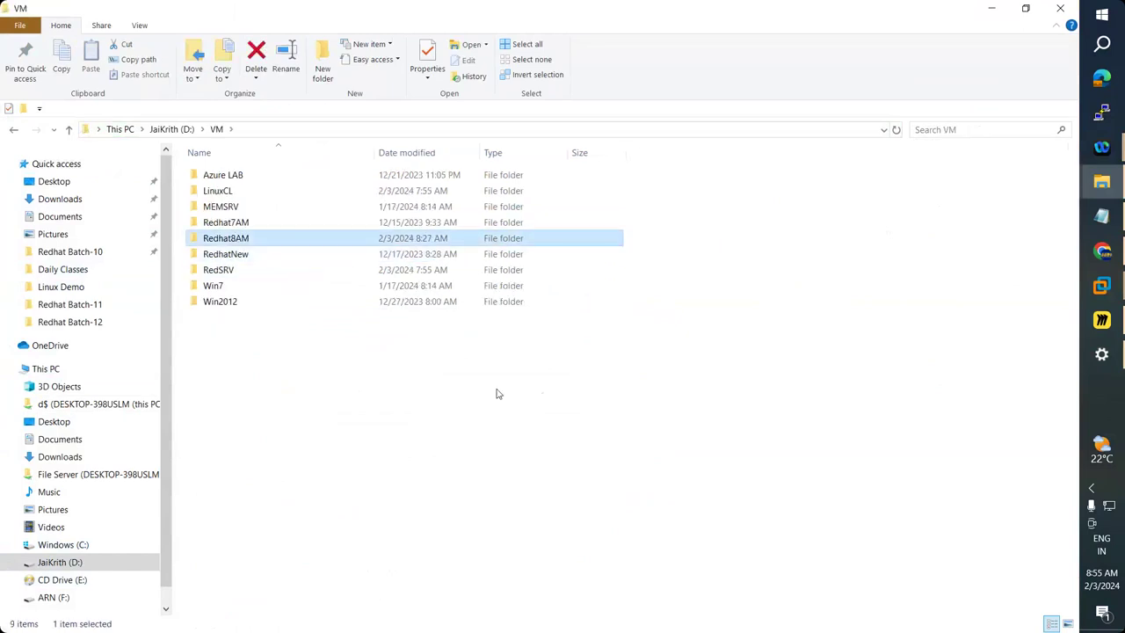
key(Return)
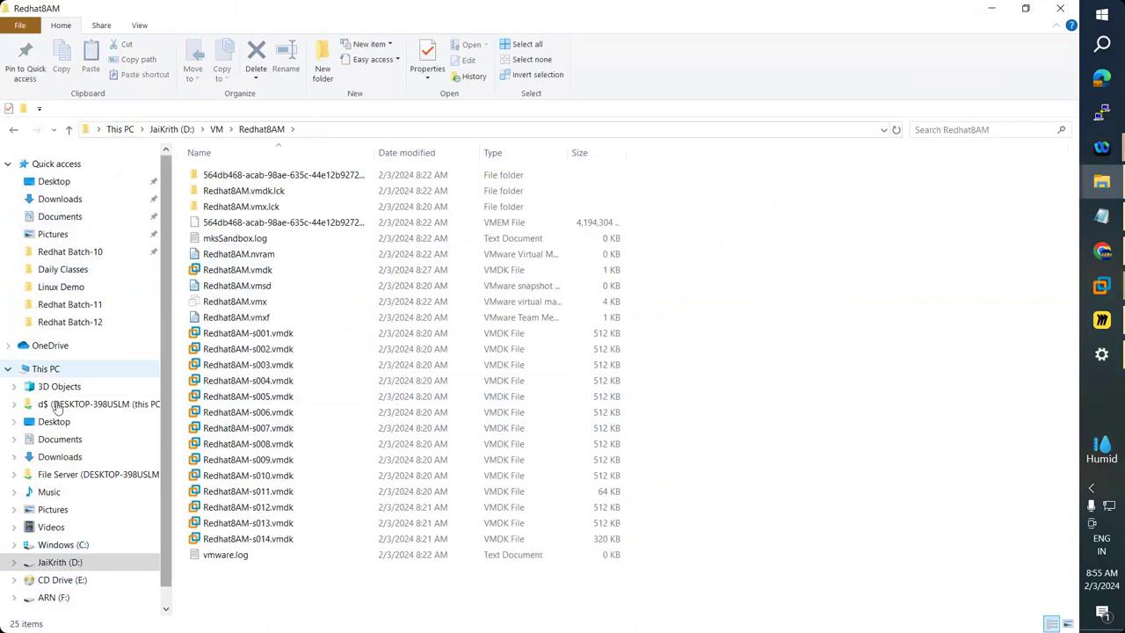
Open C:\Program Files (x86)\VMware in File Explorer.
click(63, 545)
double_click(218, 222)
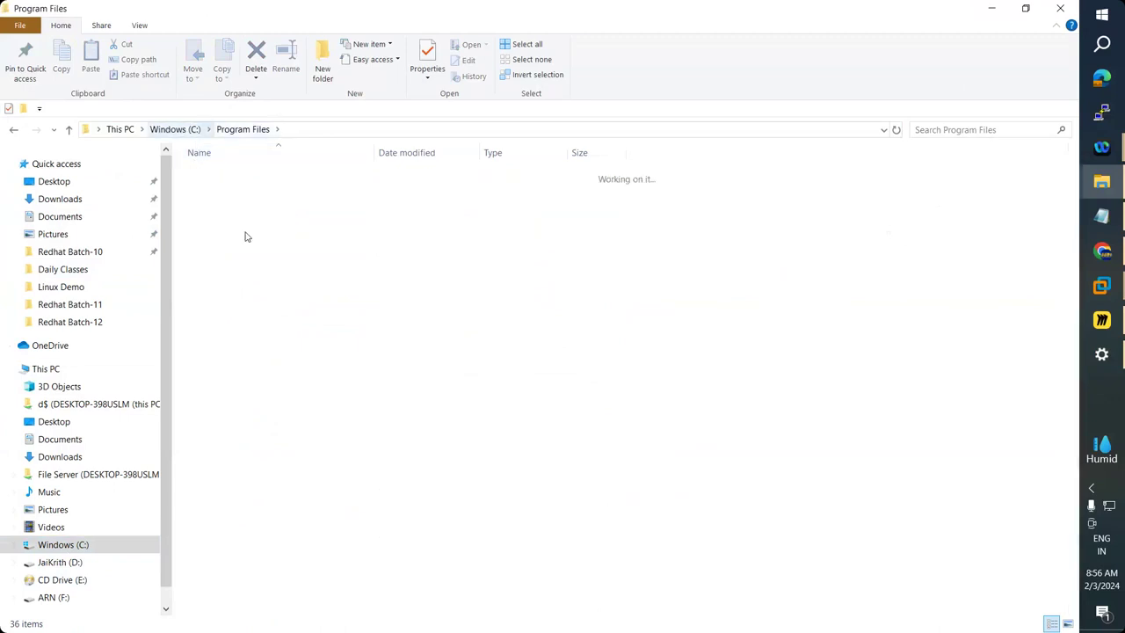
click(245, 238)
click(257, 305)
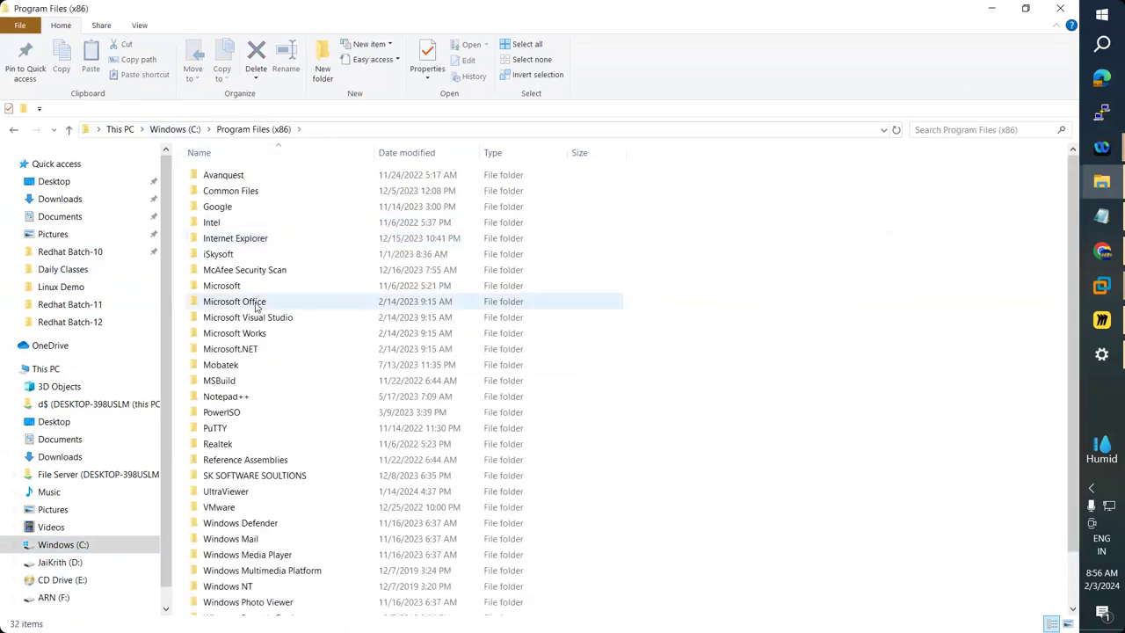
scroll(259, 433, down, 2)
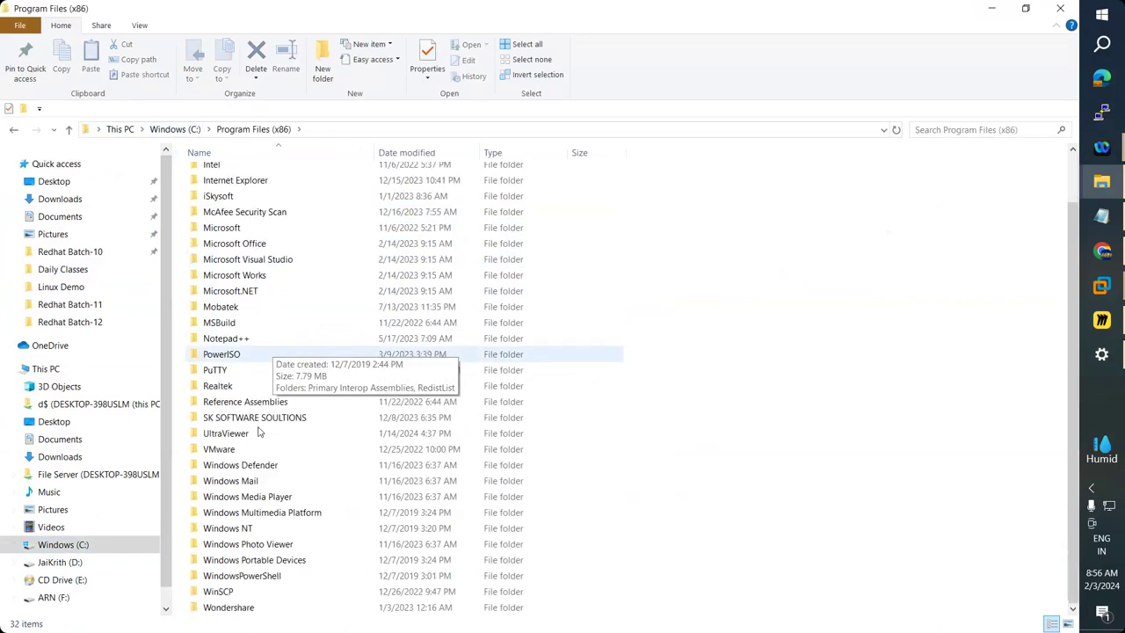
click(237, 450)
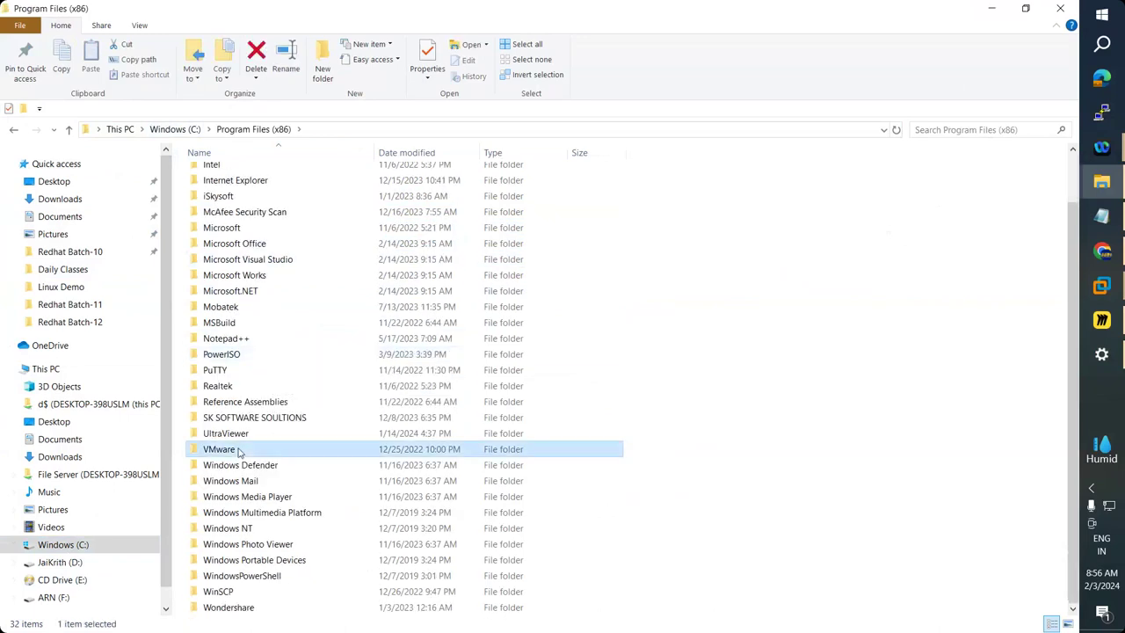
double_click(237, 450)
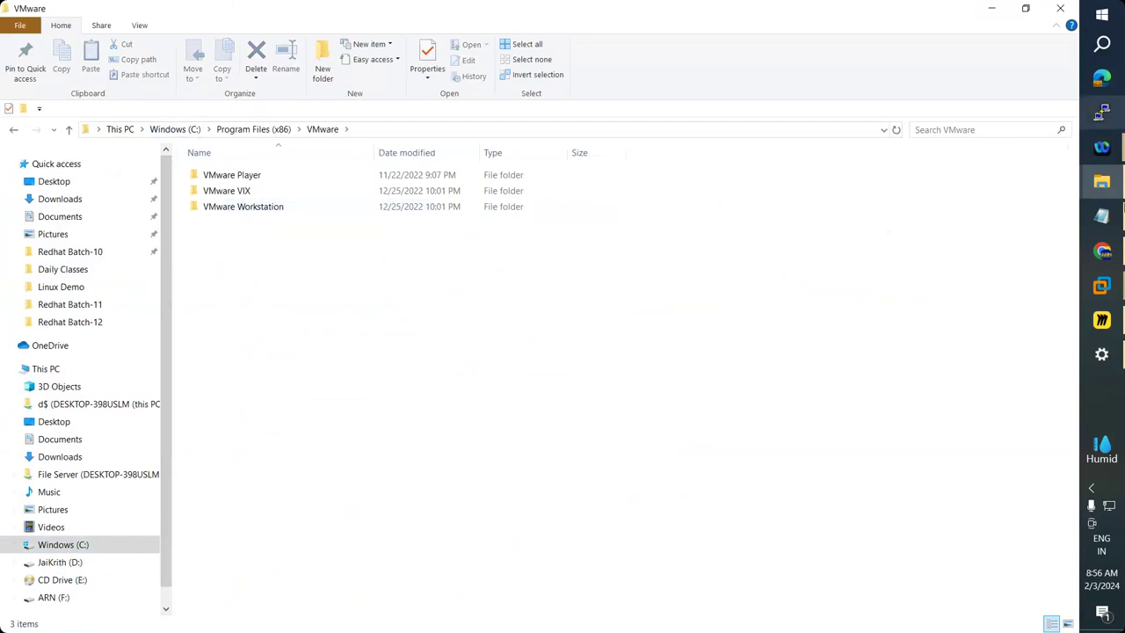
Check Chrome's download history for the failed RHEL ISO download, then view drive space in This PC.
click(1111, 253)
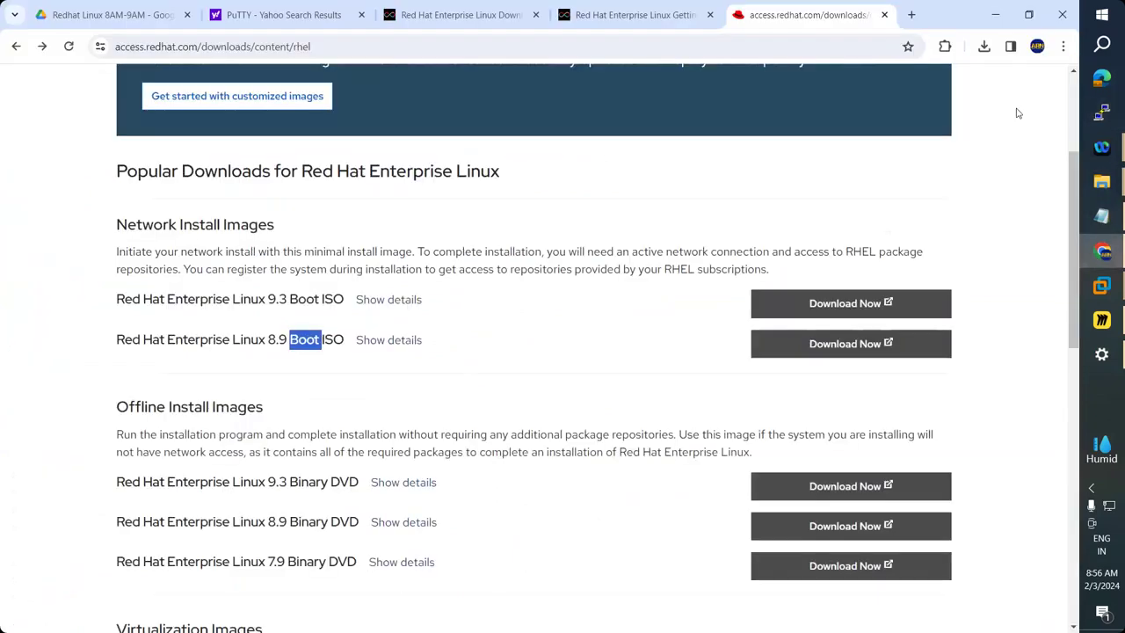
click(985, 45)
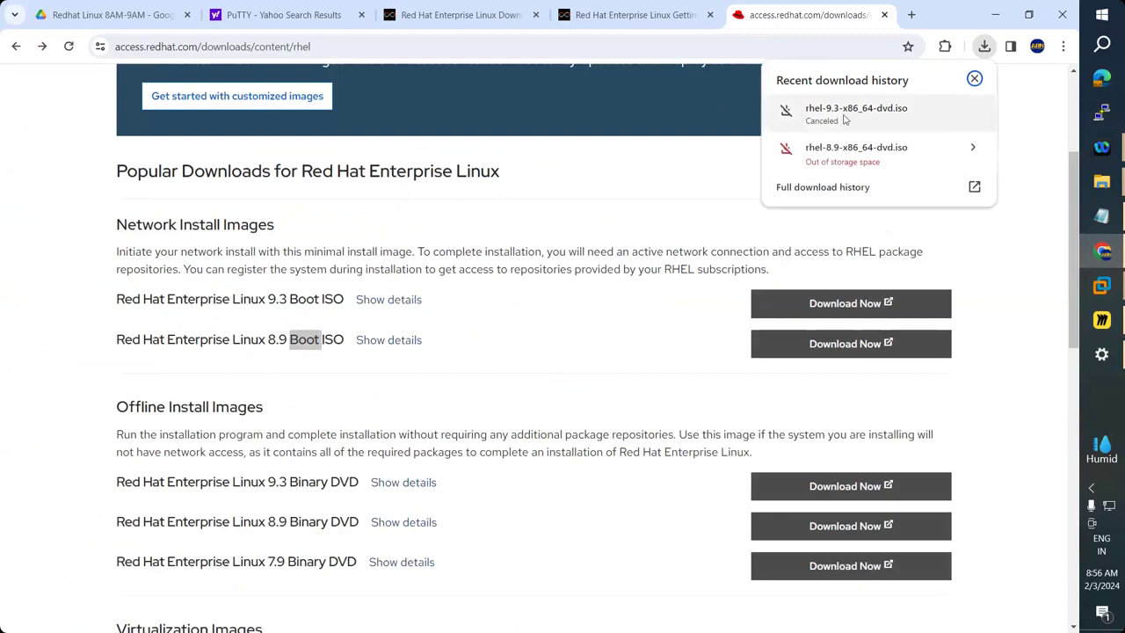
click(975, 78)
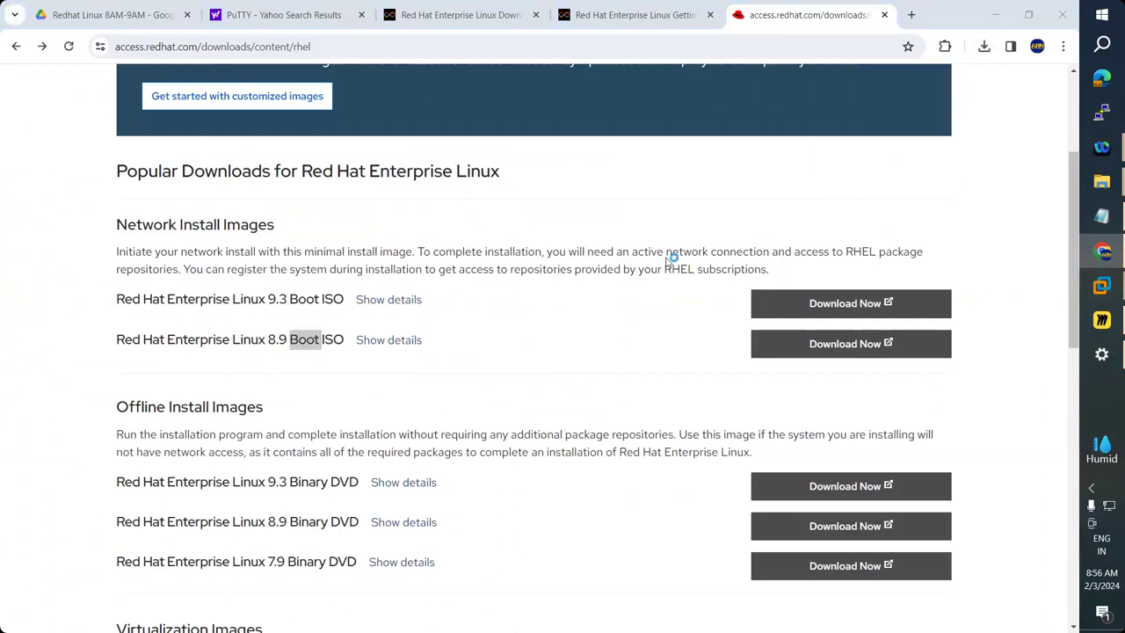
click(48, 369)
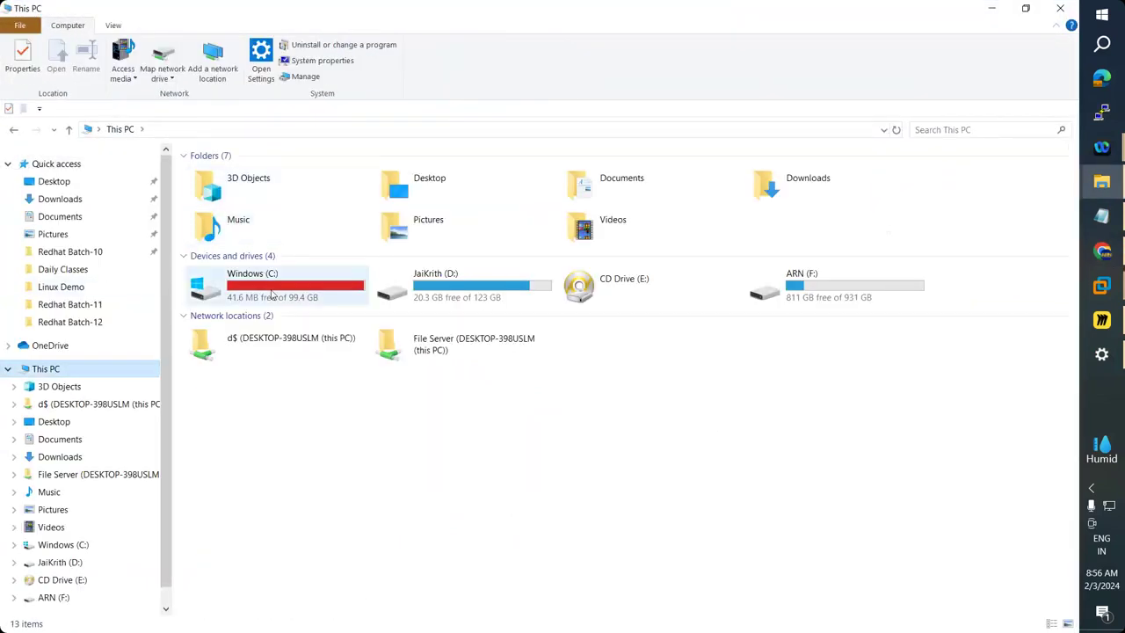
Permanently delete the 10.7 GB unfinished .crdownload file from Downloads.
click(60, 198)
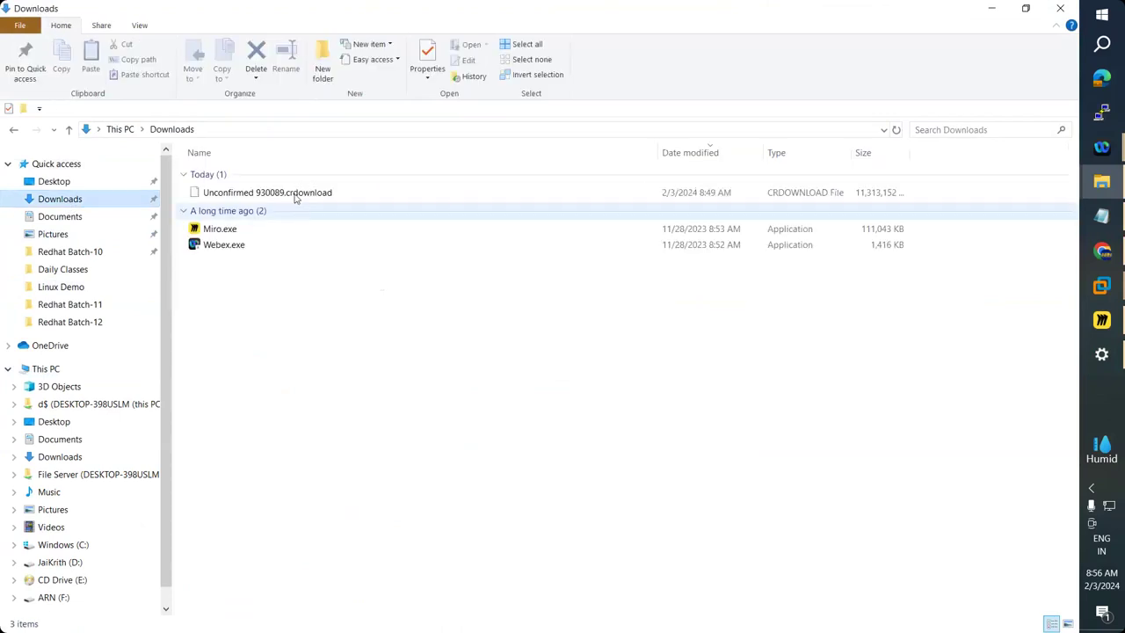
click(343, 197)
key(shift+Delete)
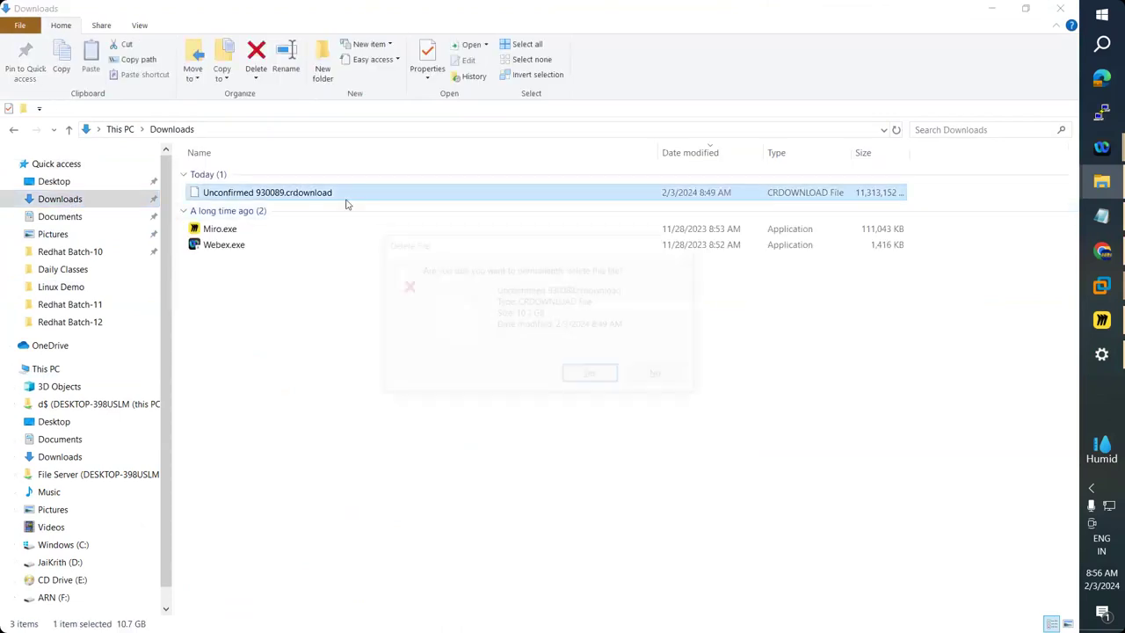
click(586, 378)
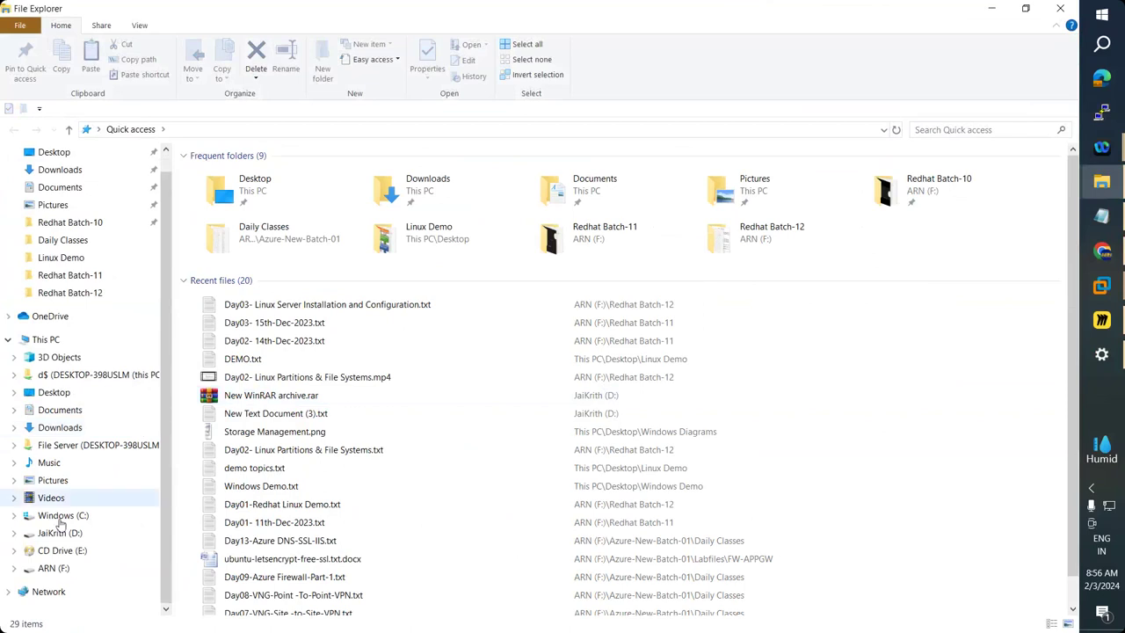
Check the freed space in This PC, then return to the Redhat8AM installation in VMware.
click(45, 340)
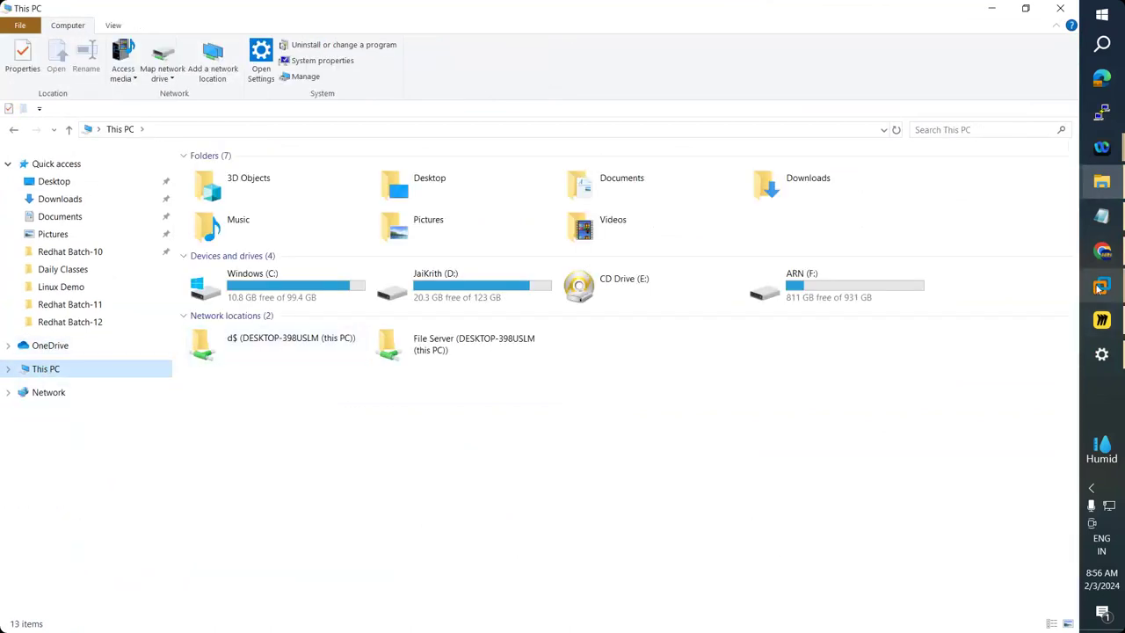
mouse_move(1101, 285)
click(1011, 361)
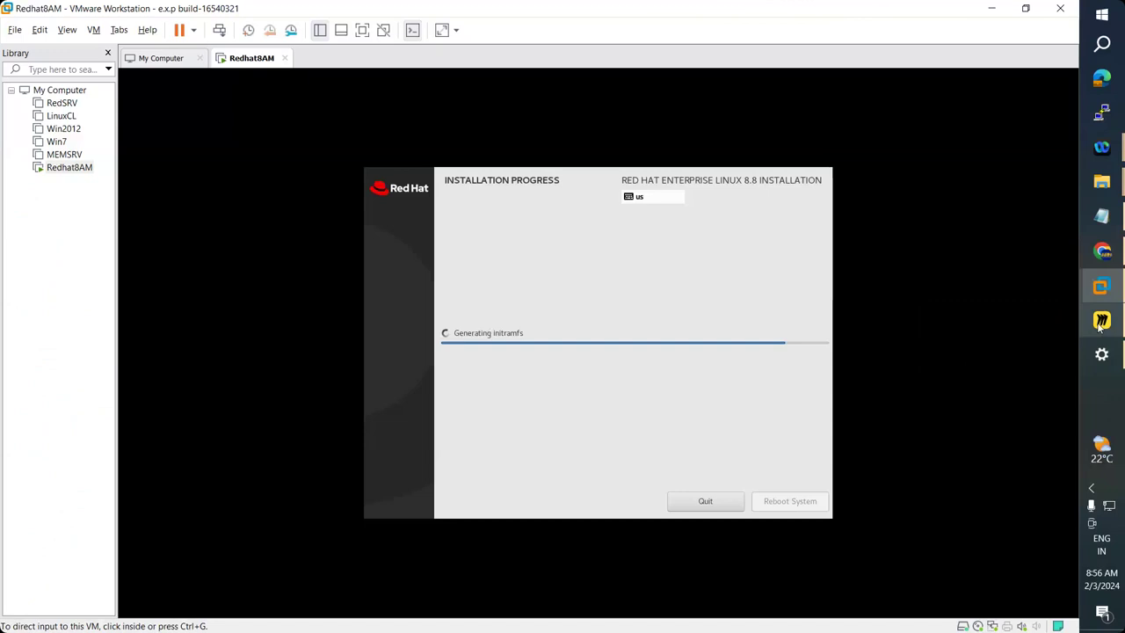
Close the leftover File Explorer windows, including VMware, Downloads, This PC and Redhat Batch-12.
click(1101, 216)
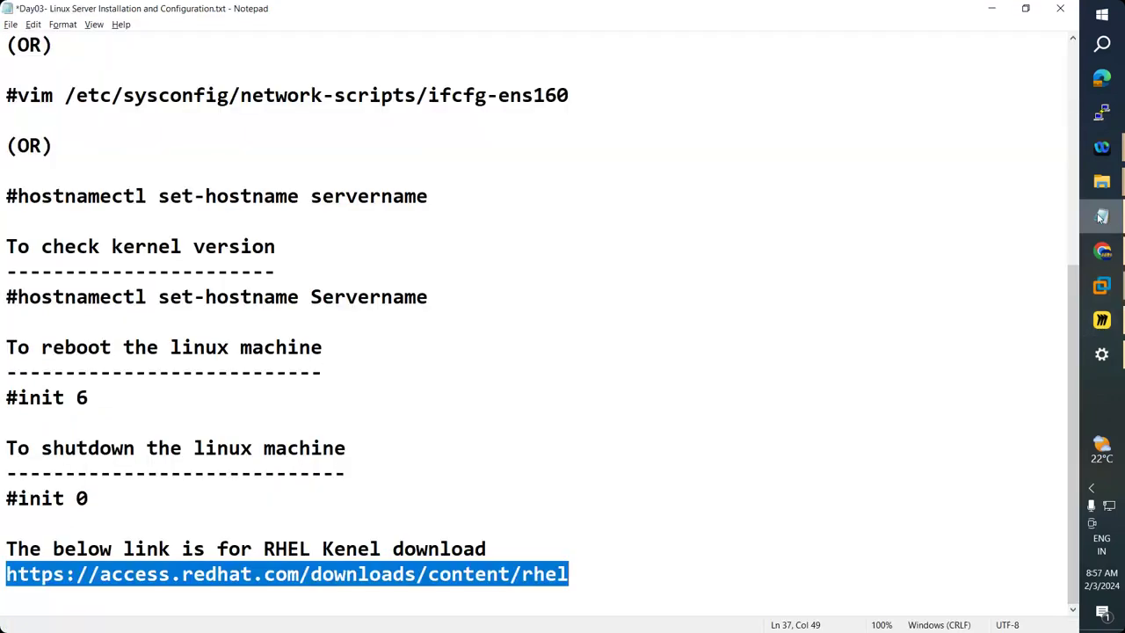
click(1101, 217)
mouse_move(1105, 185)
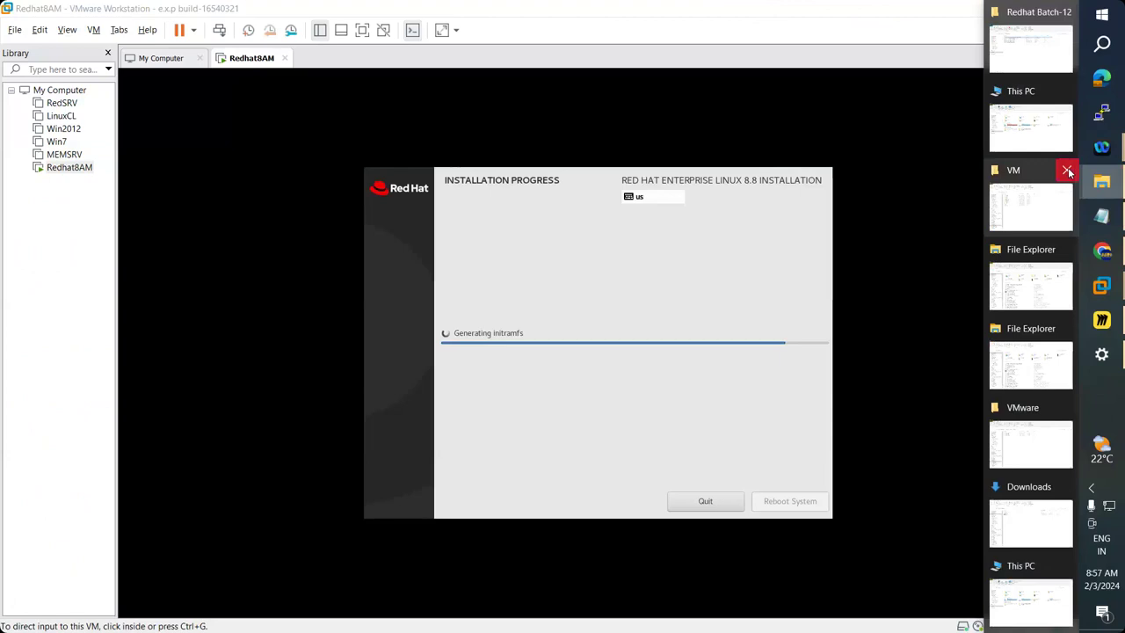
click(1069, 194)
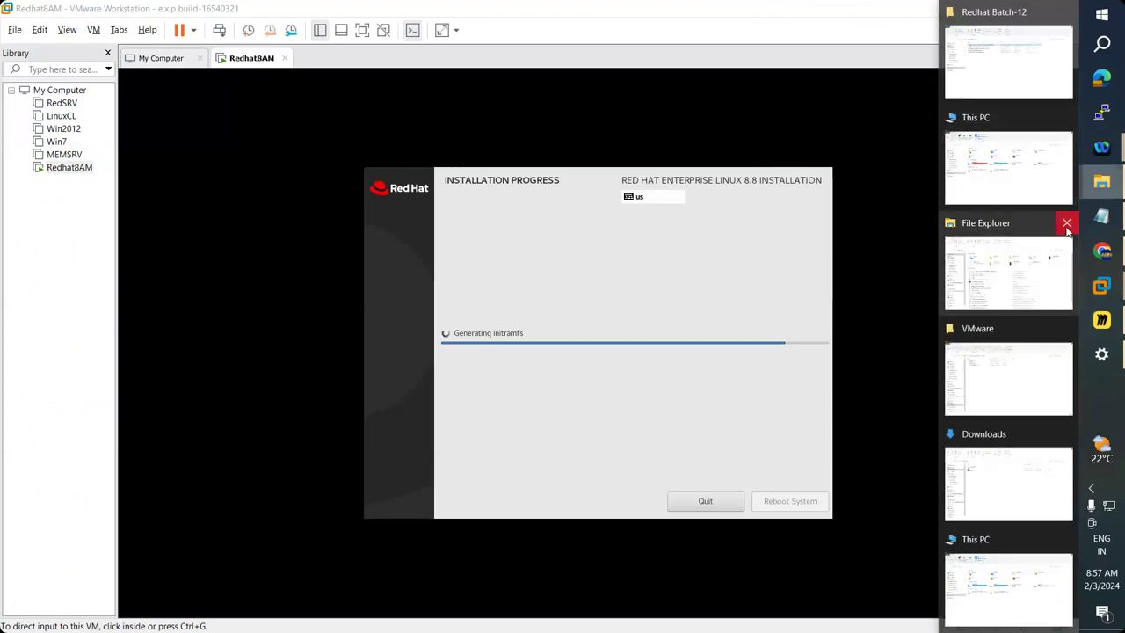
click(1067, 221)
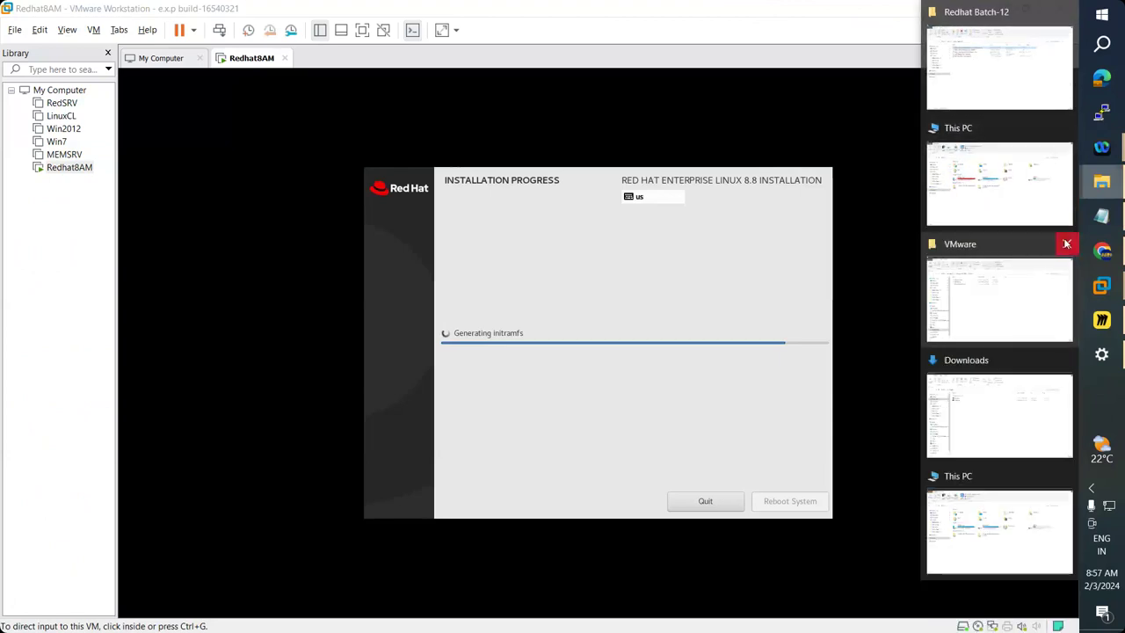
click(1066, 246)
click(1068, 246)
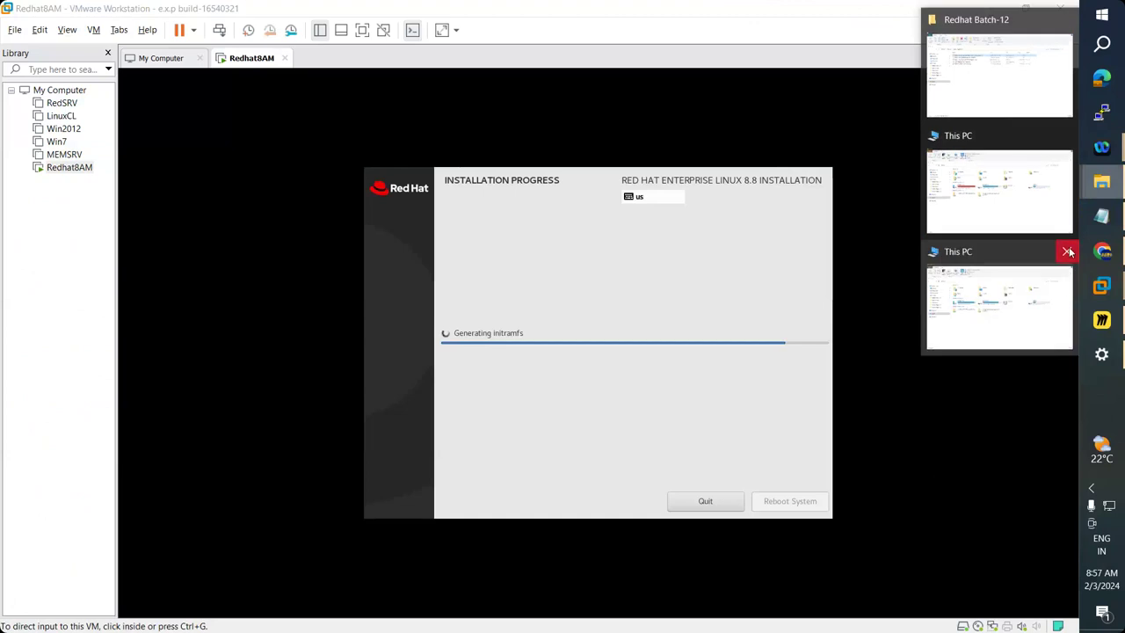
click(1068, 246)
click(1065, 196)
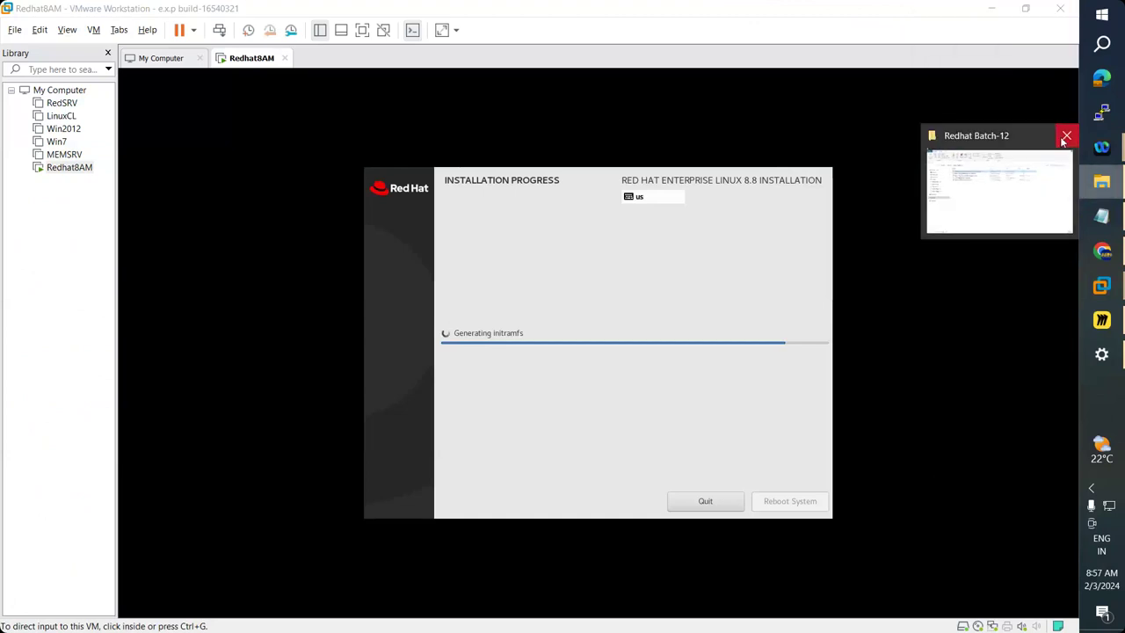
click(1066, 137)
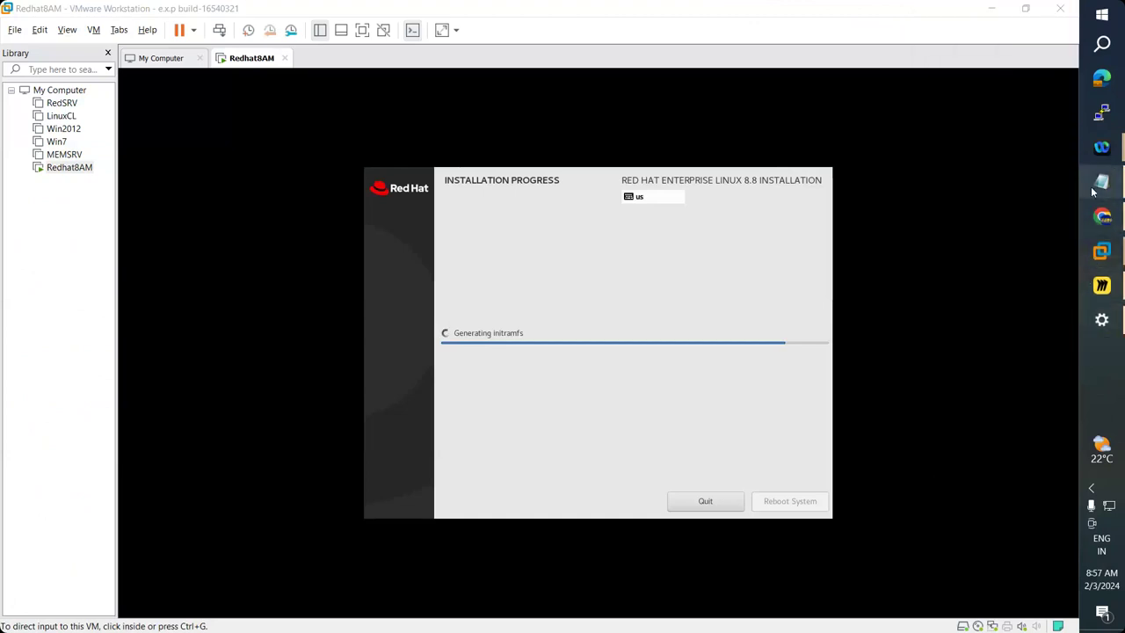
Review the Linux installation notes in Notepad, then minimize them while the installer finishes.
click(1099, 185)
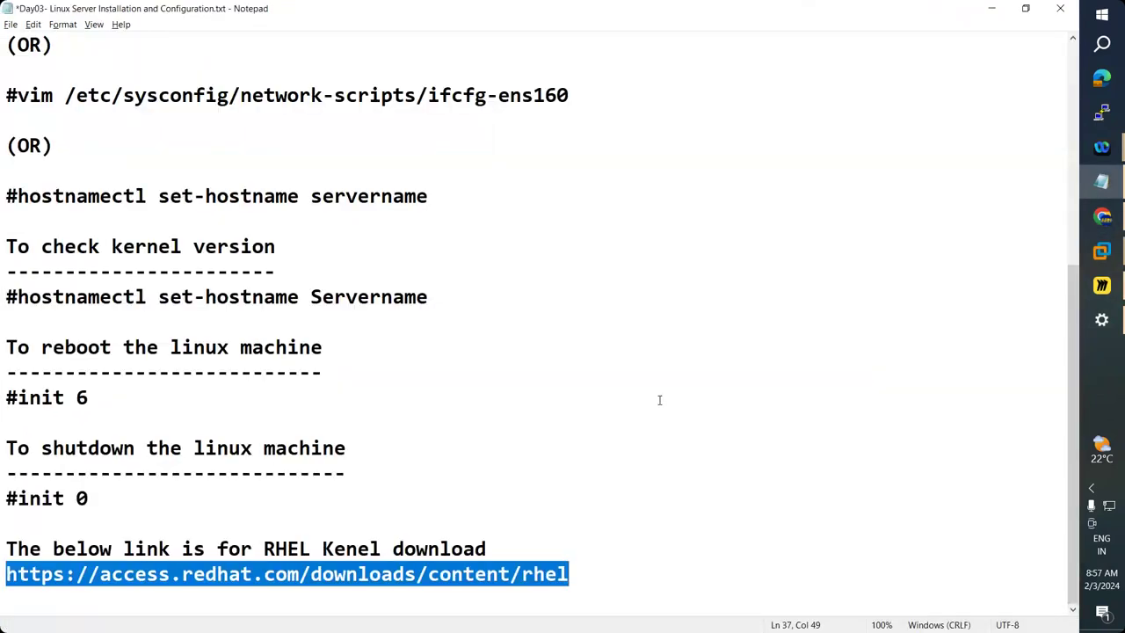
scroll(659, 400, up, 1)
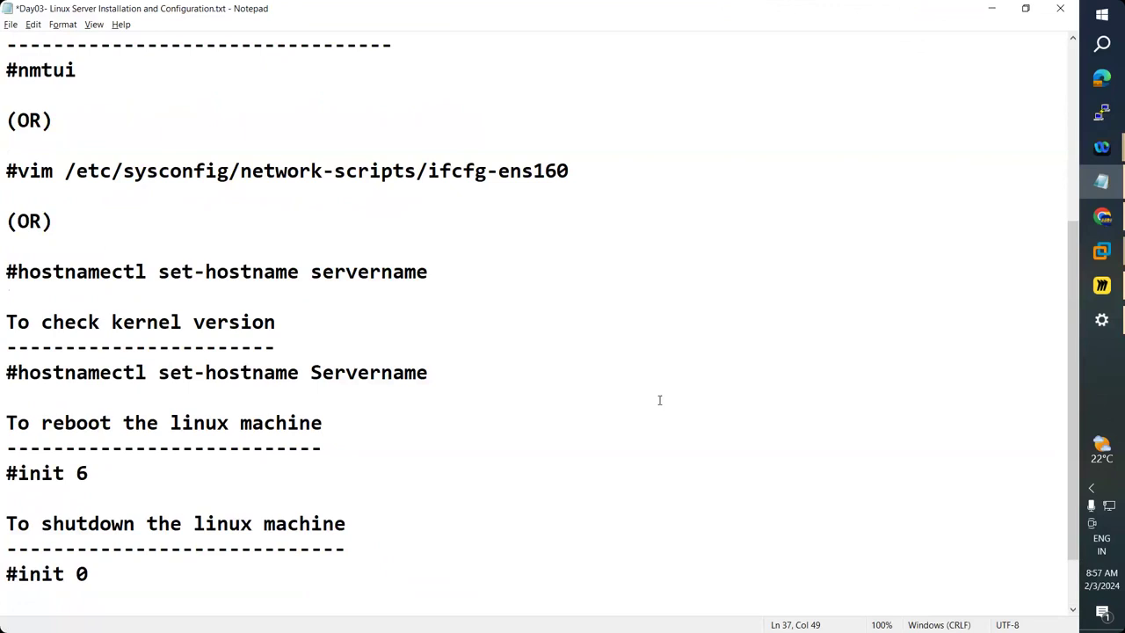
scroll(660, 400, up, 4)
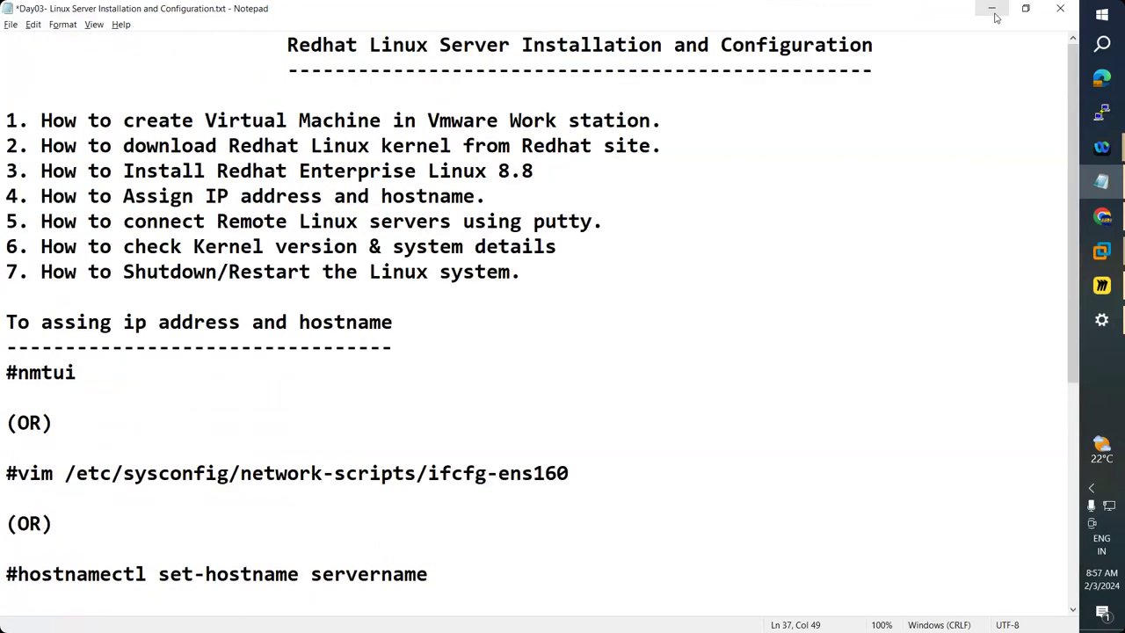
click(991, 9)
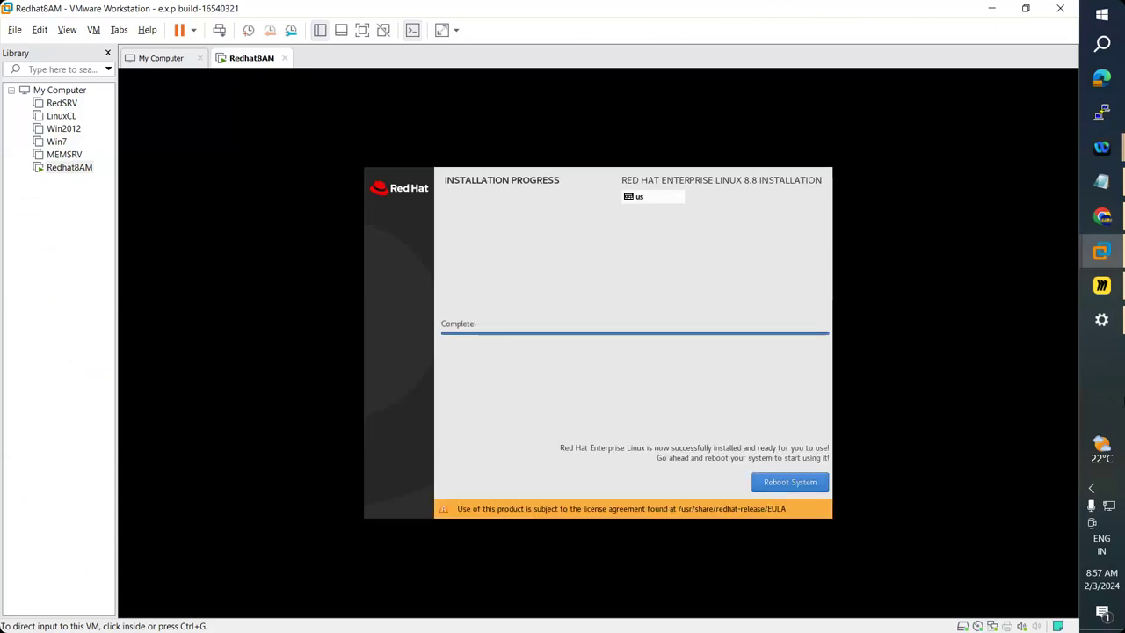
Reboot the newly installed RHEL 8.8 system from the installer's Complete screen.
click(758, 421)
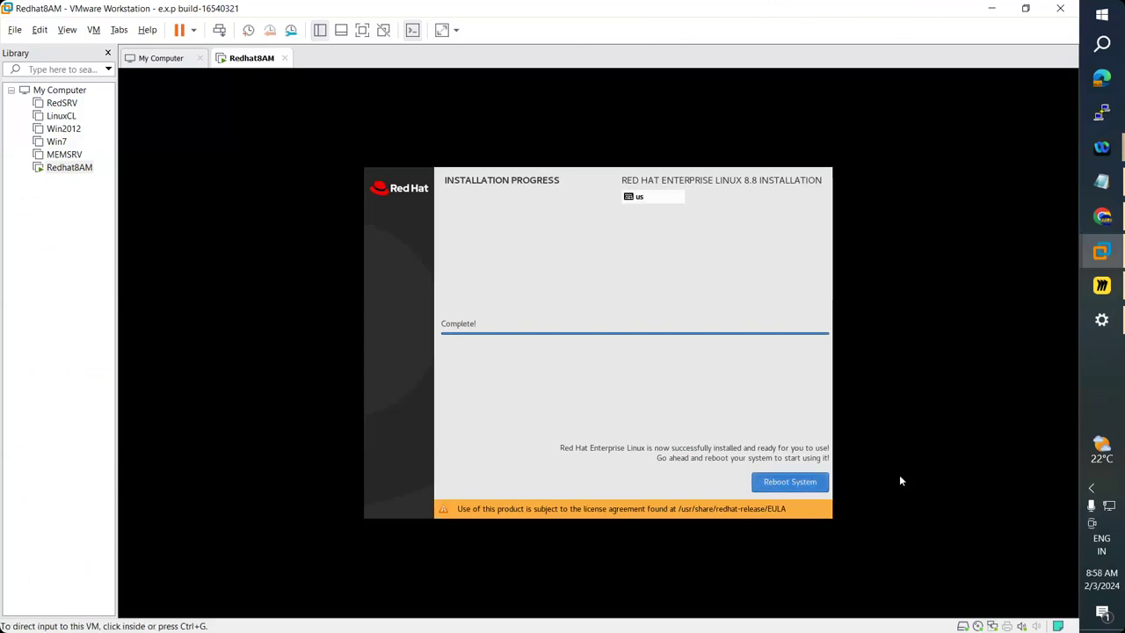
click(901, 481)
click(791, 482)
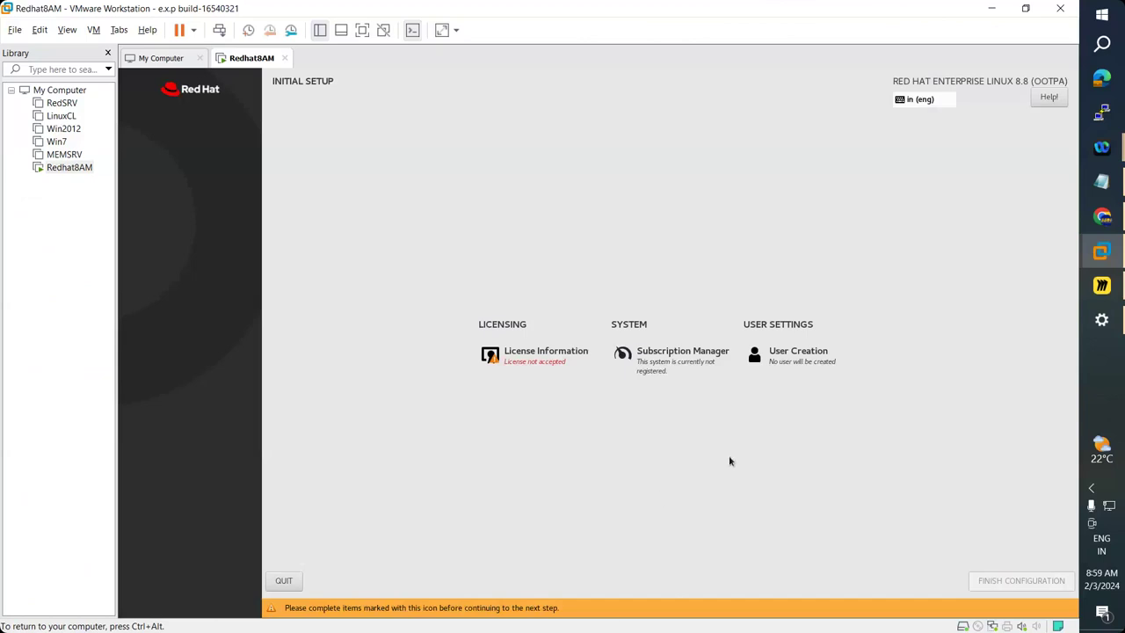
Tick 'I accept the license agreement' under License Information, confirm with Done, and release input.
click(550, 345)
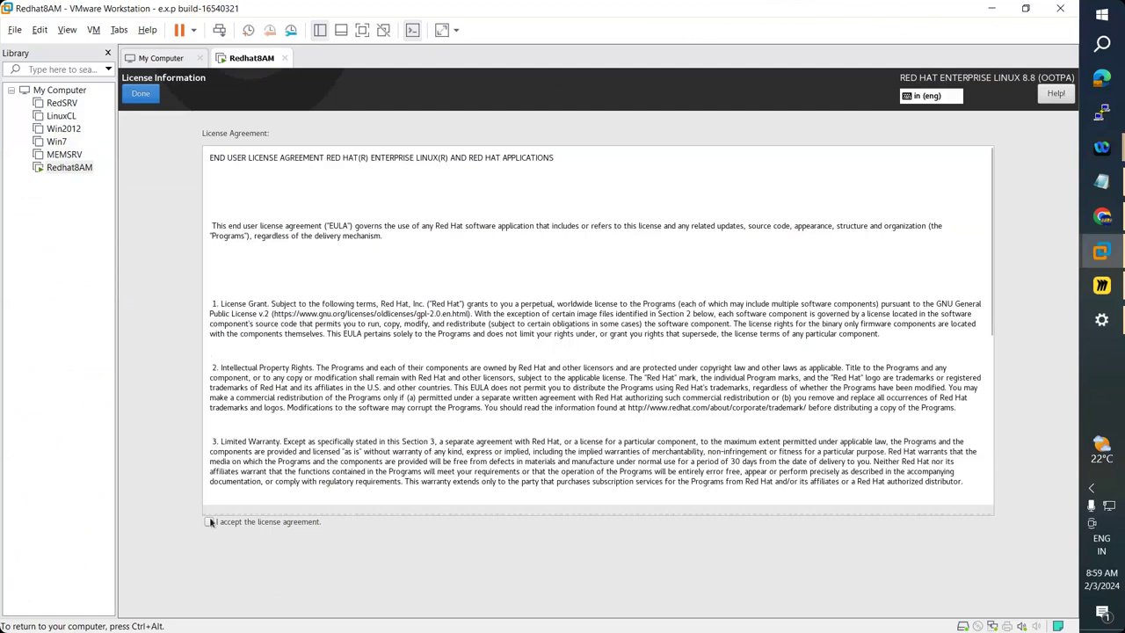
click(230, 523)
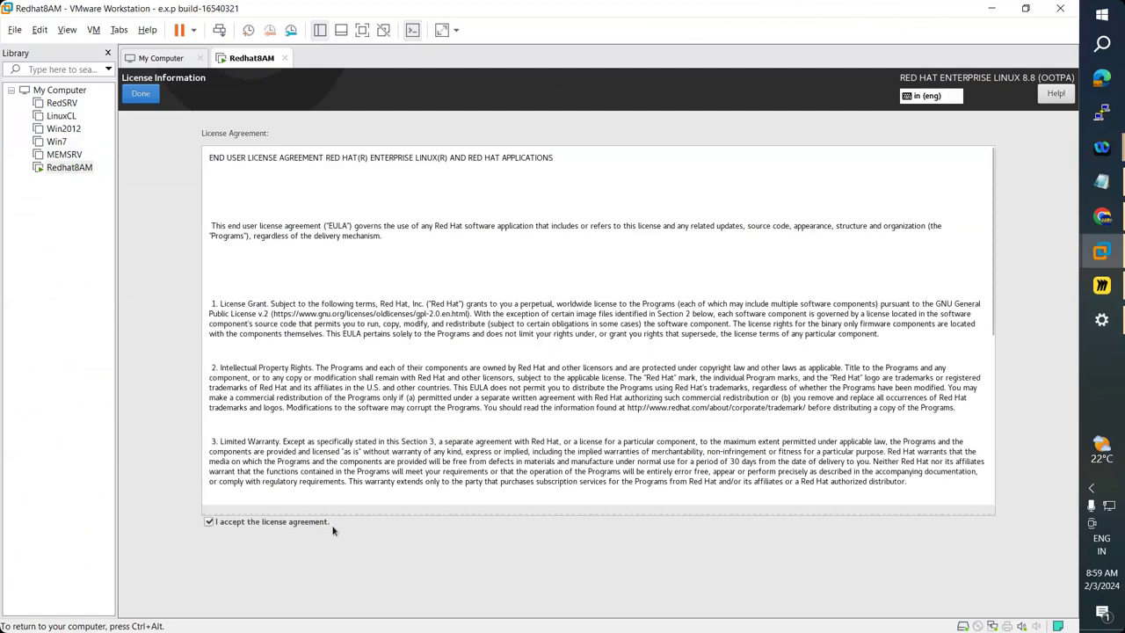
click(206, 255)
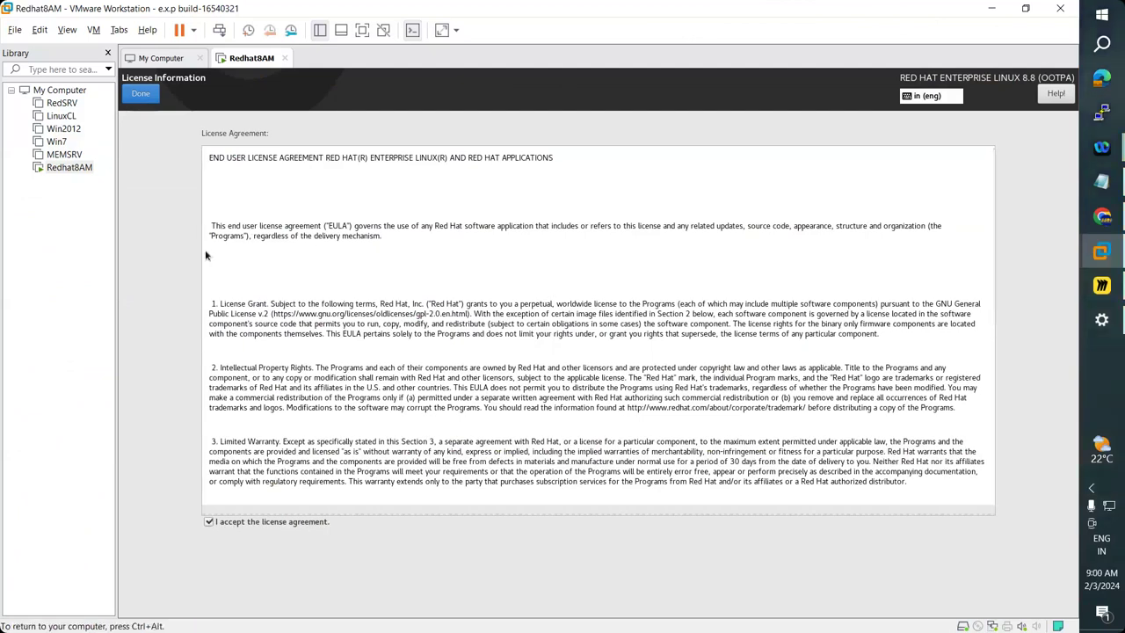
click(142, 94)
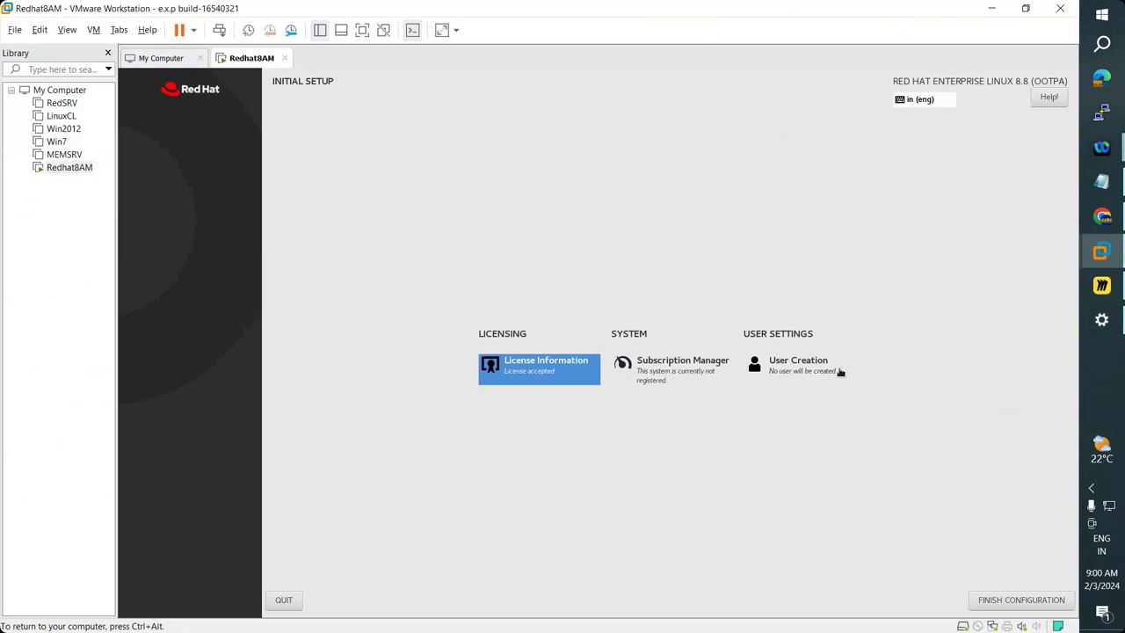
key(ctrl+alt)
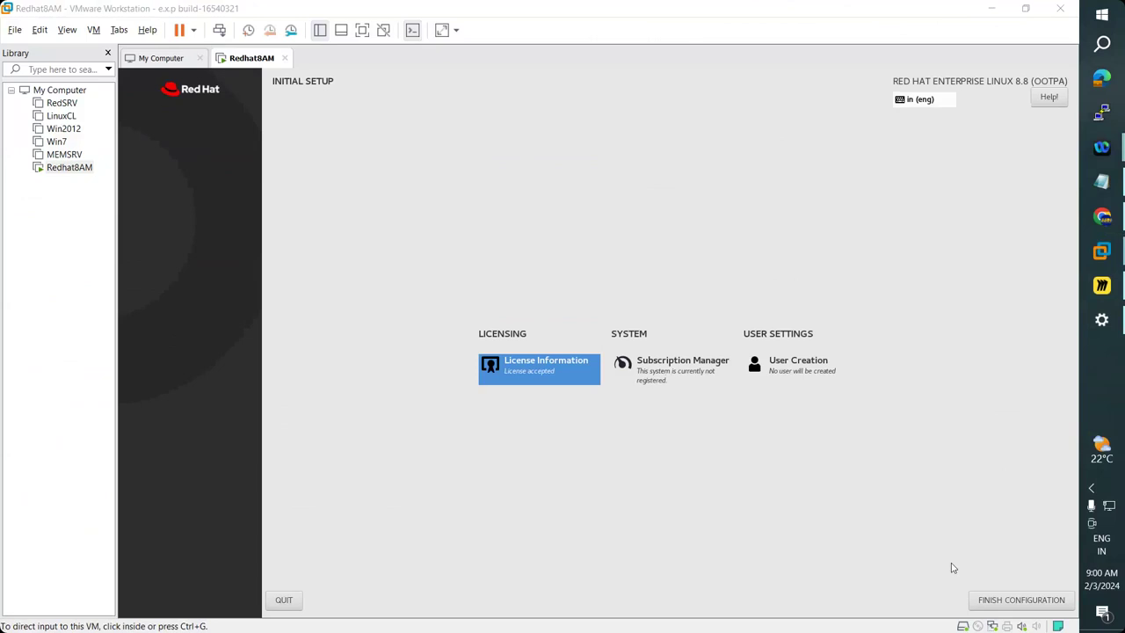
Finish the configuration and advance past the Welcome and Privacy pages.
click(1015, 605)
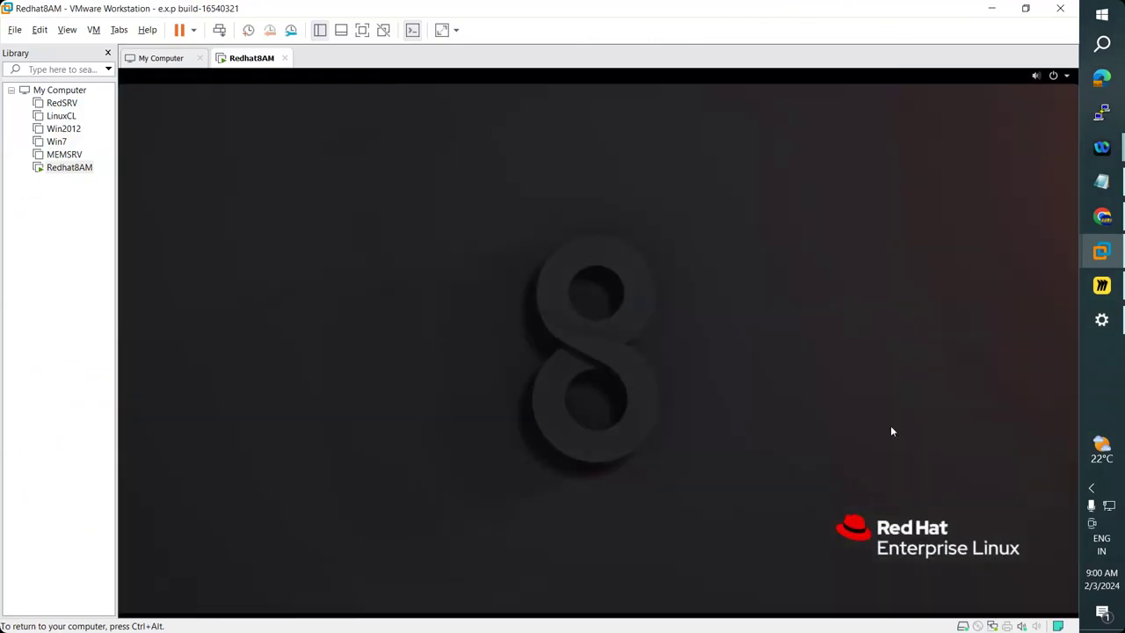
key(ctrl+alt)
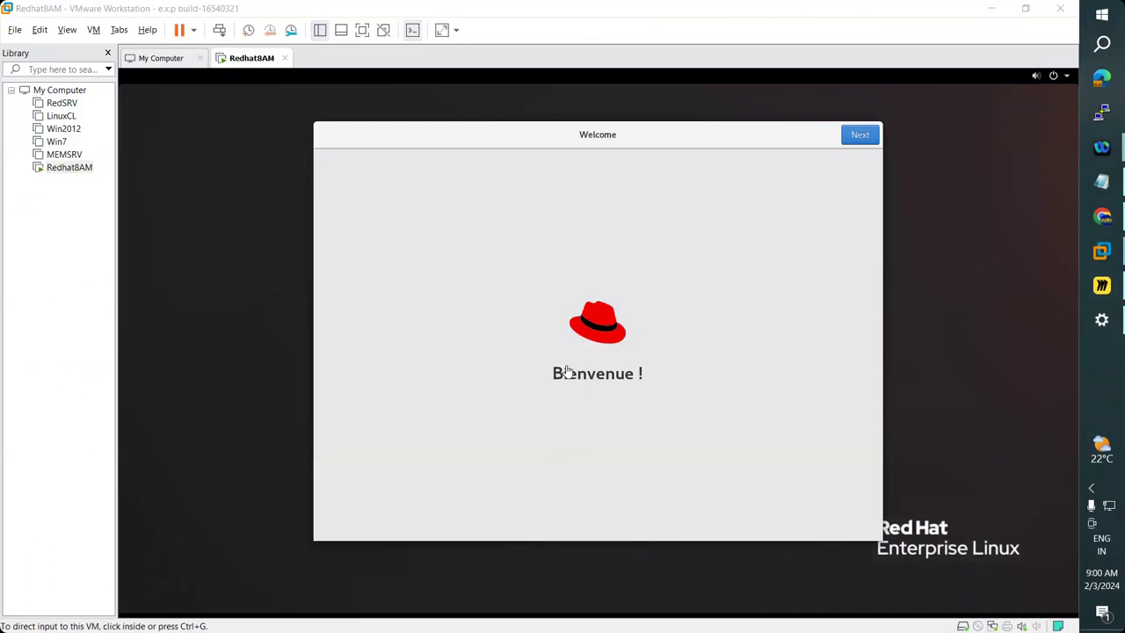
click(867, 141)
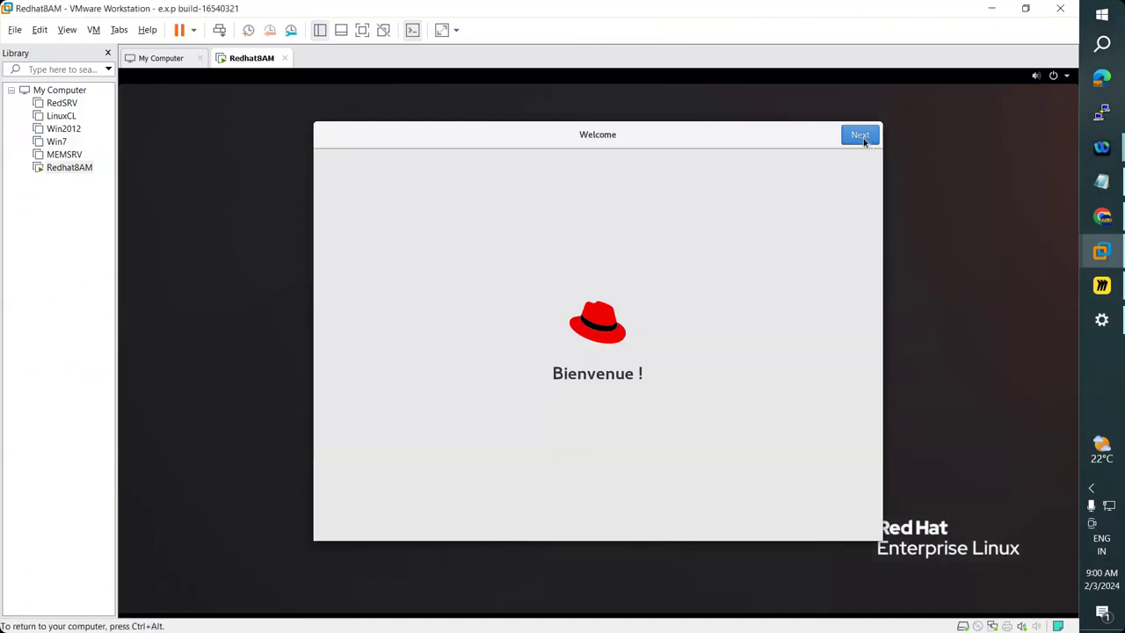
click(863, 138)
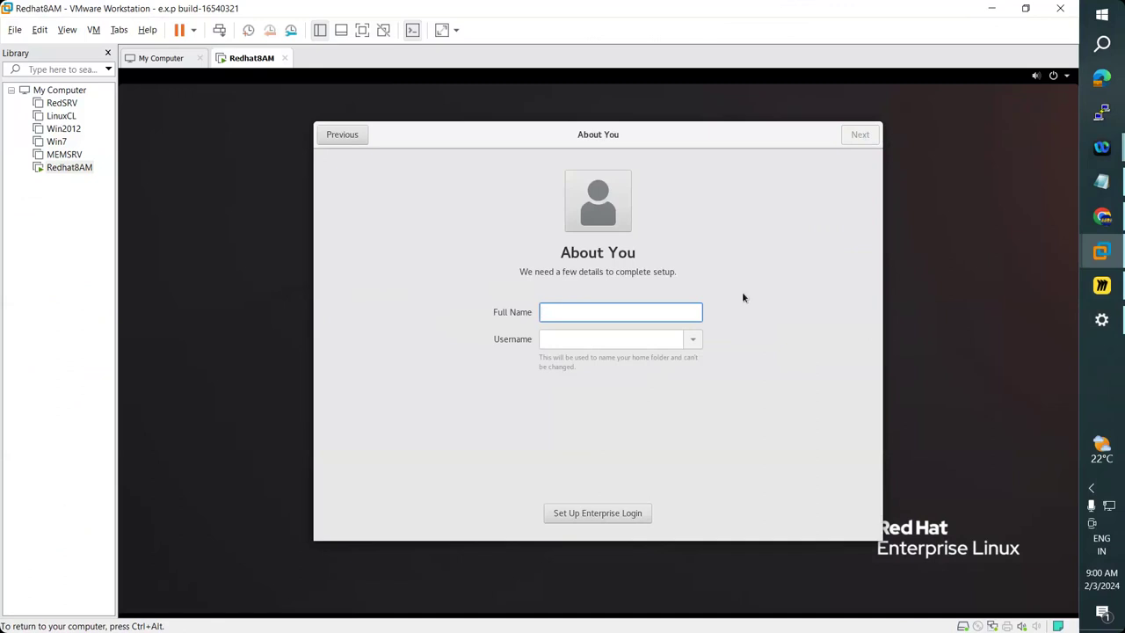
Enter the user's full name and a short initials username, then continue to Set a Password.
text(Anantha Rao Naid)
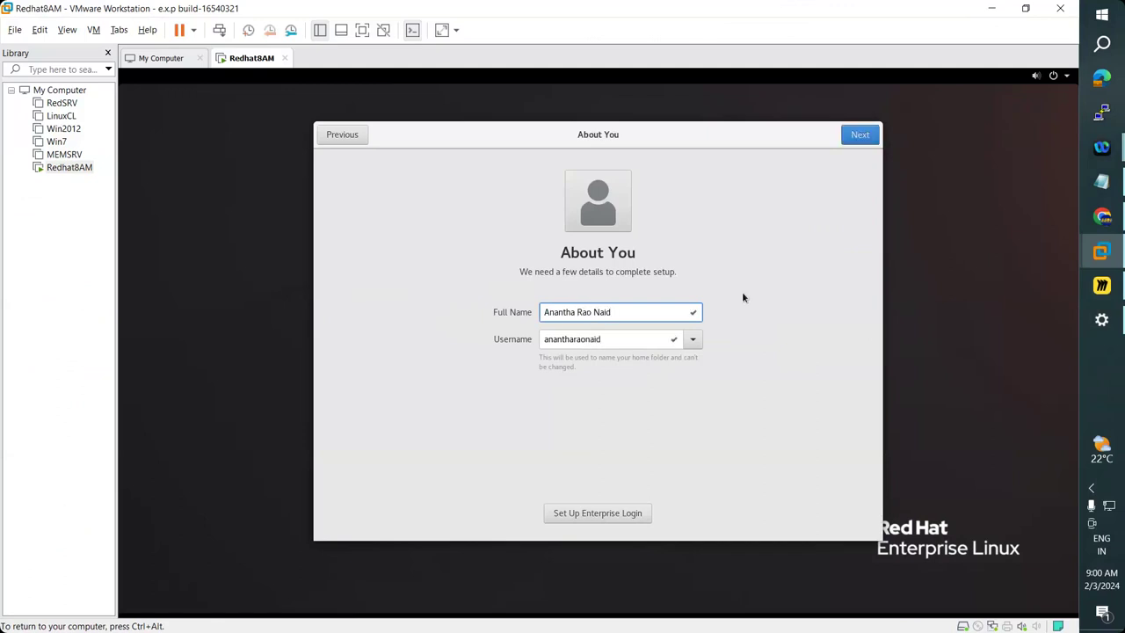
text(u)
key(Tab)
text(arn)
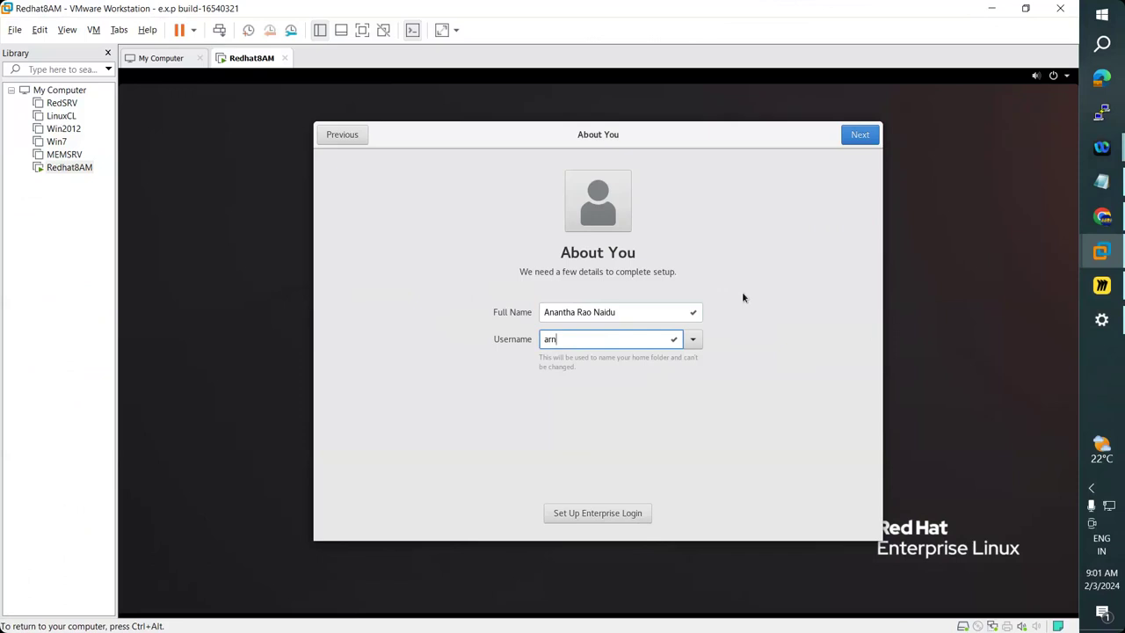
text(ARN)
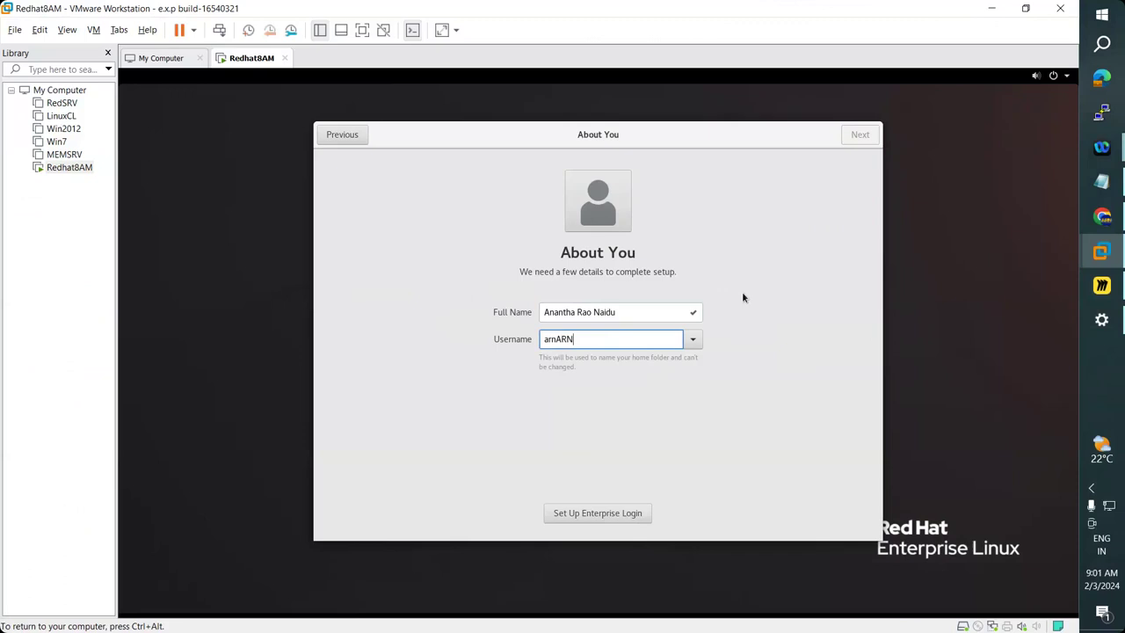
key(ctrl+a)
text(ARN)
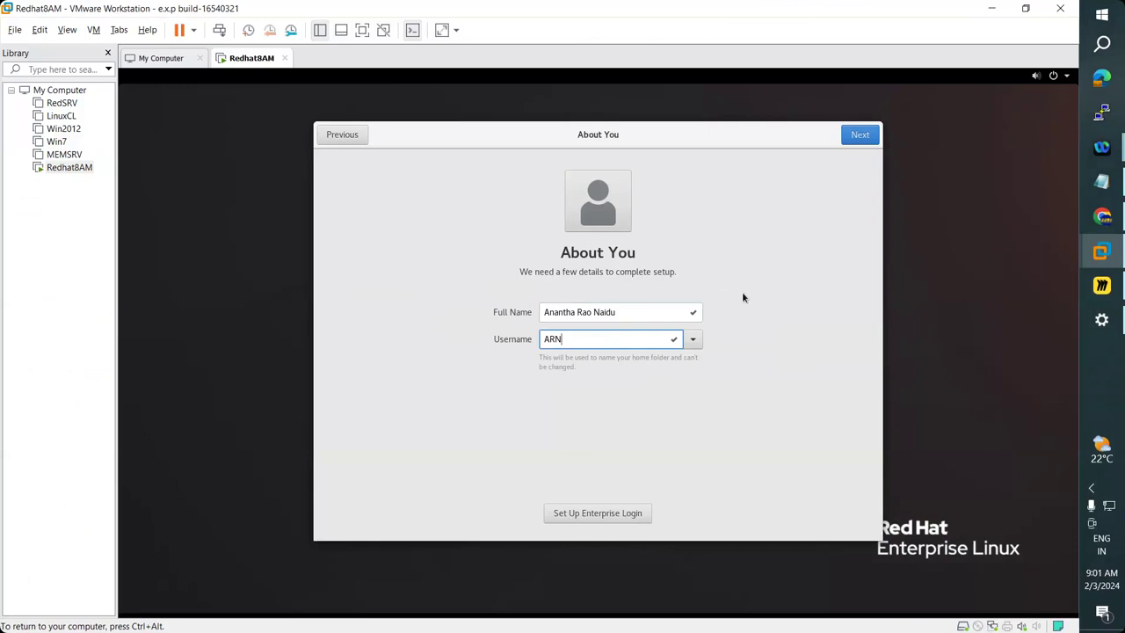
double_click(562, 339)
click(859, 136)
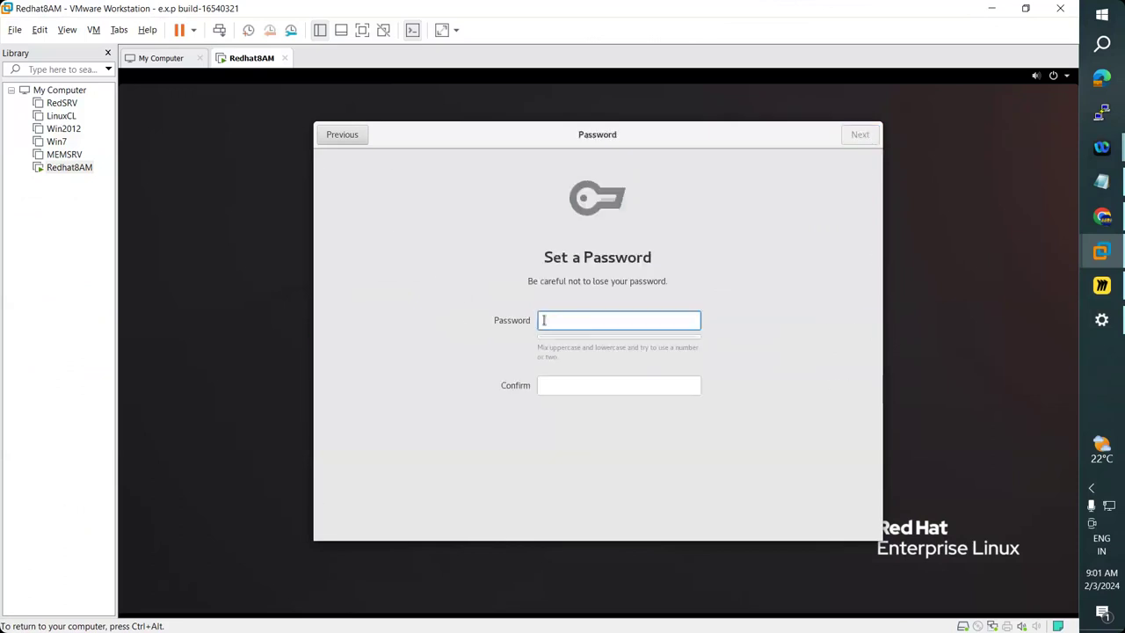
Enter a password, then go back and retype the username in lowercase.
text(•••••••••)
key(Tab)
text(•••••••••)
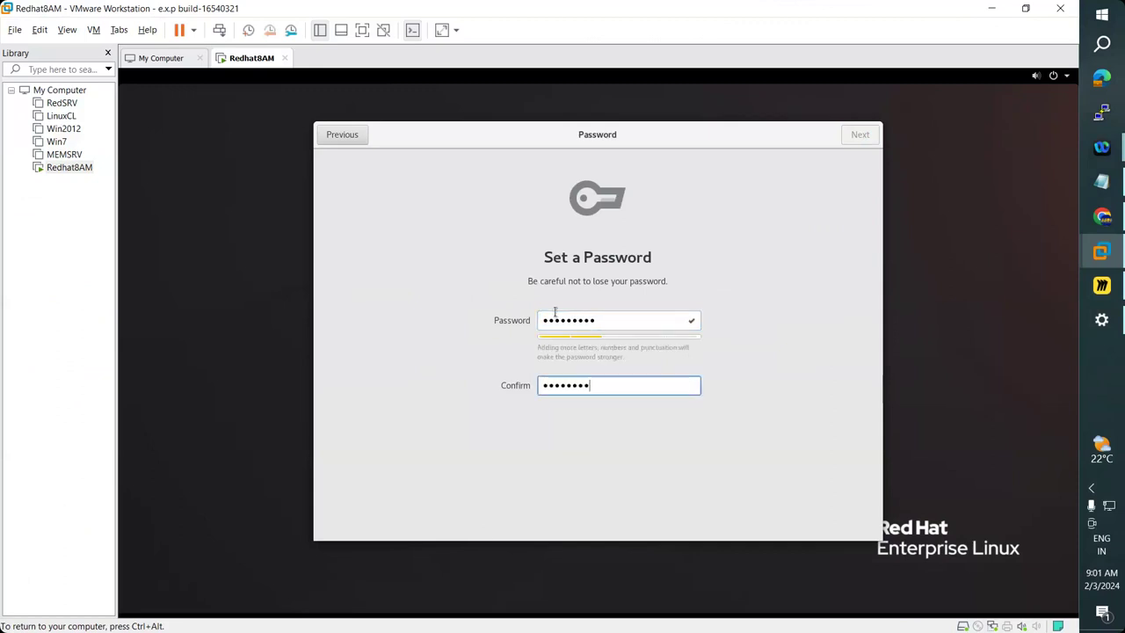
key(Return)
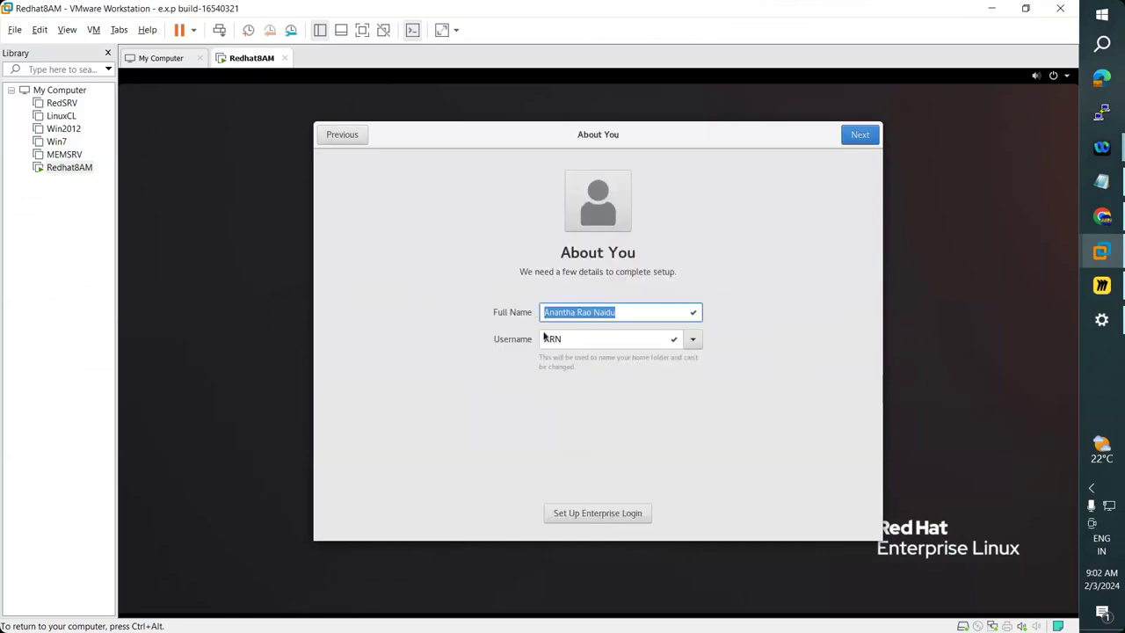
click(578, 343)
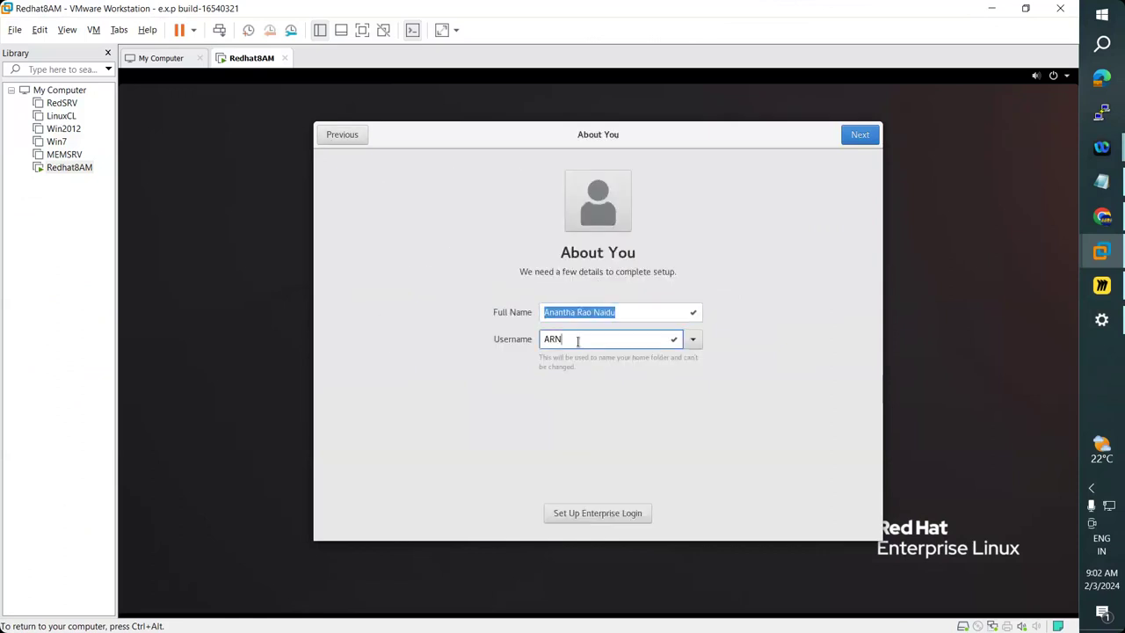
key(ctrl+a)
text(arn)
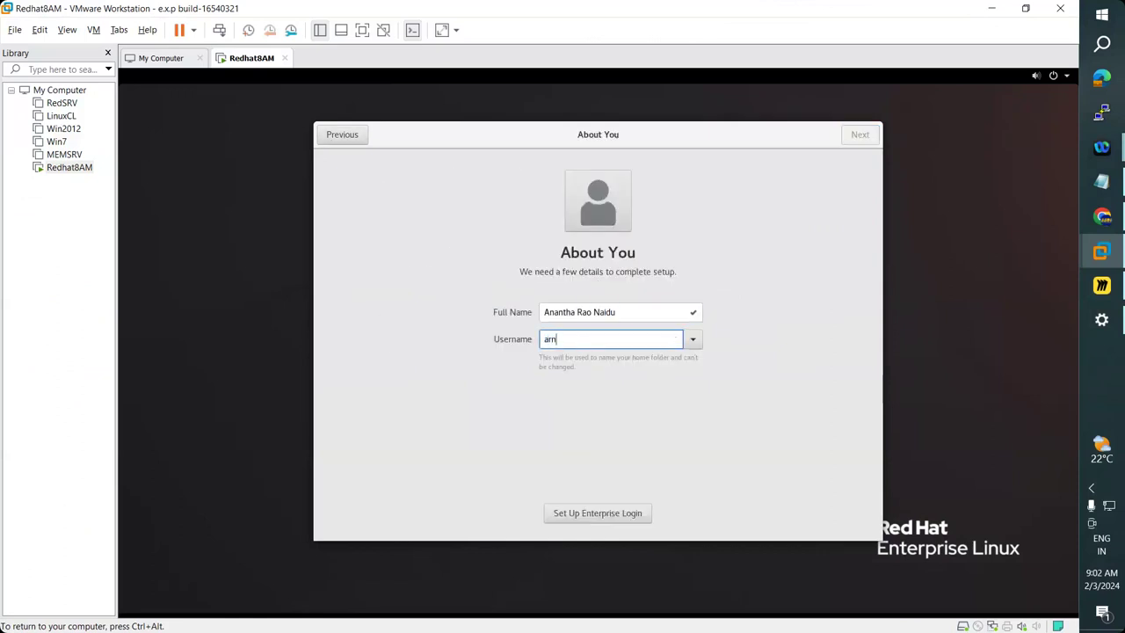
Set and confirm the account password, reaching the 'You're ready to go!' page.
click(858, 134)
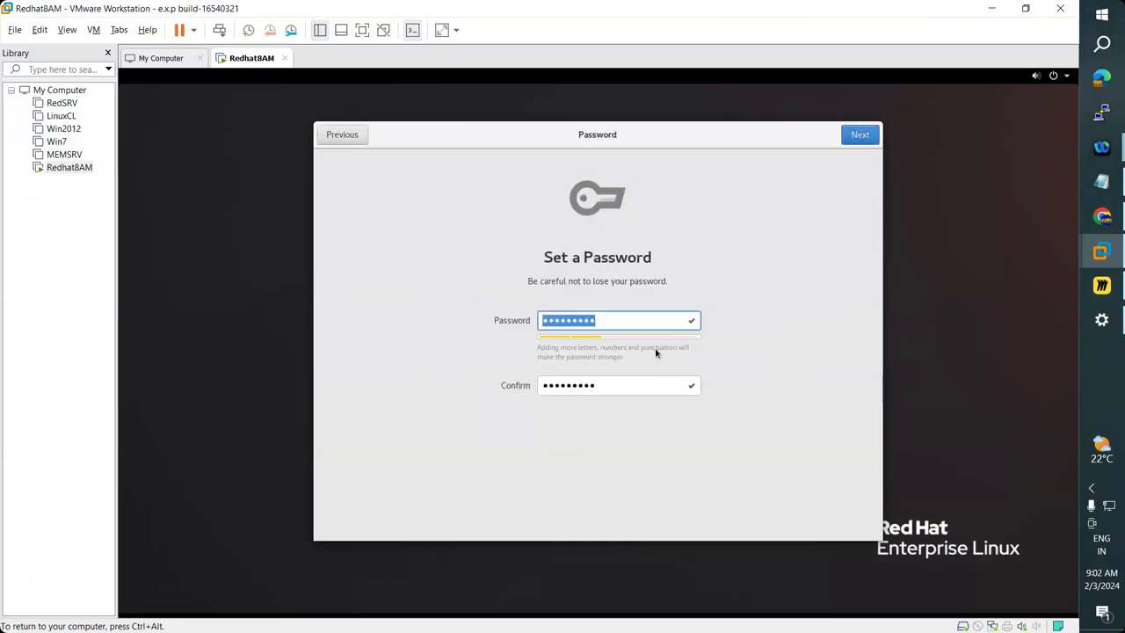
text(redha)
key(BackSpace)
key(BackSpace)
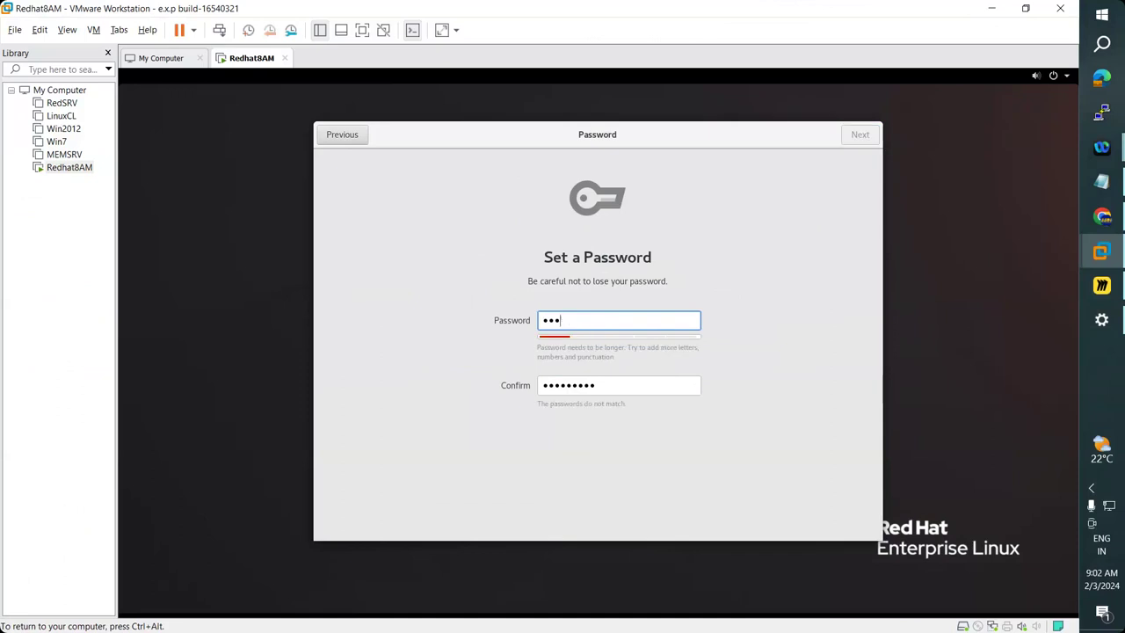
key(BackSpace)
key(BackSpace)
key(BackSpace)
text(redhat123)
key(Tab)
text(redhat123)
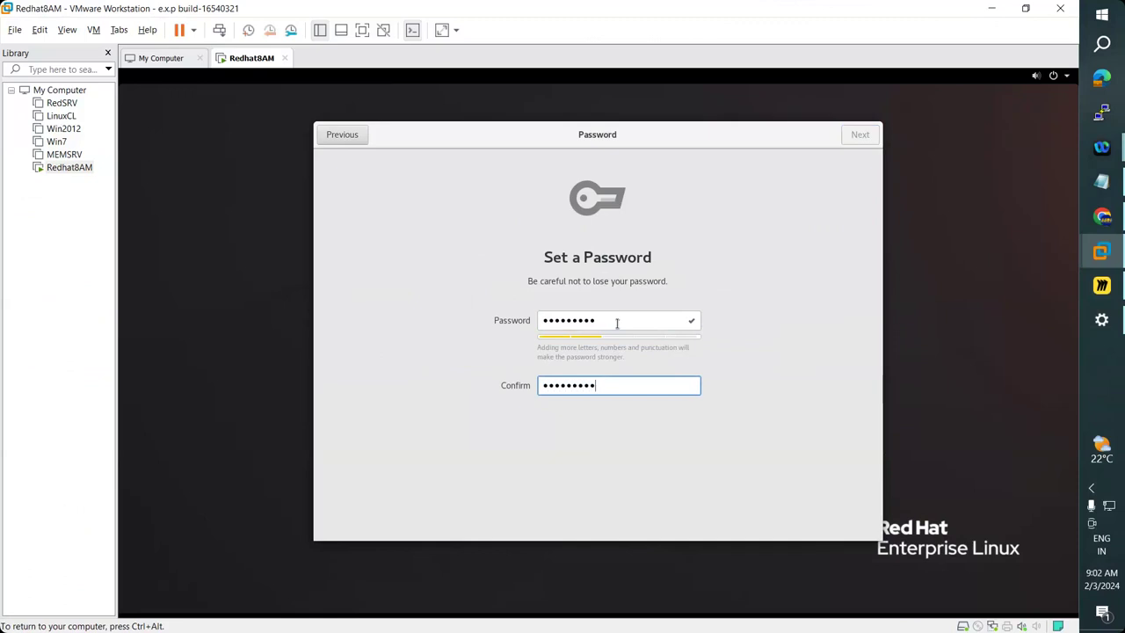
click(861, 135)
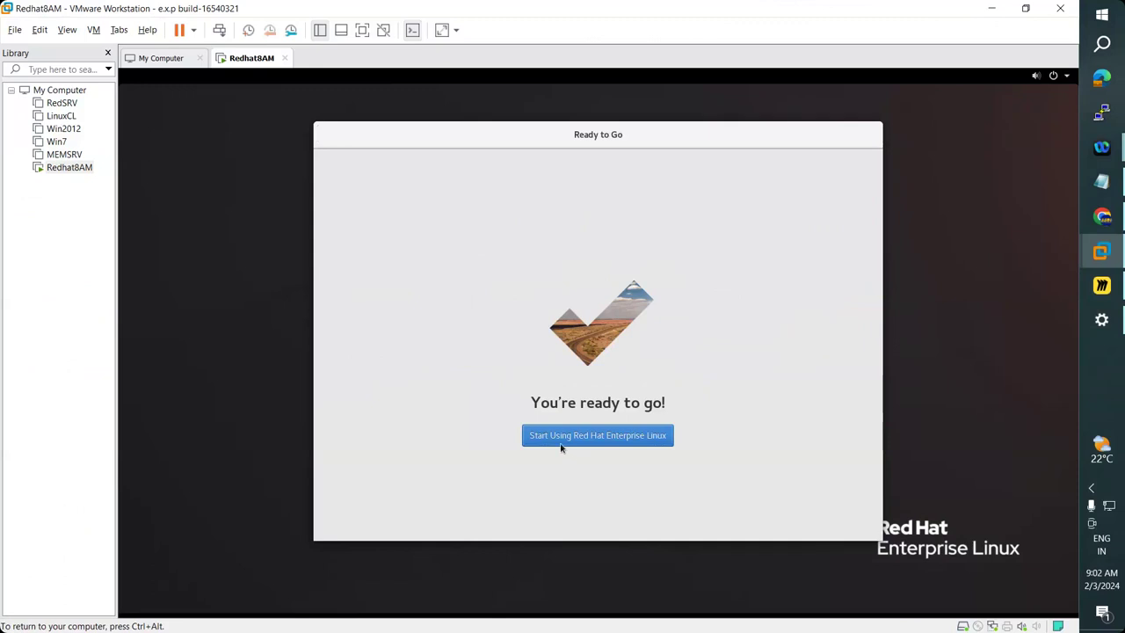
Close the GNOME Help window and launch a Terminal from the Activities overview.
click(560, 437)
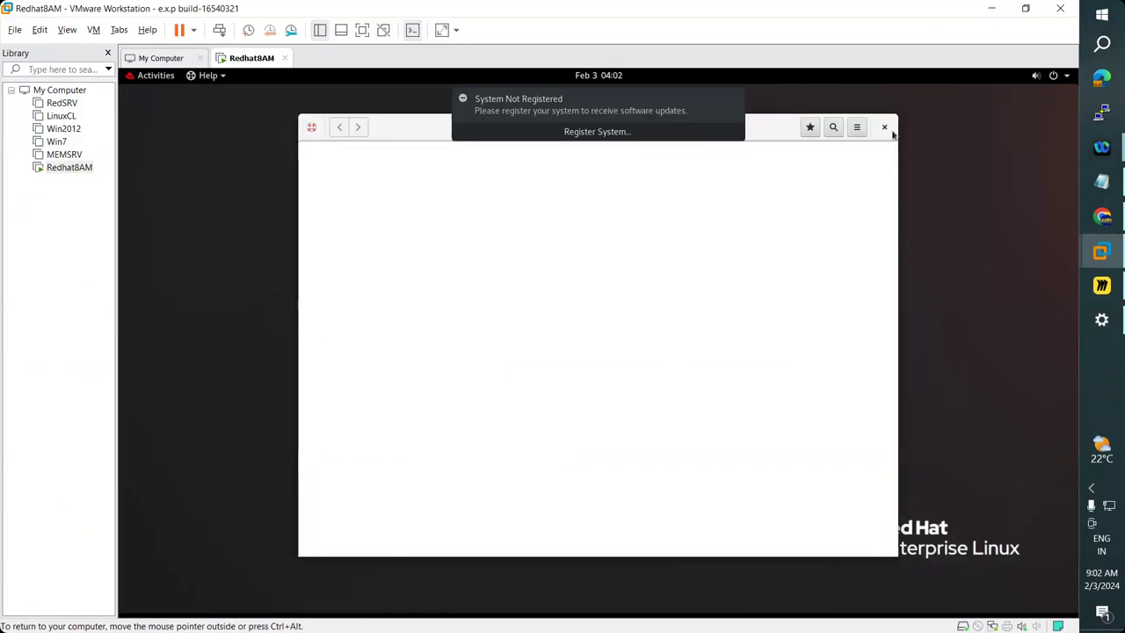
click(884, 127)
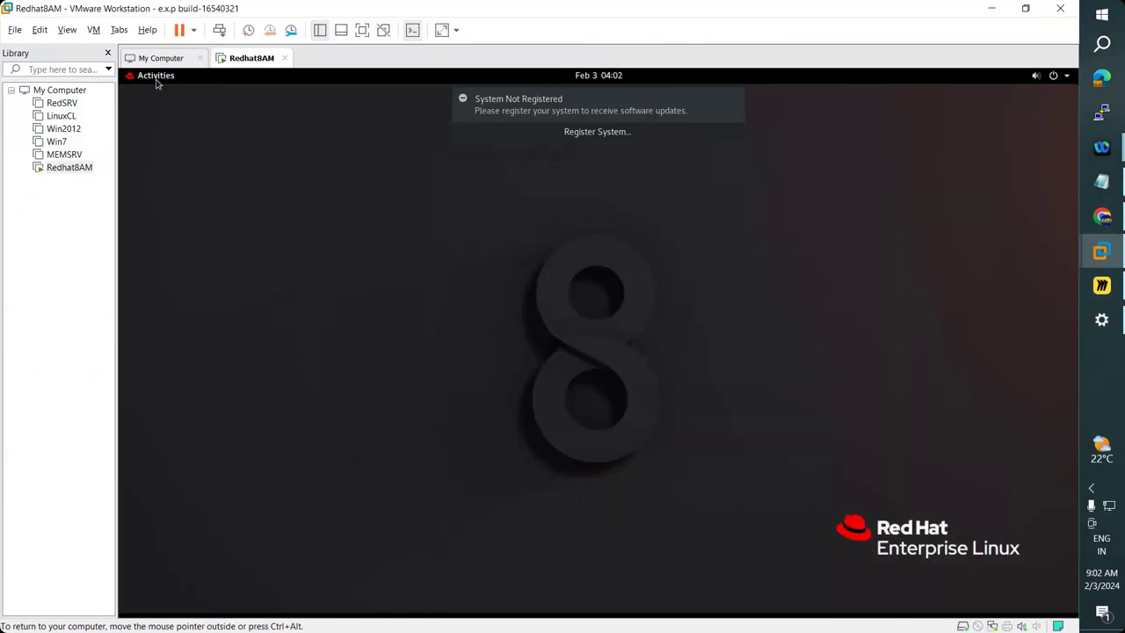
click(157, 77)
click(157, 442)
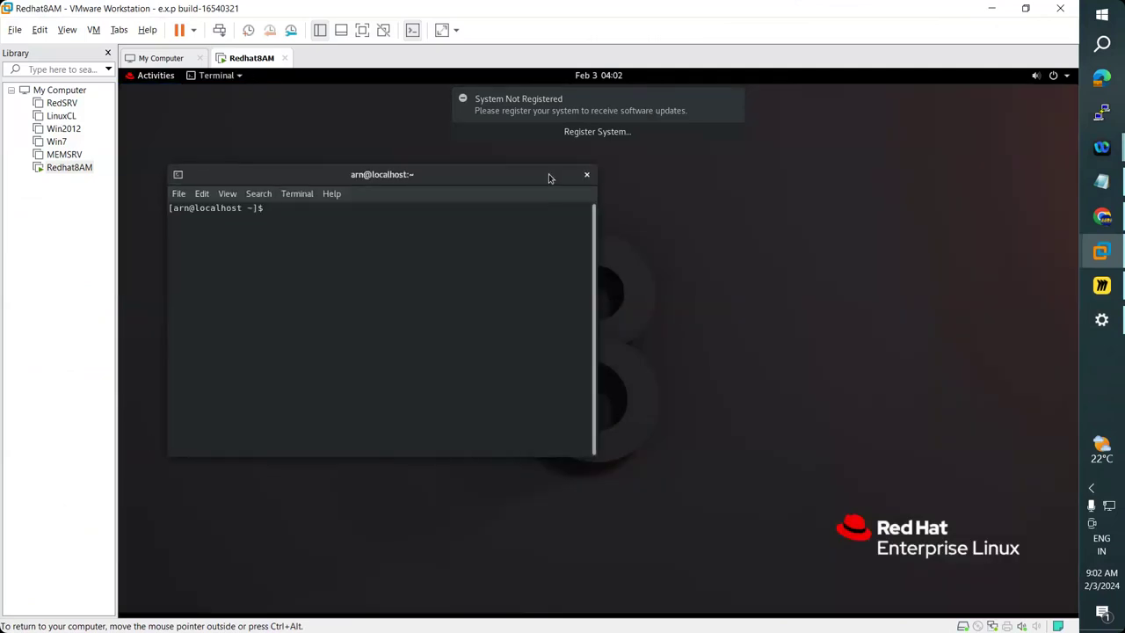
Maximize the terminal, run ls and ls -l on the home directory, then show the Windows desktop.
double_click(553, 175)
text(ls)
key(Return)
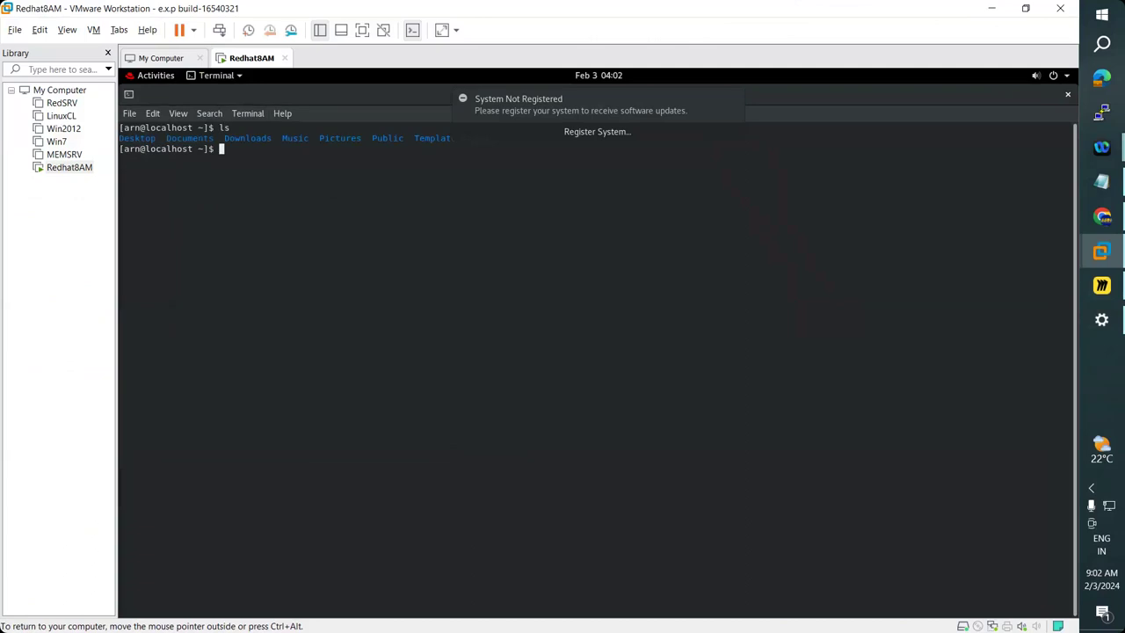
text(ls -l)
key(Return)
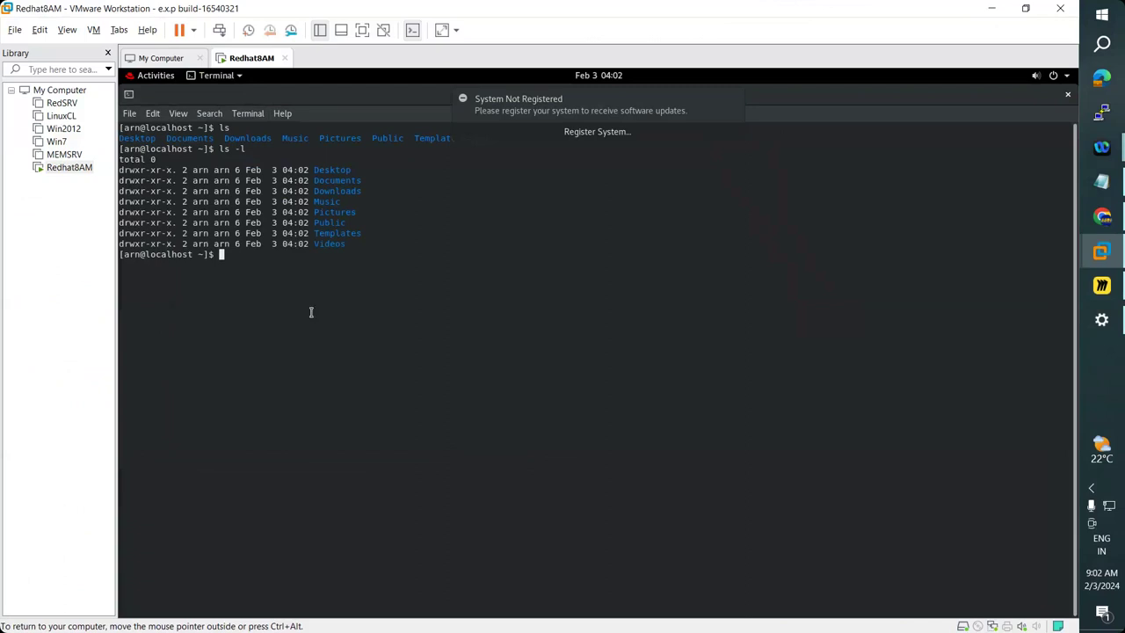
key(alt+Tab)
key(alt+Tab)
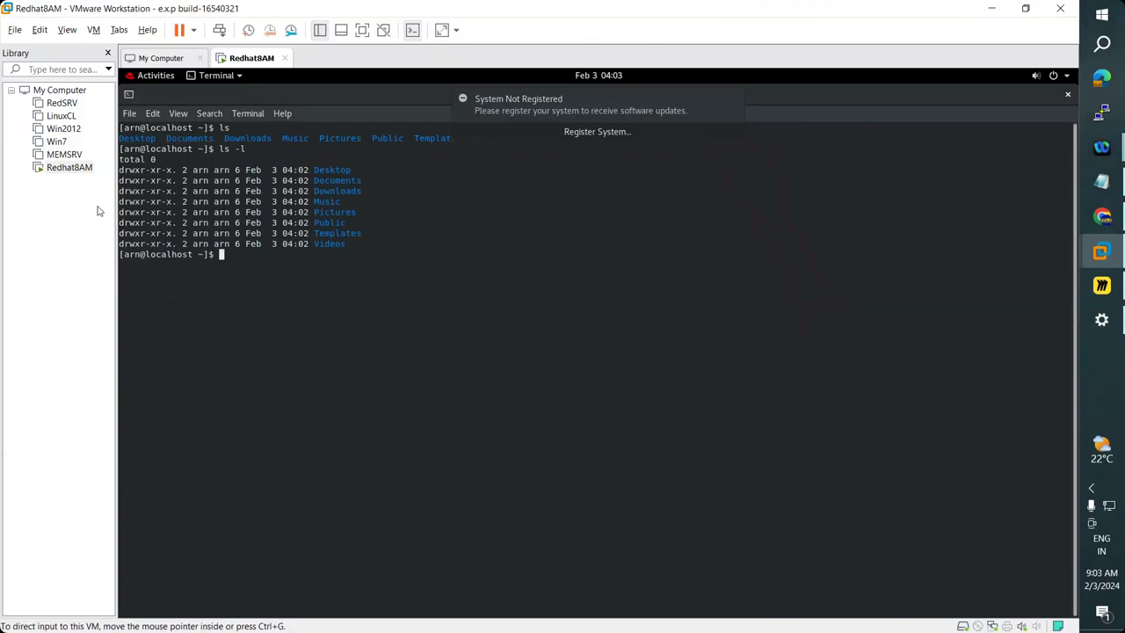
key(super+d)
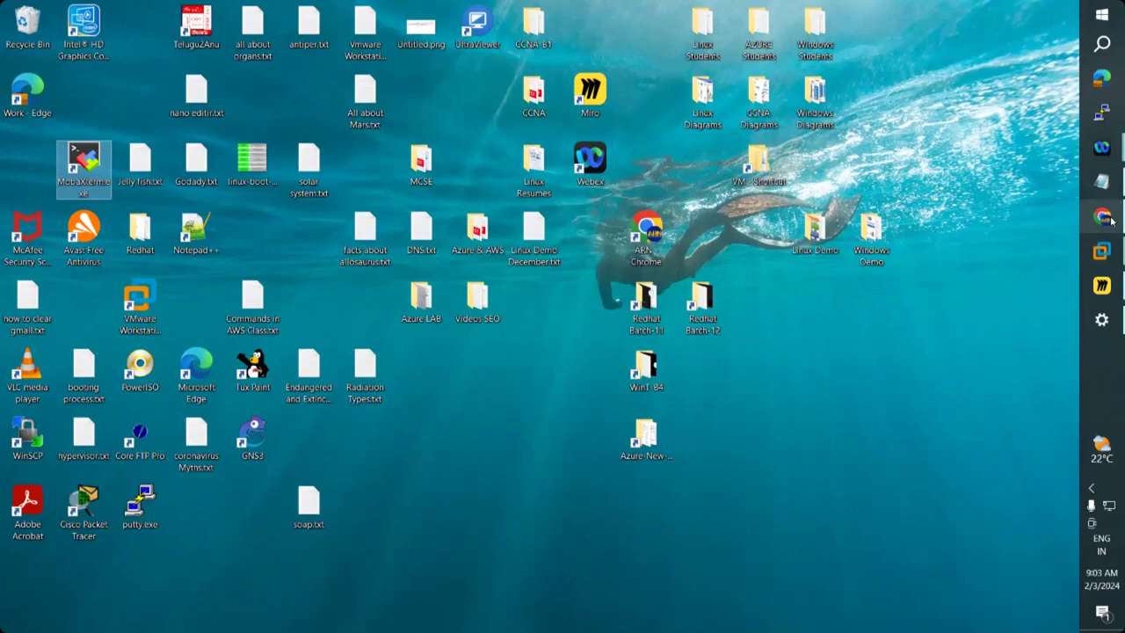
In Chrome, open the Download PuTTY result from the Yahoo search in a new tab.
click(1109, 220)
click(277, 15)
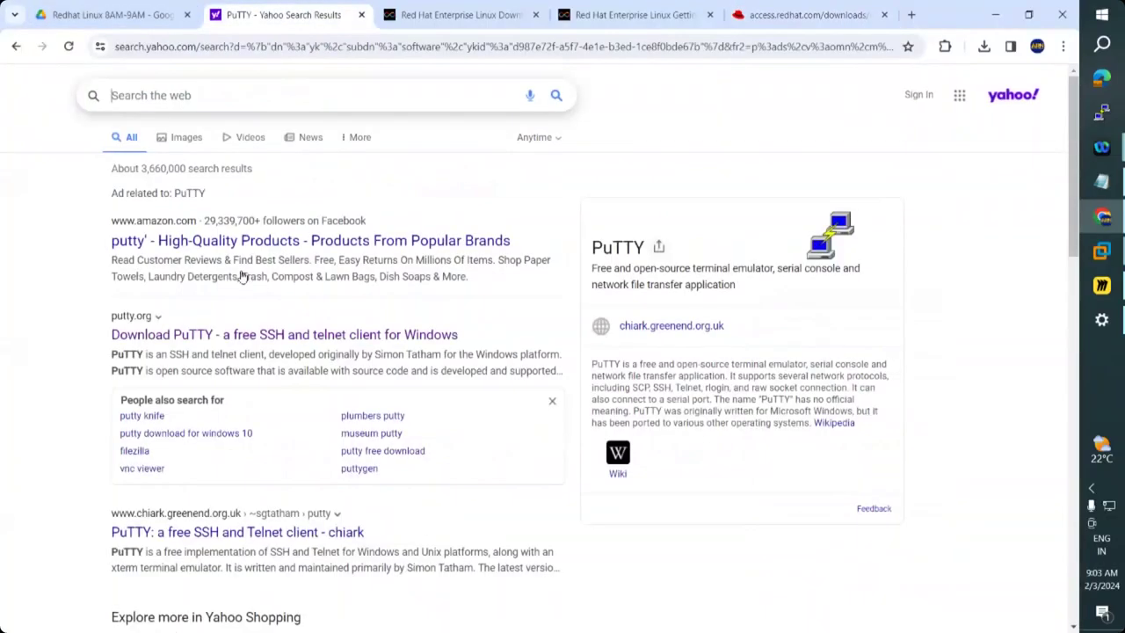
click(239, 335)
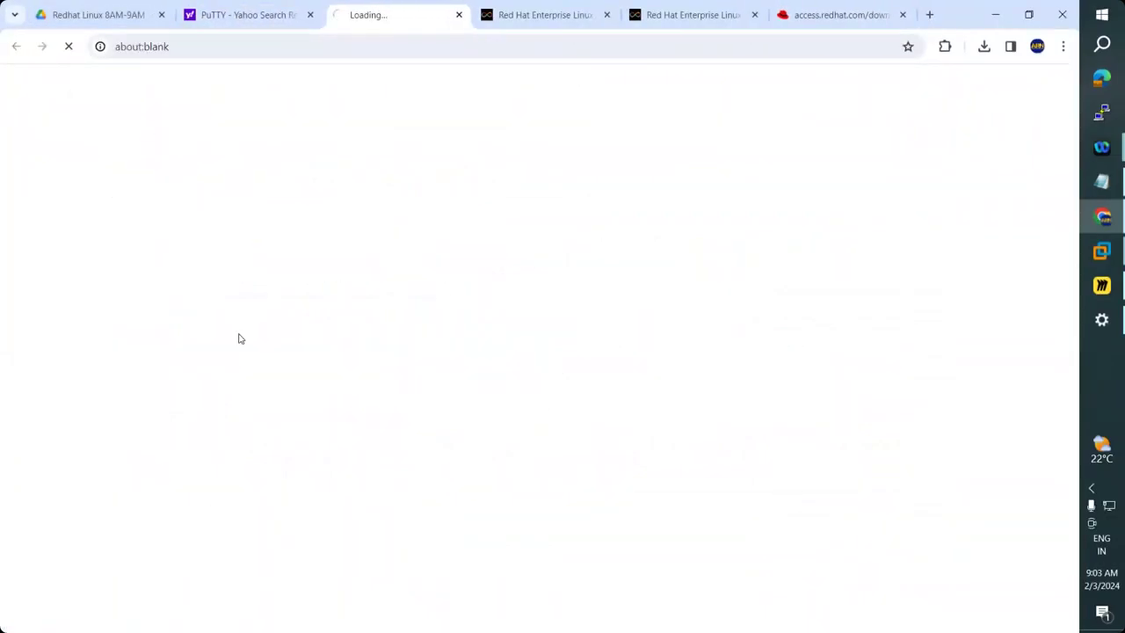
click(313, 5)
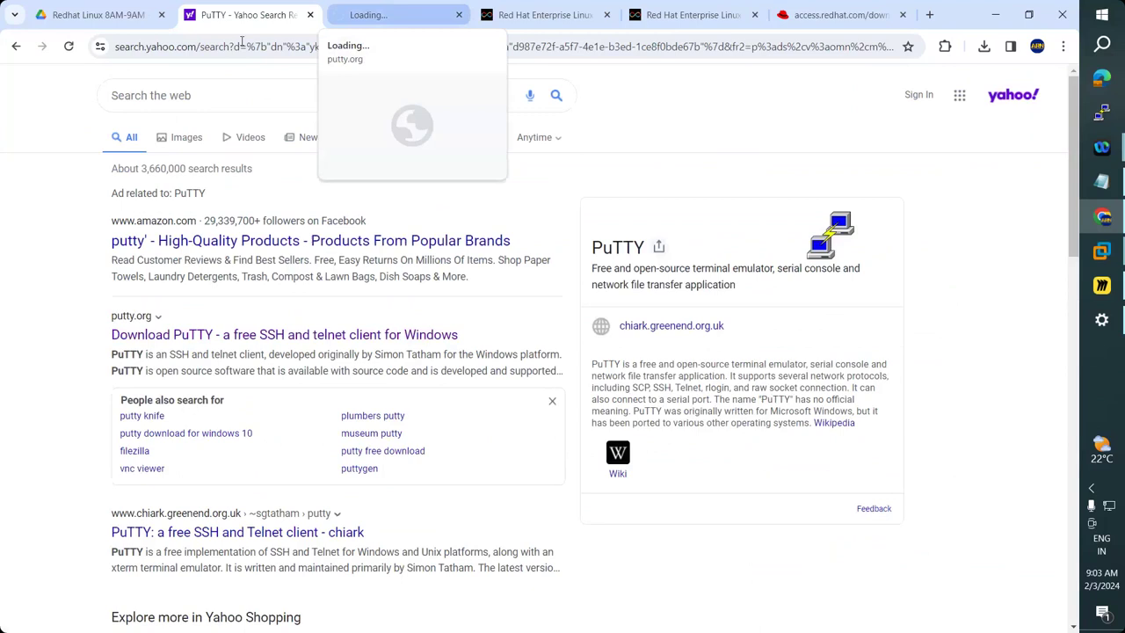
click(389, 14)
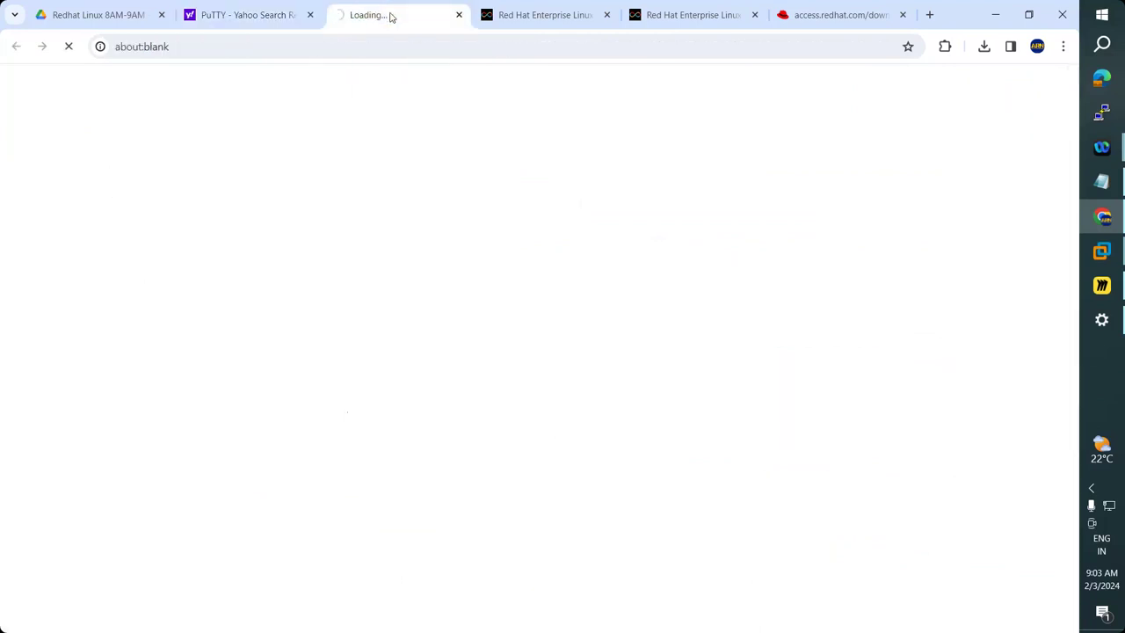
Close the three Red Hat download tabs and return to the PuTTY search results.
click(558, 15)
click(607, 15)
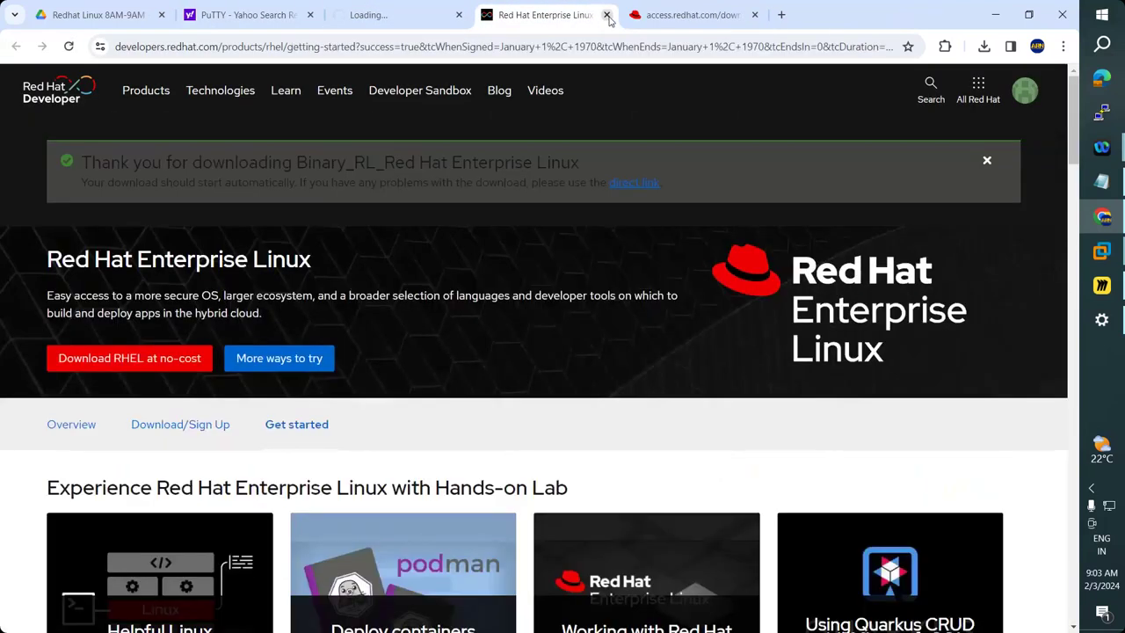
click(607, 15)
click(607, 15)
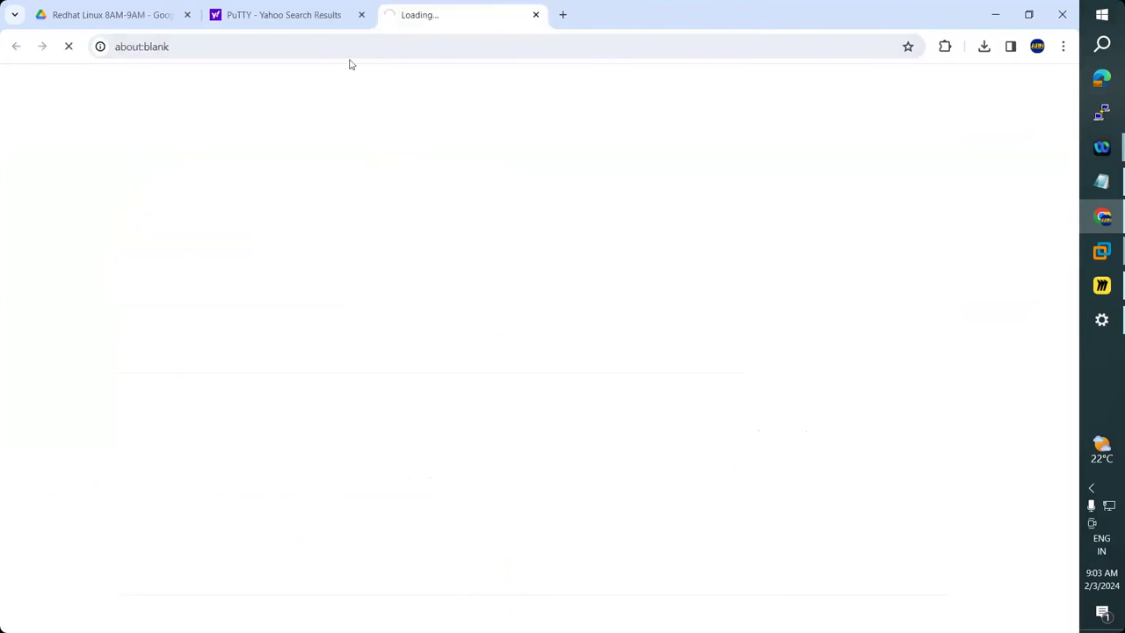
click(292, 21)
Check the still-loading putty.org tab and go back to the PuTTY results.
click(410, 14)
click(268, 18)
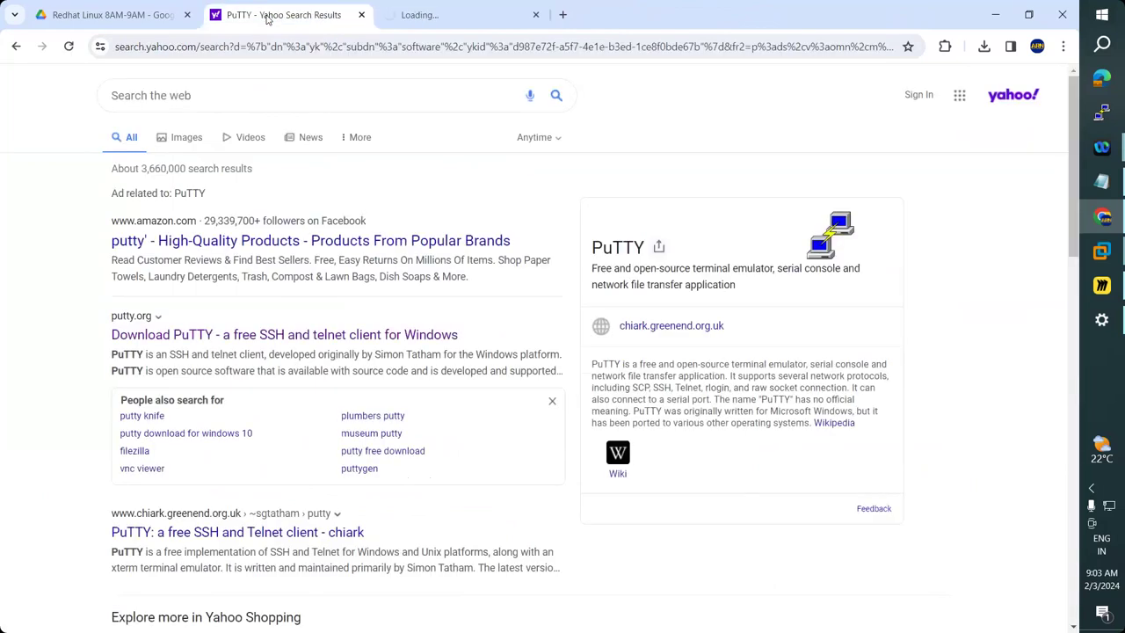
click(466, 18)
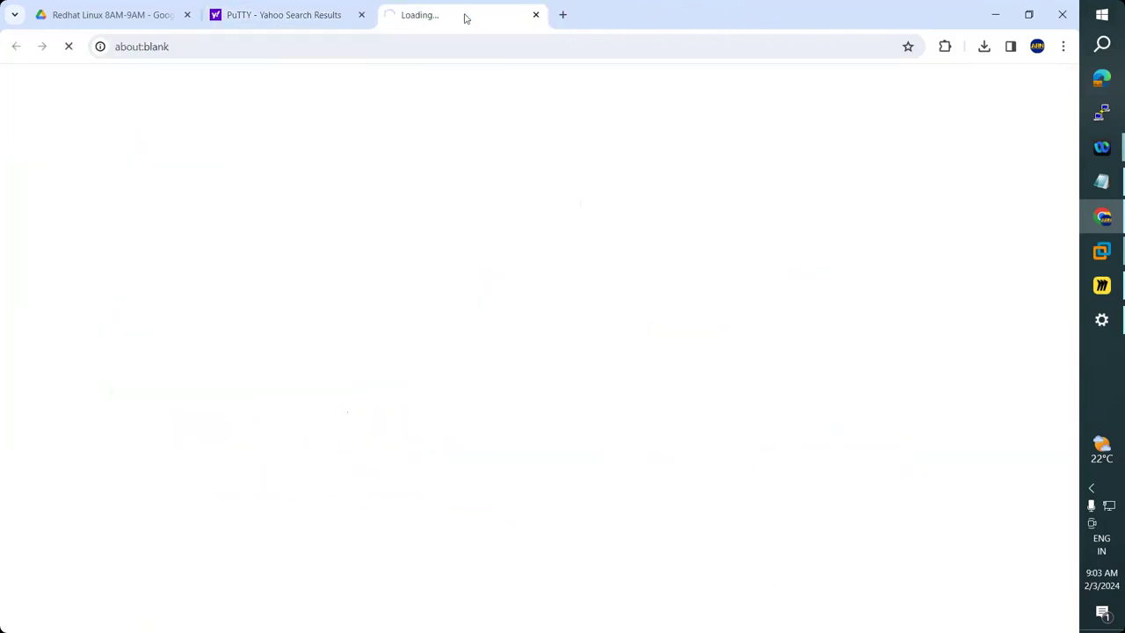
click(250, 13)
scroll(242, 373, down, 3)
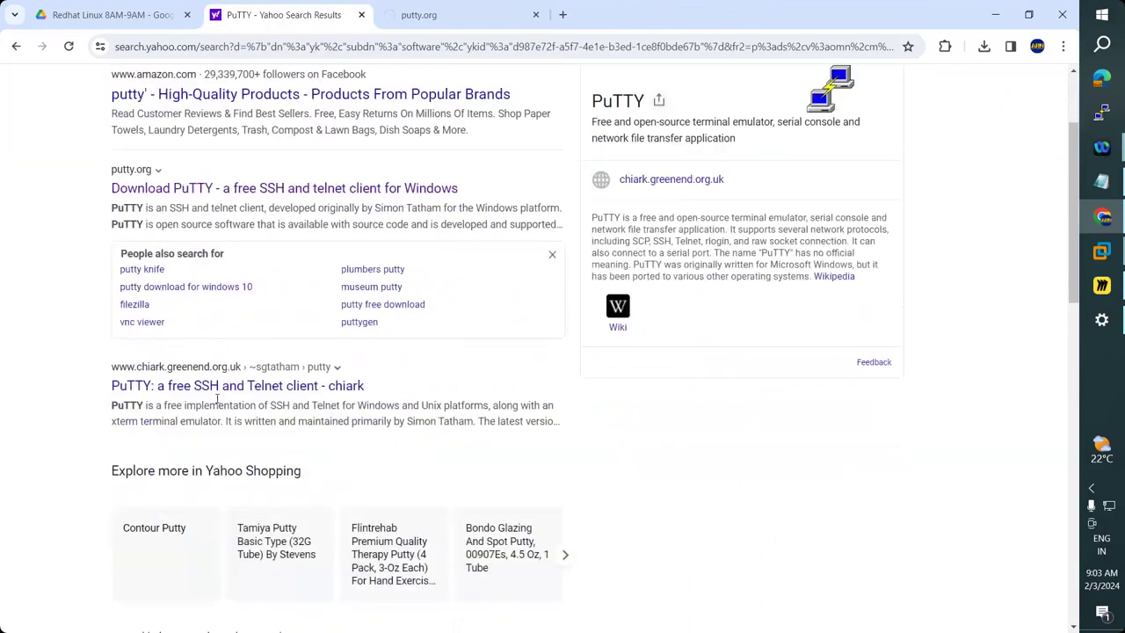
scroll(236, 348, up, 3)
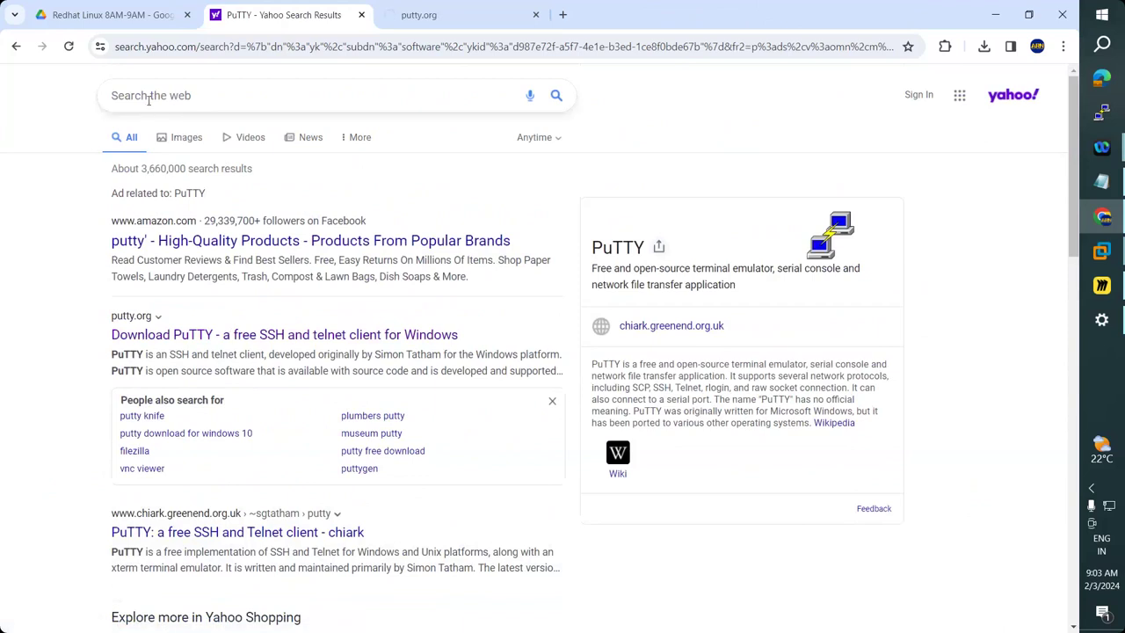
Go to google.com and search for putty.org.
click(232, 45)
text(goog)
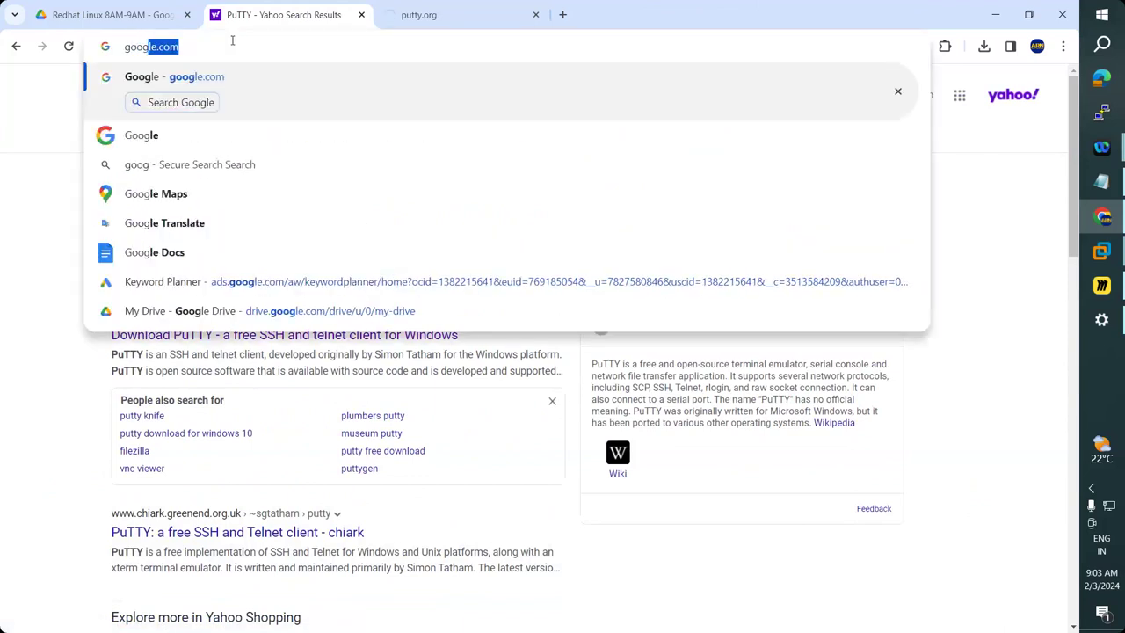
key(Return)
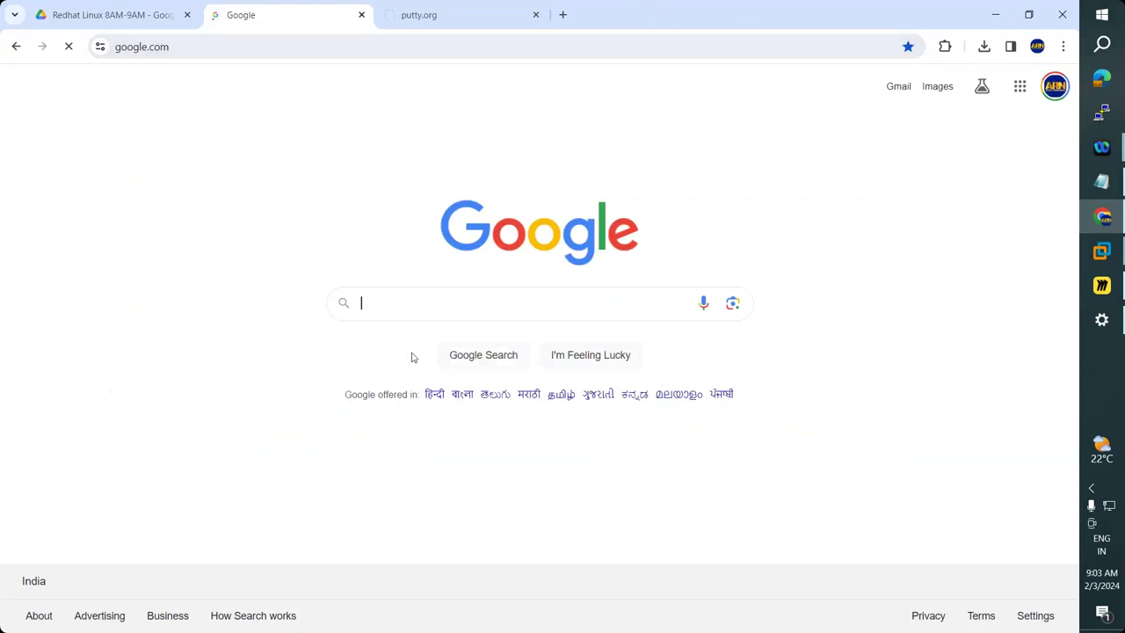
click(376, 310)
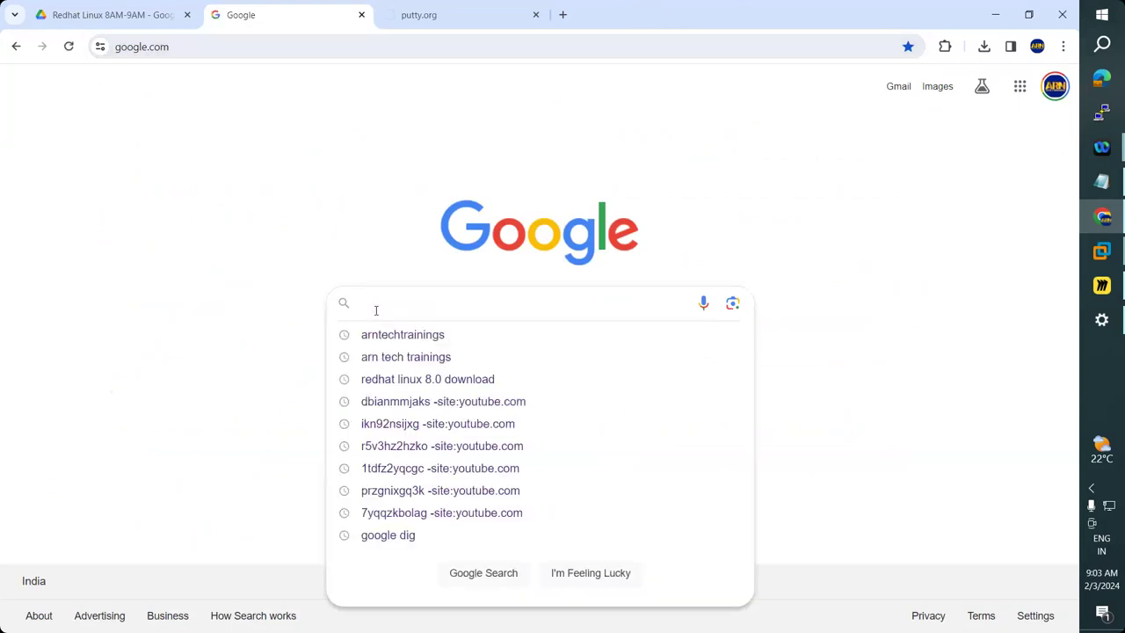
text(putt)
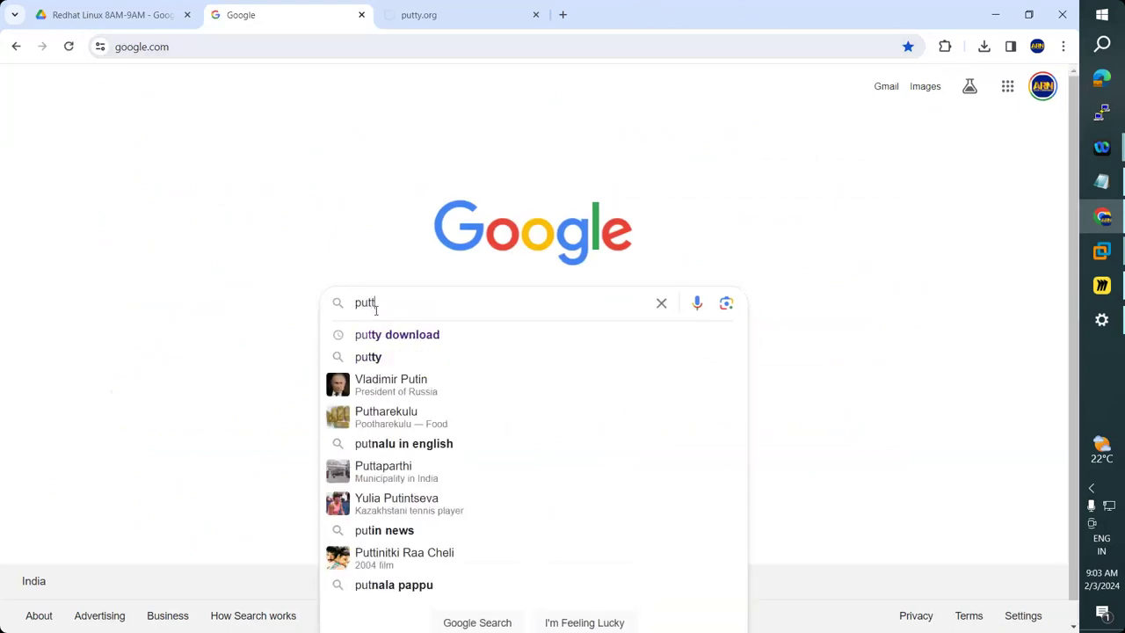
text(y.org)
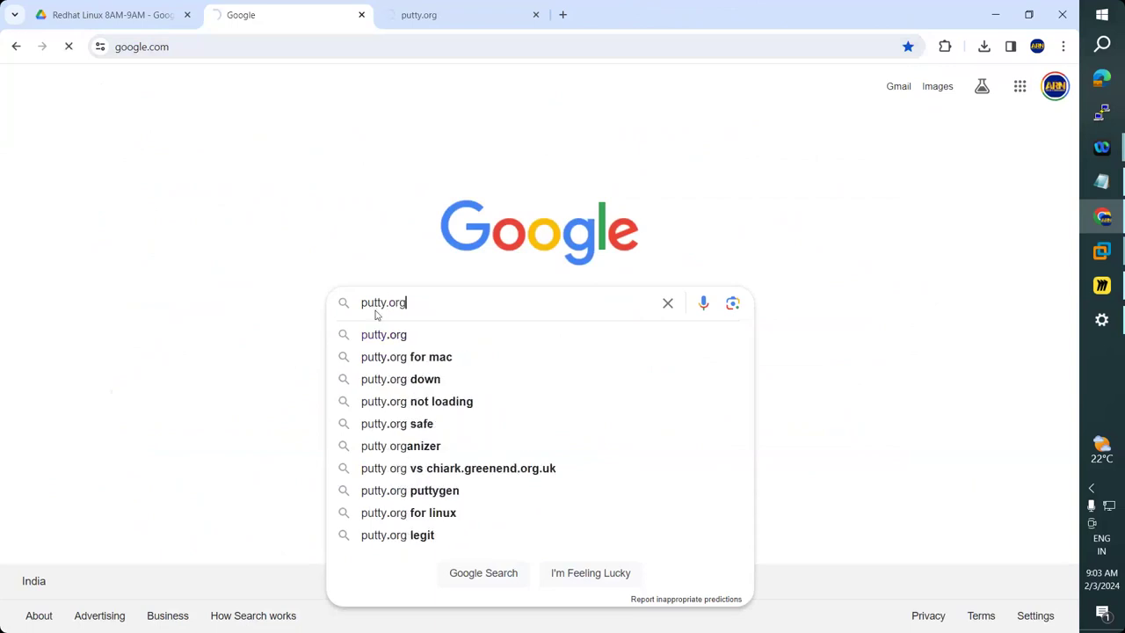
key(Return)
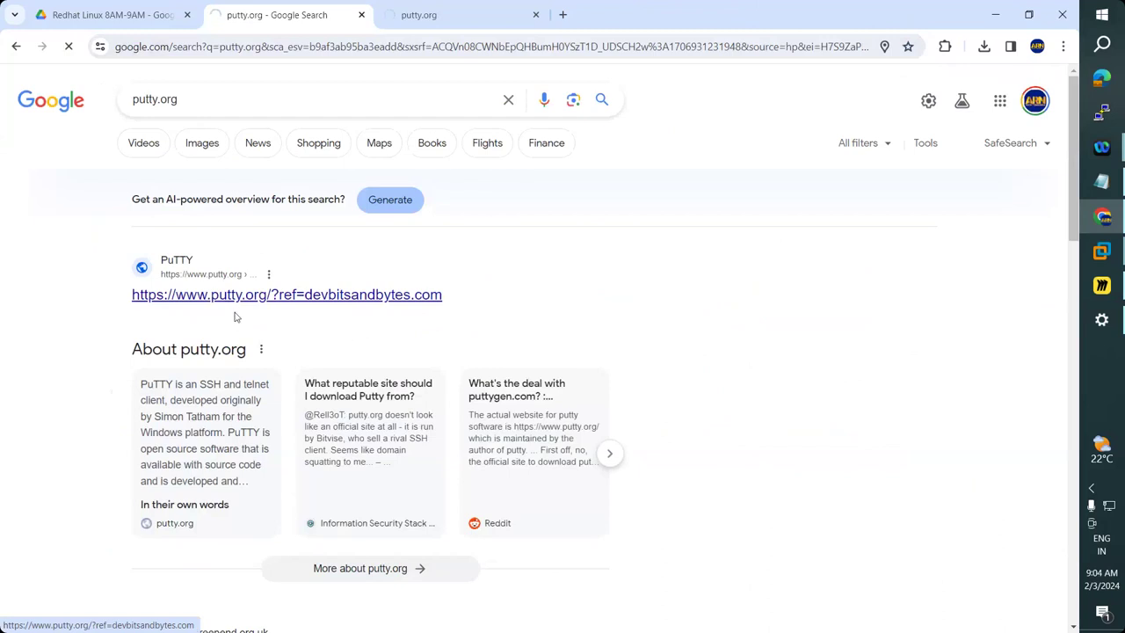
scroll(230, 310, down, 4)
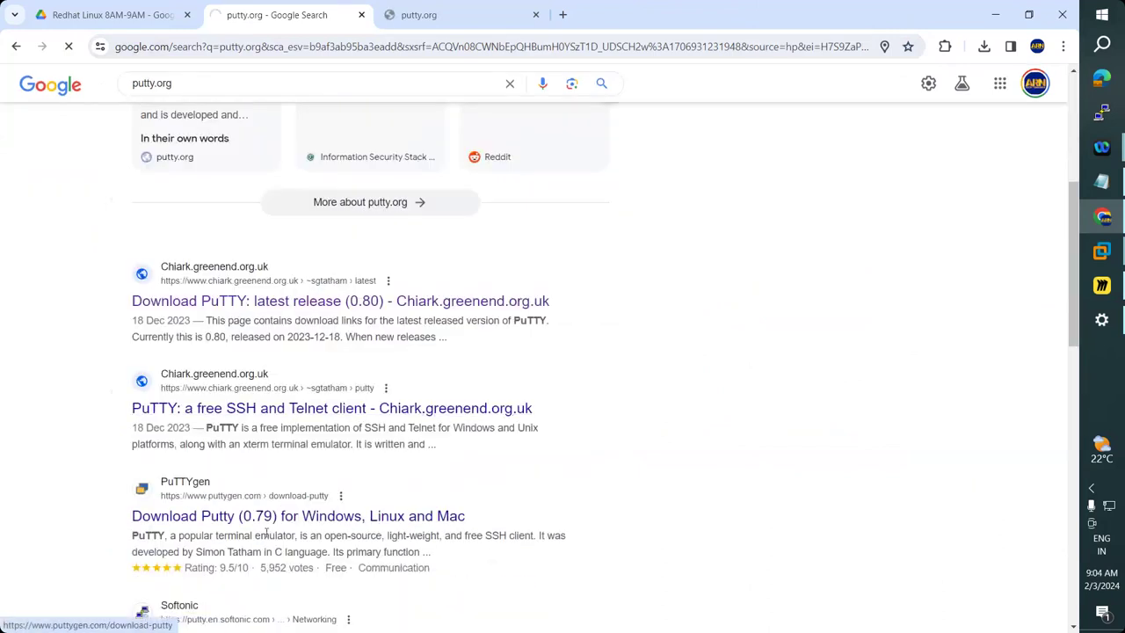
scroll(275, 525, down, 3)
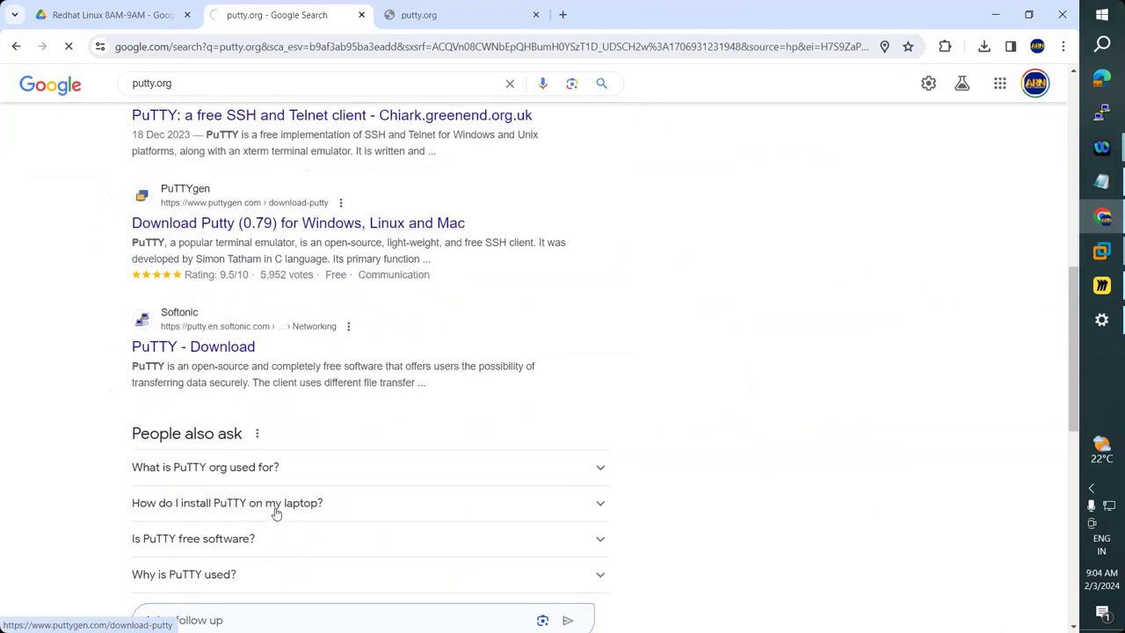
Close the unreachable putty.org tab and start trimming the search query.
click(465, 26)
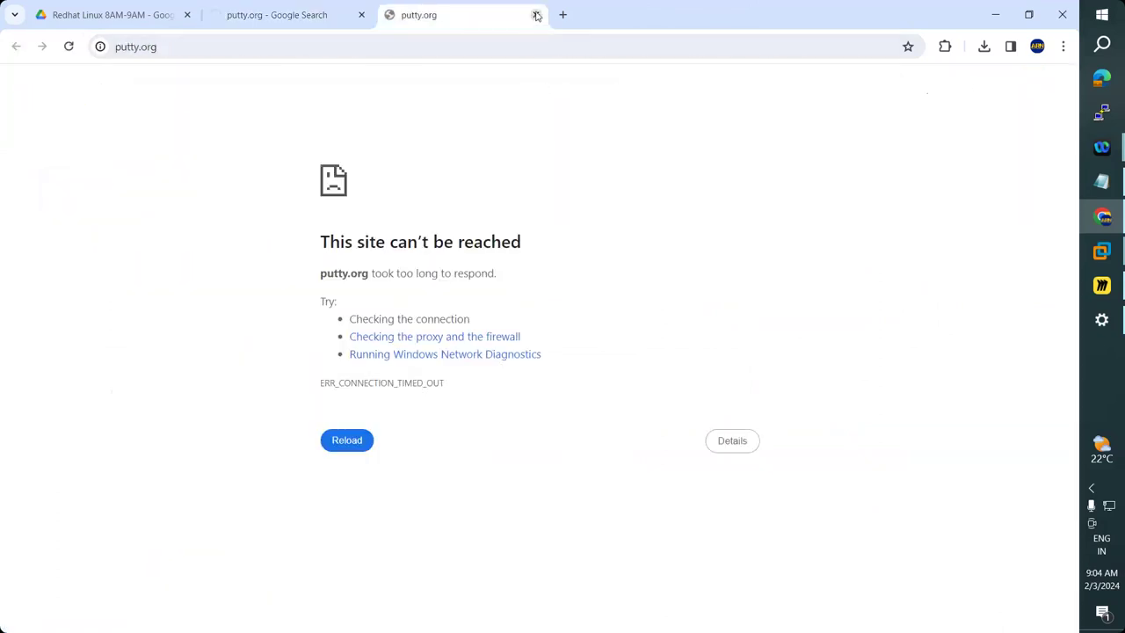
key(ctrl+w)
scroll(255, 387, down, 6)
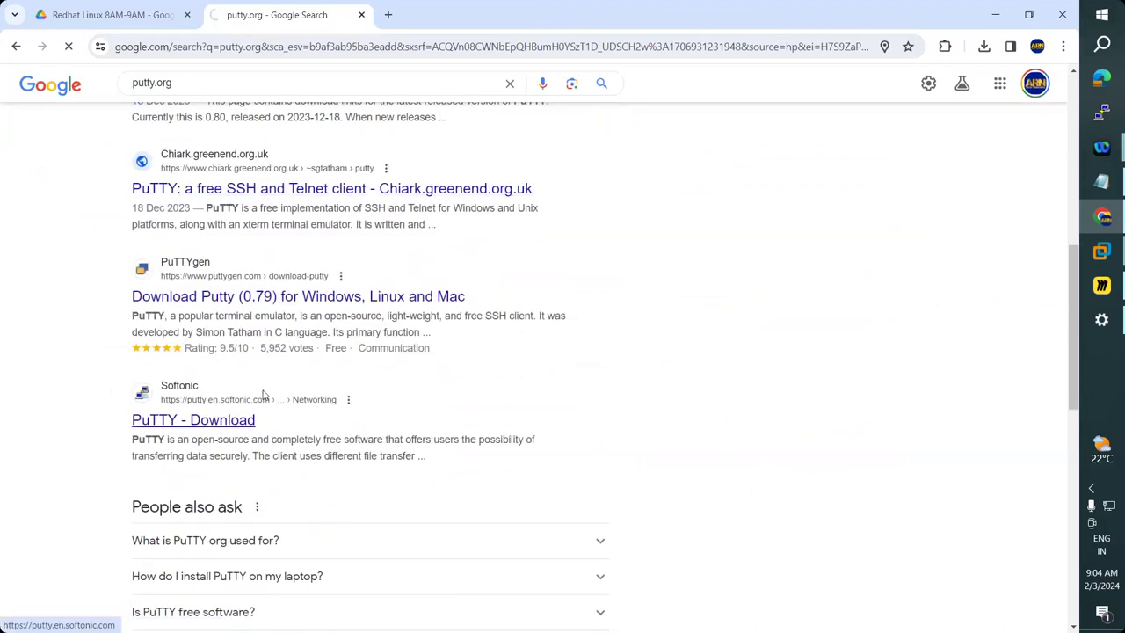
scroll(263, 394, up, 6)
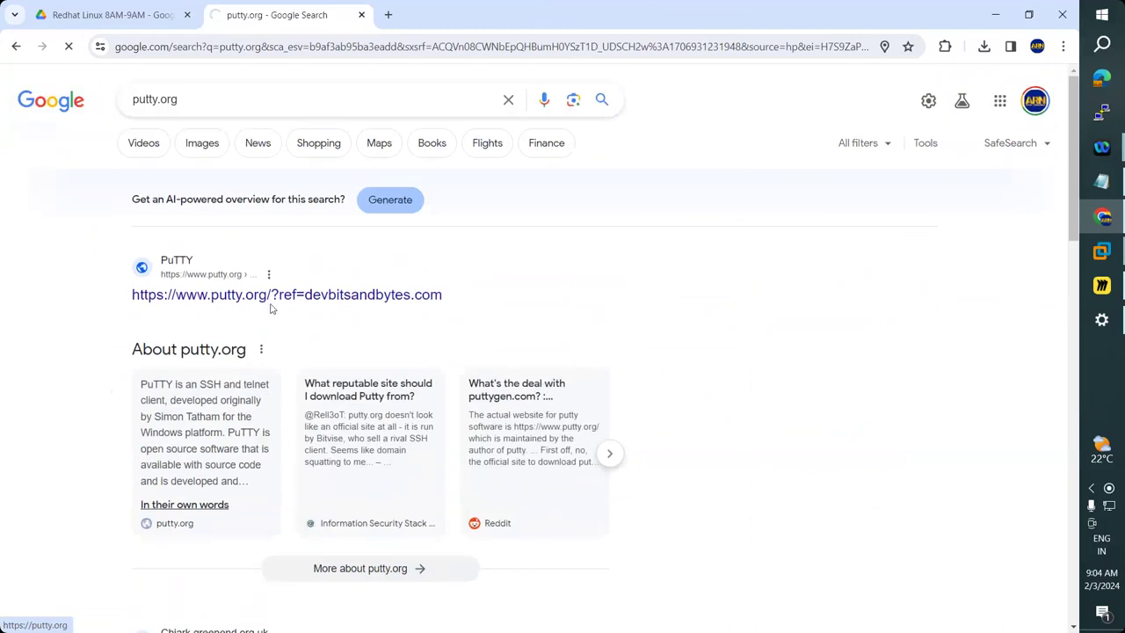
click(197, 97)
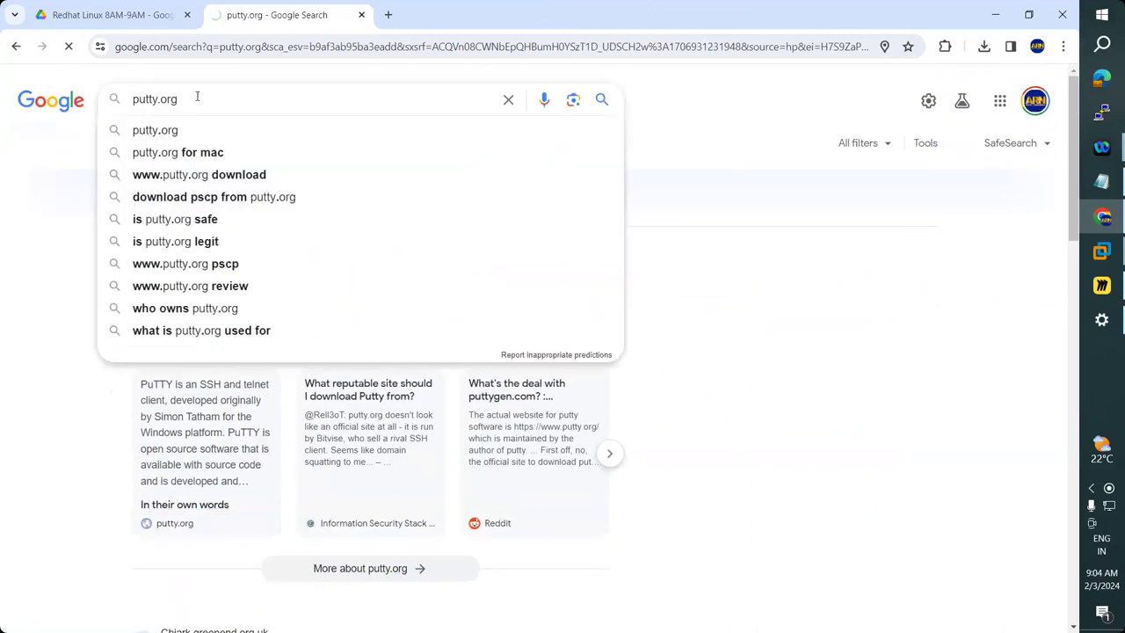
key(BackSpace)
key(BackSpace)
key(BackSpace)
key(BackSpace)
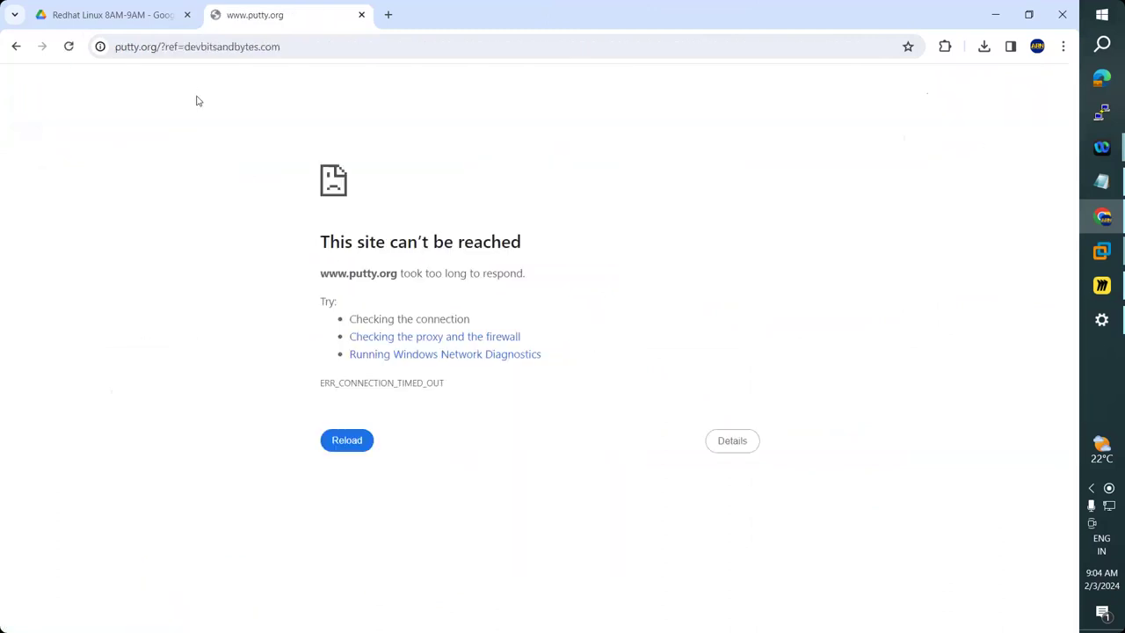
Reload google.com and search for 'putty'.
click(253, 49)
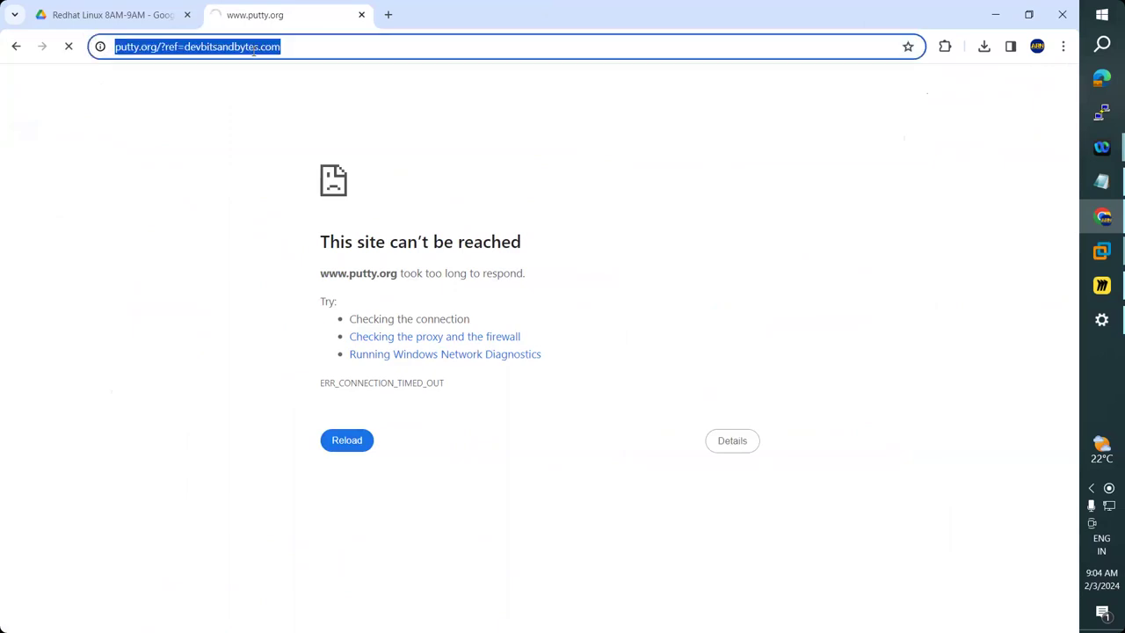
text(google.com)
key(Return)
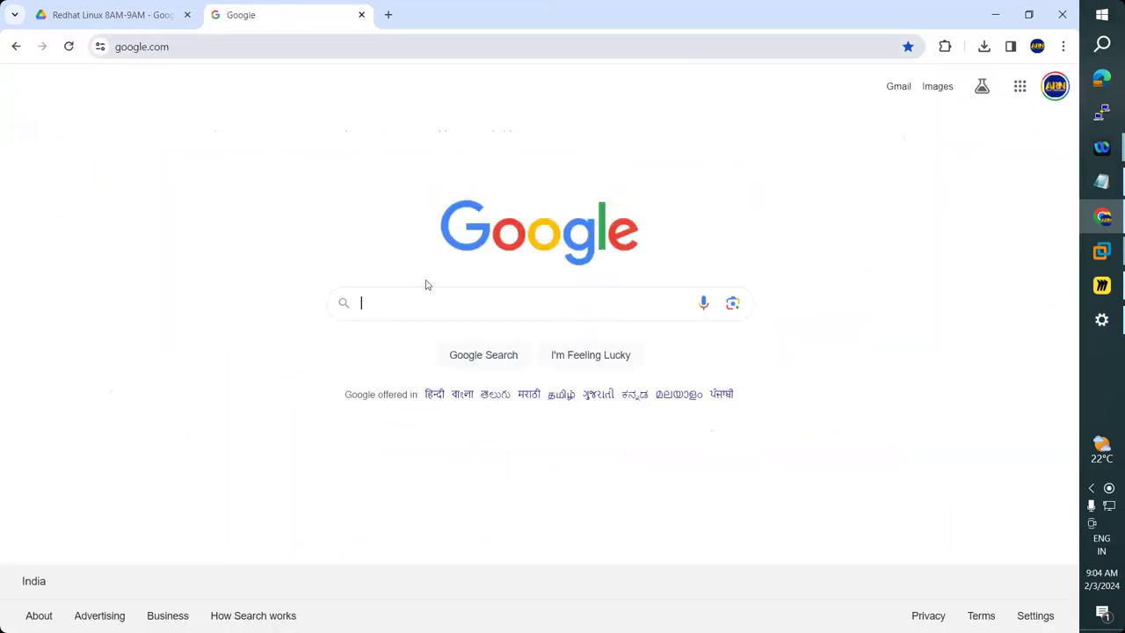
click(402, 308)
text(putt)
key(Return)
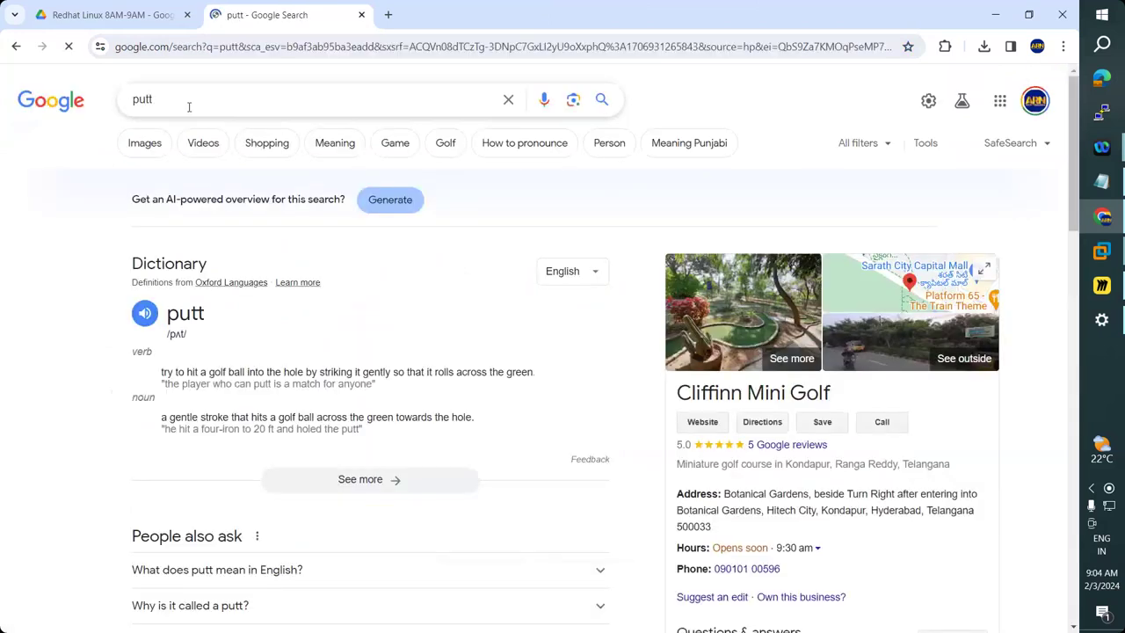
click(188, 106)
text(y)
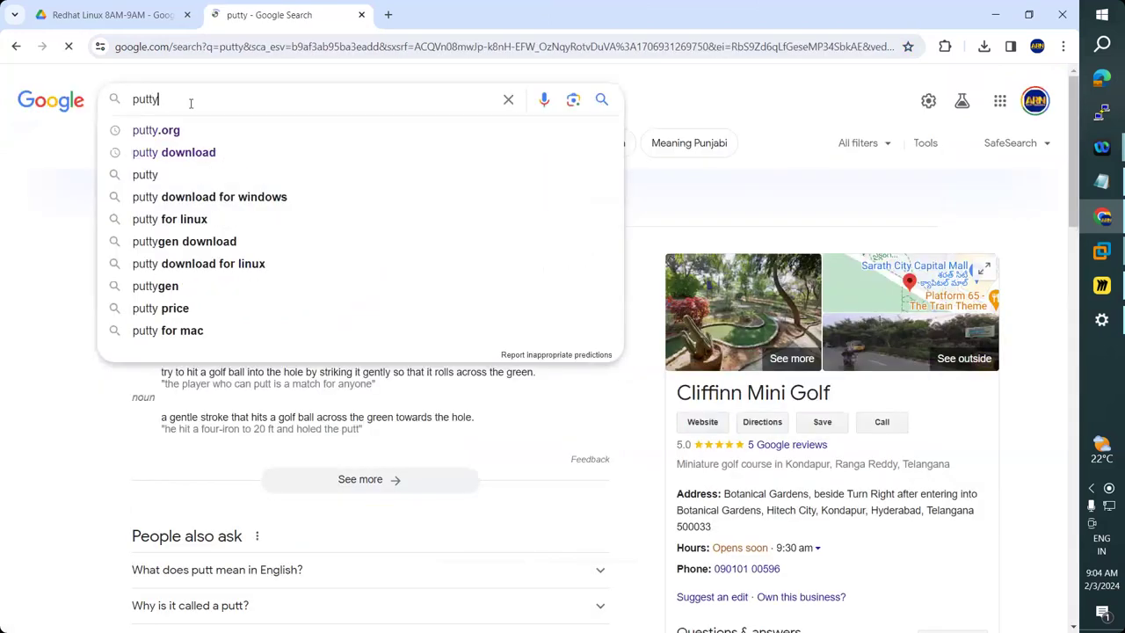
key(Return)
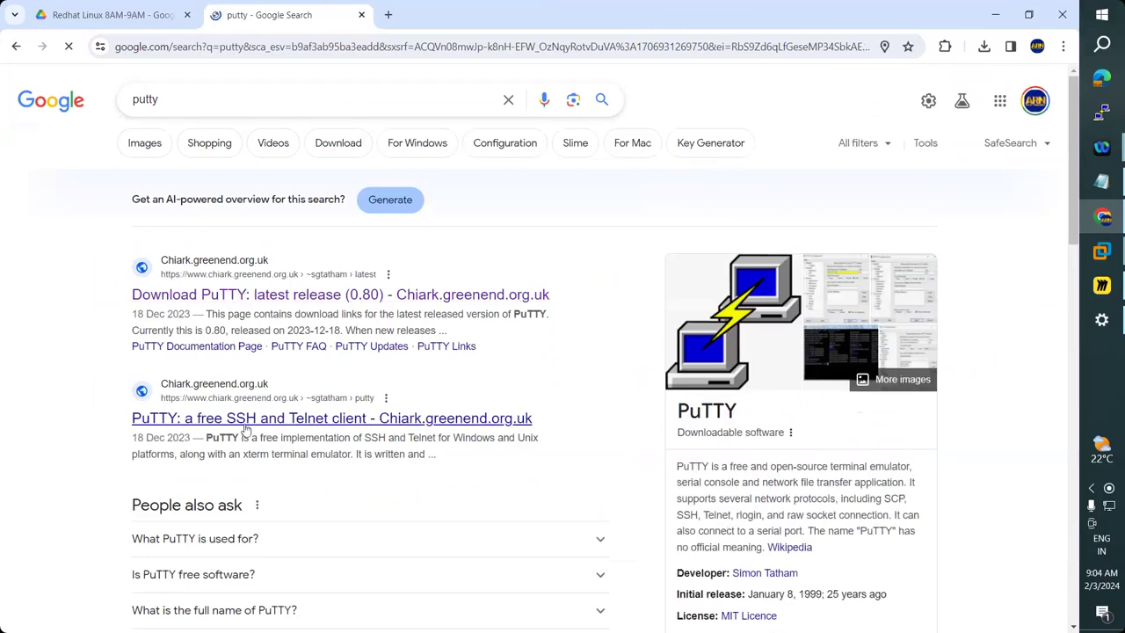
Scan the putty results and open the chiark.greenend.org.uk PuTTY page.
scroll(247, 431, down, 2)
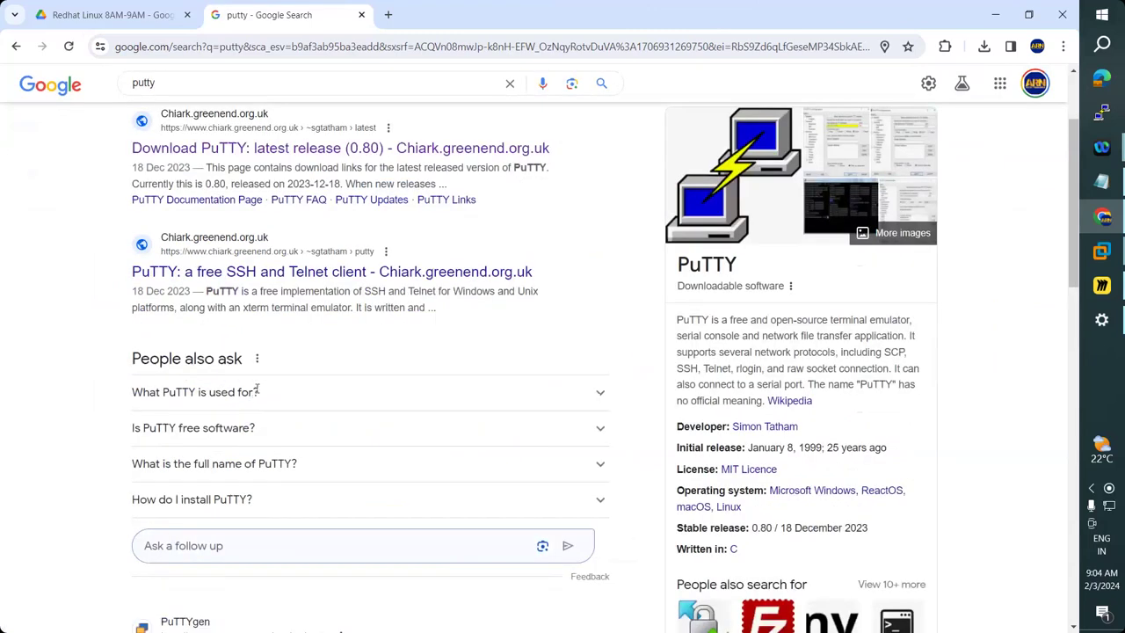
scroll(257, 389, down, 4)
scroll(264, 389, down, 2)
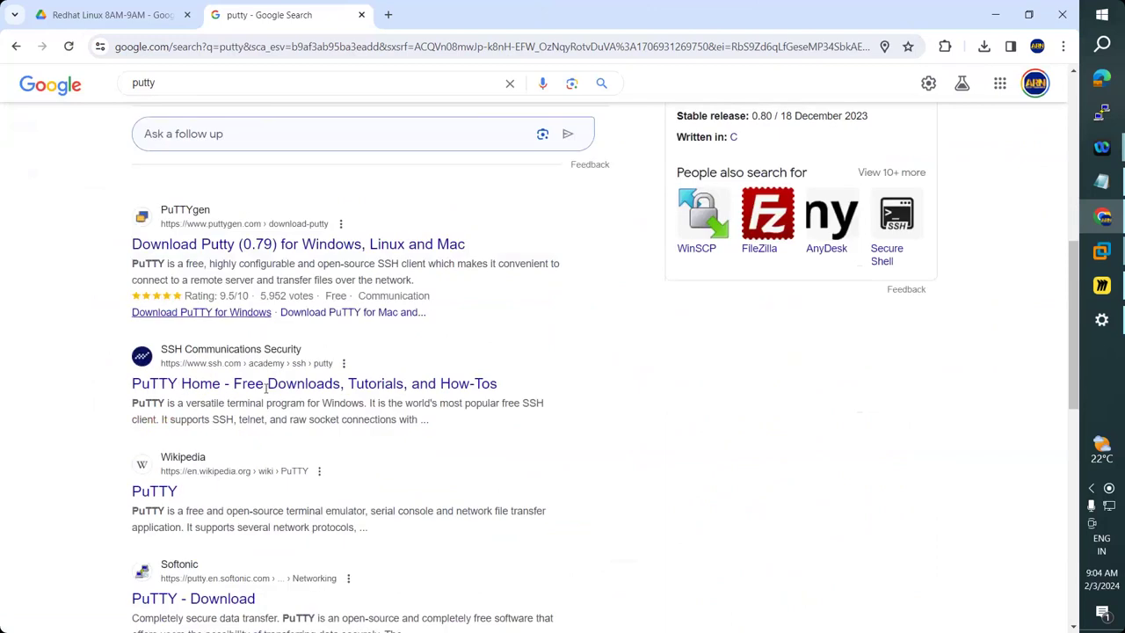
scroll(267, 391, down, 1)
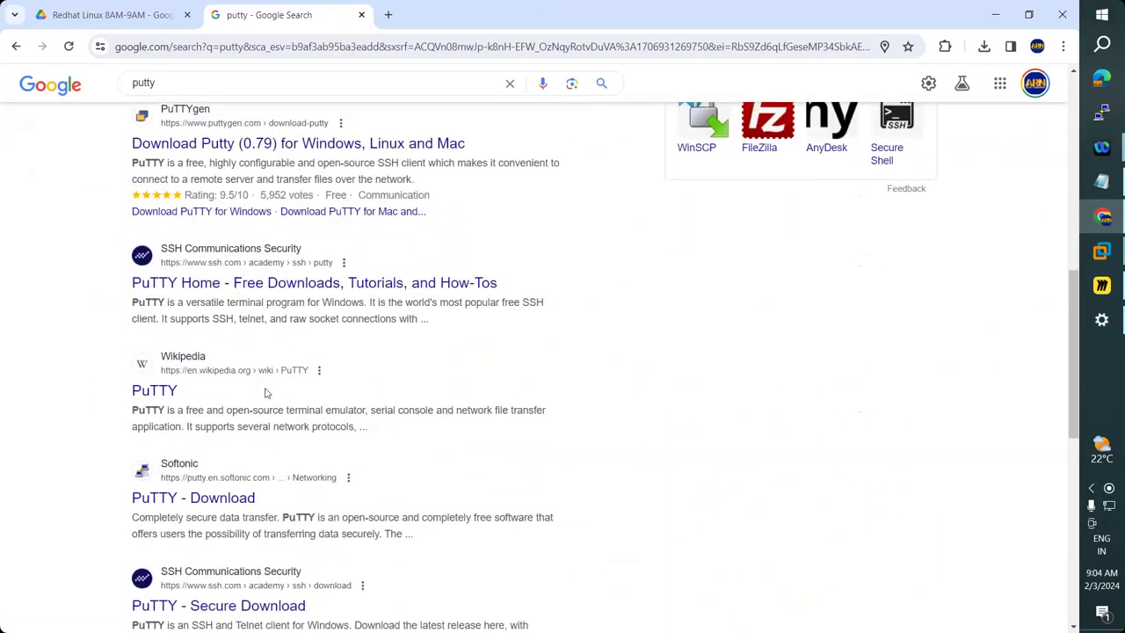
scroll(266, 390, up, 7)
scroll(265, 390, up, 2)
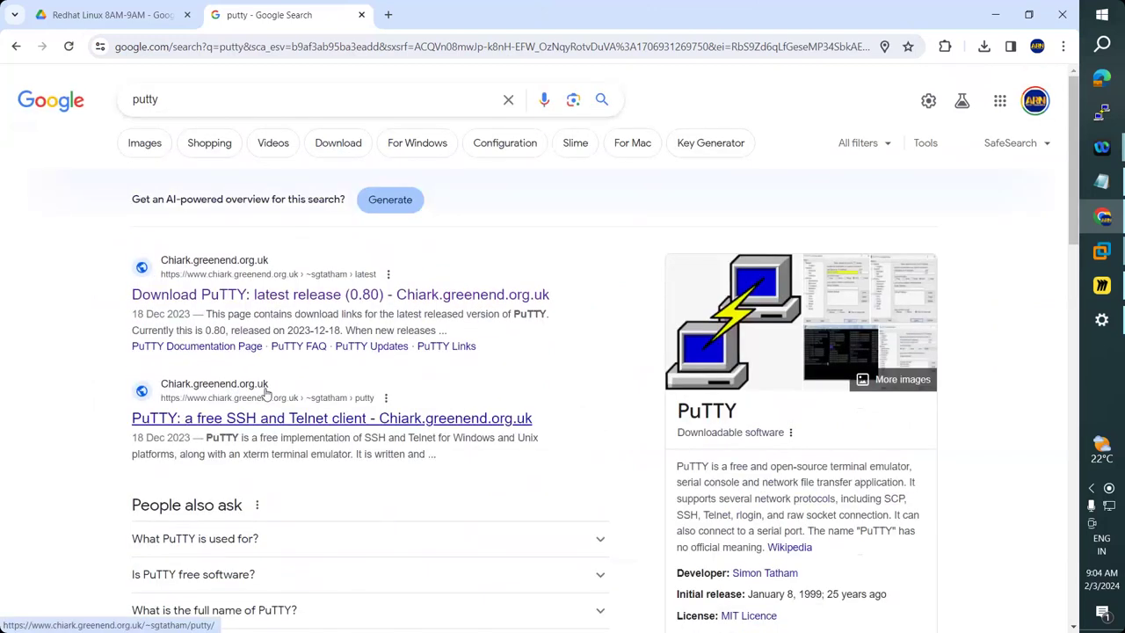
scroll(327, 391, down, 4)
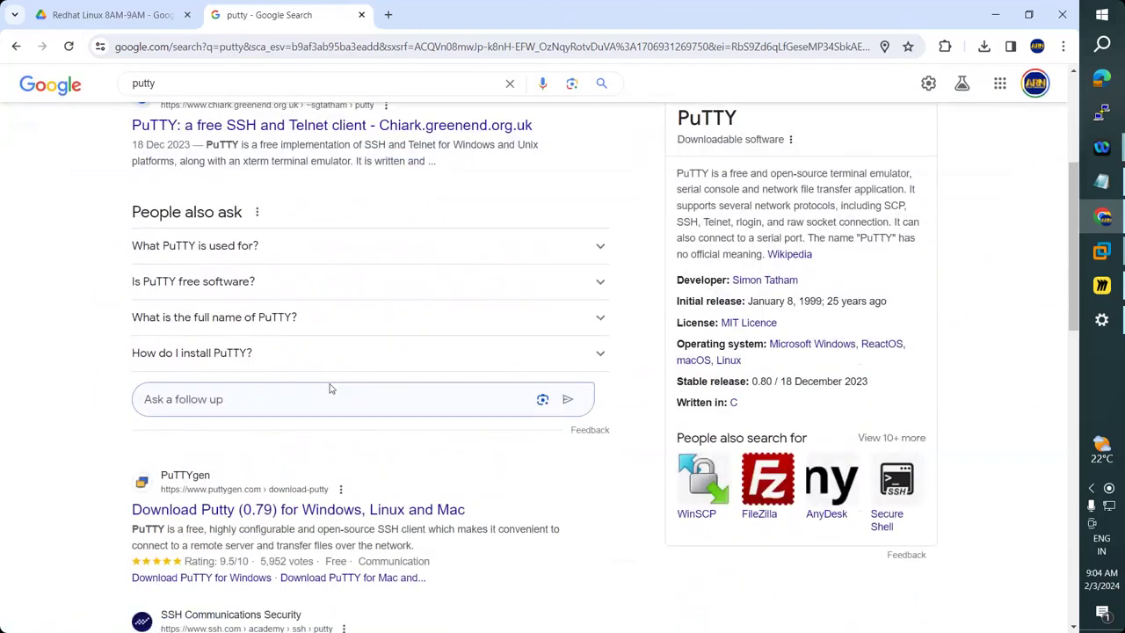
scroll(333, 387, up, 4)
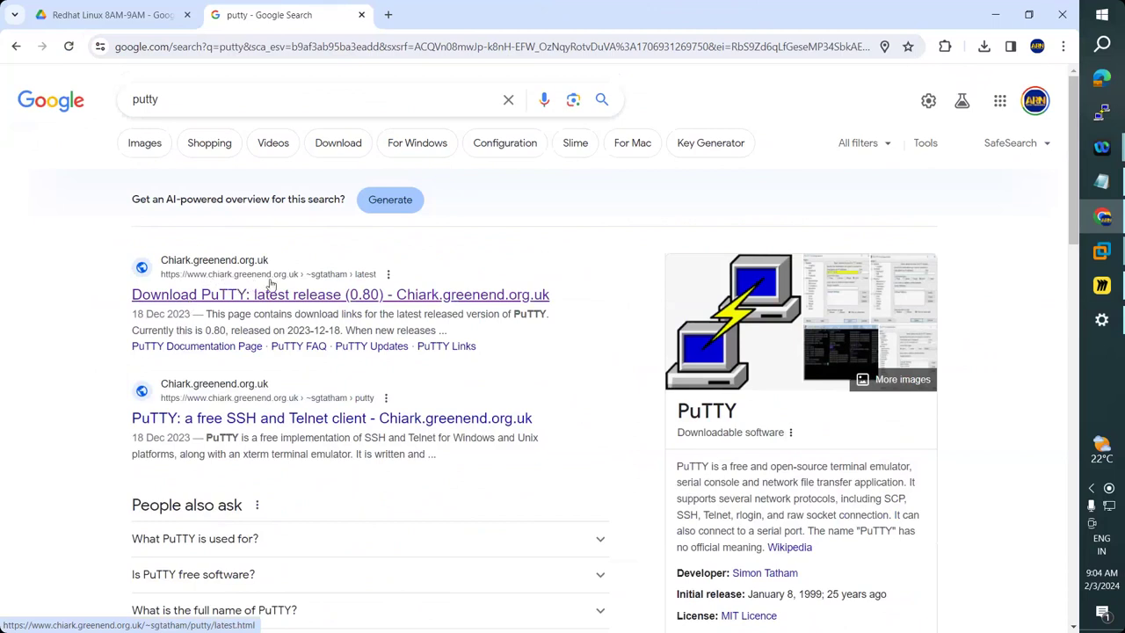
scroll(282, 418, down, 1)
scroll(281, 419, down, 3)
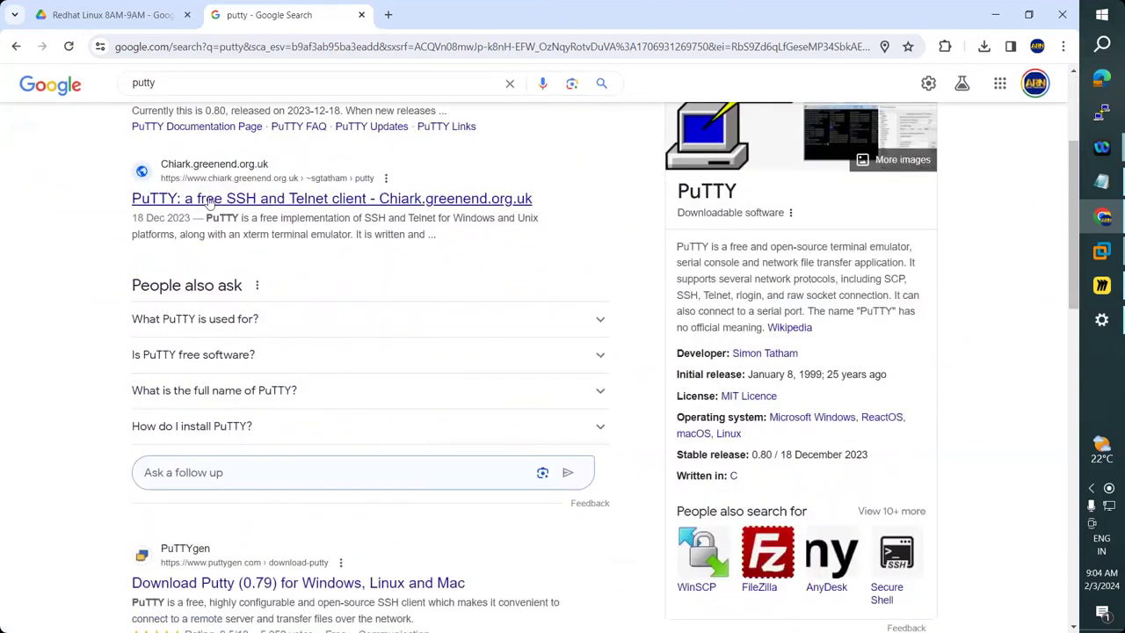
click(209, 200)
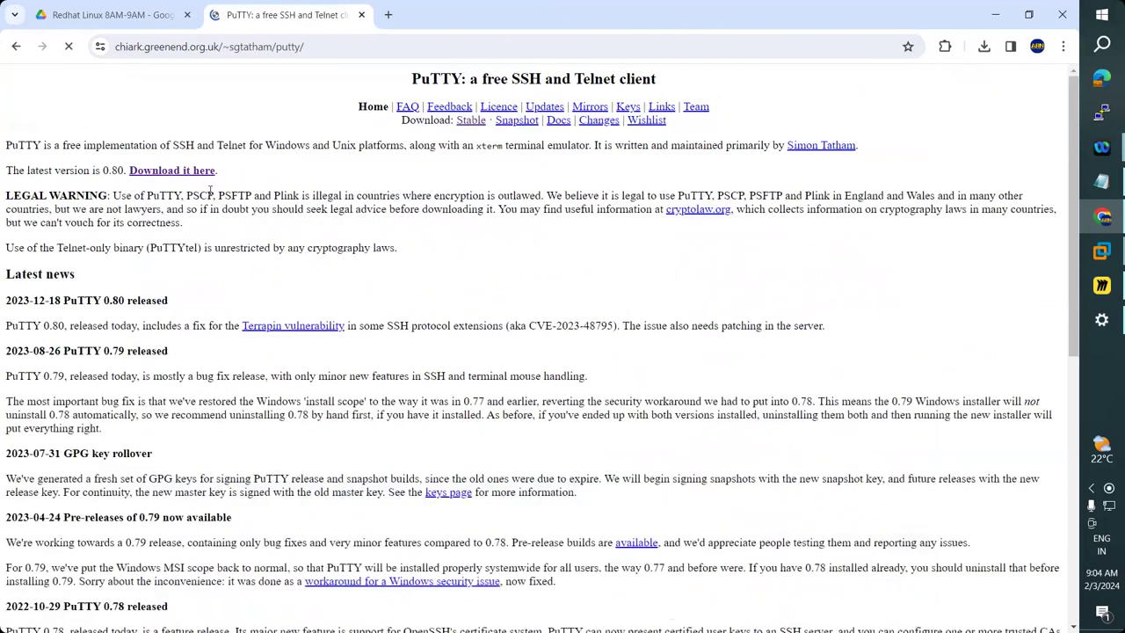
Look over the PuTTY page, then go back to the putty search results.
scroll(323, 250, down, 1)
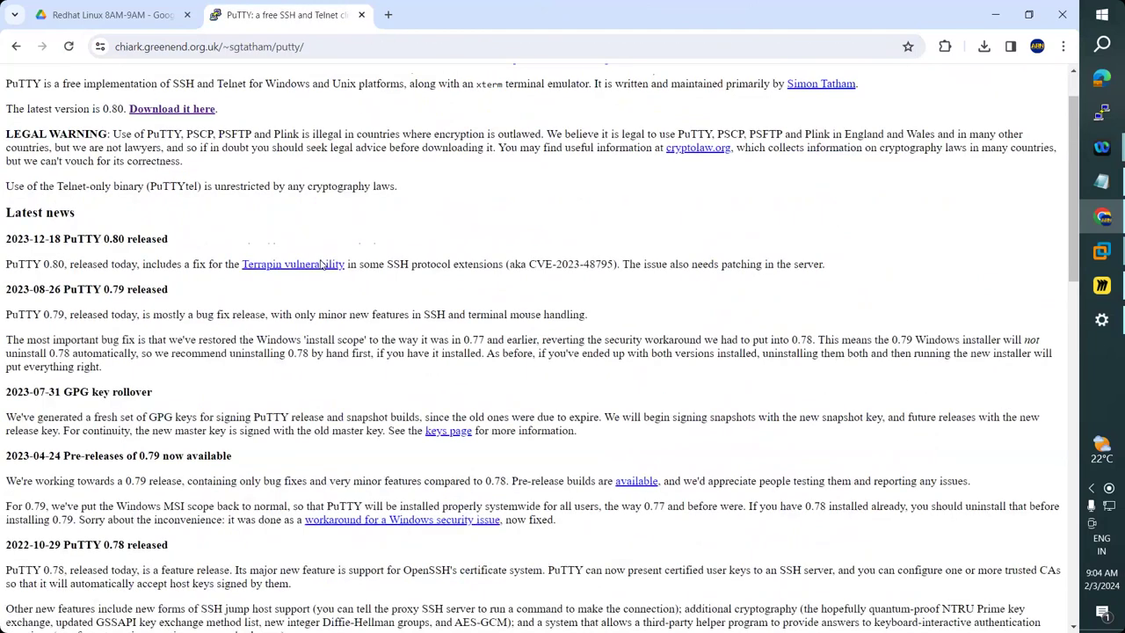
scroll(323, 263, down, 3)
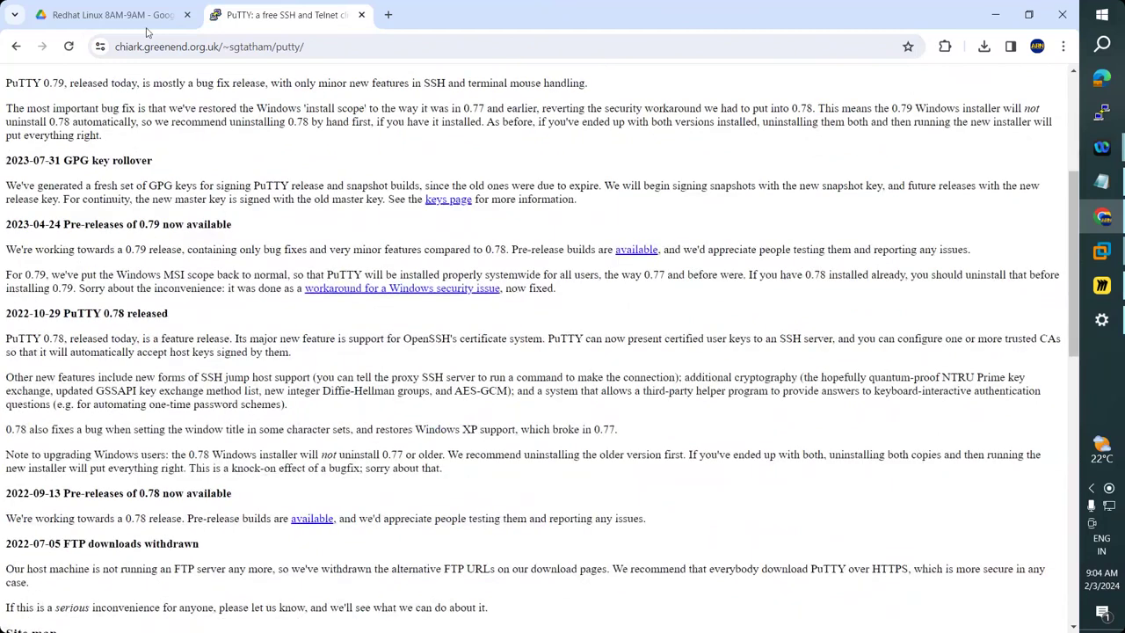
click(145, 16)
click(293, 13)
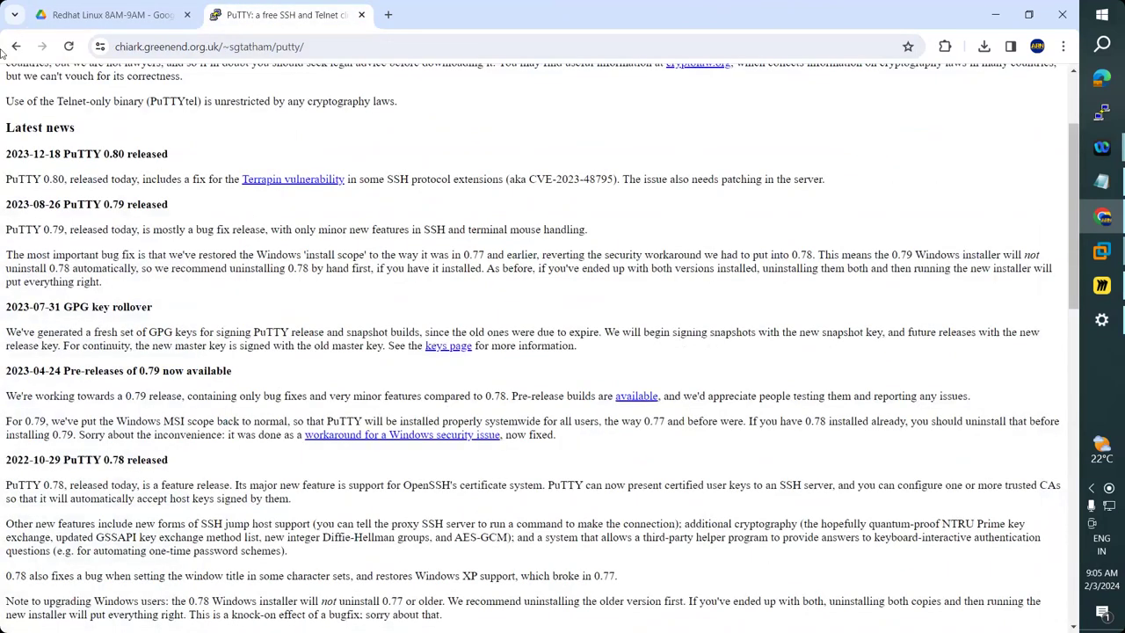
click(16, 45)
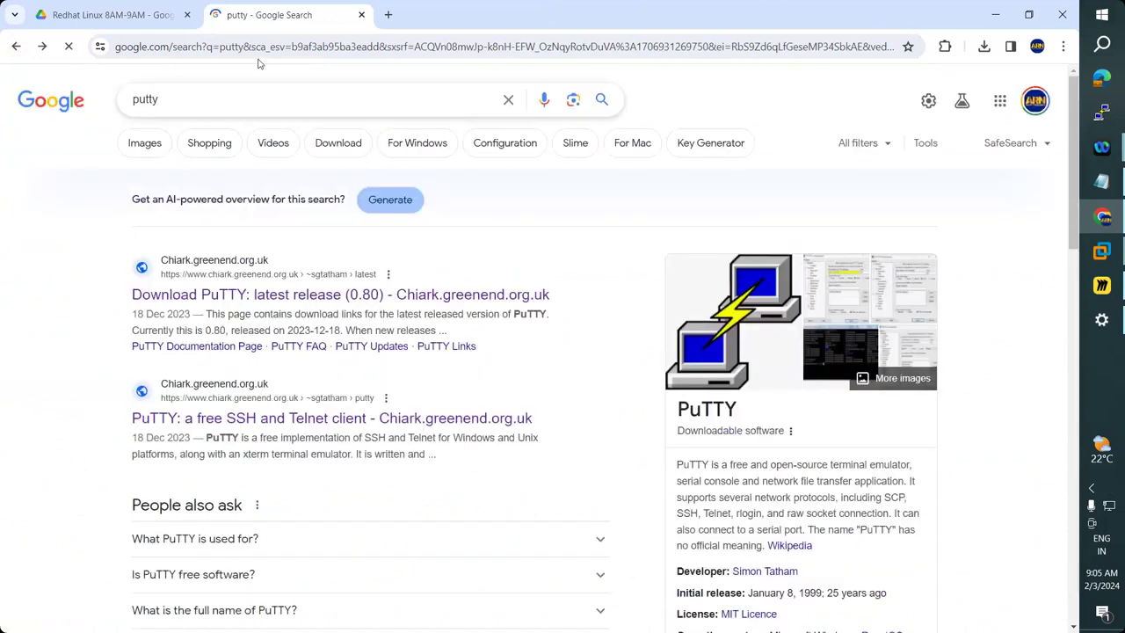
click(256, 46)
text(putty.org)
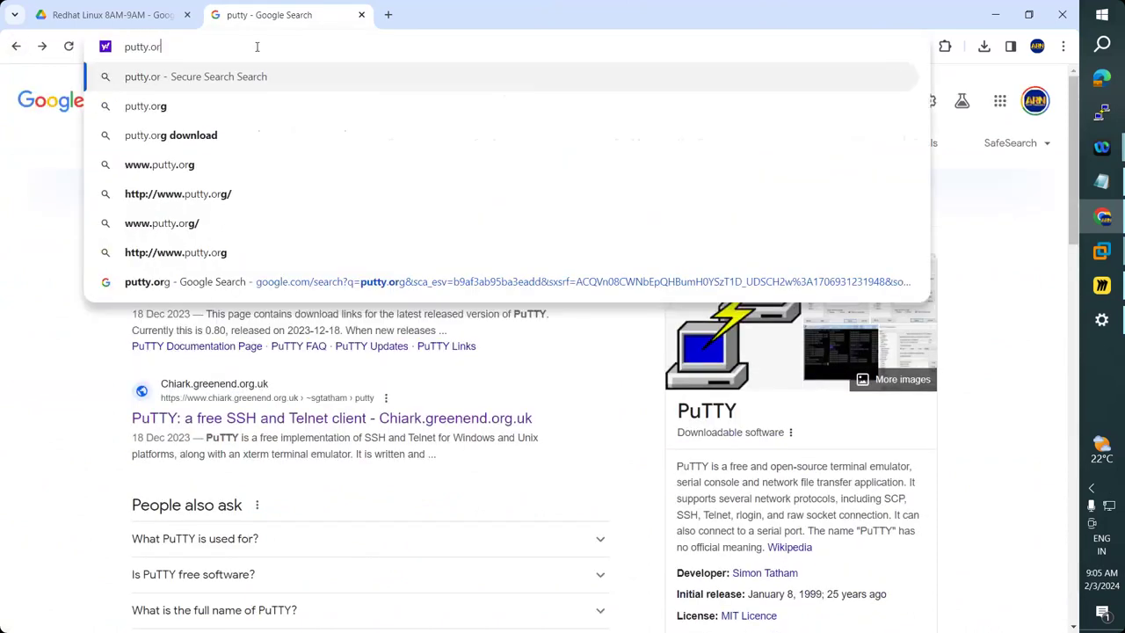
key(Return)
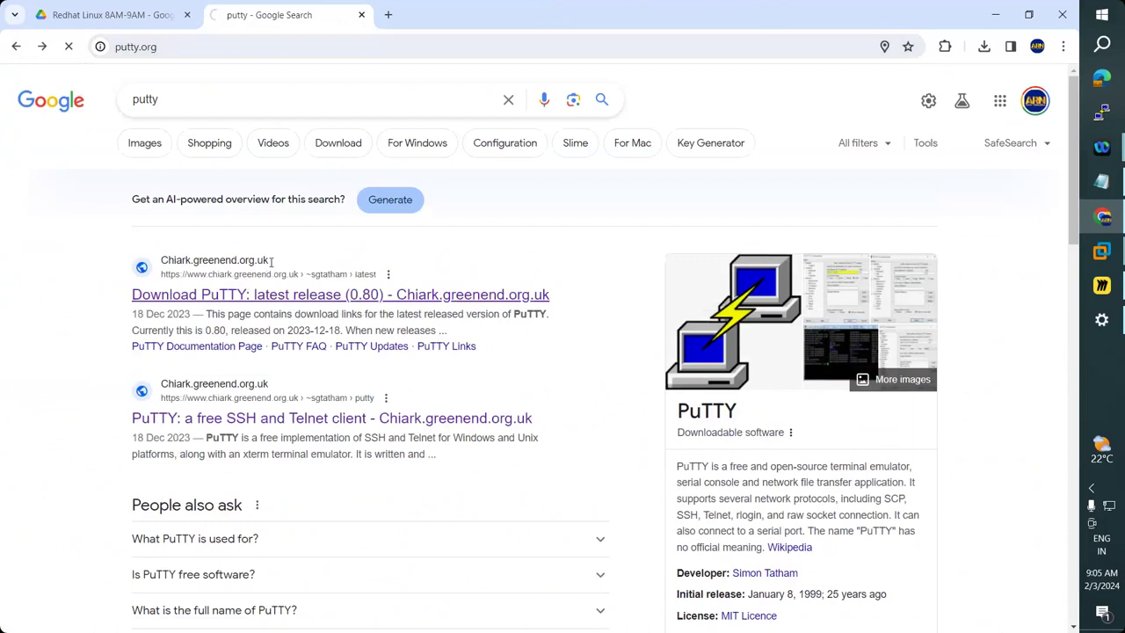
scroll(271, 263, down, 3)
scroll(270, 266, down, 3)
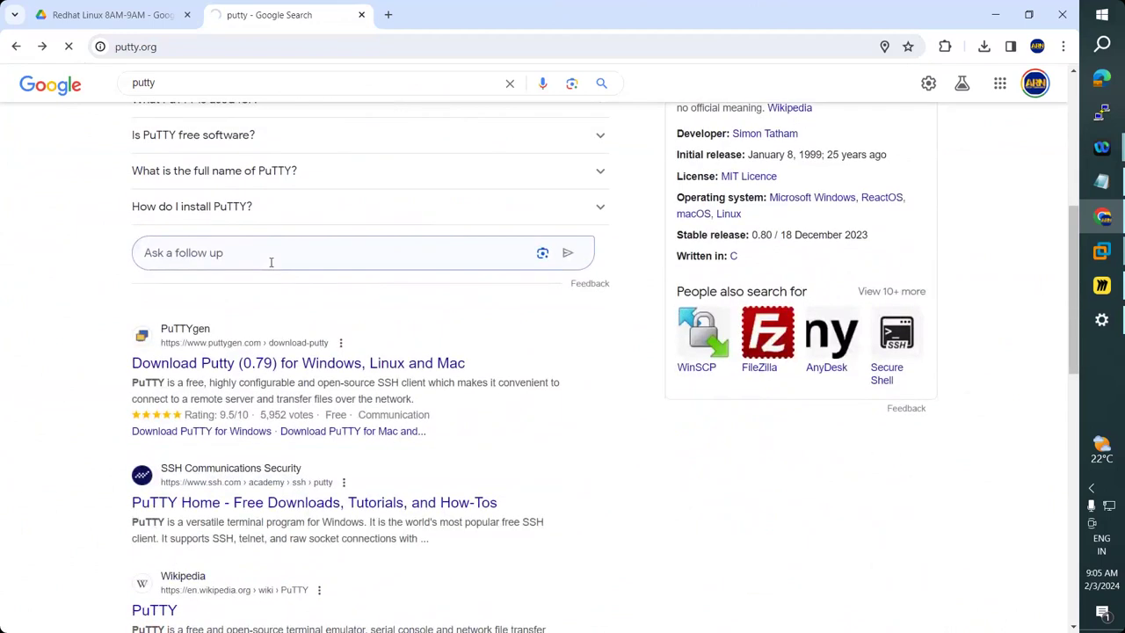
scroll(271, 263, down, 3)
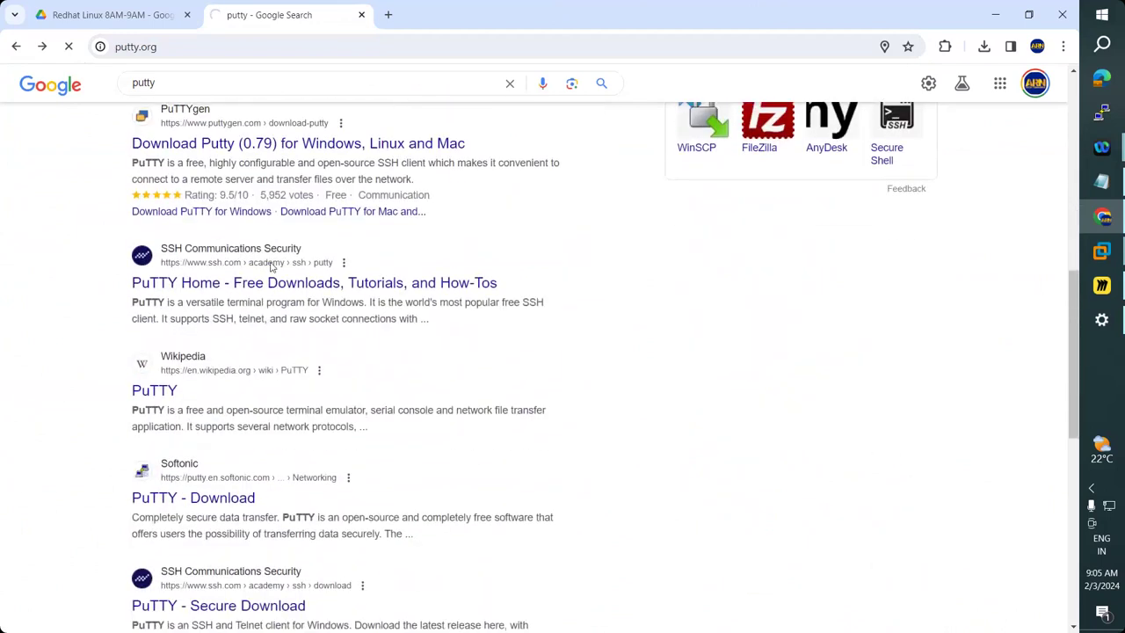
scroll(271, 264, up, 9)
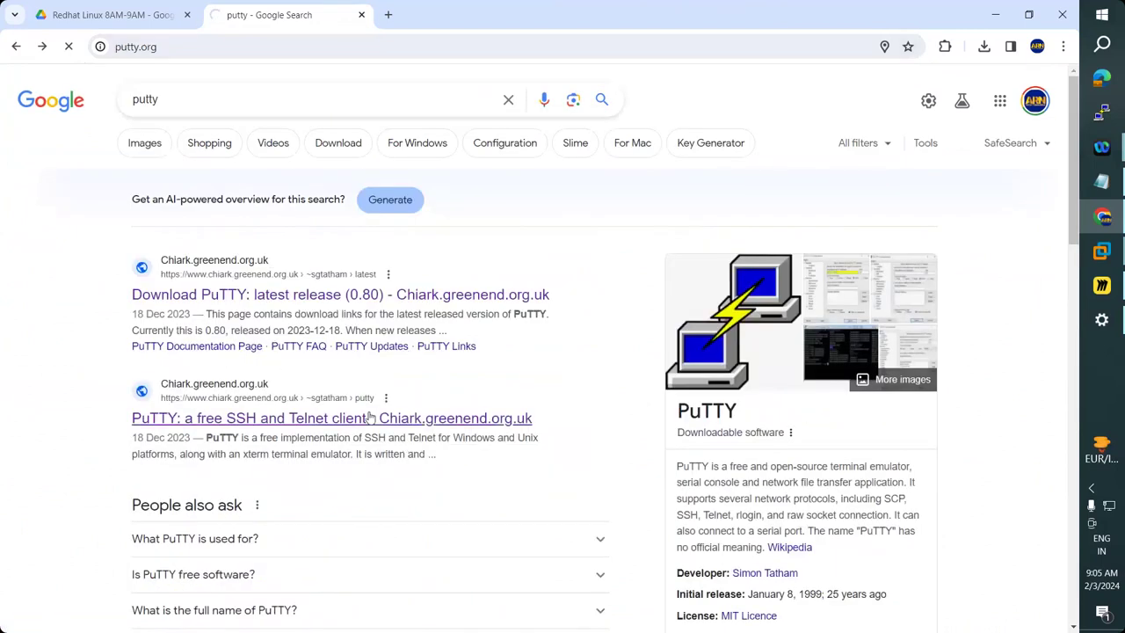
scroll(366, 418, down, 2)
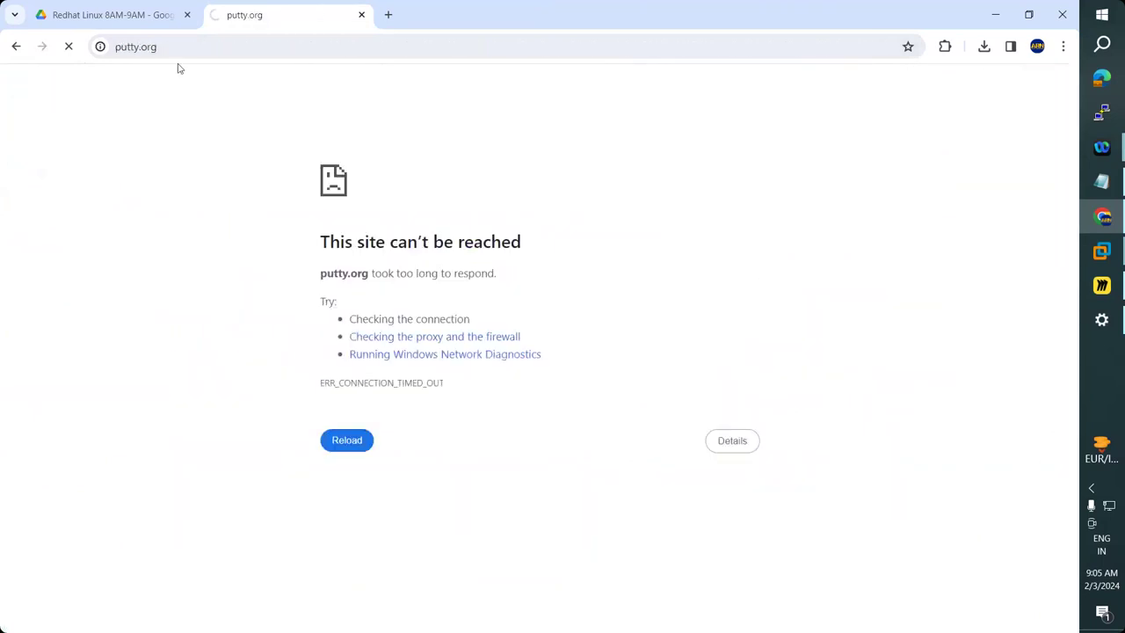
click(100, 47)
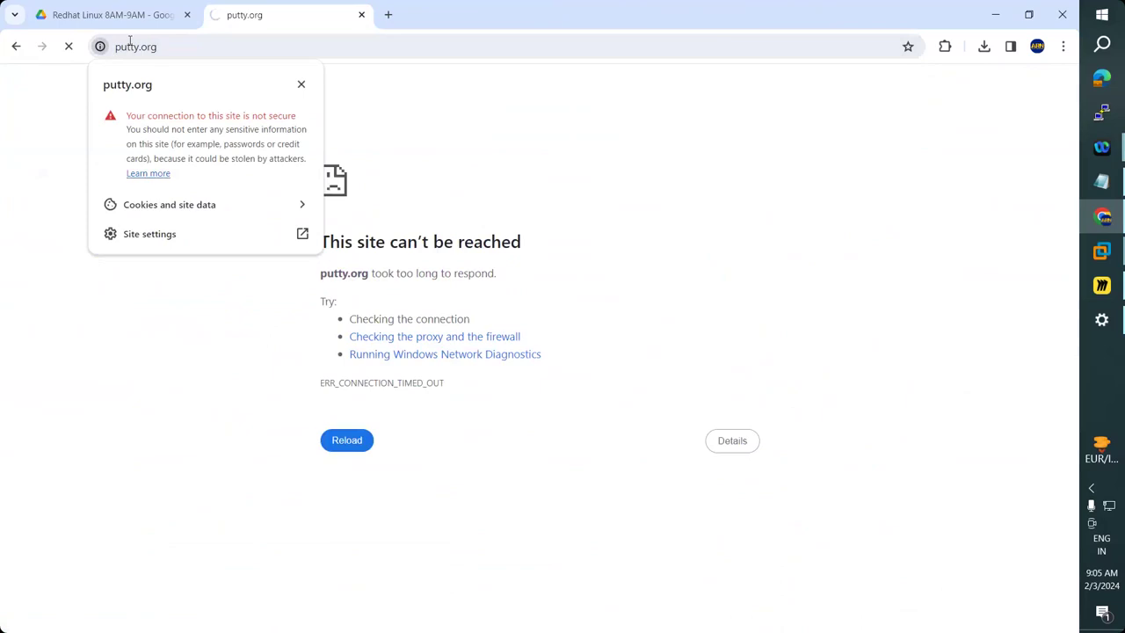
click(16, 48)
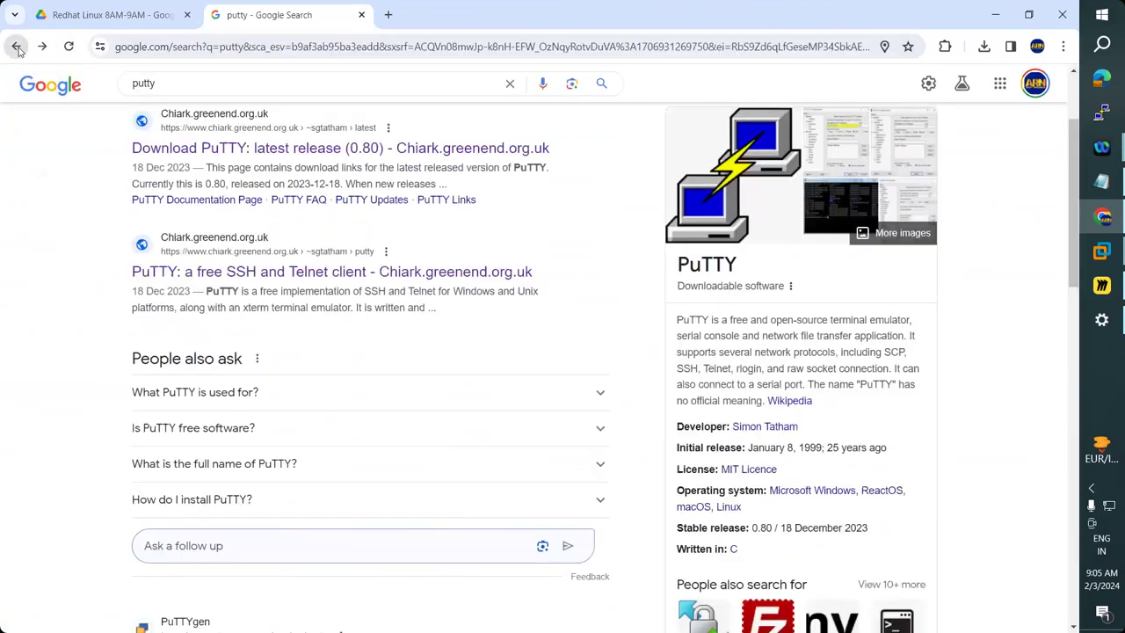
scroll(444, 488, up, 2)
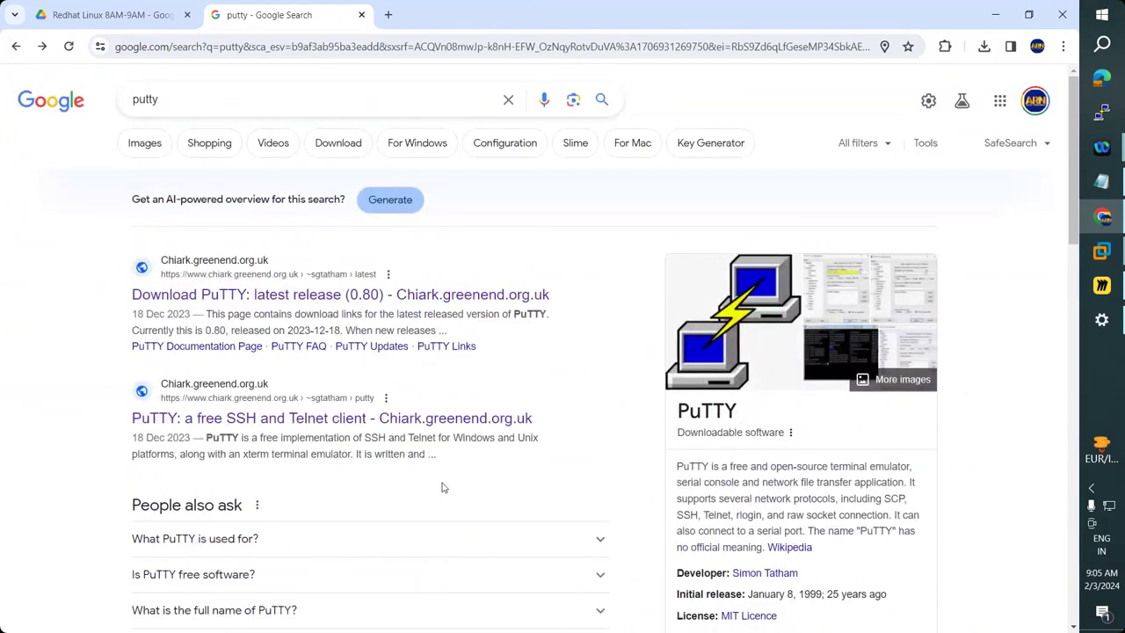
scroll(489, 450, down, 3)
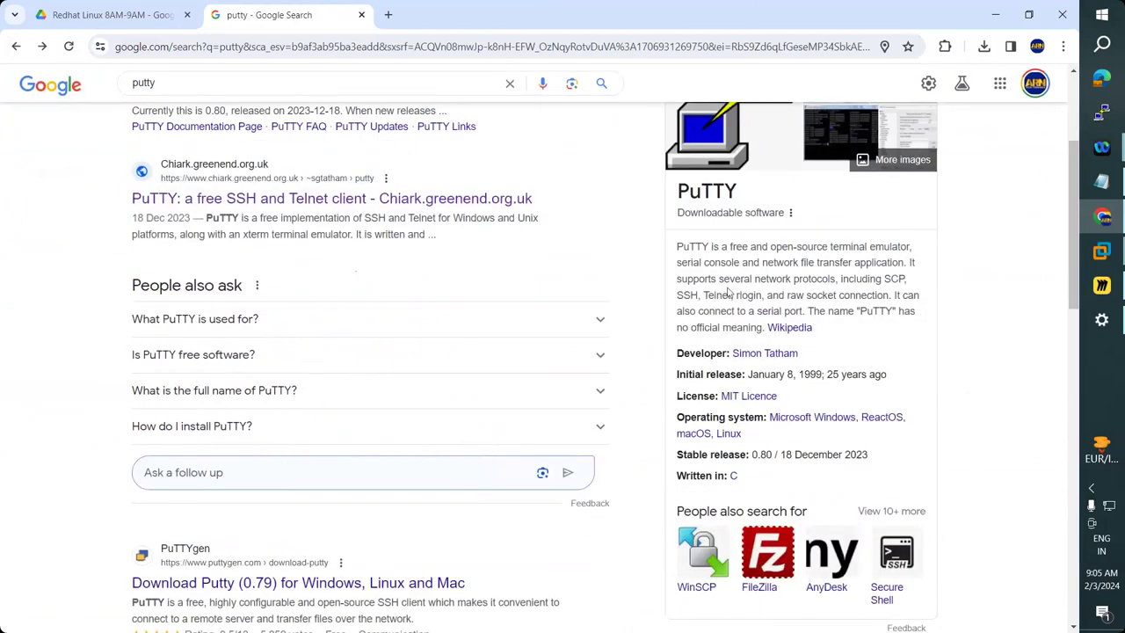
key(super+d)
click(1102, 112)
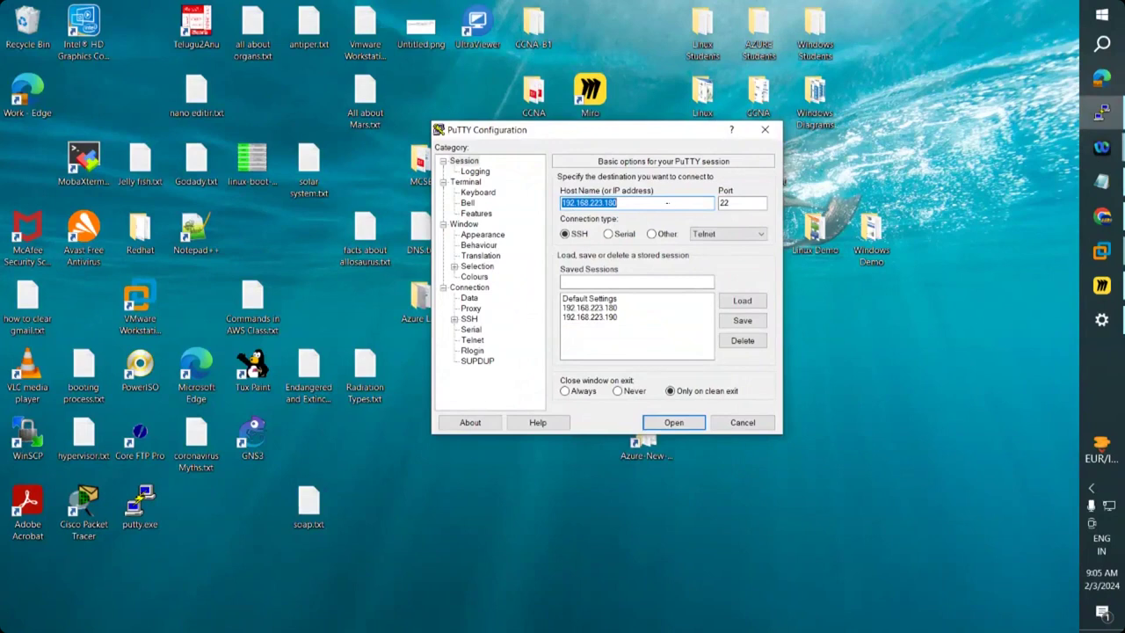
Confirm SSH port 22 for 192.168.223.180, then bring the Redhat8AM VM terminal forward.
click(741, 203)
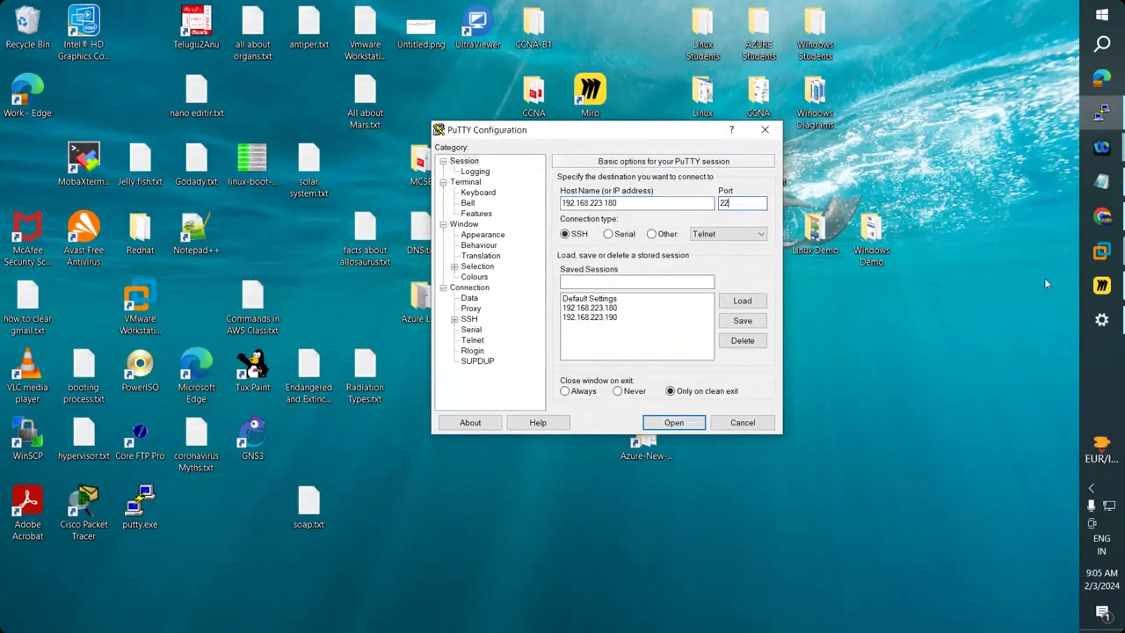
click(1105, 254)
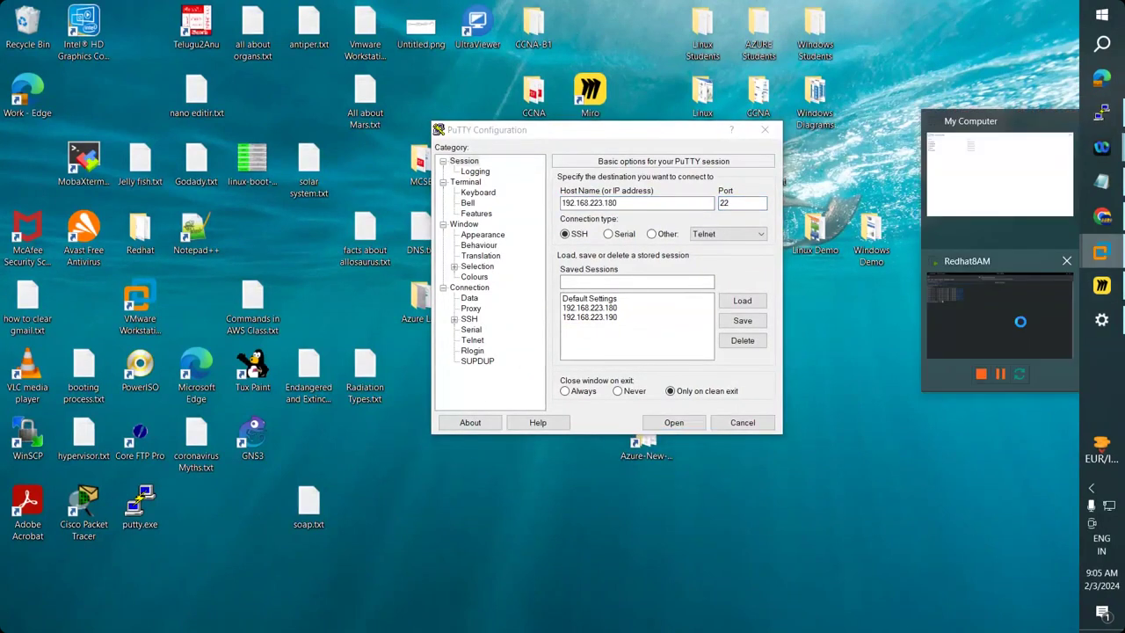
click(1020, 322)
Run ifconfig, then connect Redhat8AM's network adapter to Custom VMnet2 (NAT).
text(ifco)
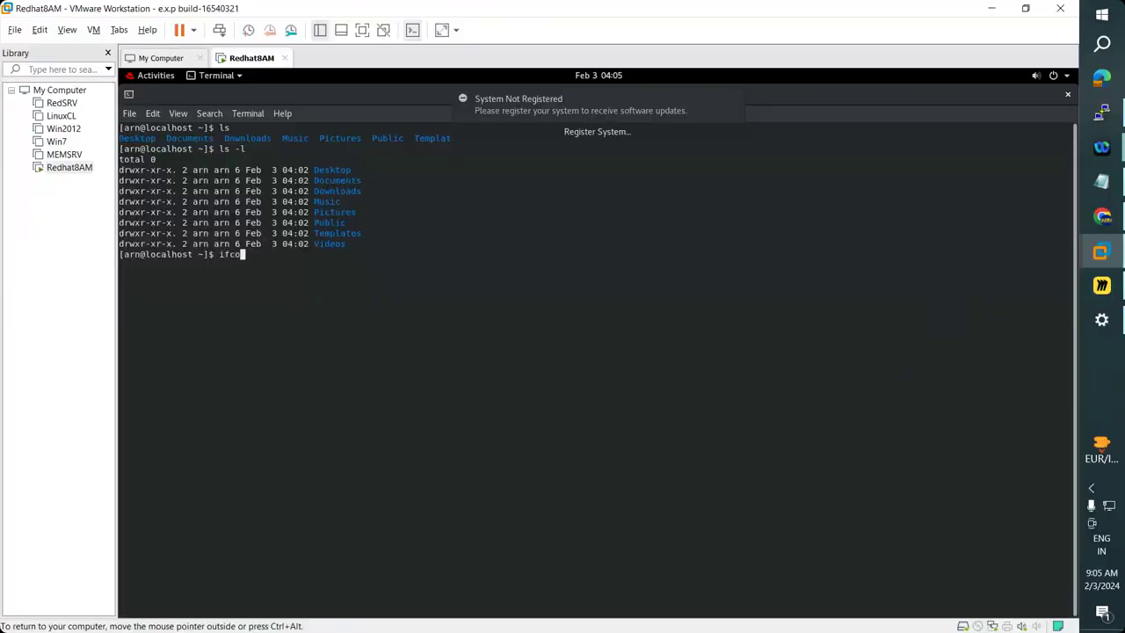
text(nfig)
key(Return)
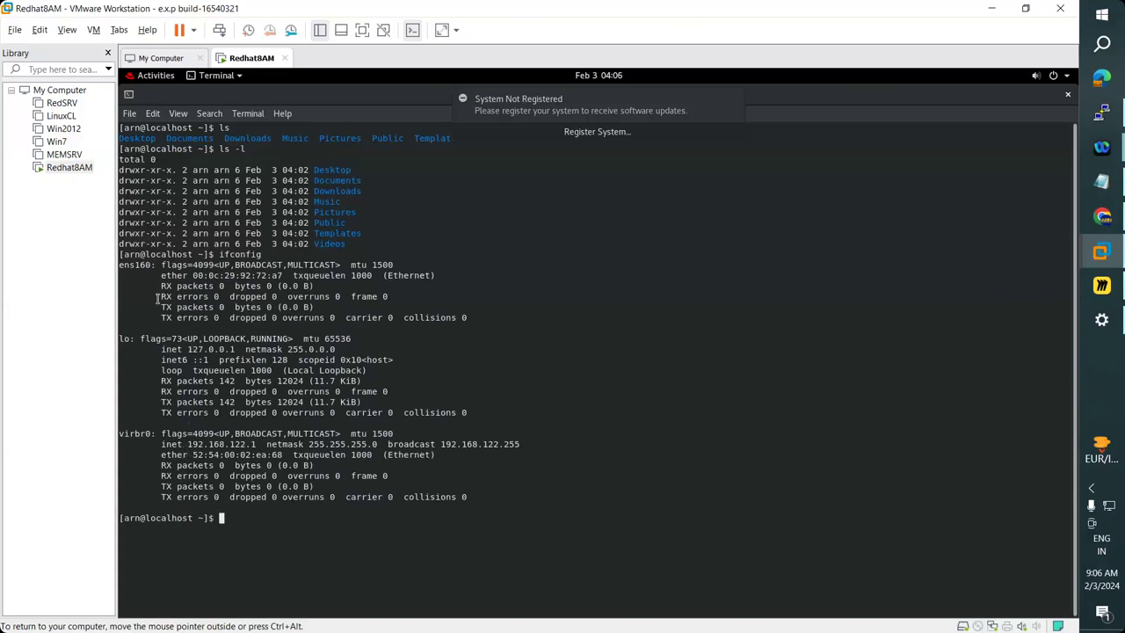
right_click(77, 172)
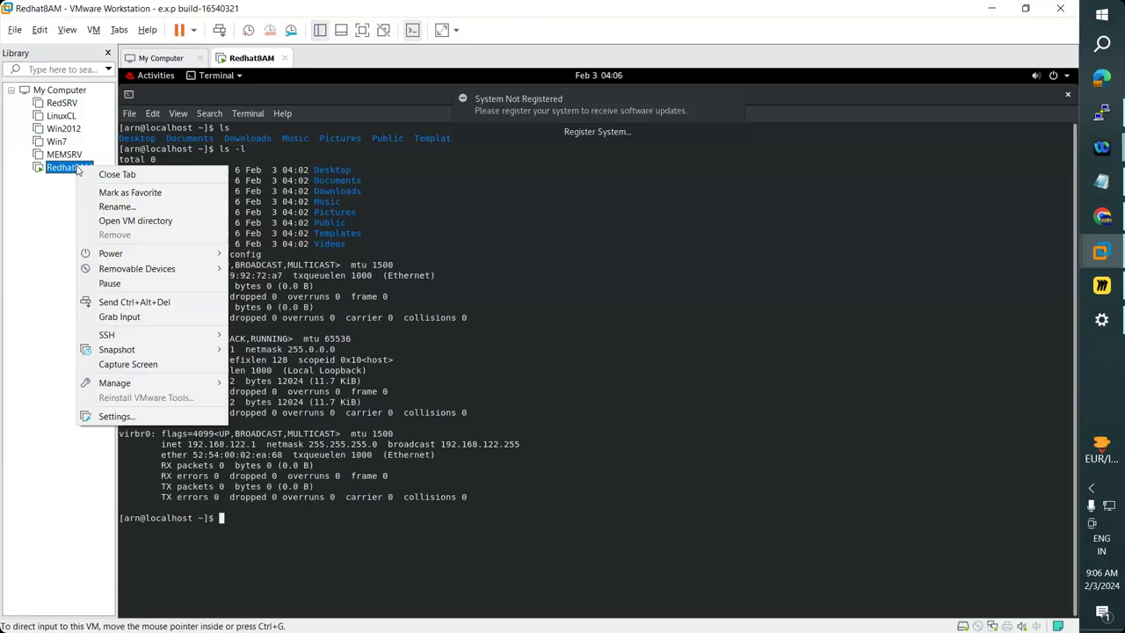
click(115, 416)
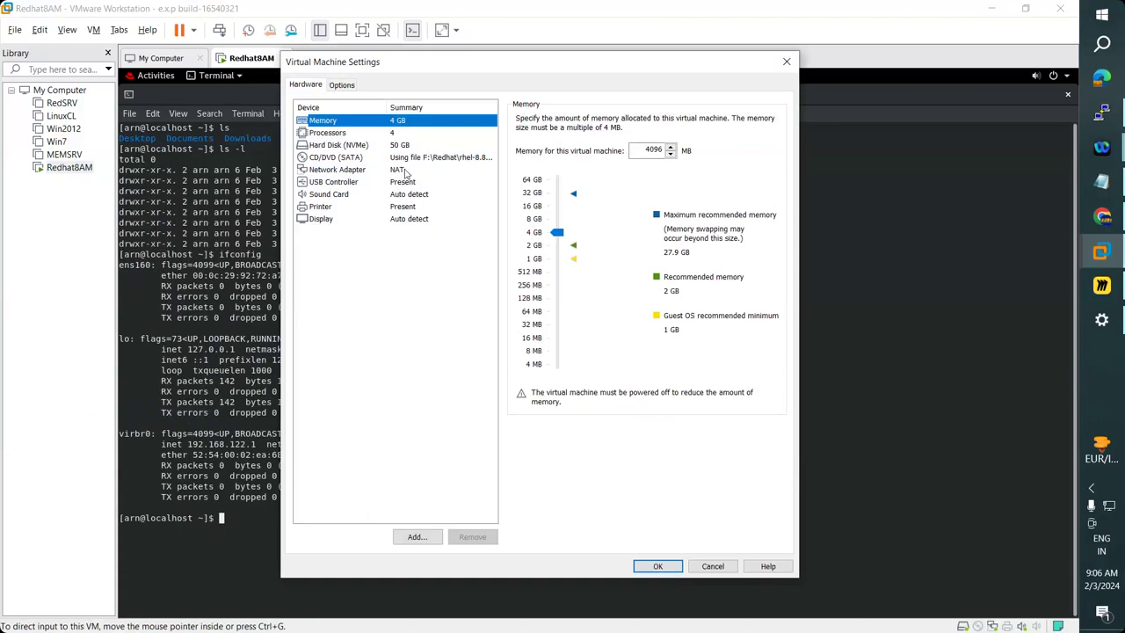
click(407, 171)
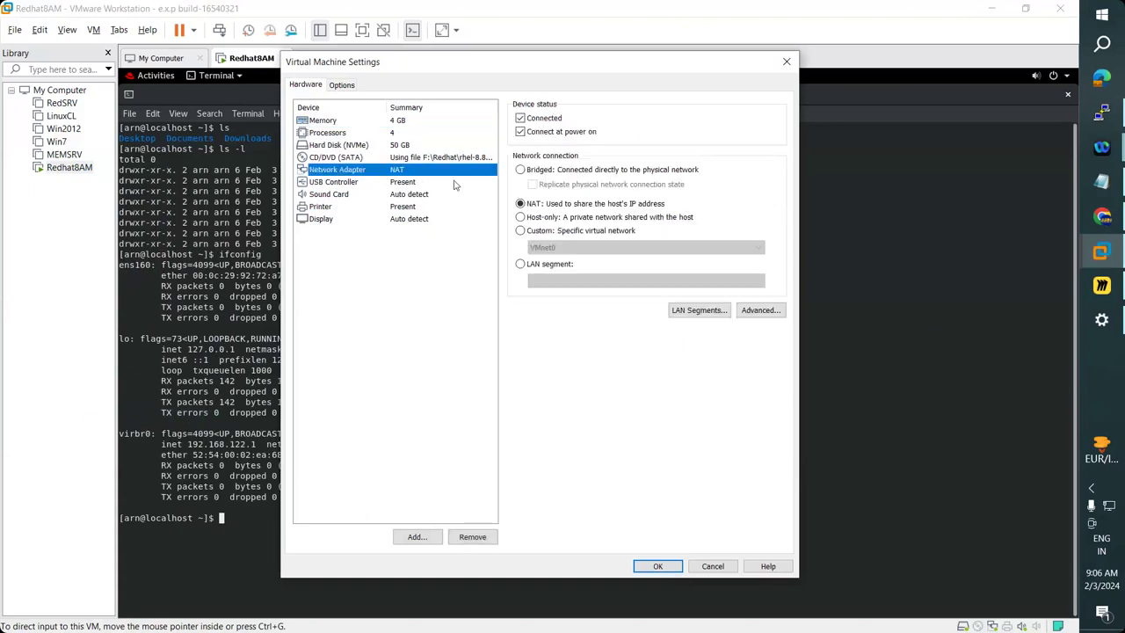
click(520, 231)
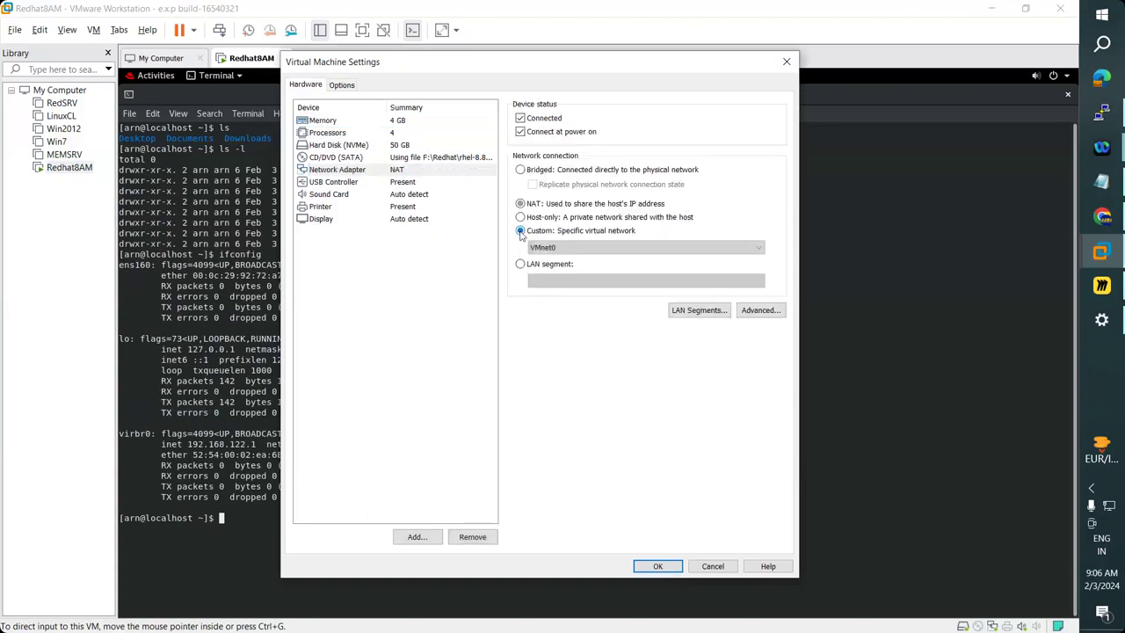
click(591, 248)
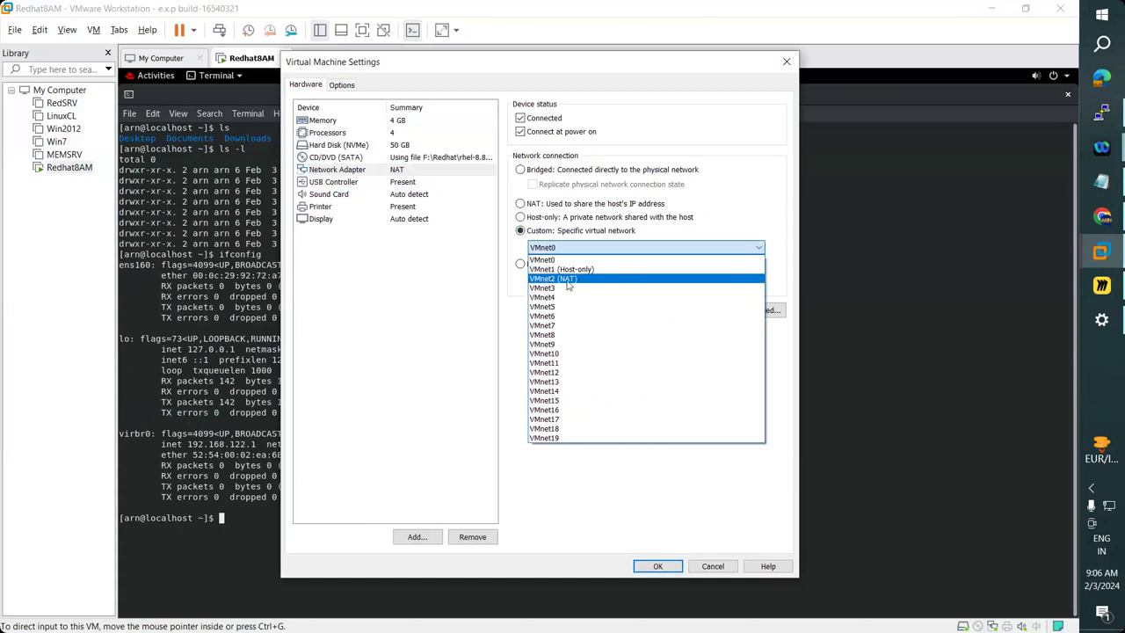
click(567, 279)
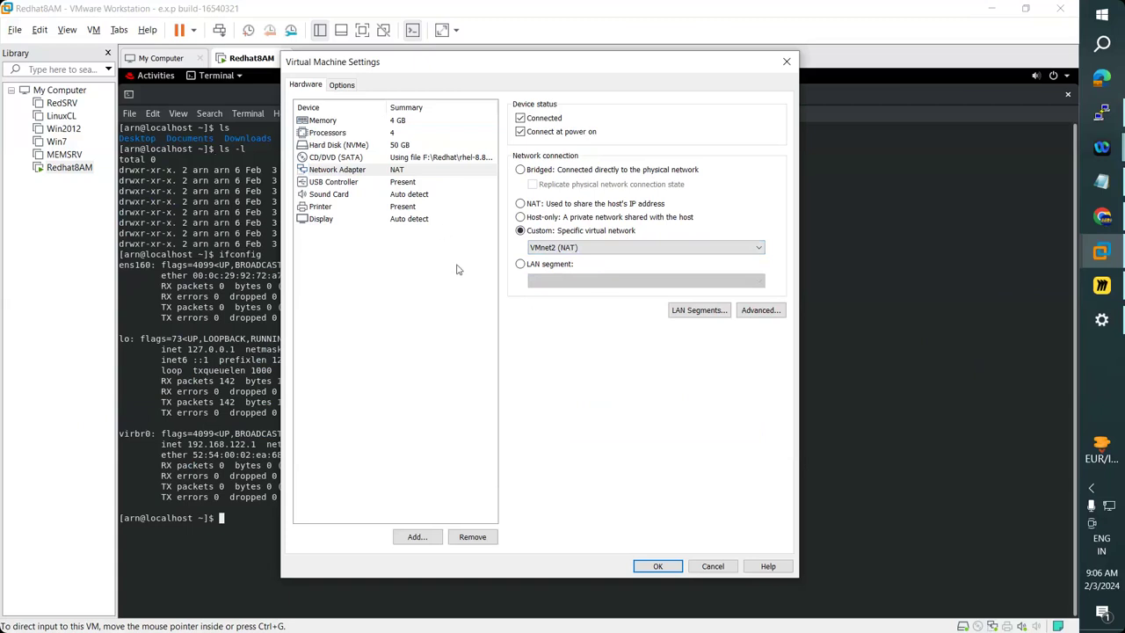
click(657, 566)
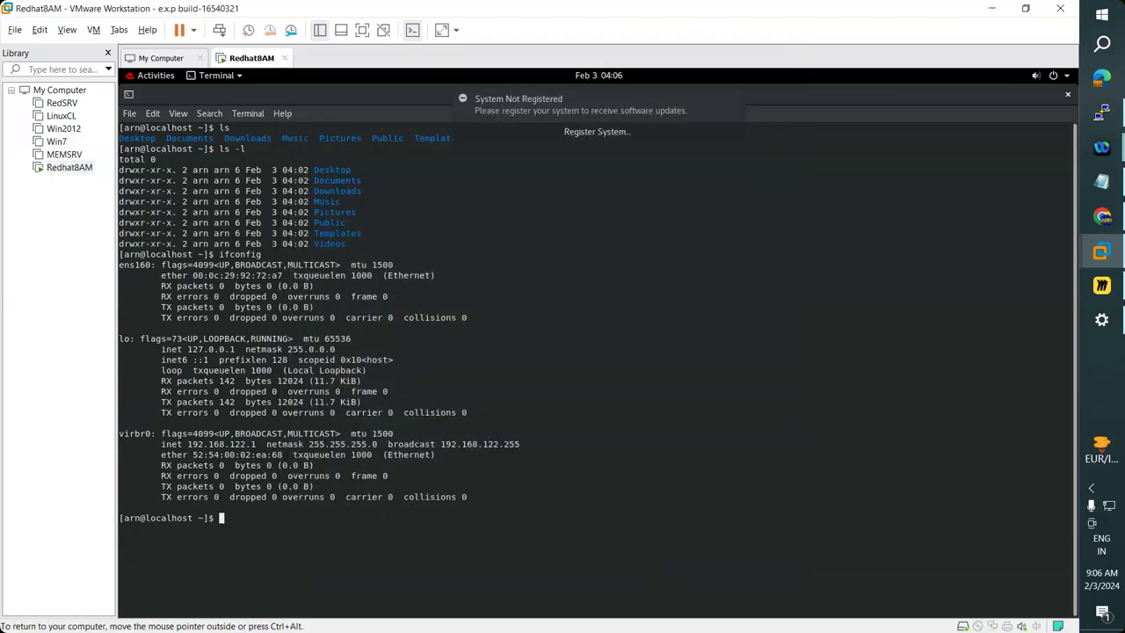
Clear the terminal, run ifconfig, and inspect the ens160 interface lines.
key(ctrl+l)
text(ifconfig)
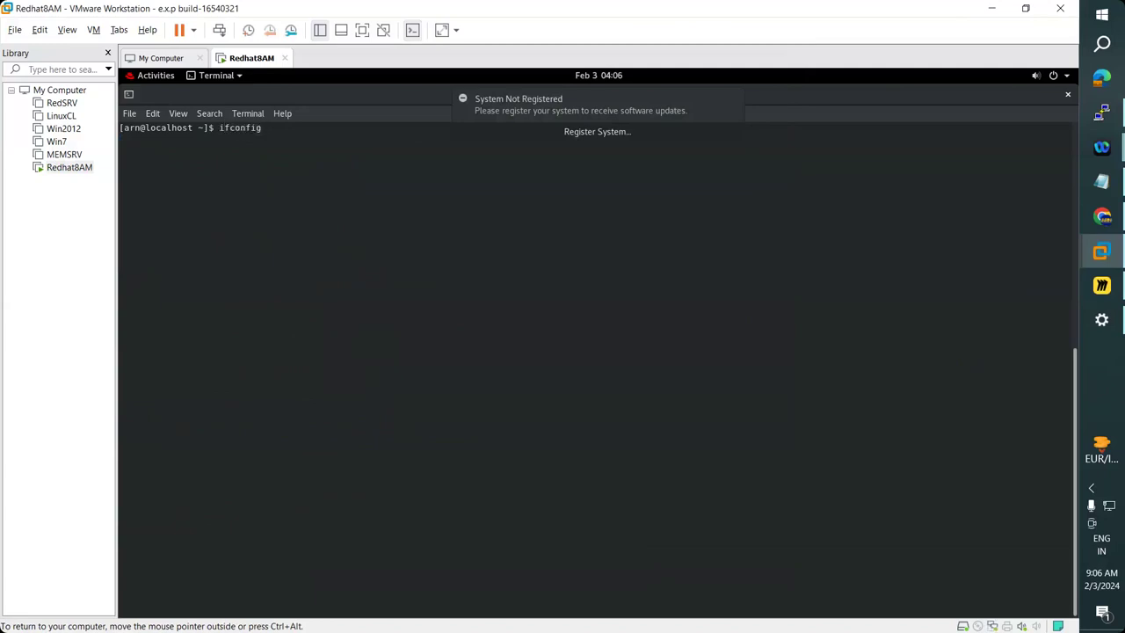
key(Return)
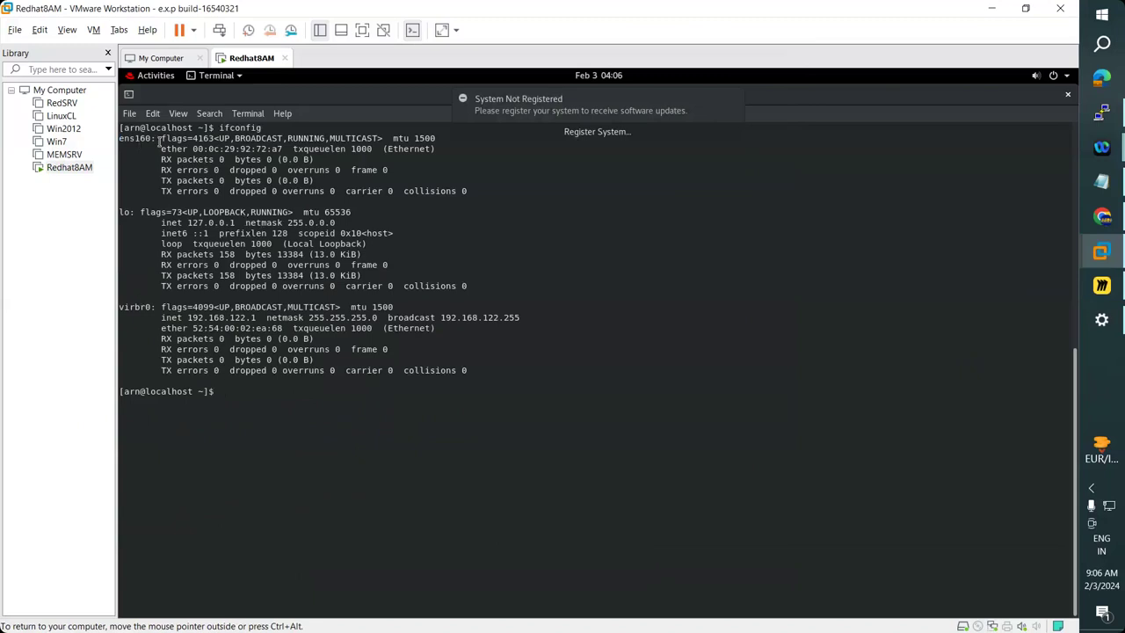
drag(169, 151, 239, 150)
click(231, 186)
triple_click(211, 150)
click(123, 141)
drag(123, 139, 154, 139)
click(163, 179)
Rerun ifconfig twice, then reboot the guest with init 6.
key(Up)
key(Return)
key(Up)
key(Return)
text(init )
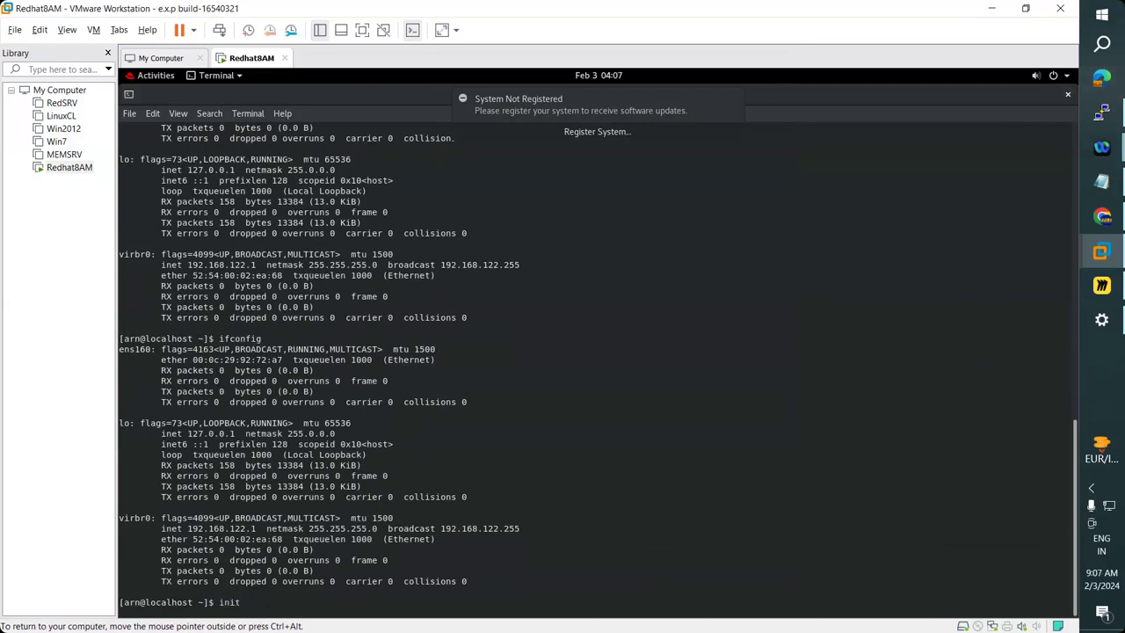
text(6)
key(Return)
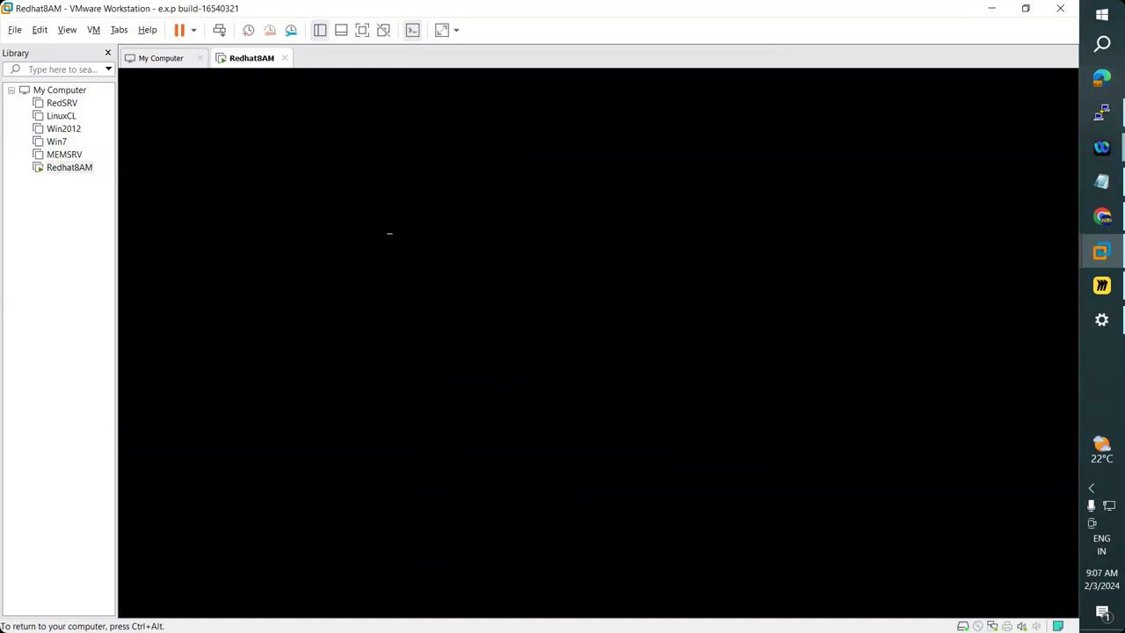
Release the VM input, pick the user account, and sign in with its password.
key(ctrl+alt)
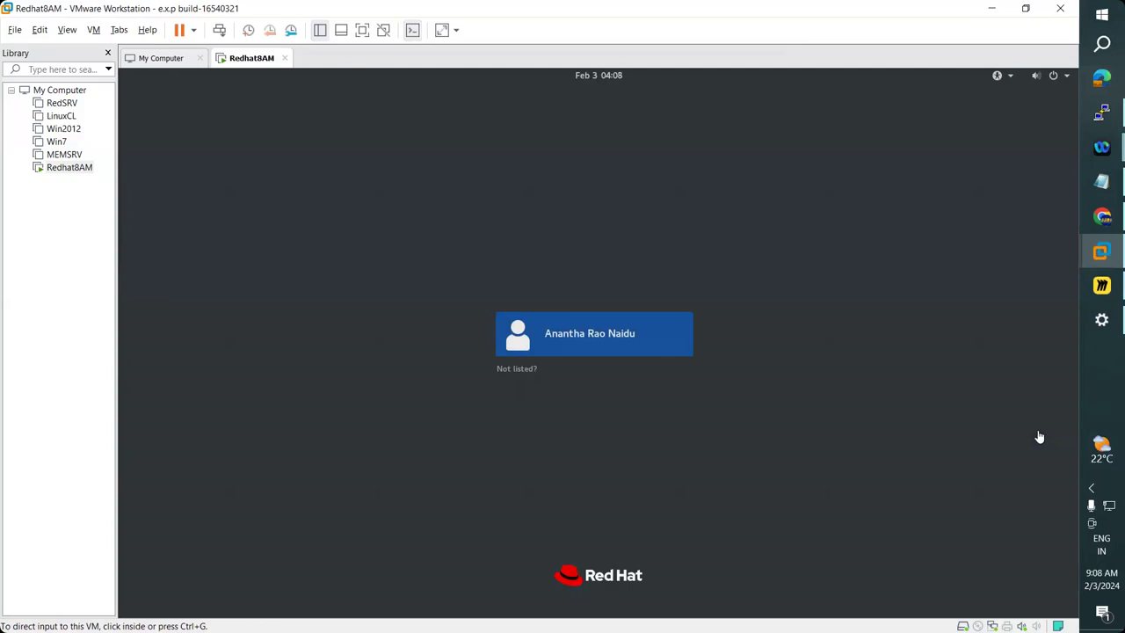
click(593, 342)
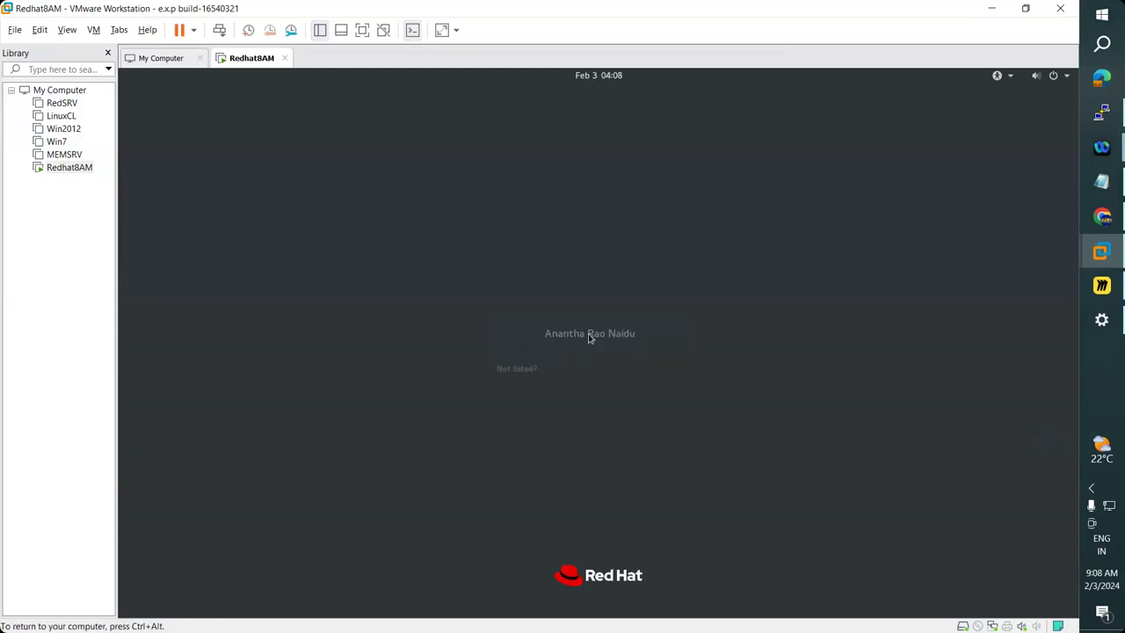
text(*********)
key(Return)
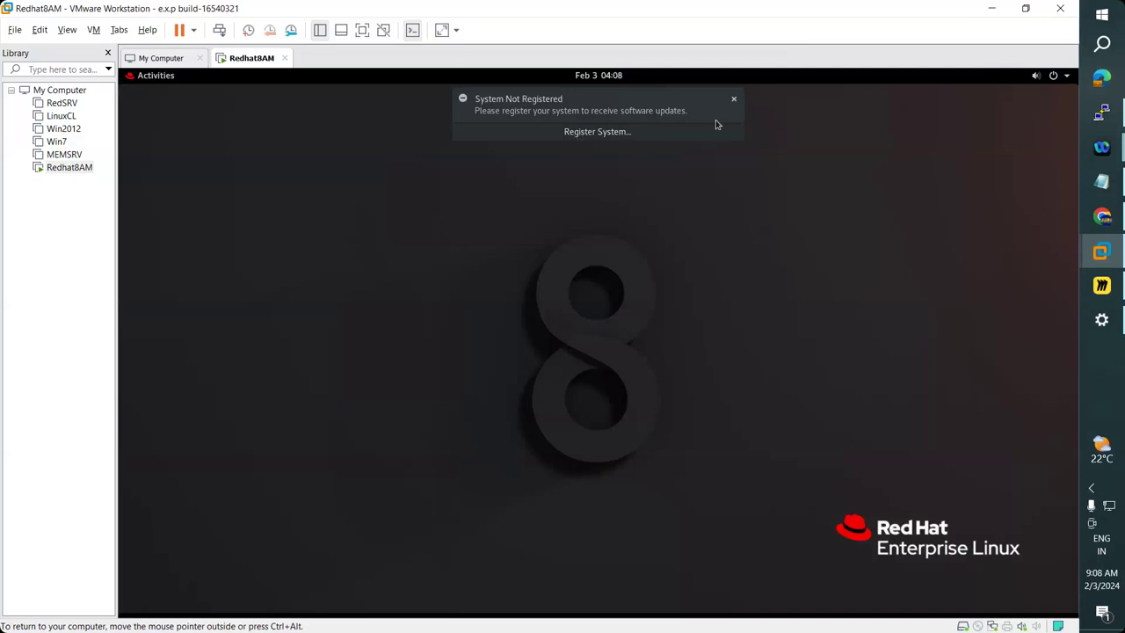
Dismiss the System Not Registered notice, open a Terminal, and run ifconfig.
click(732, 100)
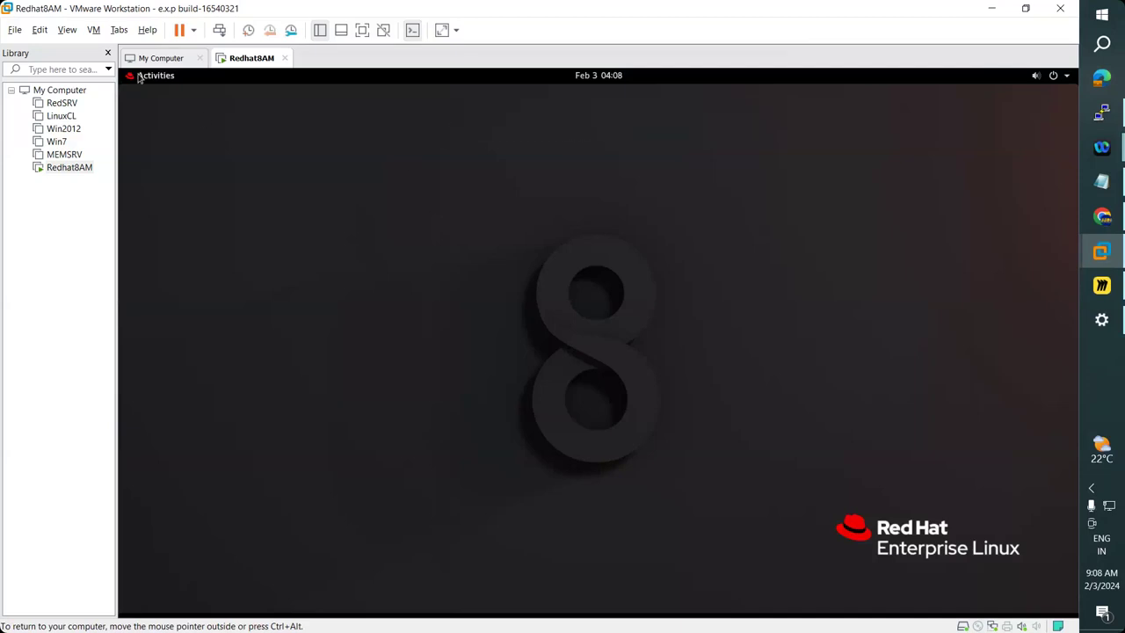
click(140, 76)
click(146, 441)
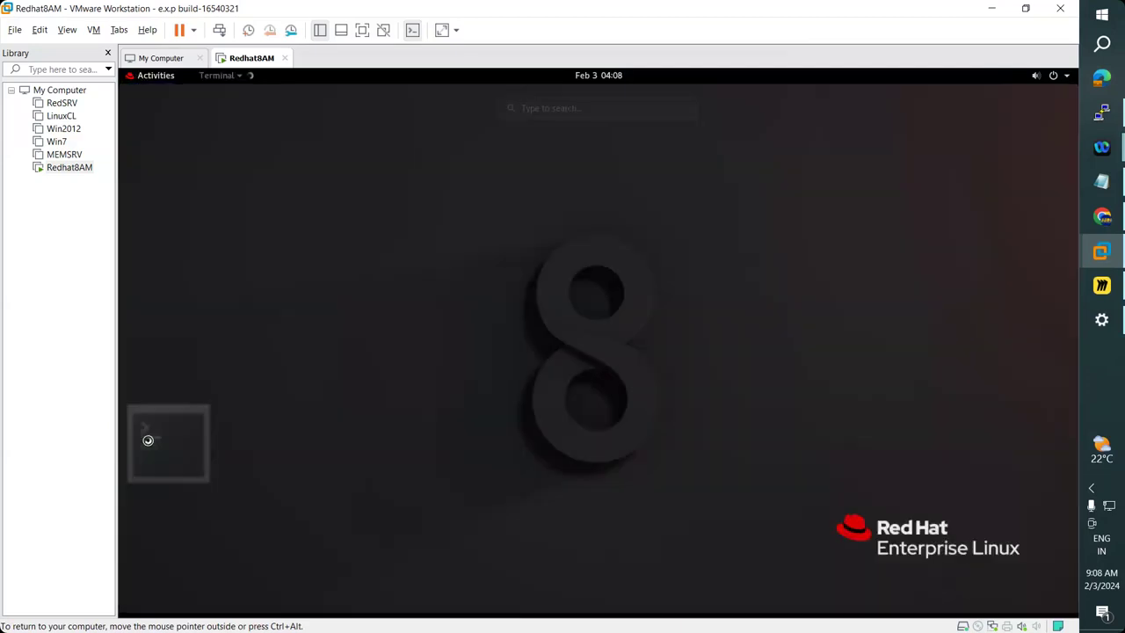
text(i)
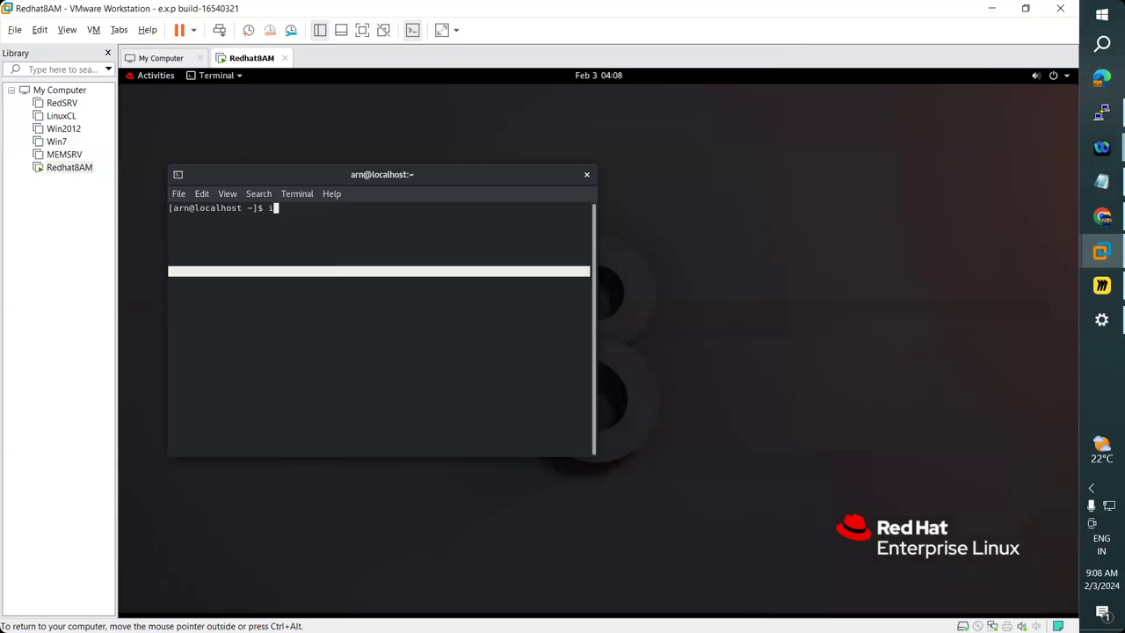
text(fconfig)
key(Return)
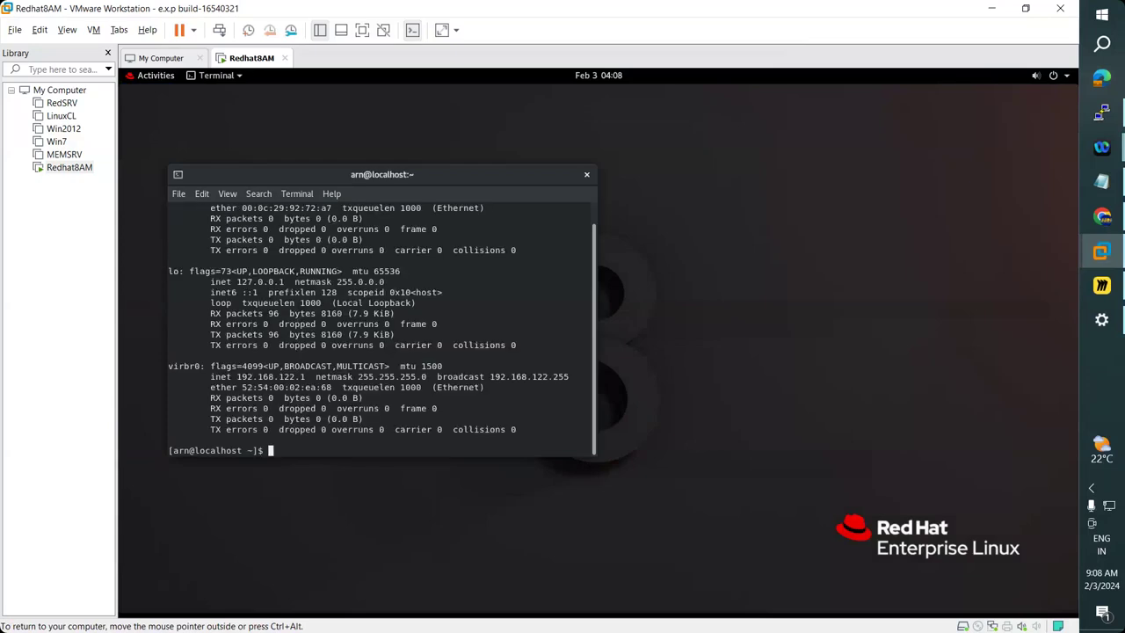
scroll(447, 279, up, 1)
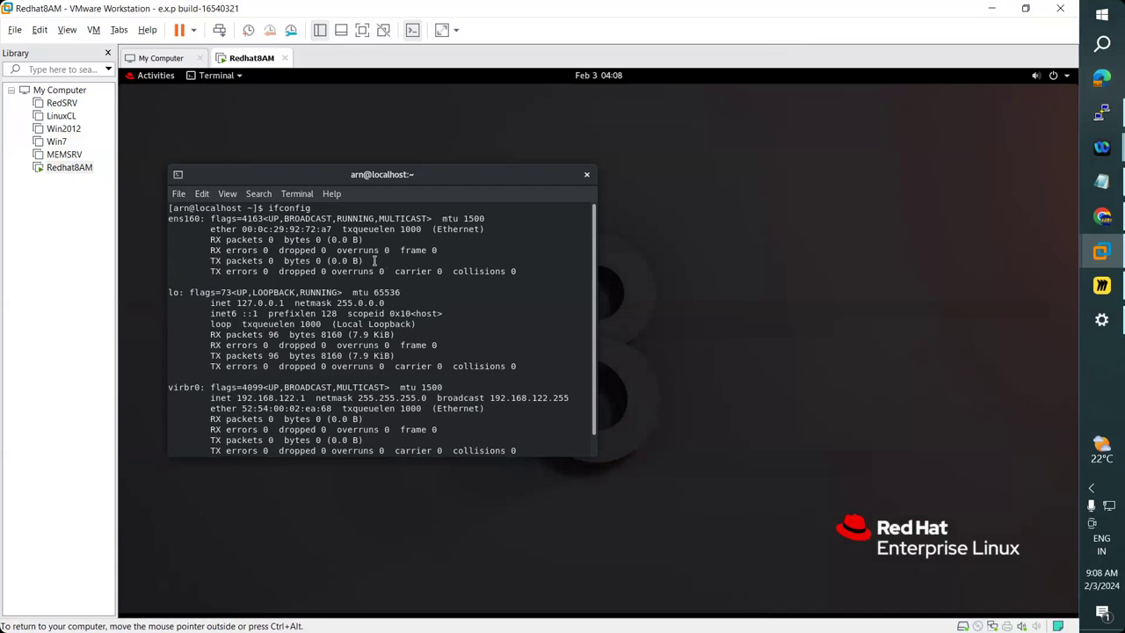
scroll(374, 261, down, 1)
scroll(378, 255, up, 1)
Maximize the terminal and highlight ens160's UP,BROADCAST,RUNNING,MULTICAST flags.
double_click(492, 180)
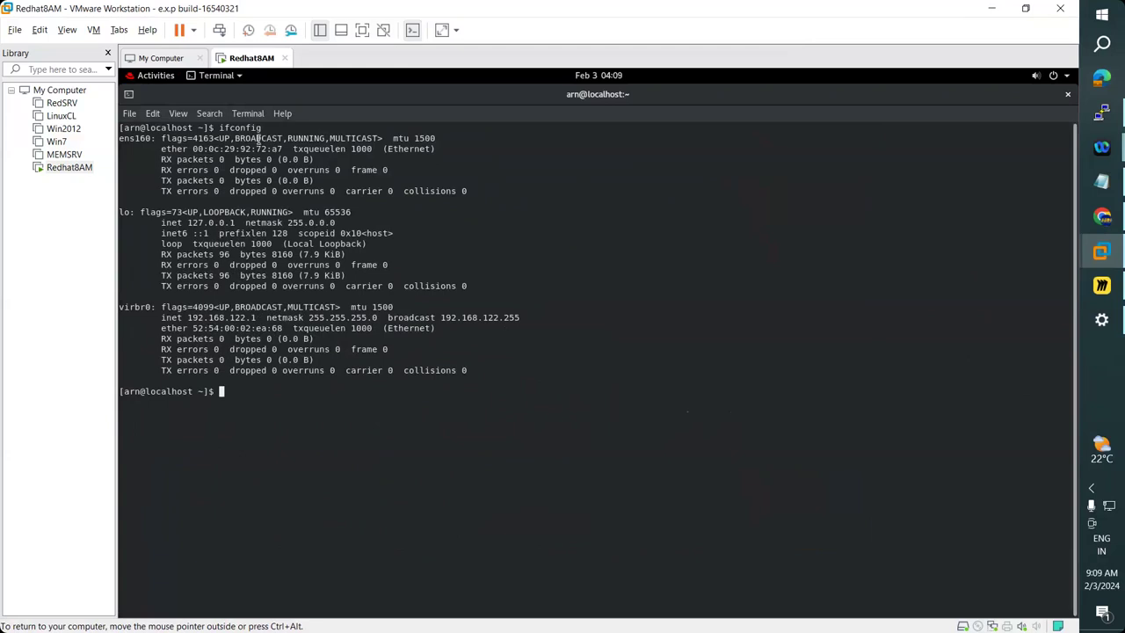
double_click(219, 139)
click(303, 137)
drag(219, 139, 378, 139)
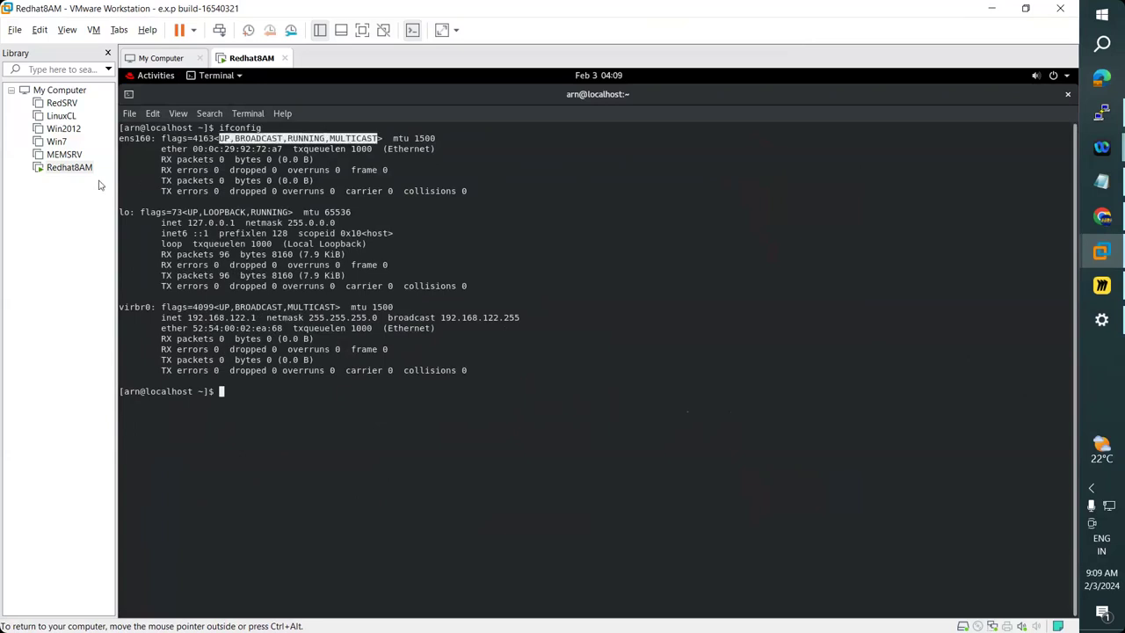
right_click(77, 167)
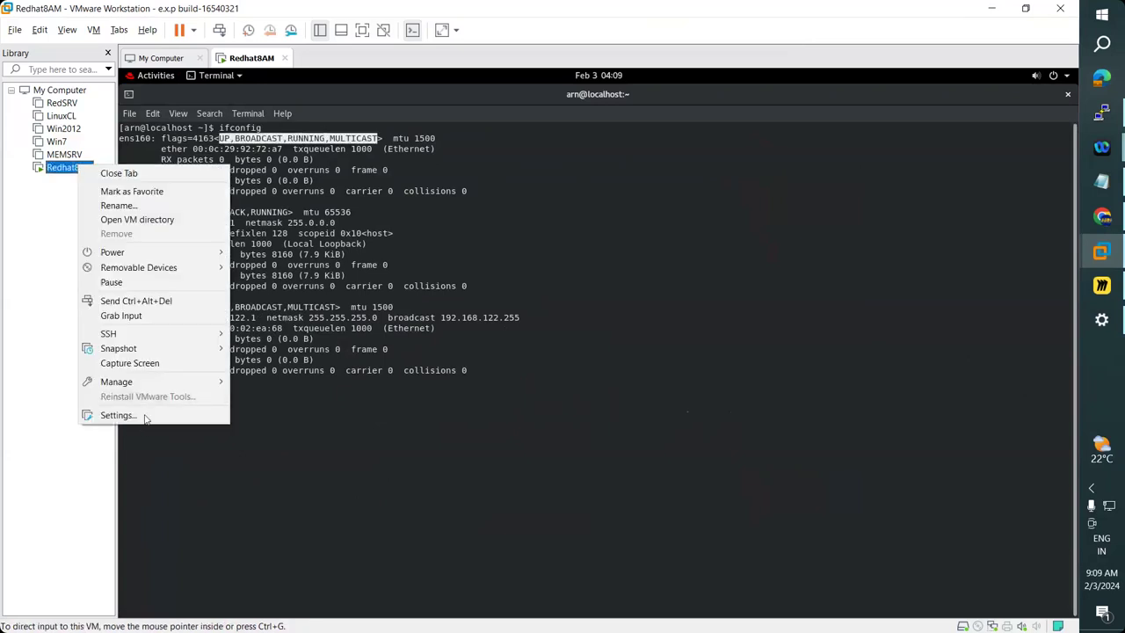
click(144, 414)
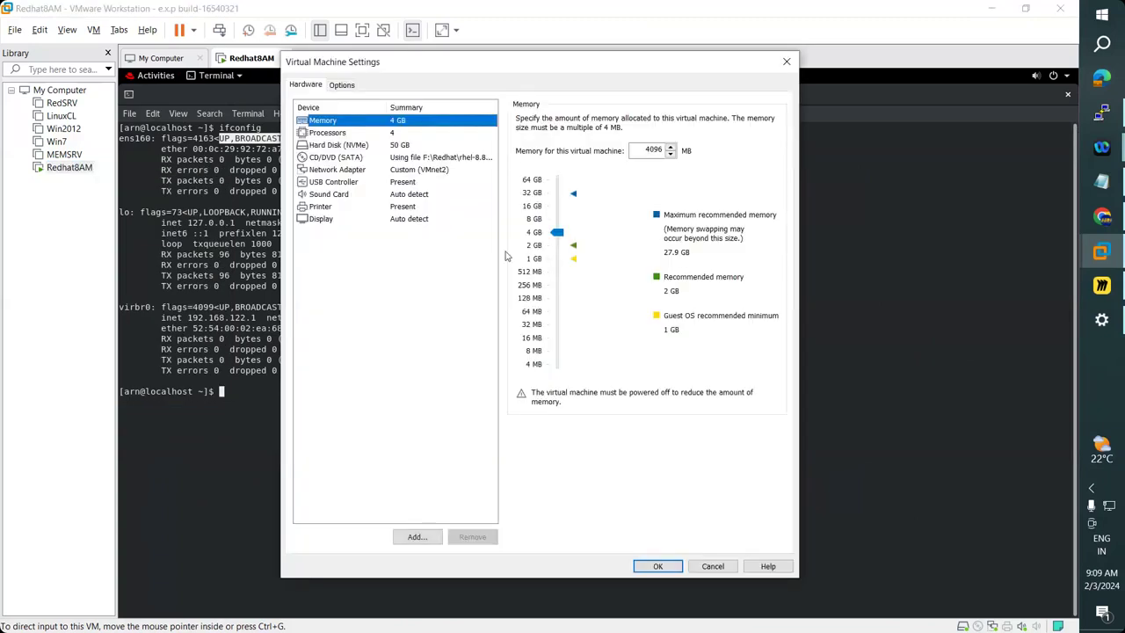
Review the VM's devices, confirming the network adapter is on Custom (VMnet2).
click(327, 134)
click(333, 145)
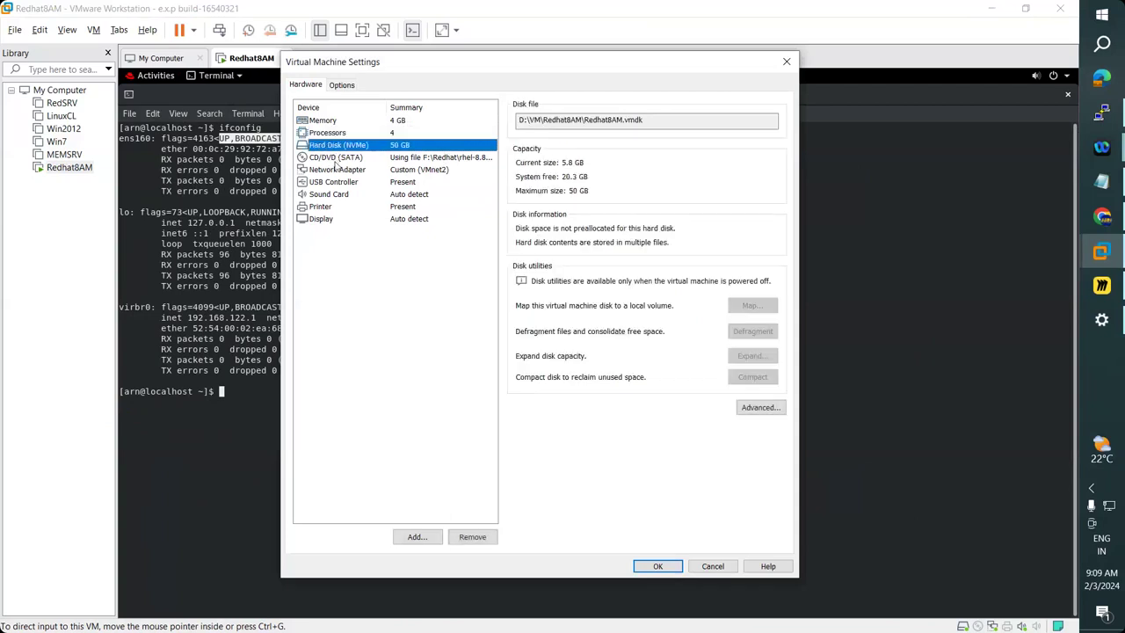
click(336, 158)
click(338, 169)
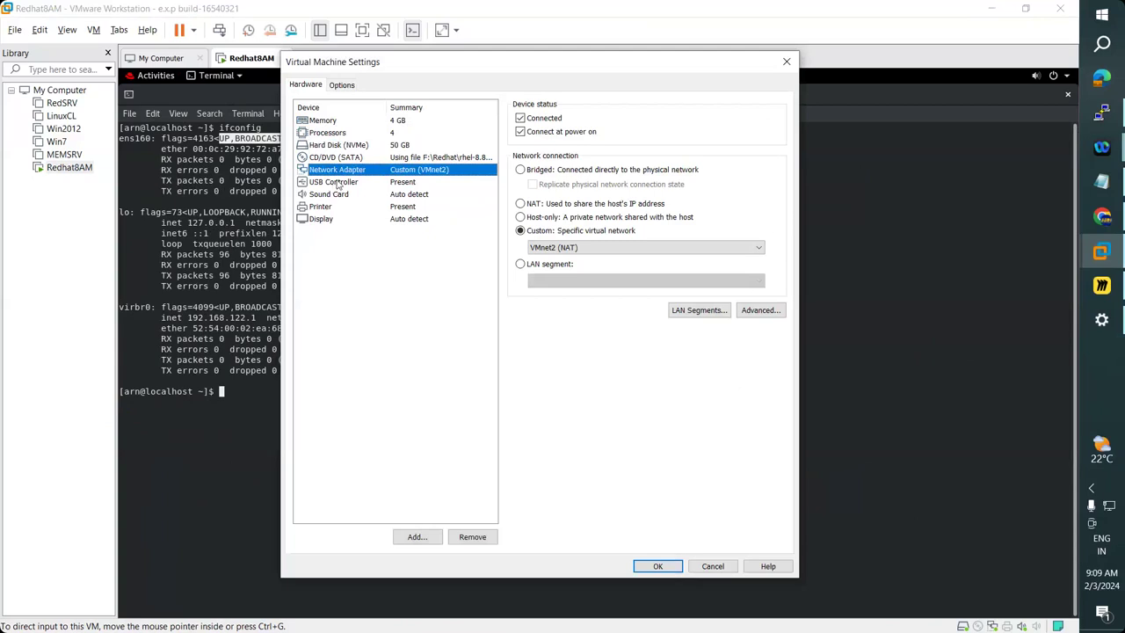
click(337, 182)
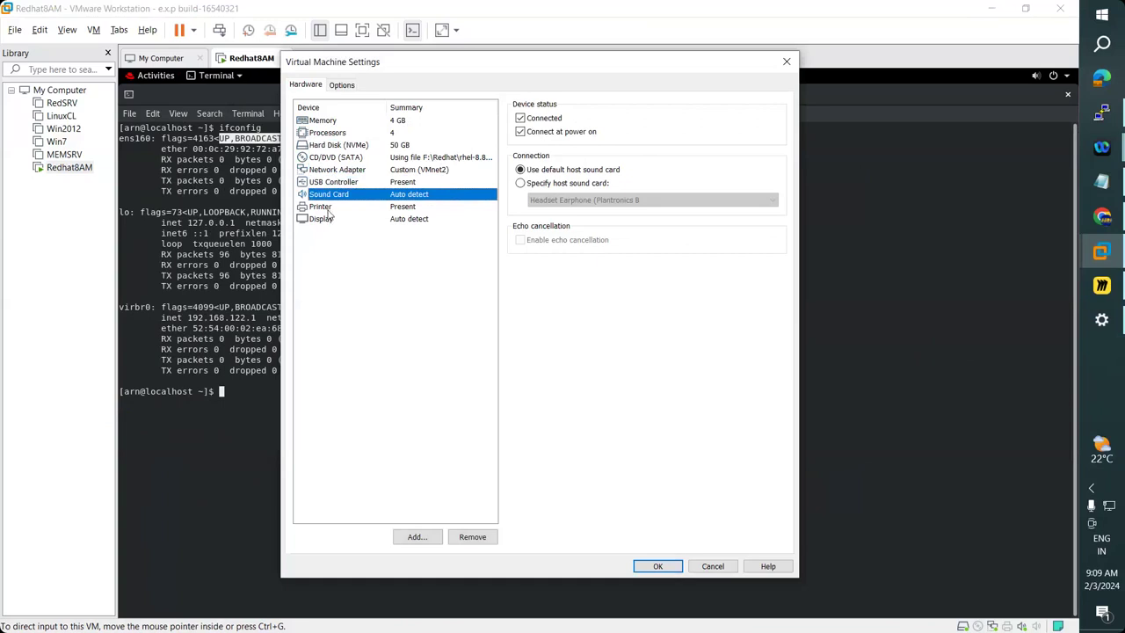
click(329, 208)
click(324, 220)
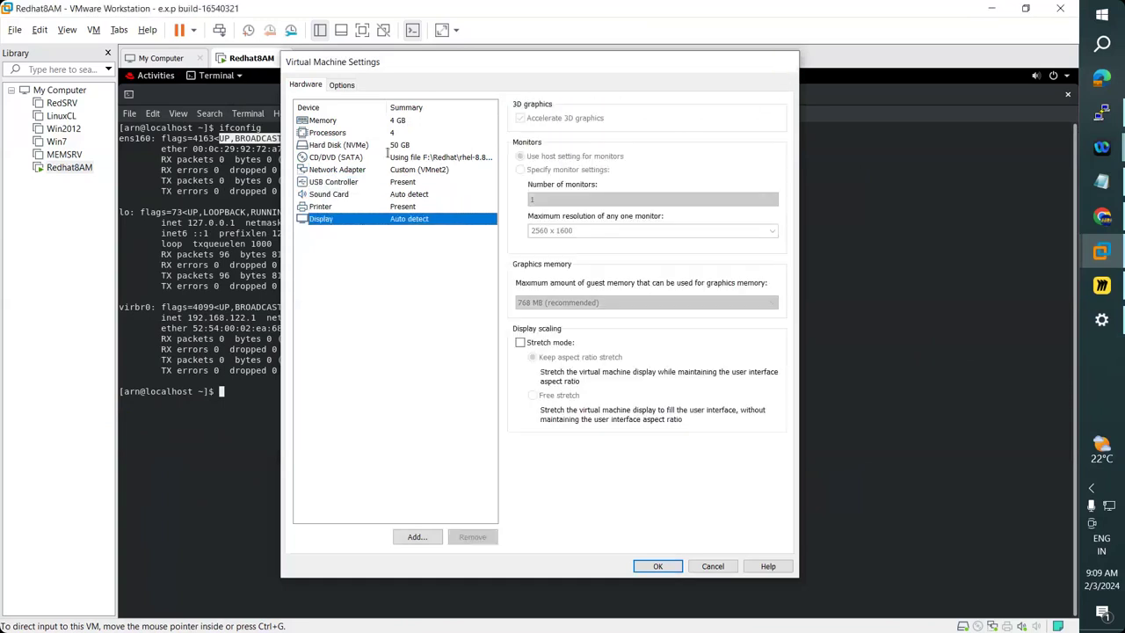
Close the VM settings and type nmtui at the guest terminal prompt.
click(786, 62)
click(271, 394)
text(nmtui)
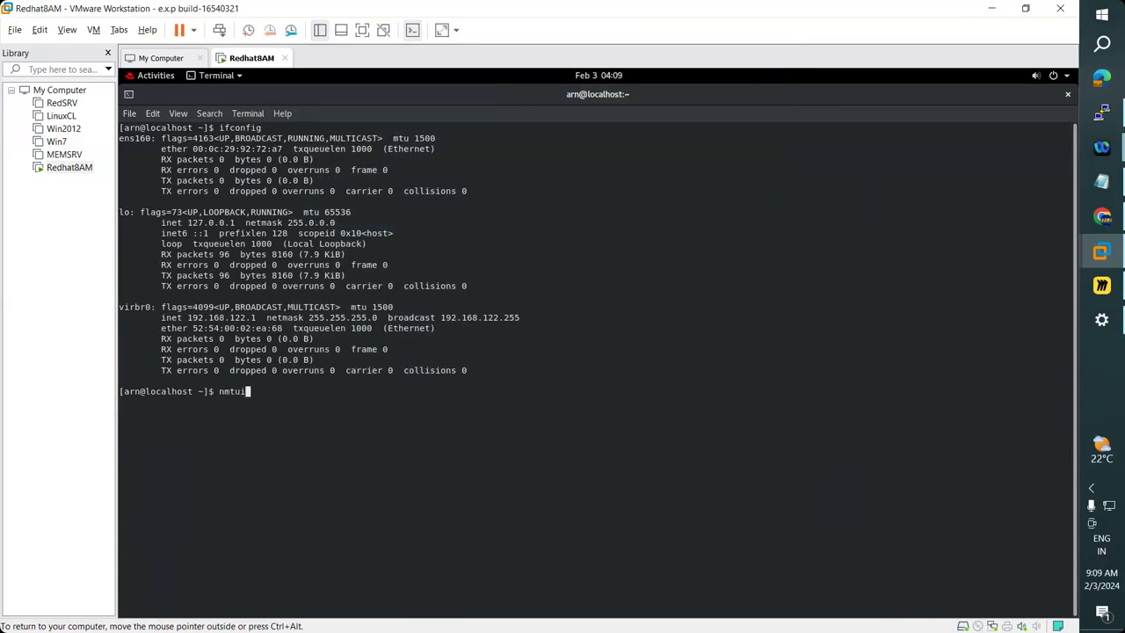
Launch nmtui and open the ens160 connection for editing.
key(Return)
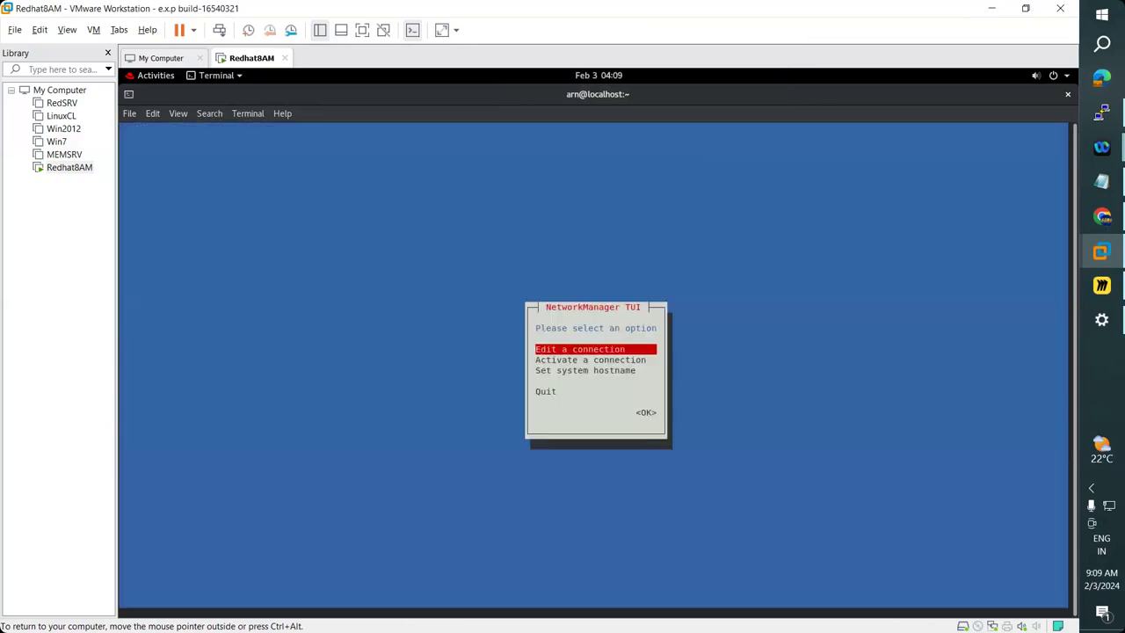
key(Return)
key(Tab)
key(Tab)
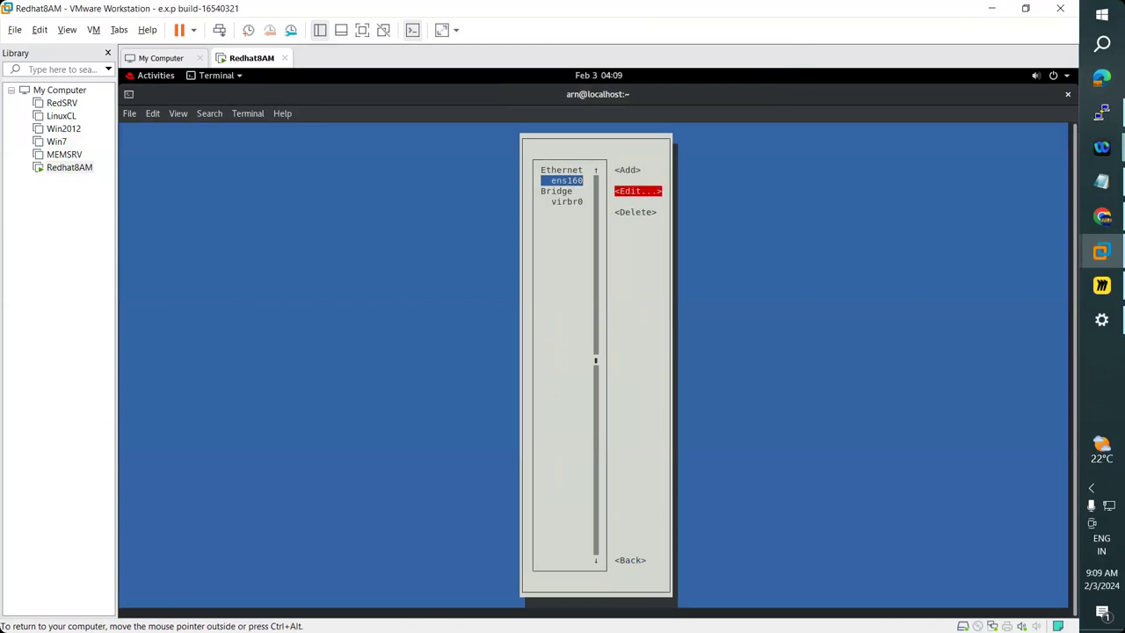
key(Up)
key(Down)
key(Up)
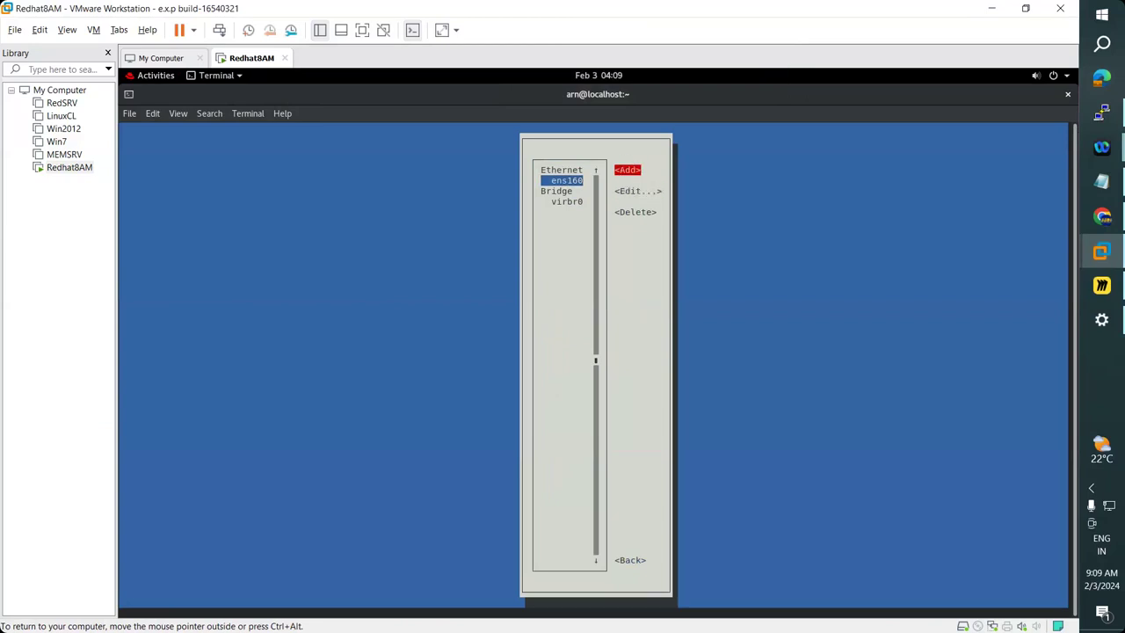
key(Down)
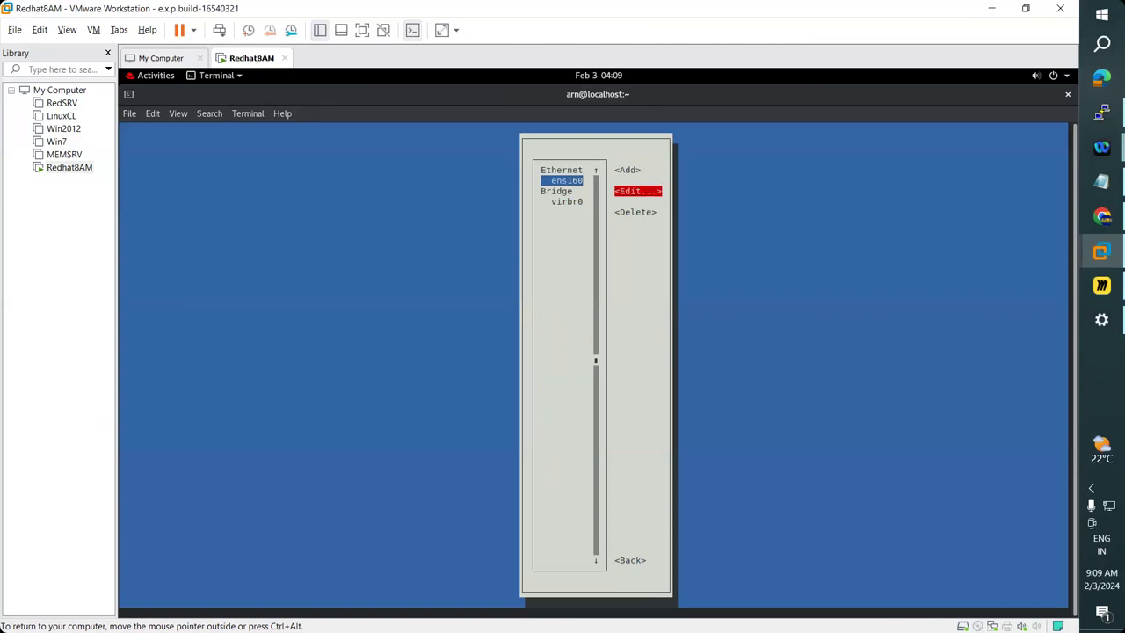
key(Return)
Switch ens160's IPv4 configuration method to Manual and expand its settings.
key(Down)
key(Down)
key(Down)
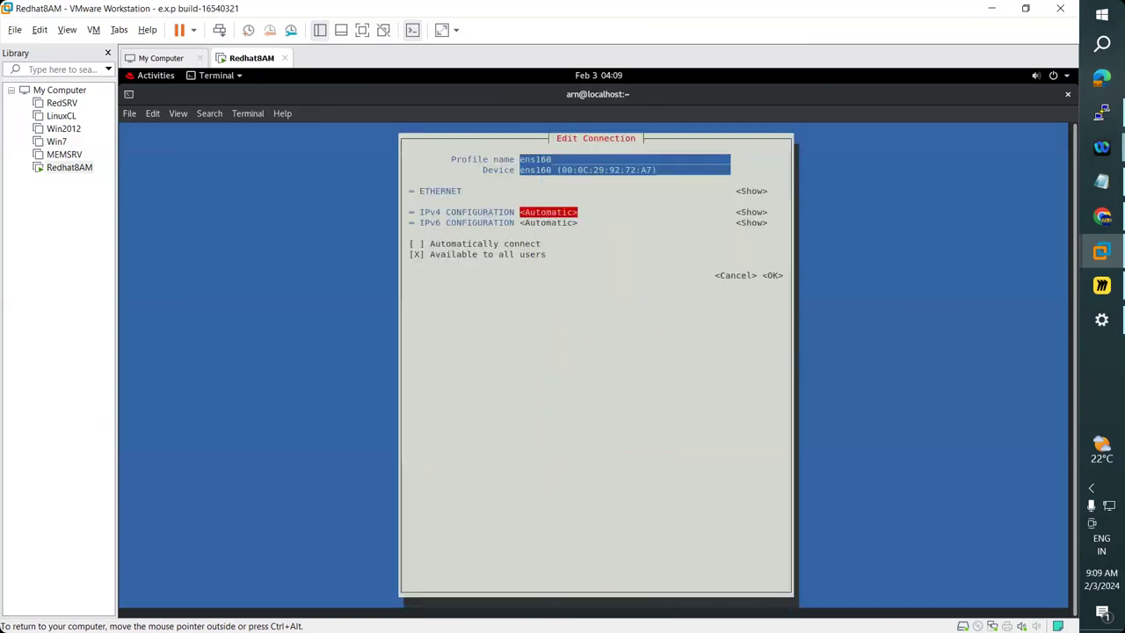
key(Return)
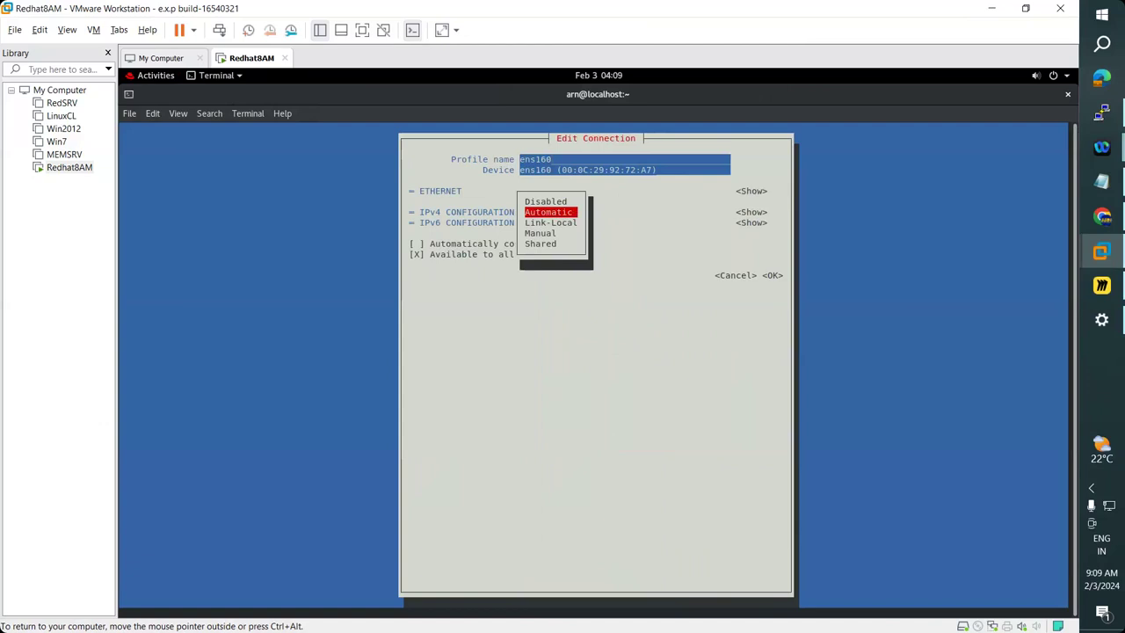
key(Down)
key(Down)
key(Return)
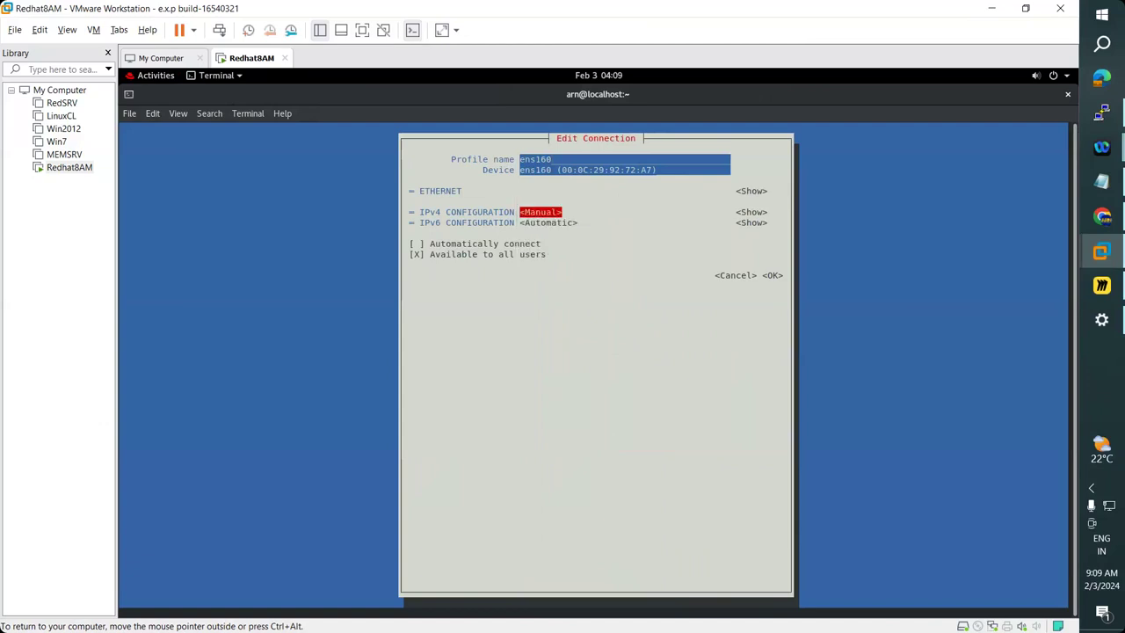
key(Tab)
key(Return)
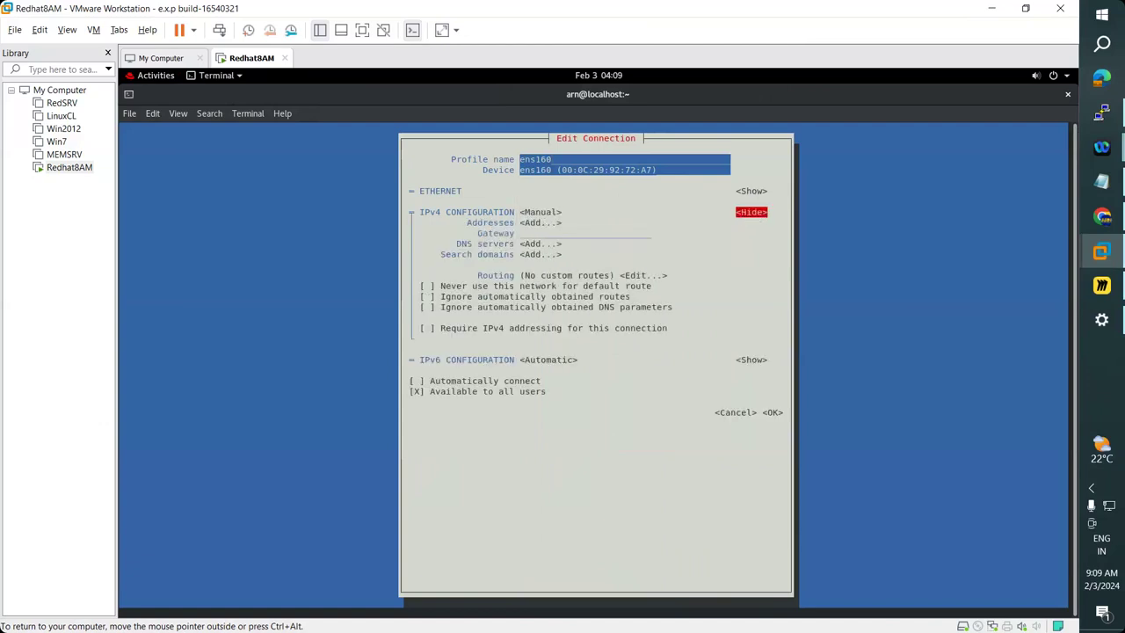
Add 192.168.223.50 and 255.255.255.0 as the IPv4 address entries.
key(Tab)
key(Return)
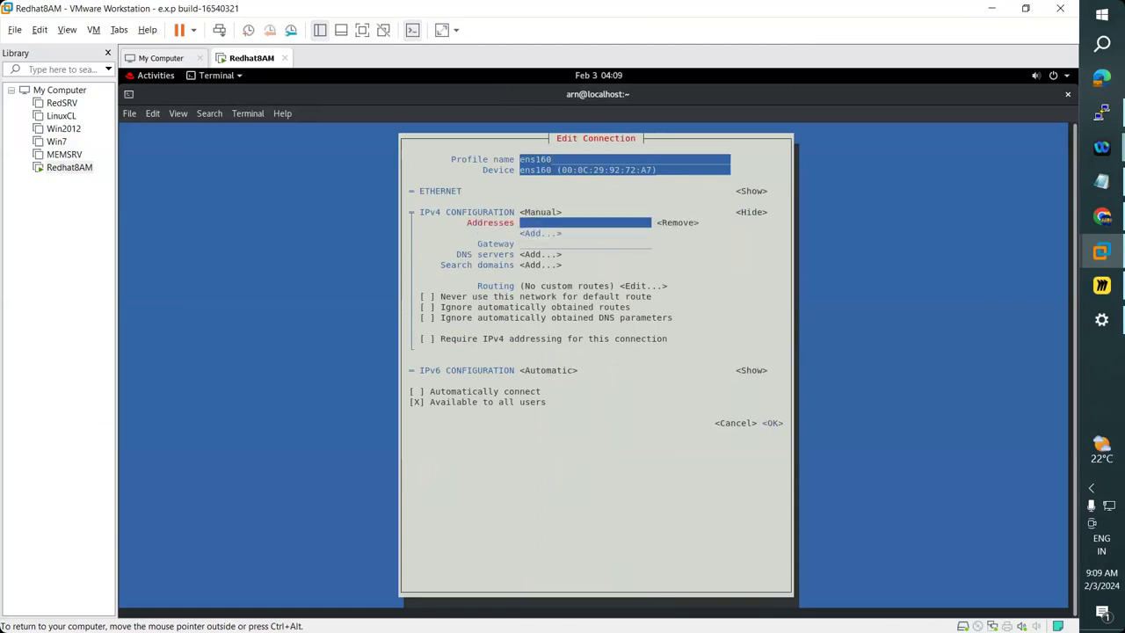
text(192.168.223.)
text(50)
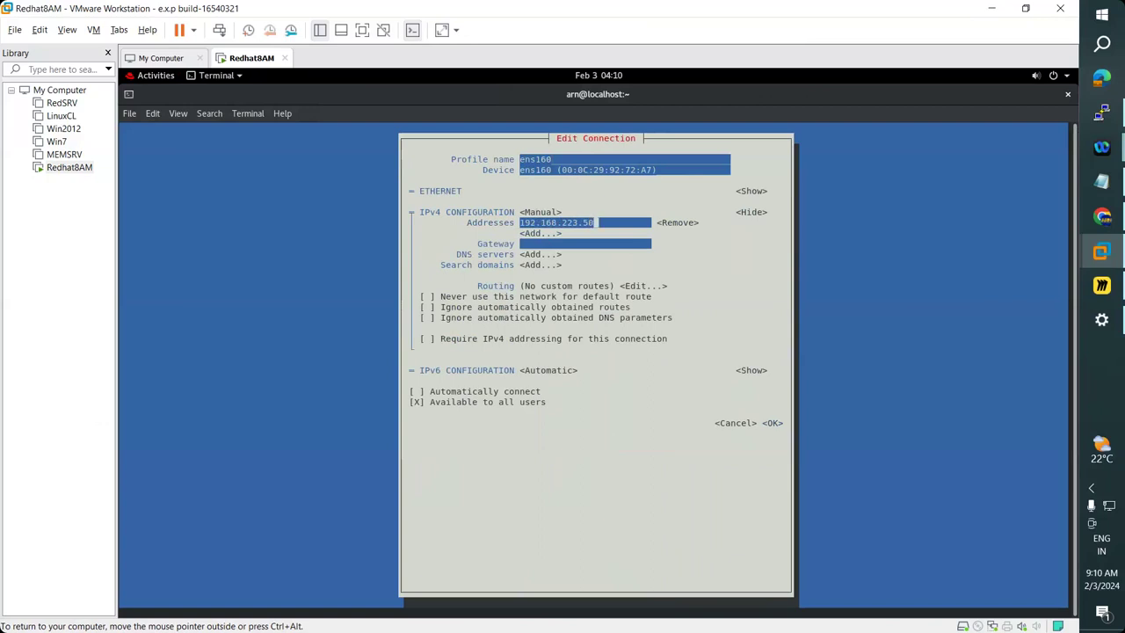
key(Tab)
key(Tab)
key(Return)
text(255.)
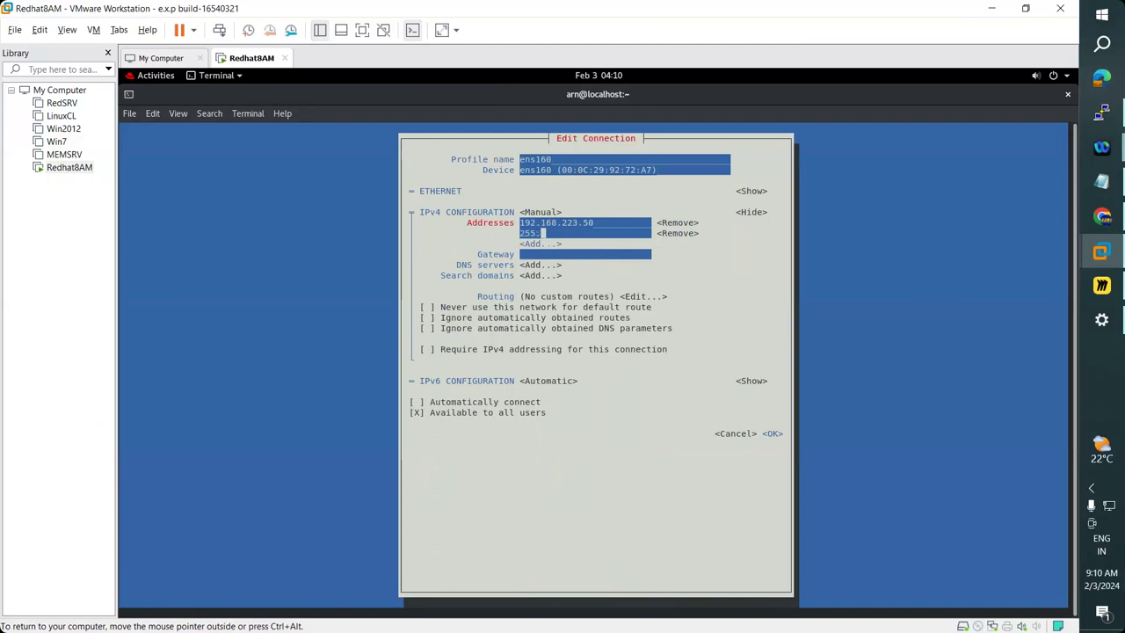
text(255.255.0)
Enable Automatically connect and save the ens160 connection.
key(Tab)
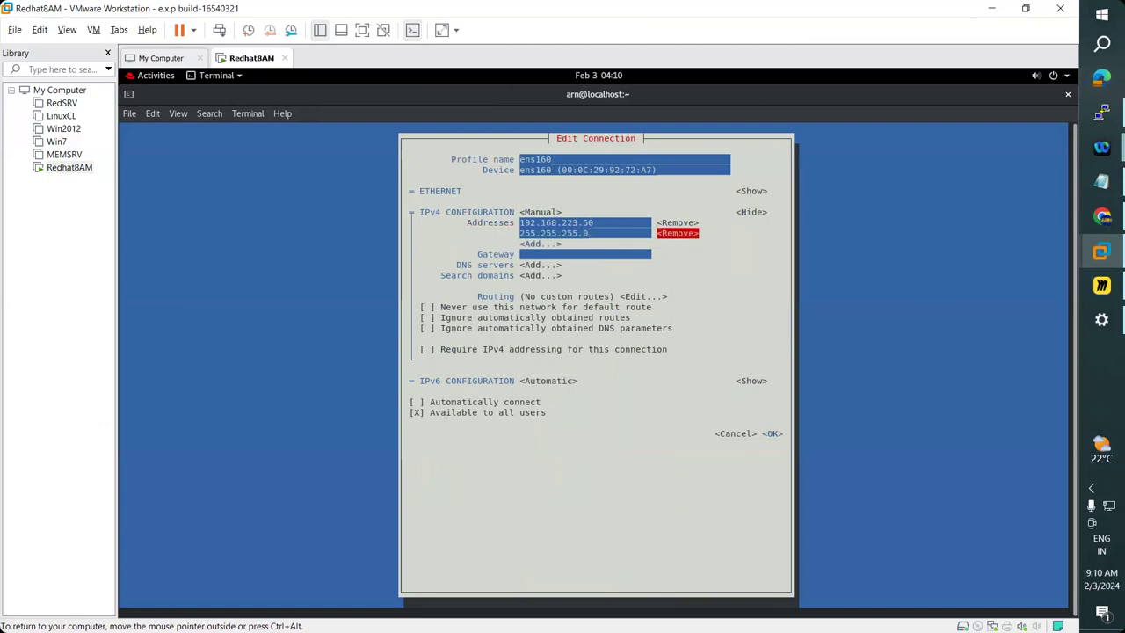
key(Tab)
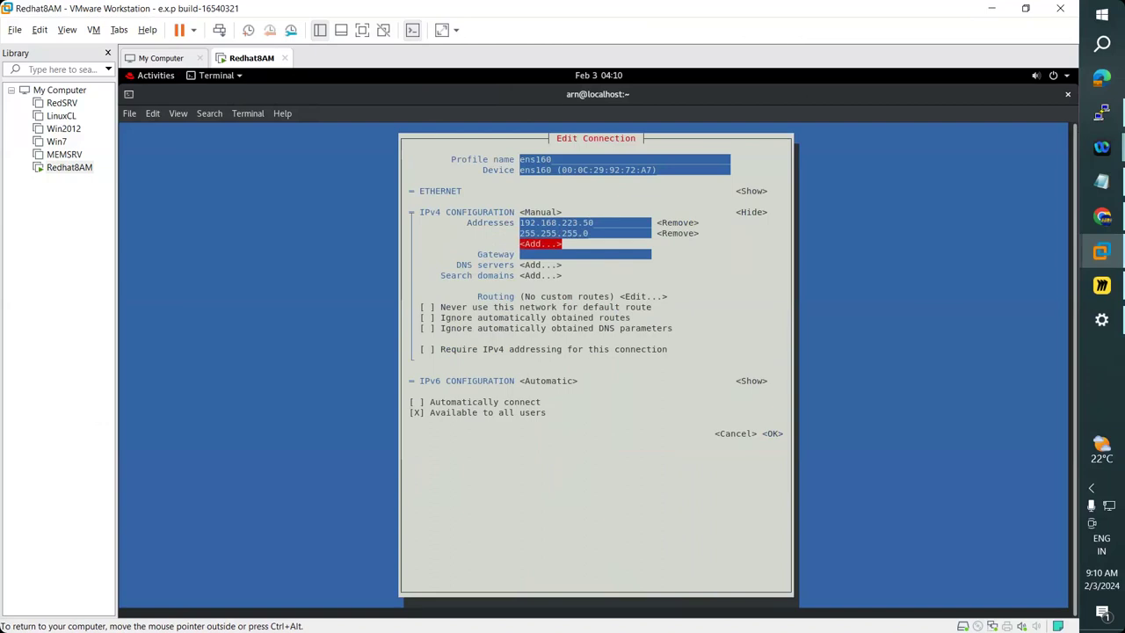
key(Tab)
key(Tab)
key(Tab)
key(Tab)
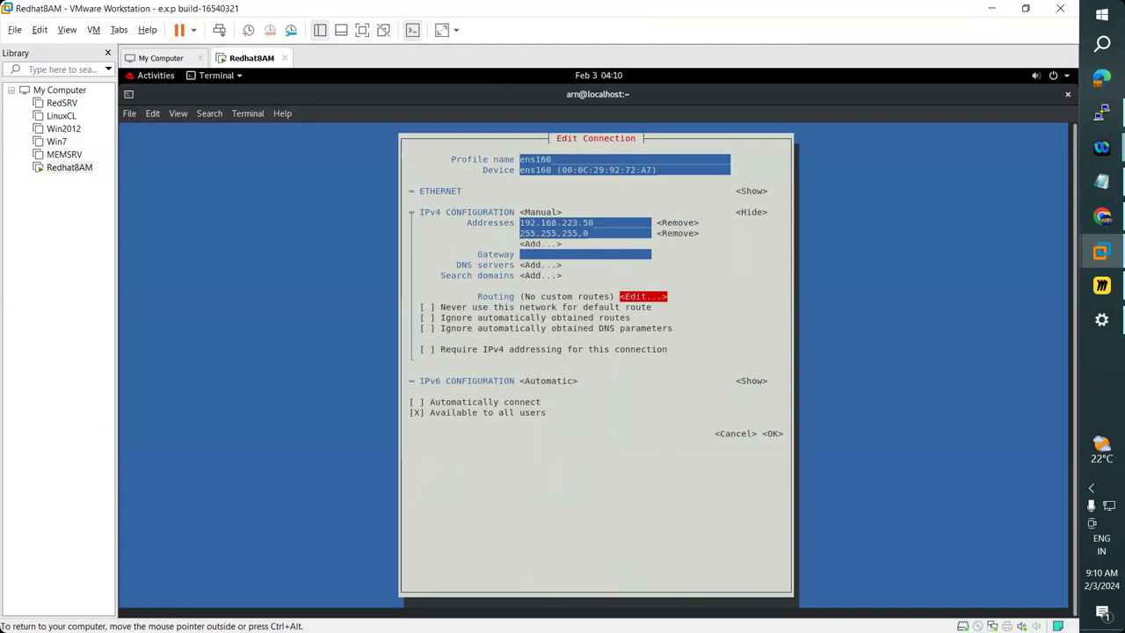
key(Tab)
key(Tab)
key(Tab)
key(Tab)
key(Tab)
key(Tab)
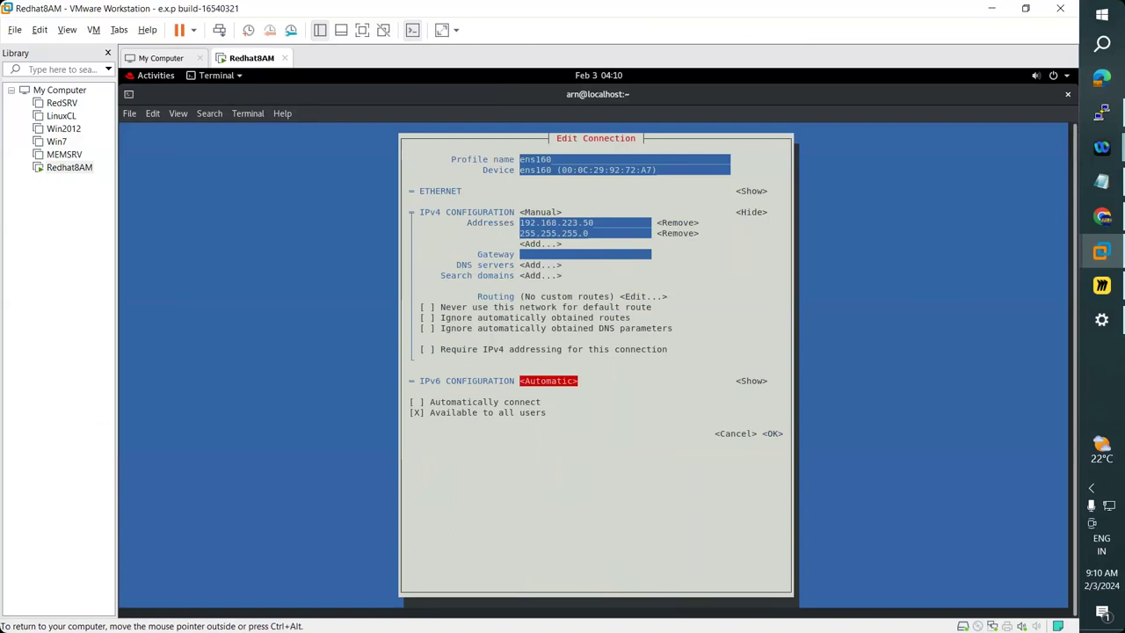
key(Tab)
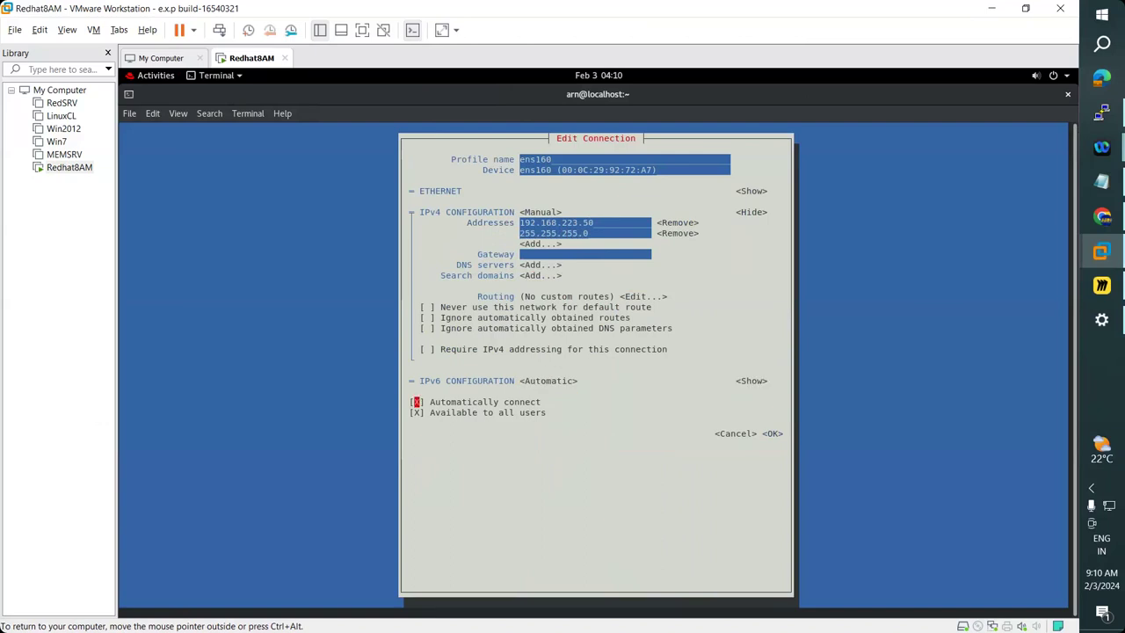
key(Tab)
key(Tab)
key(Tab)
key(Return)
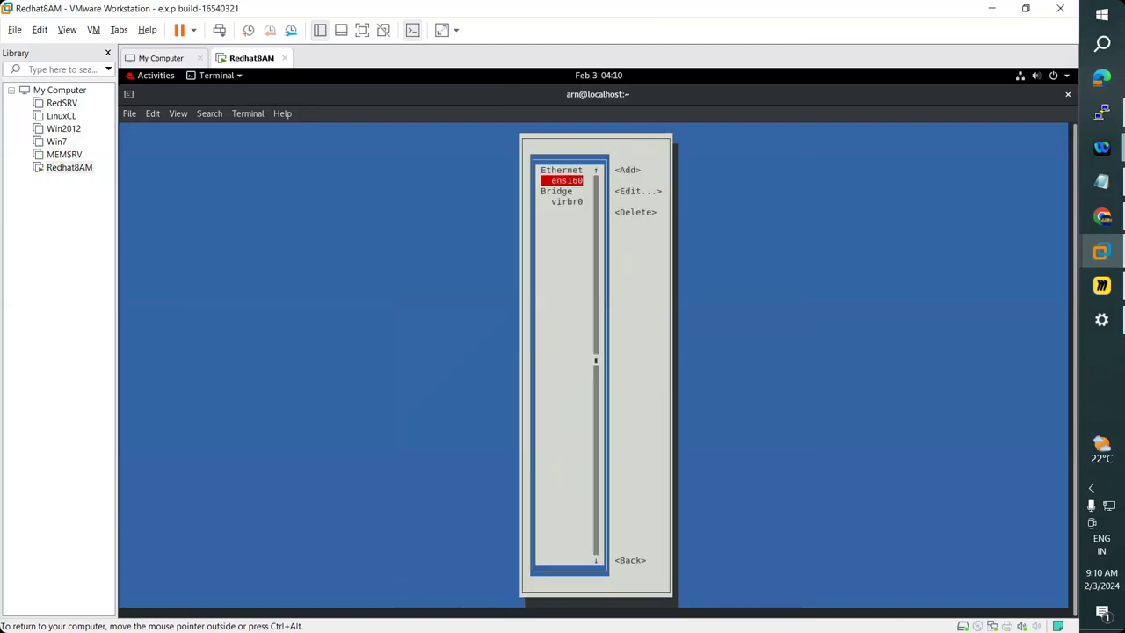
Deactivate and reactivate ens160 so the new IPv4 settings take effect.
key(Down)
key(Tab)
key(Tab)
key(Tab)
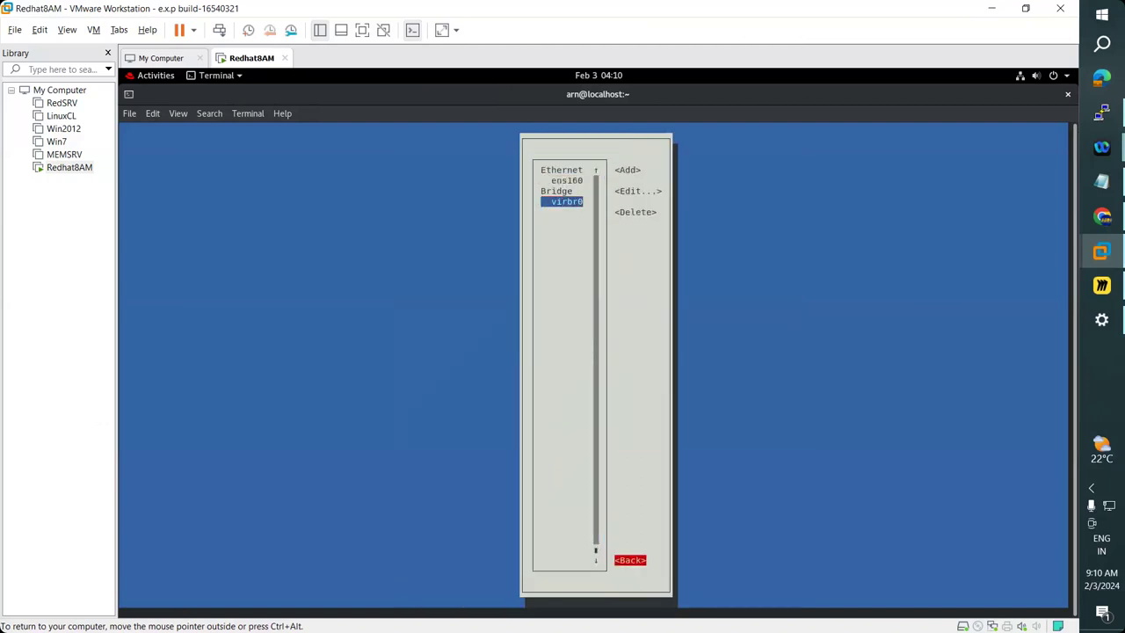
key(Return)
key(Down)
key(Return)
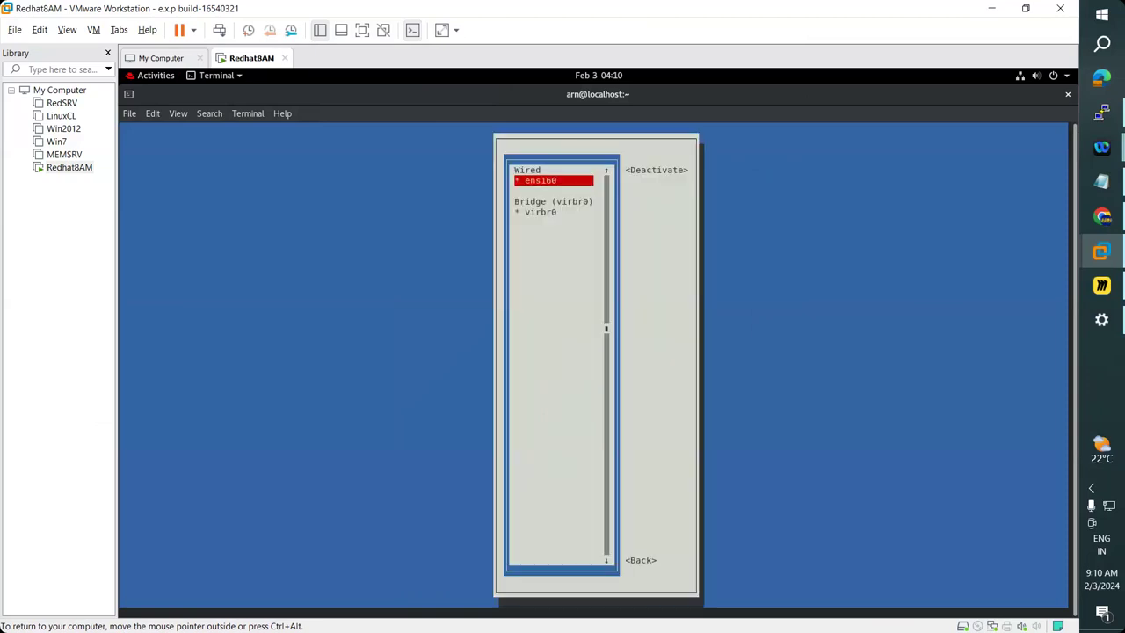
key(Tab)
key(Return)
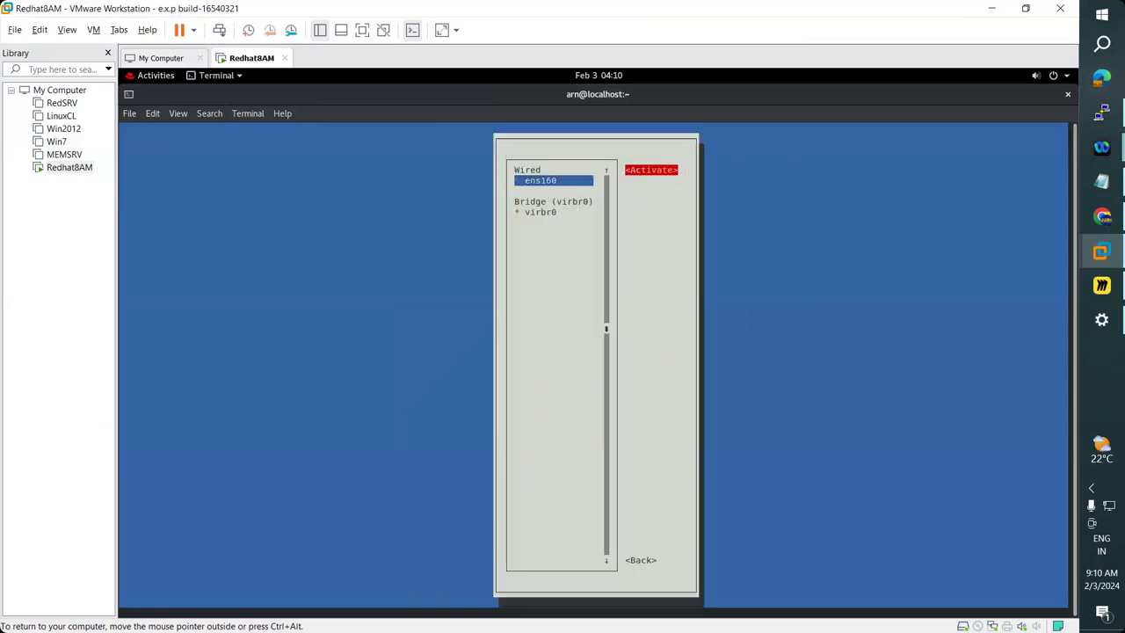
key(Return)
key(Tab)
key(Return)
key(Down)
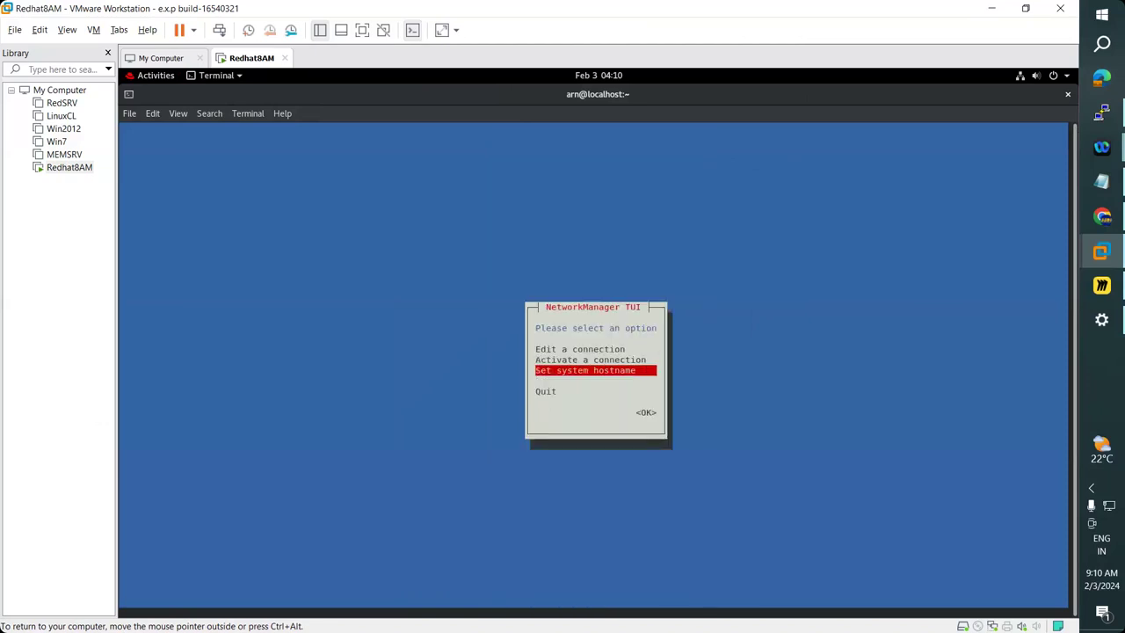
Replace localhost.localdomain with RedhatSRV and authorise the change with the account password.
key(Return)
key(BackSpace)
key(BackSpace)
key(BackSpace)
key(BackSpace)
key(BackSpace)
key(BackSpace)
key(BackSpace)
key(BackSpace)
key(BackSpace)
key(BackSpace)
key(BackSpace)
key(BackSpace)
key(BackSpace)
key(BackSpace)
key(BackSpace)
key(BackSpace)
key(BackSpace)
key(BackSpace)
key(BackSpace)
key(BackSpace)
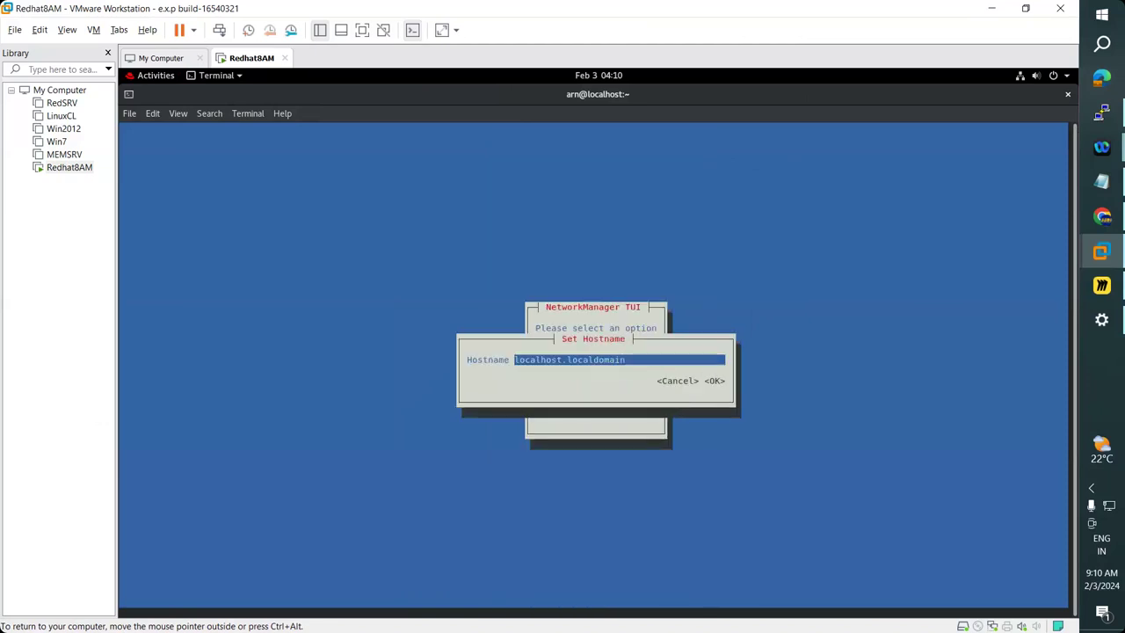
text(Redhat)
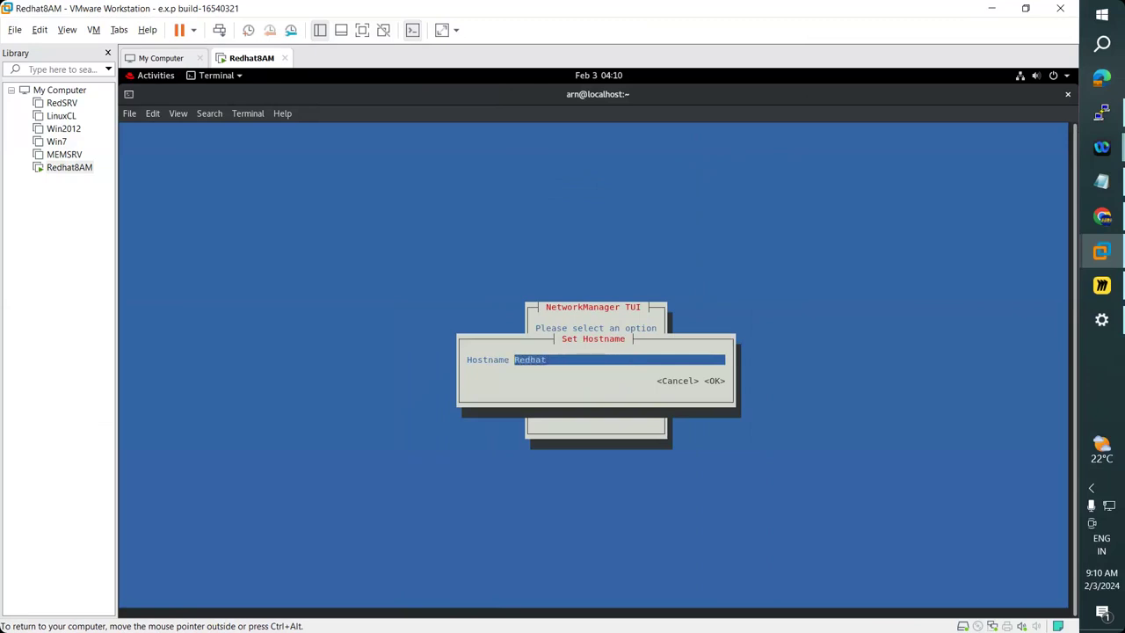
text(Server)
key(Tab)
key(Tab)
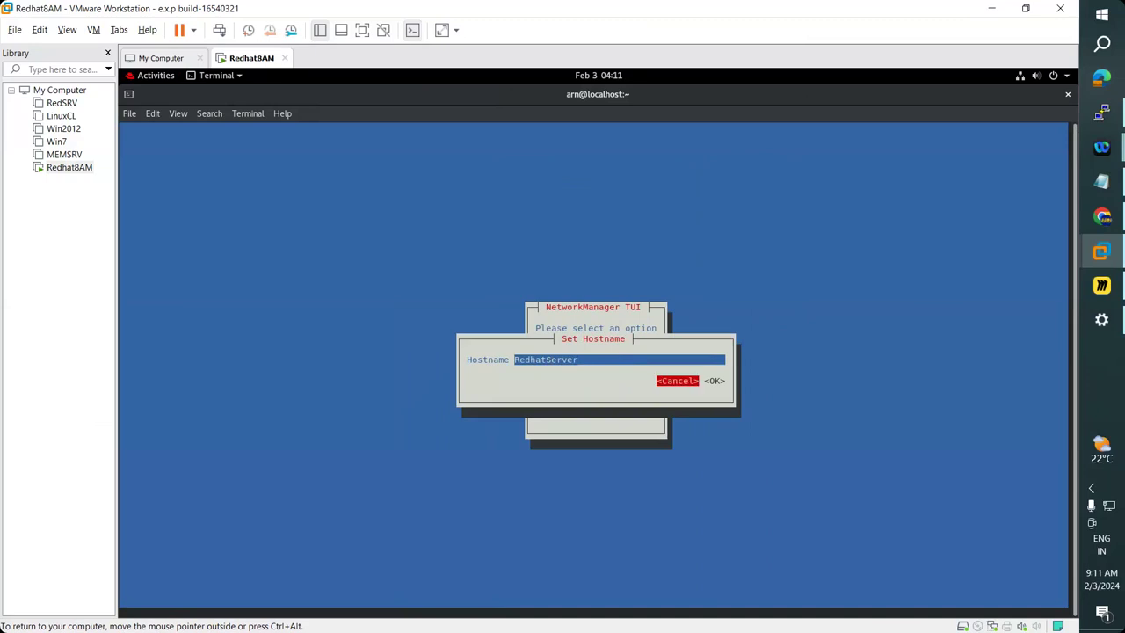
key(shift+Tab)
key(shift+Tab)
key(BackSpace)
key(BackSpace)
key(BackSpace)
key(BackSpace)
key(BackSpace)
text(RV)
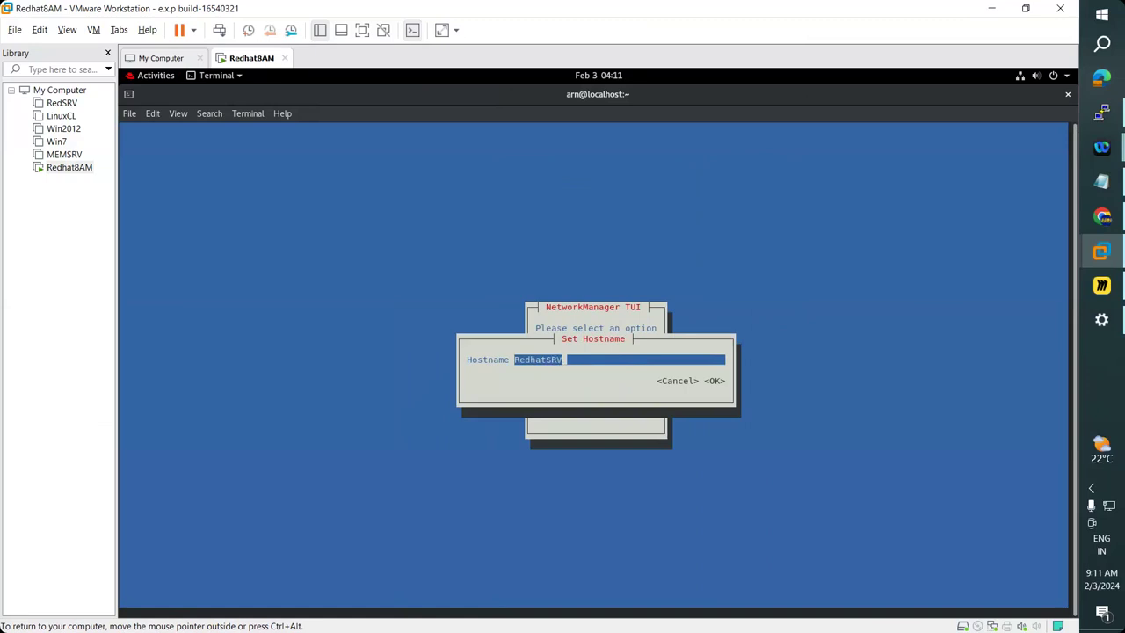
key(Tab)
key(Tab)
key(Return)
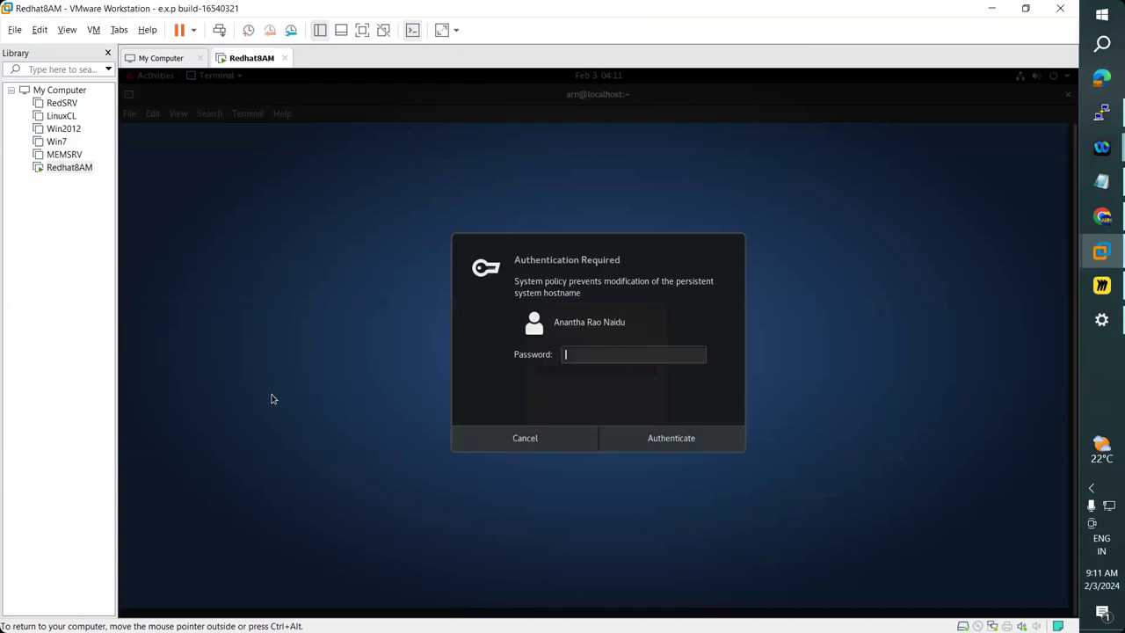
text(•••••••••)
key(Return)
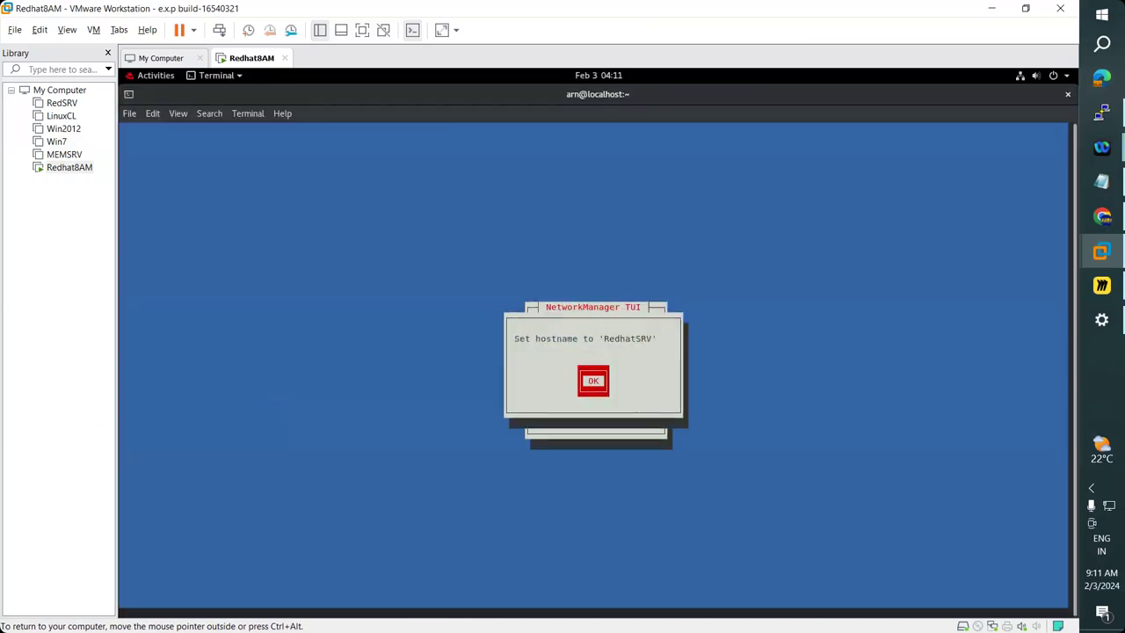
Quit nmtui, run ifconfig and highlight ens160's address 192.168.223.50.
key(Return)
key(Down)
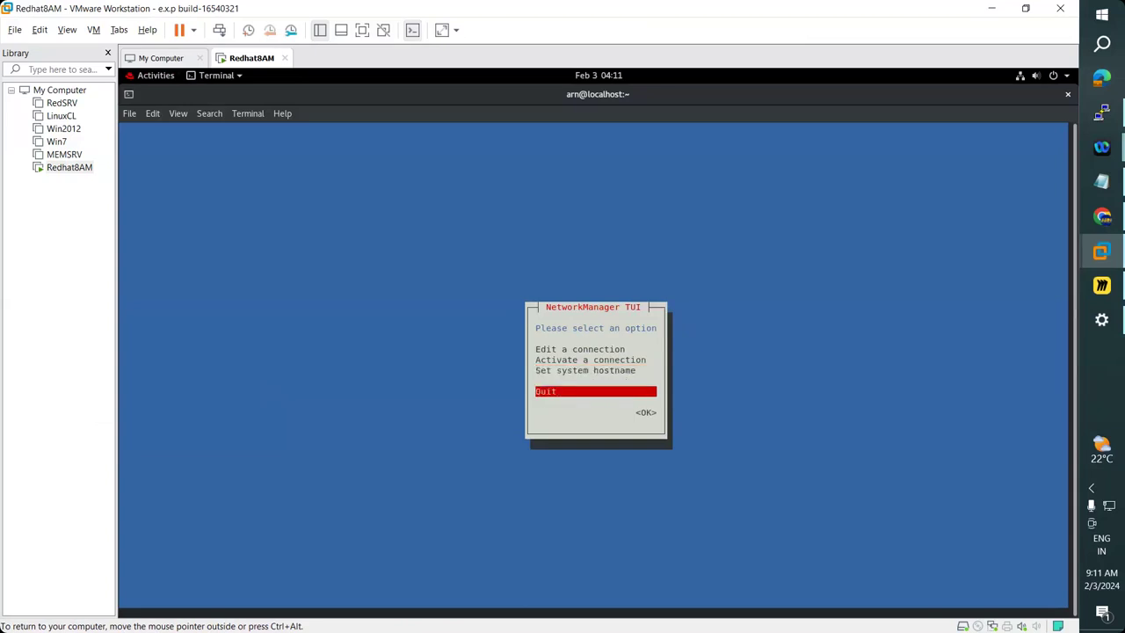
key(Tab)
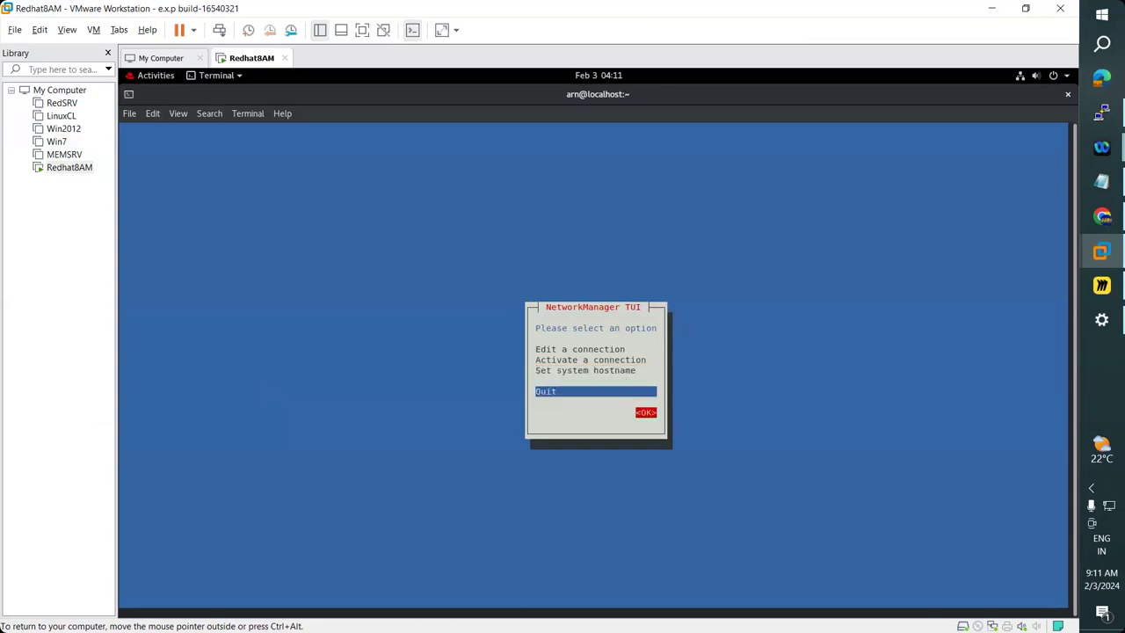
key(Return)
text(ifconfig)
key(Return)
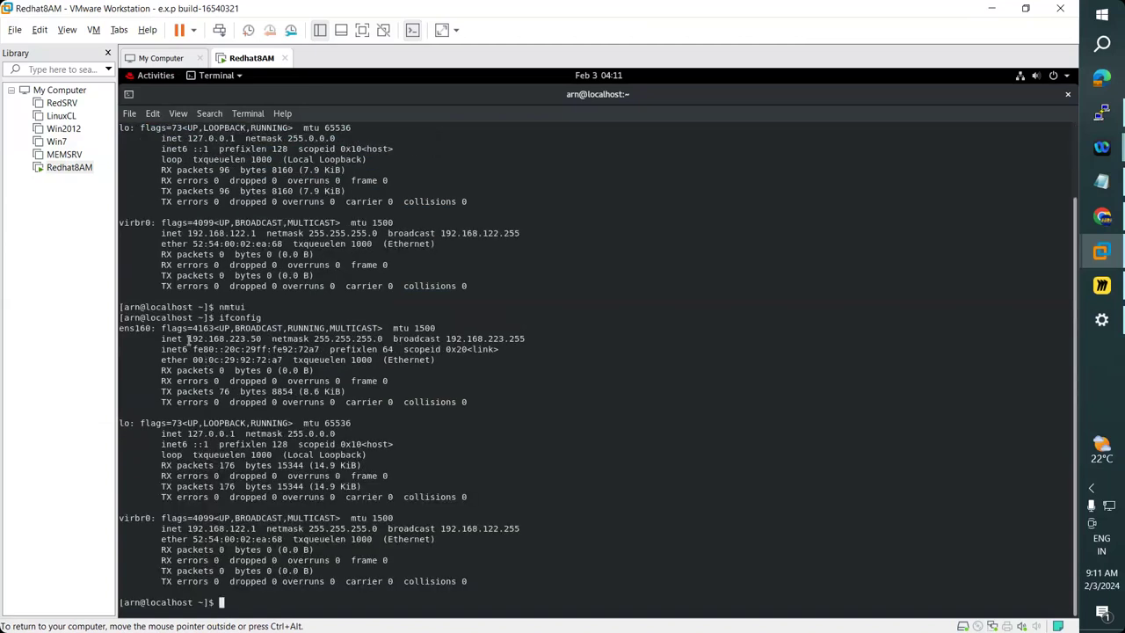
drag(187, 338, 262, 340)
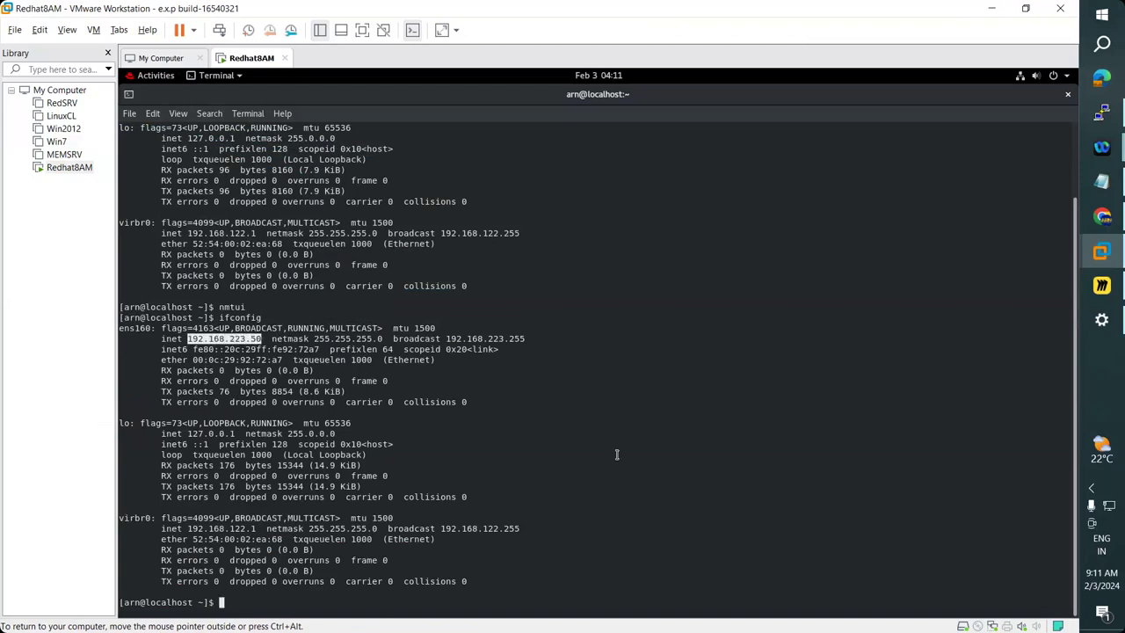
Start a PuTTY SSH session to 192.168.223.50 on port 22 and accept the host key.
text(d)
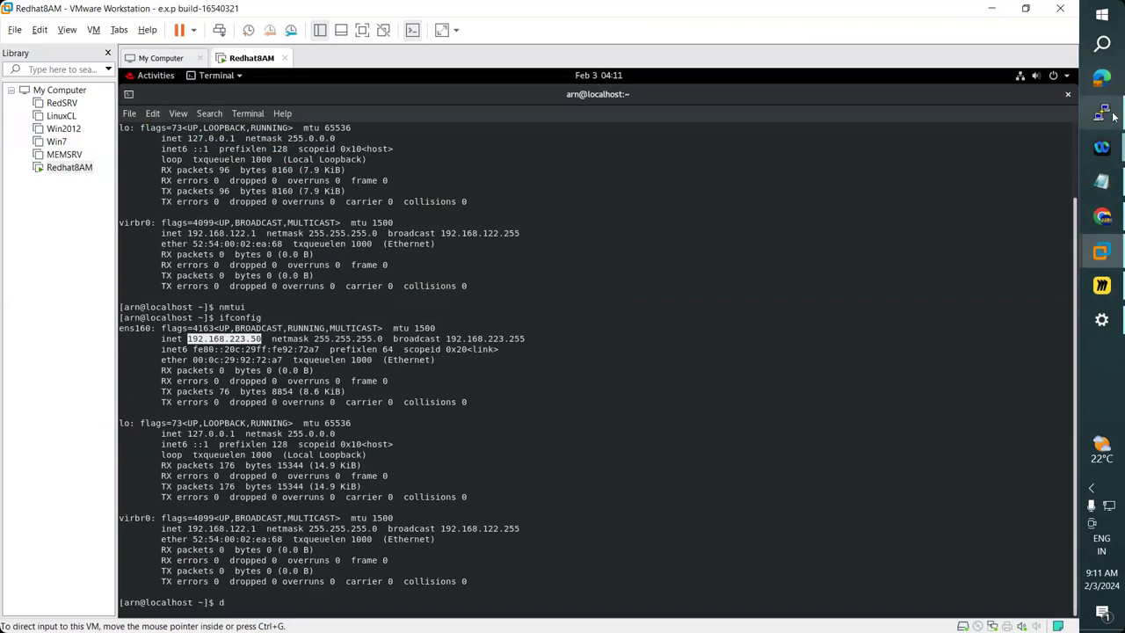
click(1113, 116)
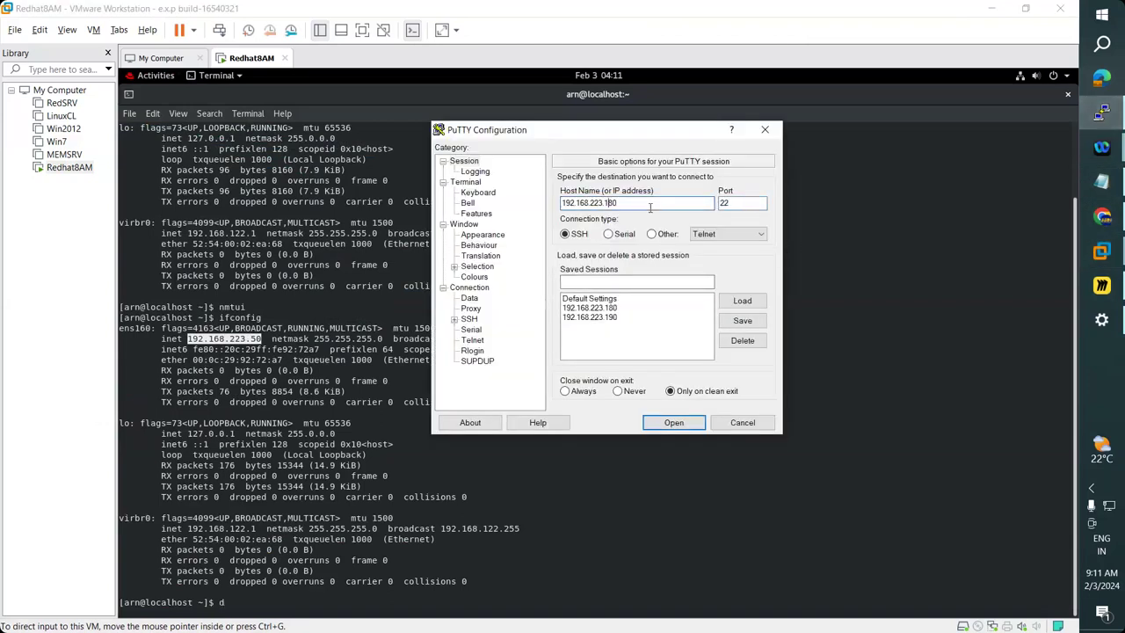
drag(618, 203, 560, 204)
text(192.168.223.50)
click(737, 203)
click(674, 423)
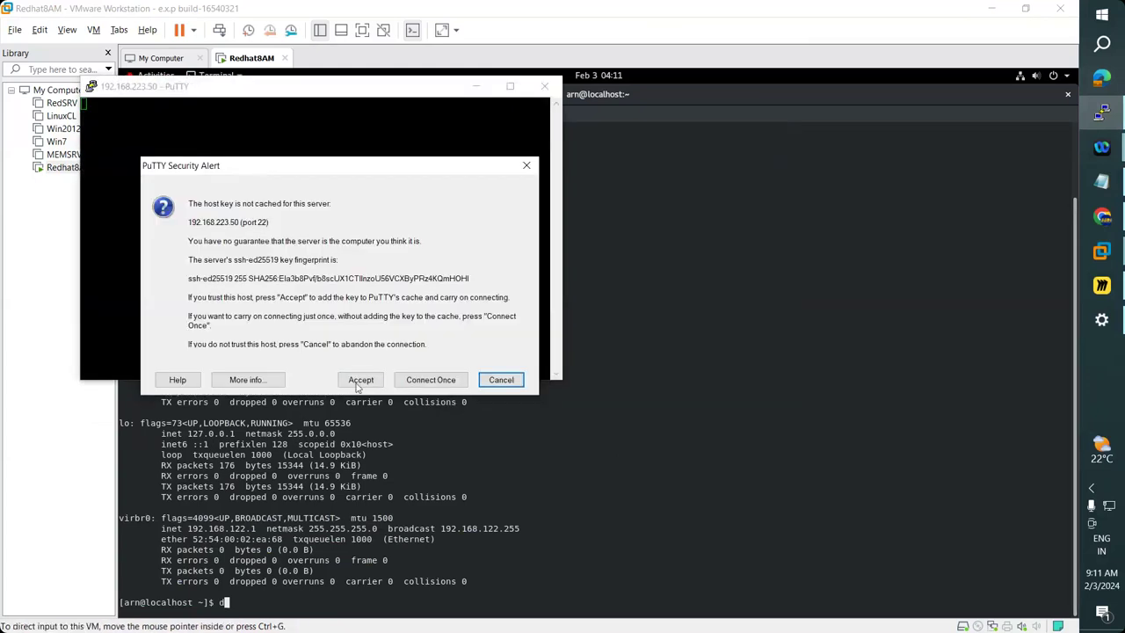
click(360, 379)
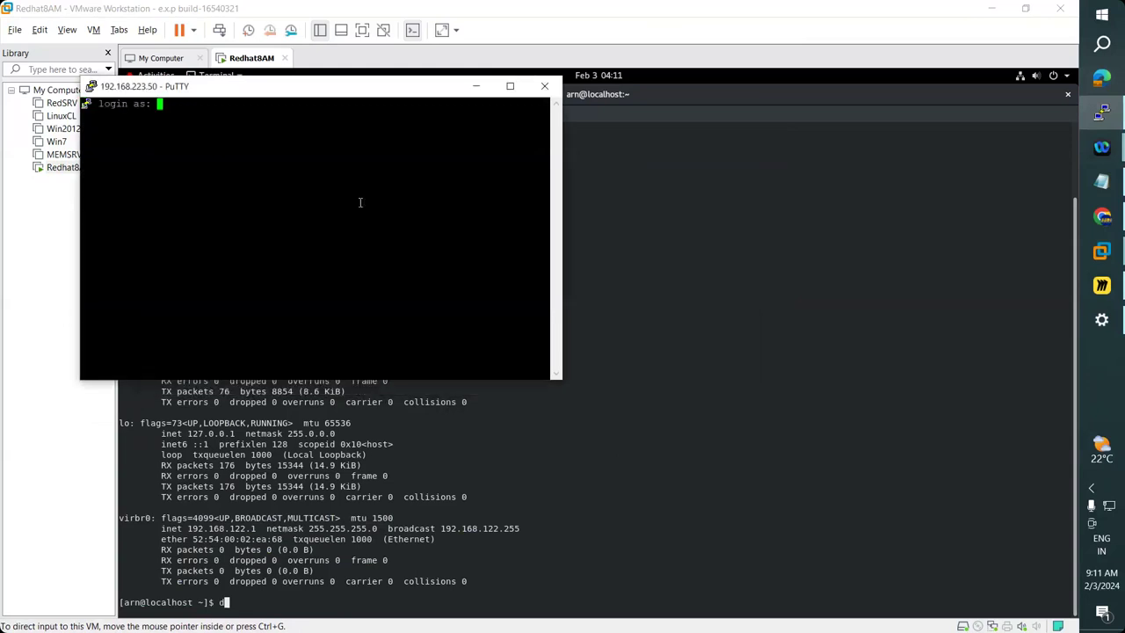
Log in to the server with the user name and account password.
drag(369, 104, 679, 147)
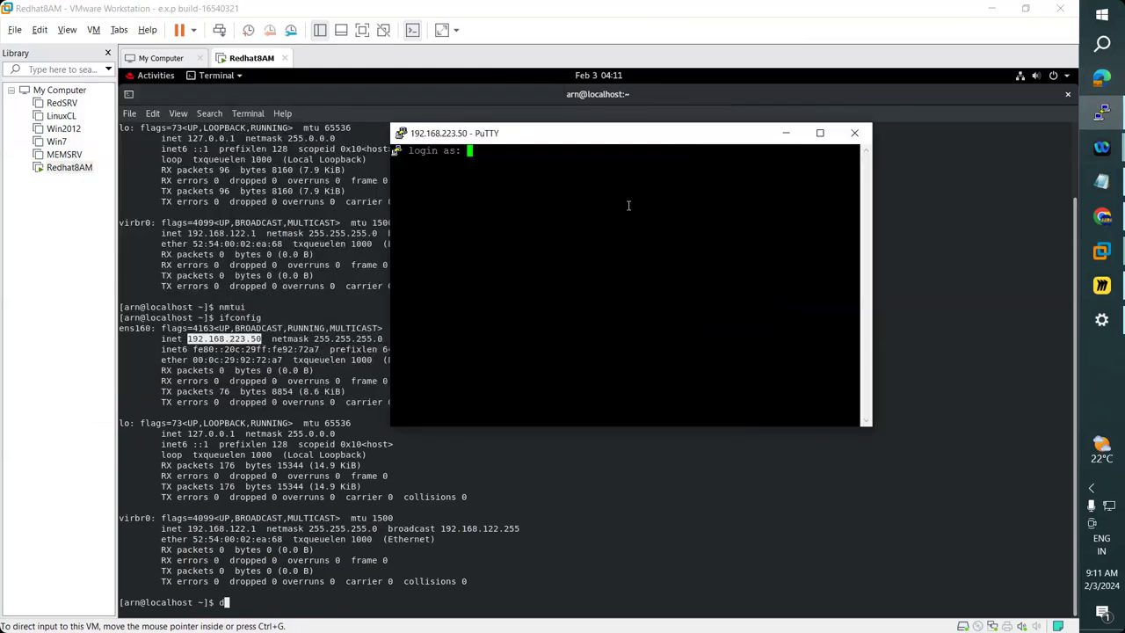
text(arn)
key(Return)
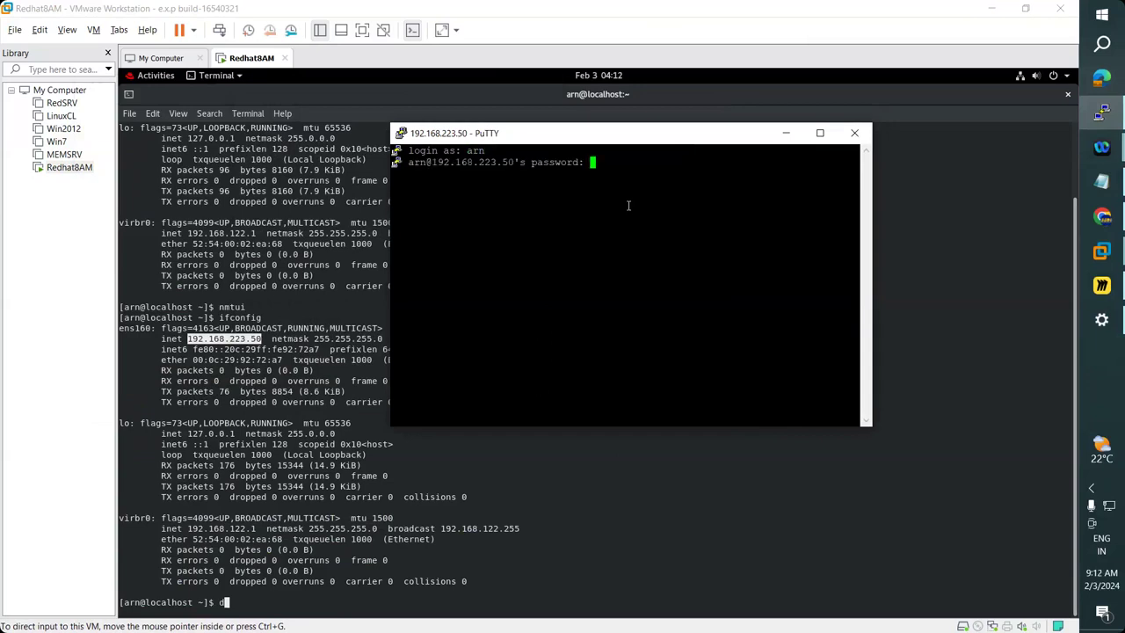
key(Return)
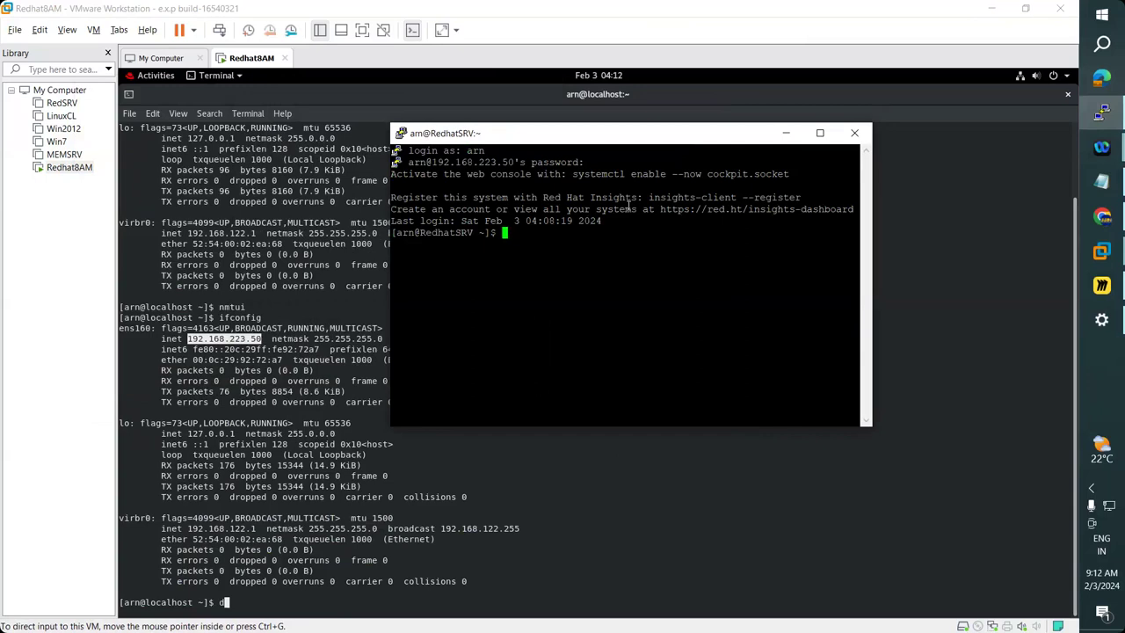
Change the terminal font to bold 20-point Courier New and apply it.
right_click(581, 136)
click(636, 319)
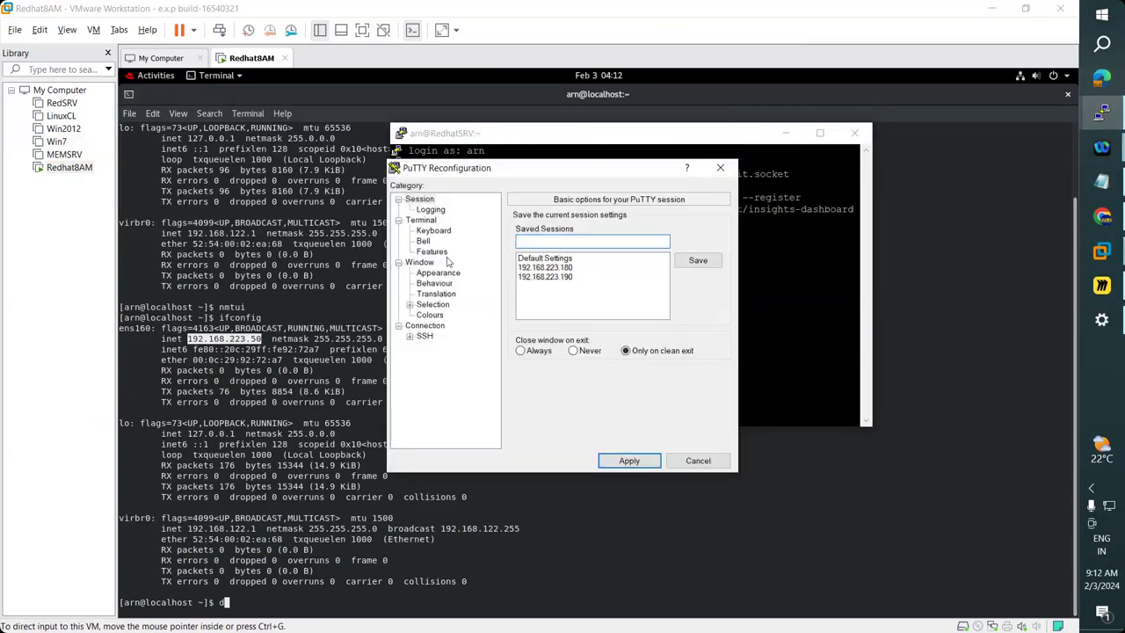
click(437, 273)
click(698, 302)
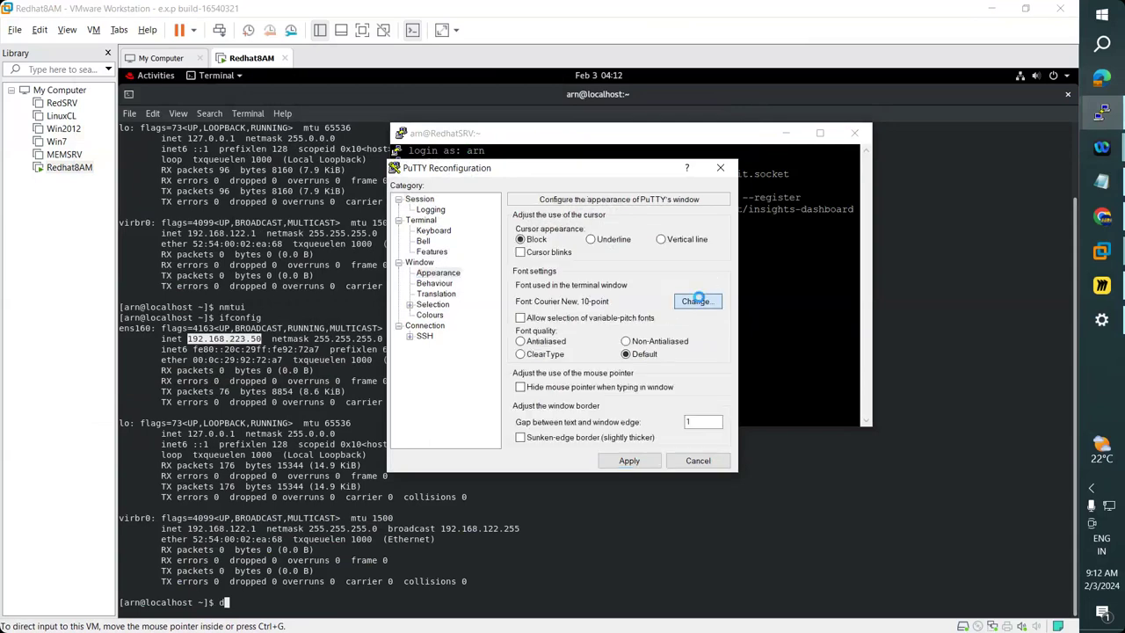
click(554, 346)
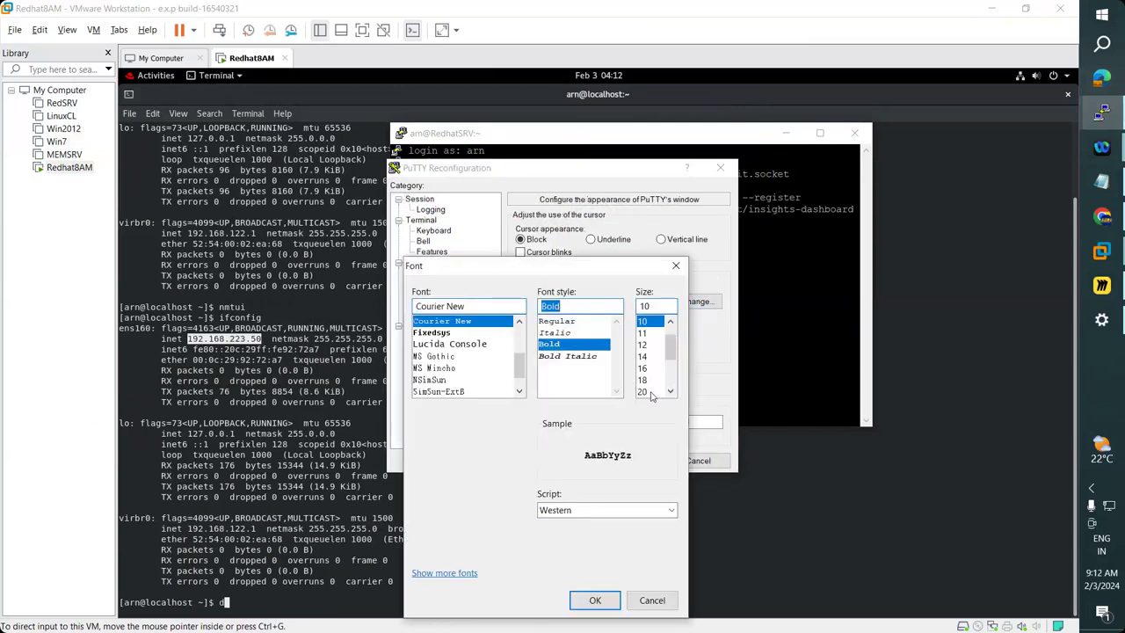
click(651, 392)
click(596, 602)
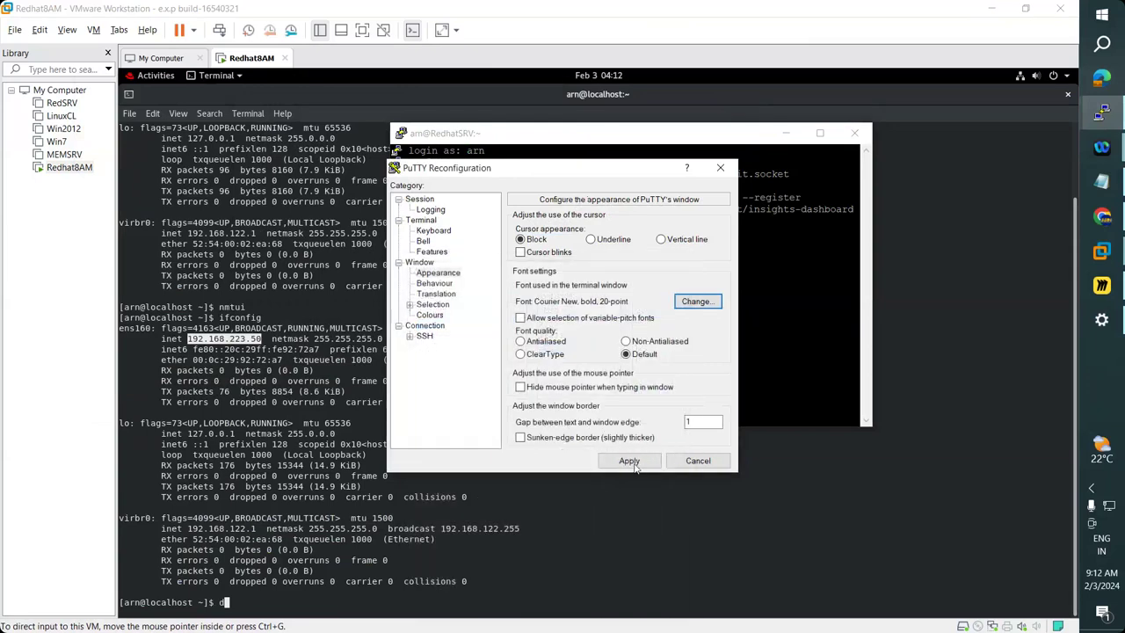
click(630, 462)
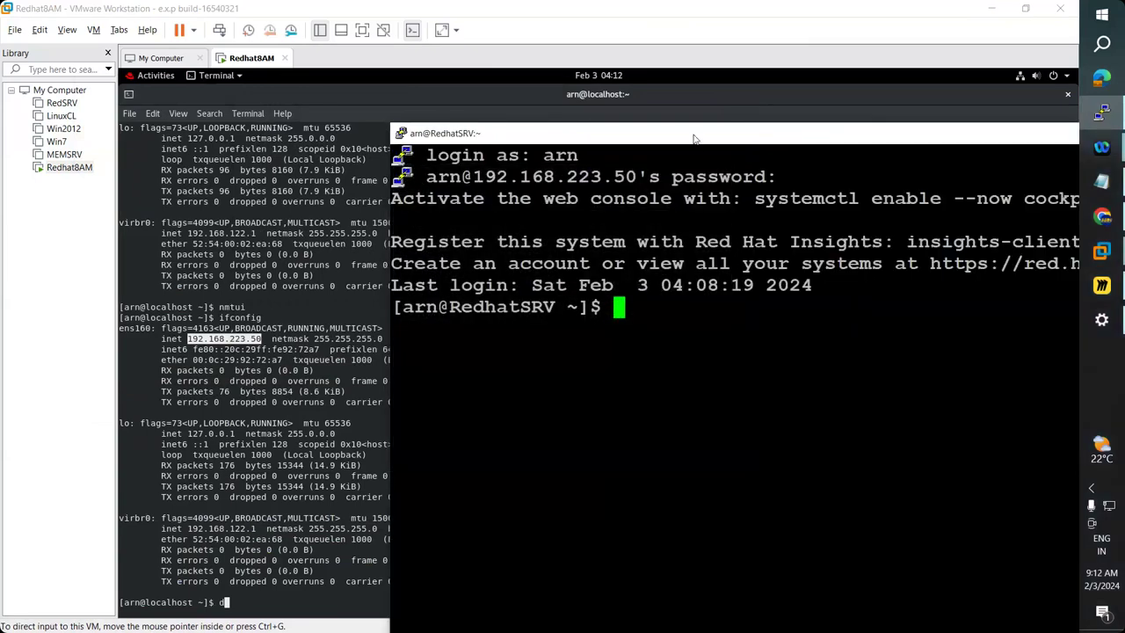
drag(694, 138, 462, 71)
Reopen the session's Appearance settings to check the font without changing it.
right_click(462, 71)
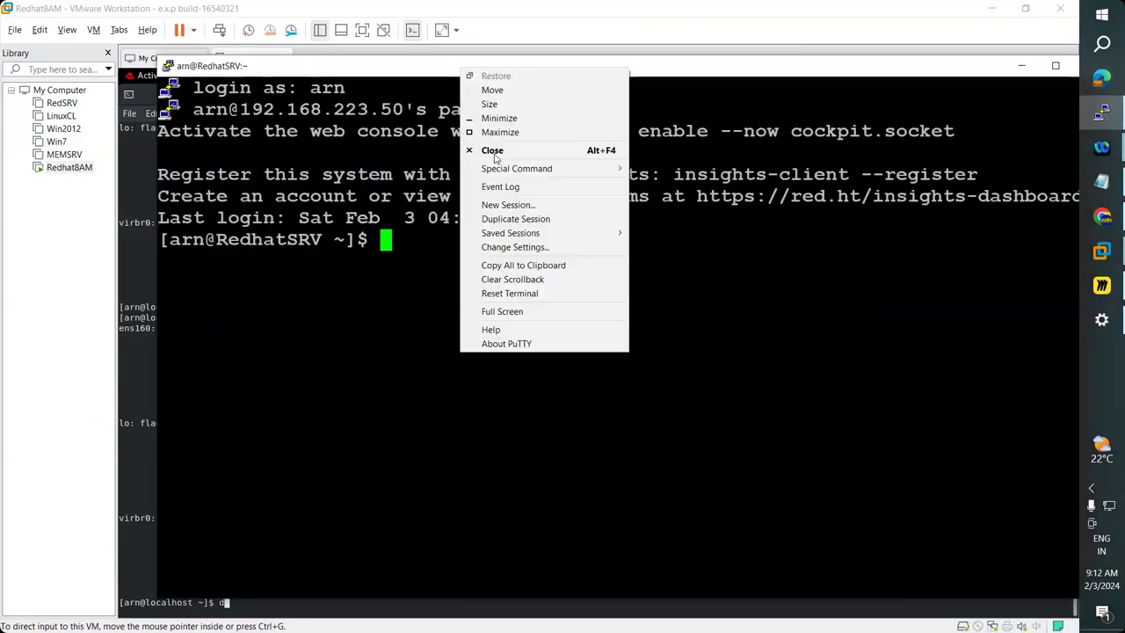
click(526, 249)
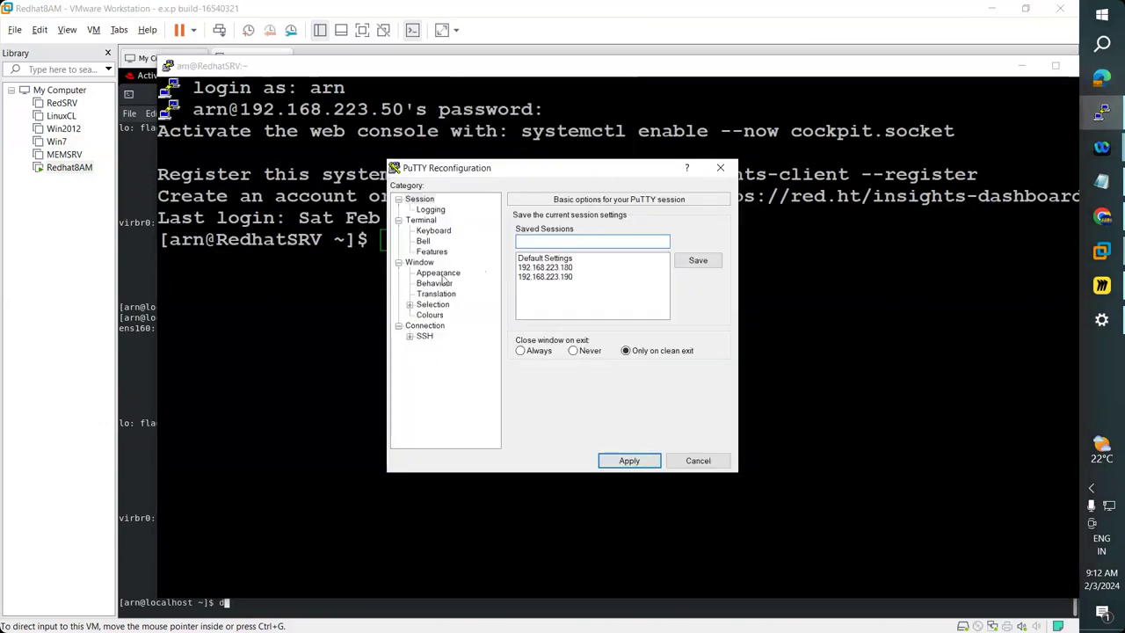
click(443, 274)
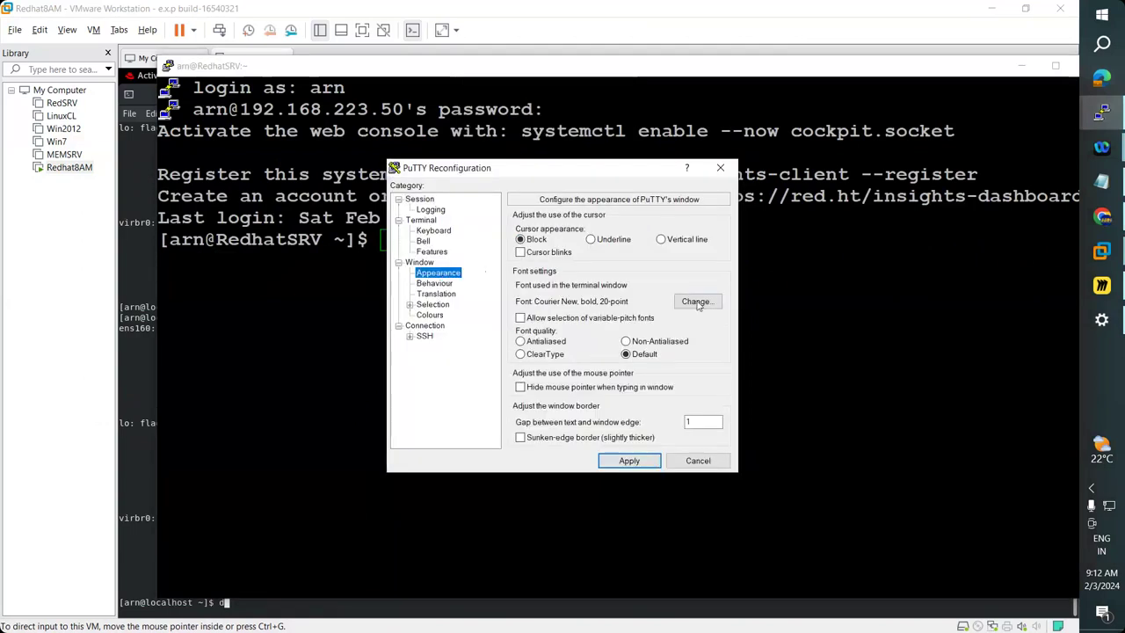
click(696, 302)
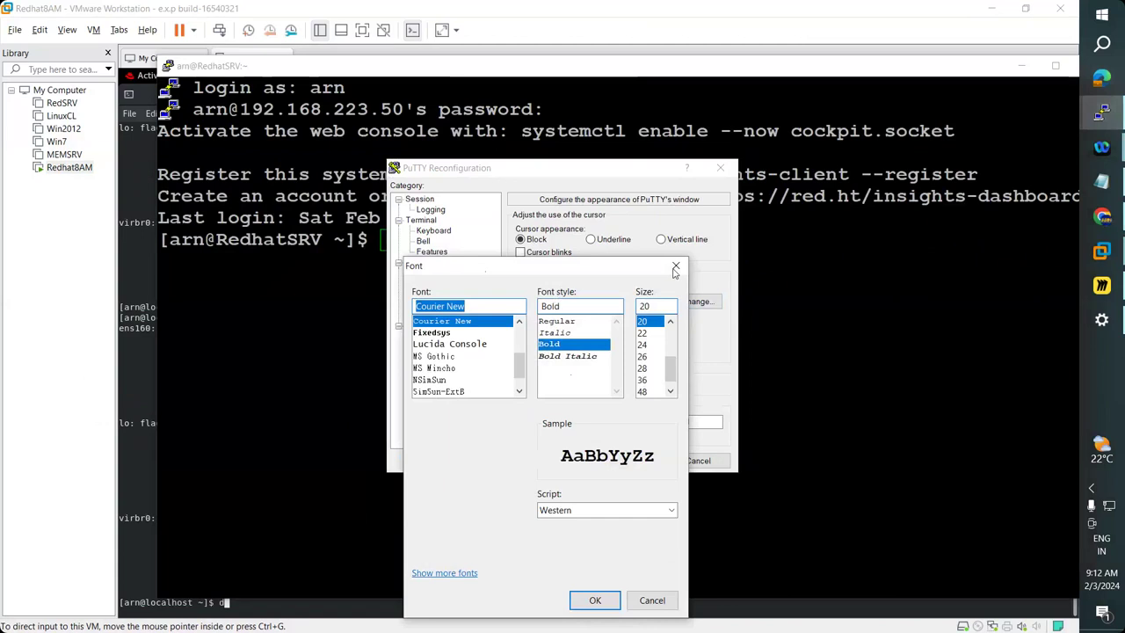
click(673, 269)
Set the Default Foreground colour to bright green and apply it.
click(436, 315)
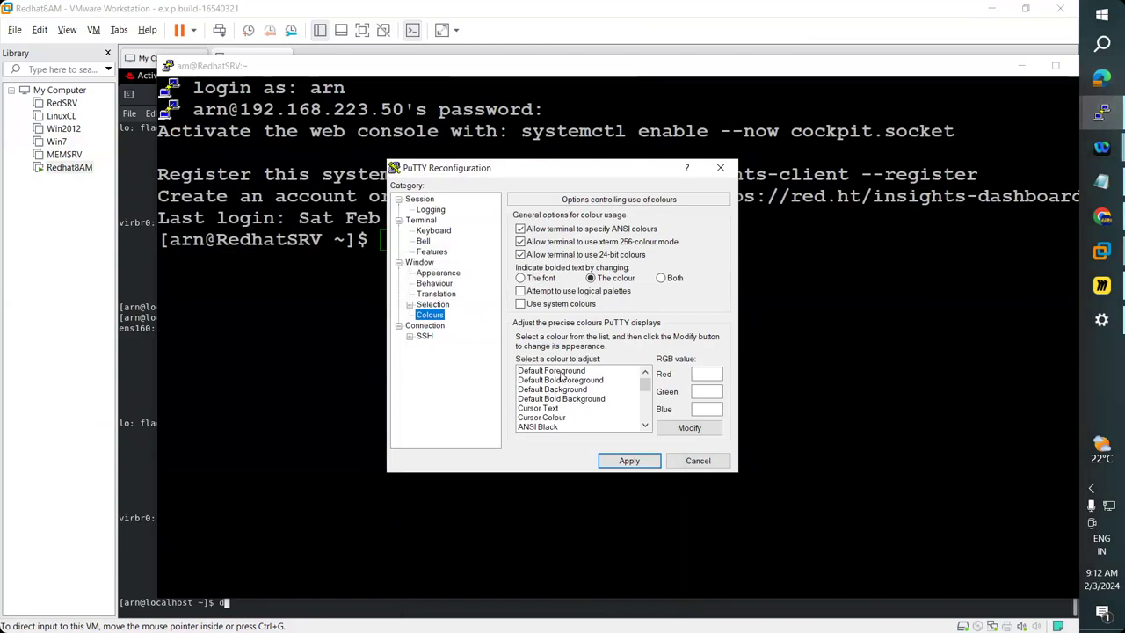
click(564, 373)
click(689, 428)
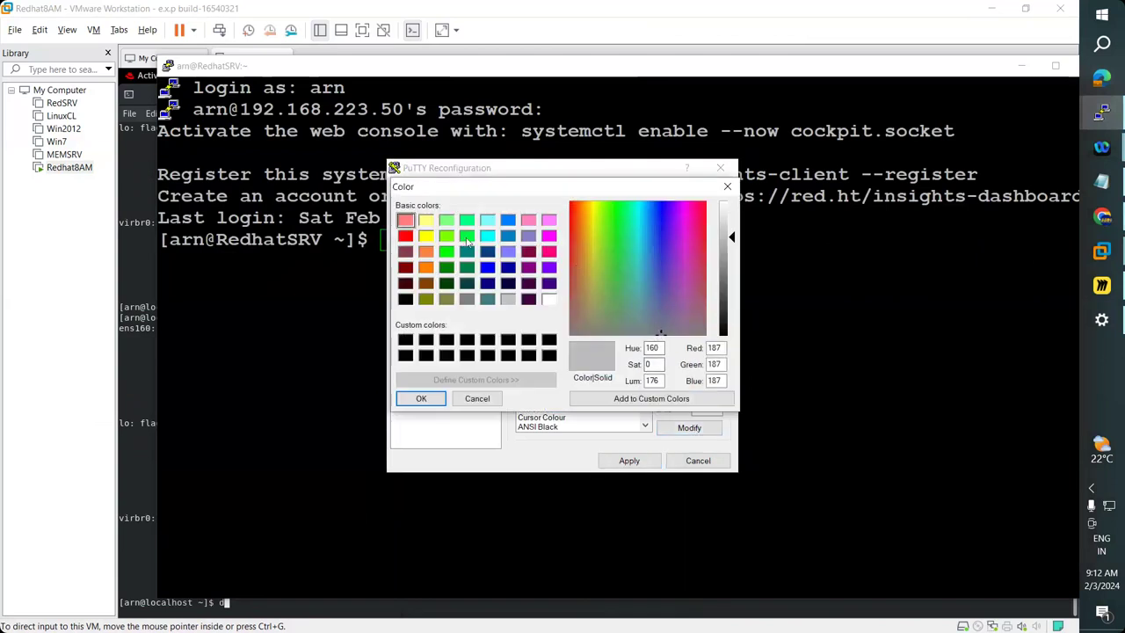
click(467, 237)
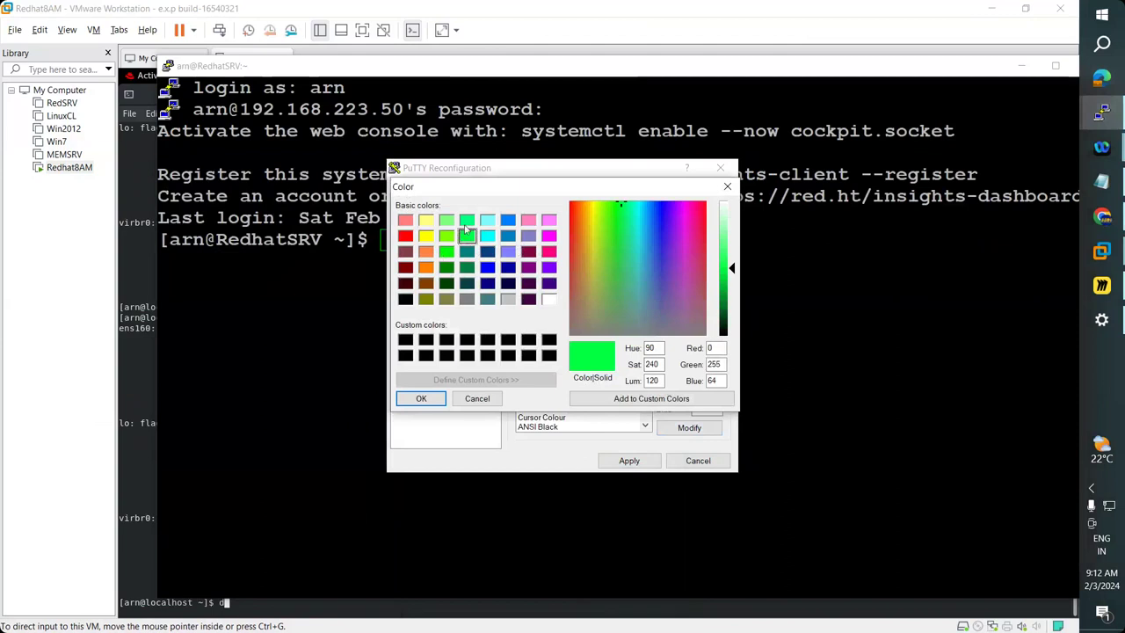
click(467, 221)
click(447, 251)
click(422, 399)
click(629, 460)
Run ls -l over SSH, then check the VM console and close the guest's terminal window.
text(ls -l)
key(Return)
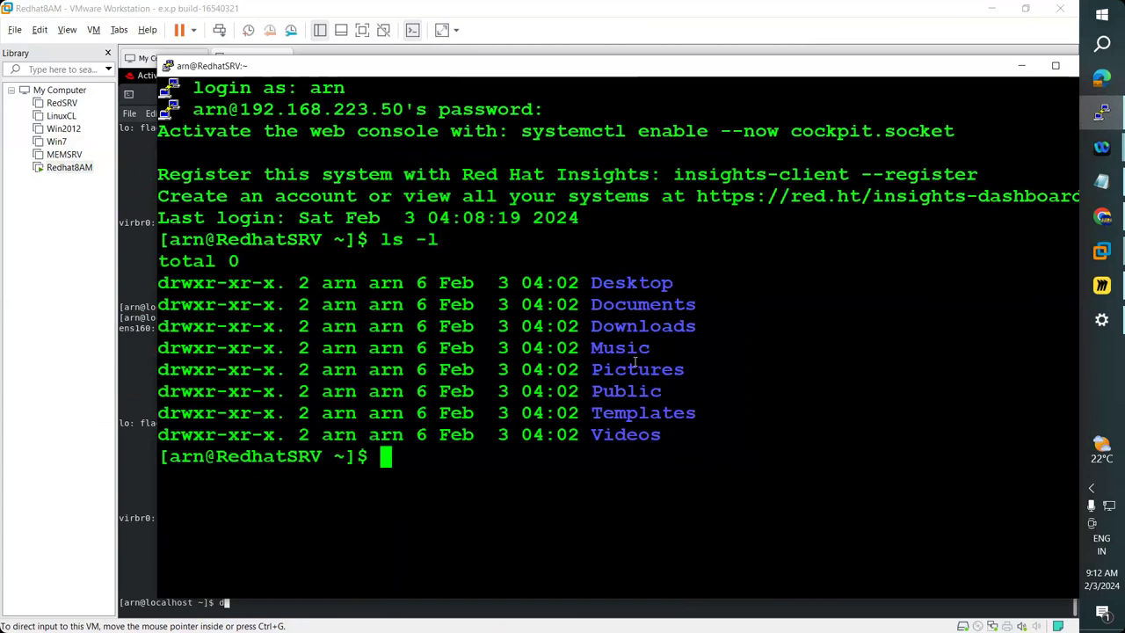
click(1019, 68)
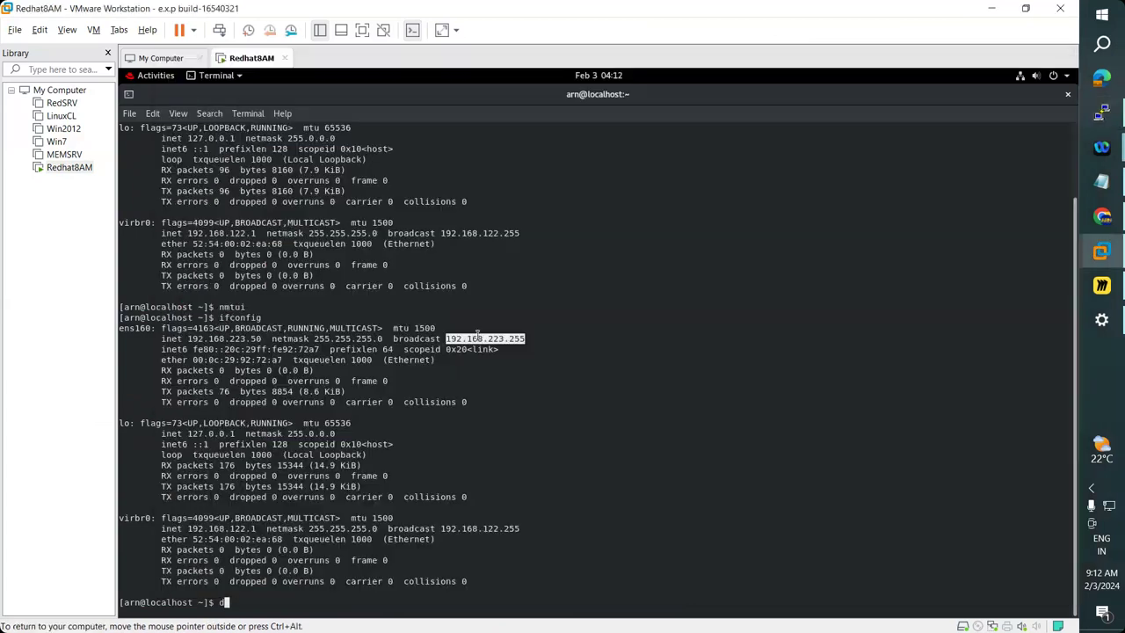
click(1068, 94)
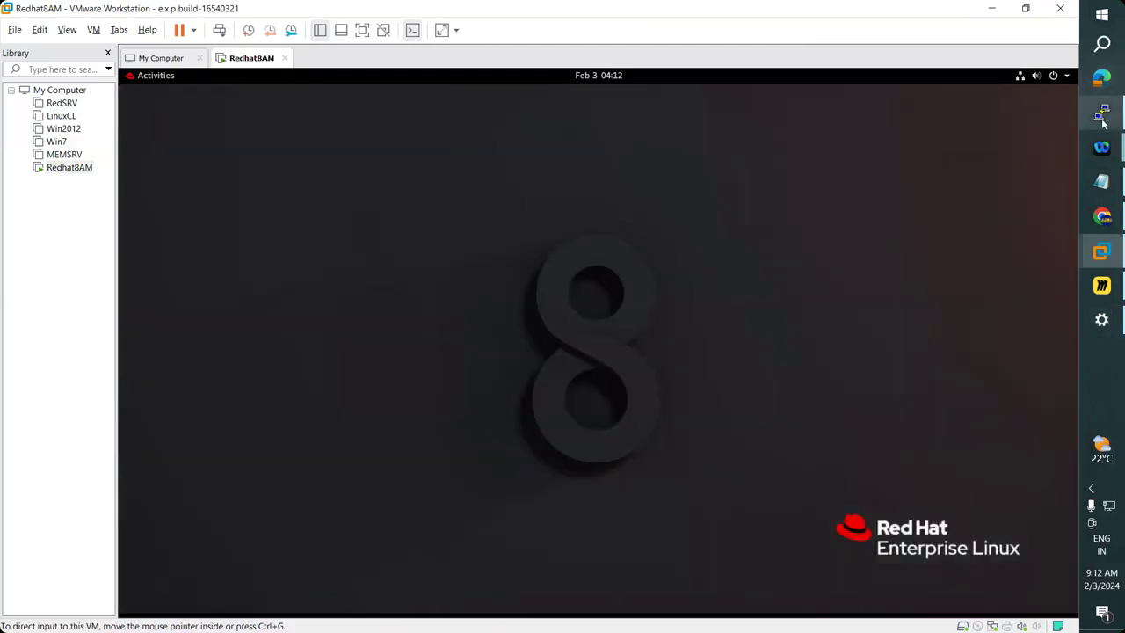
click(1103, 116)
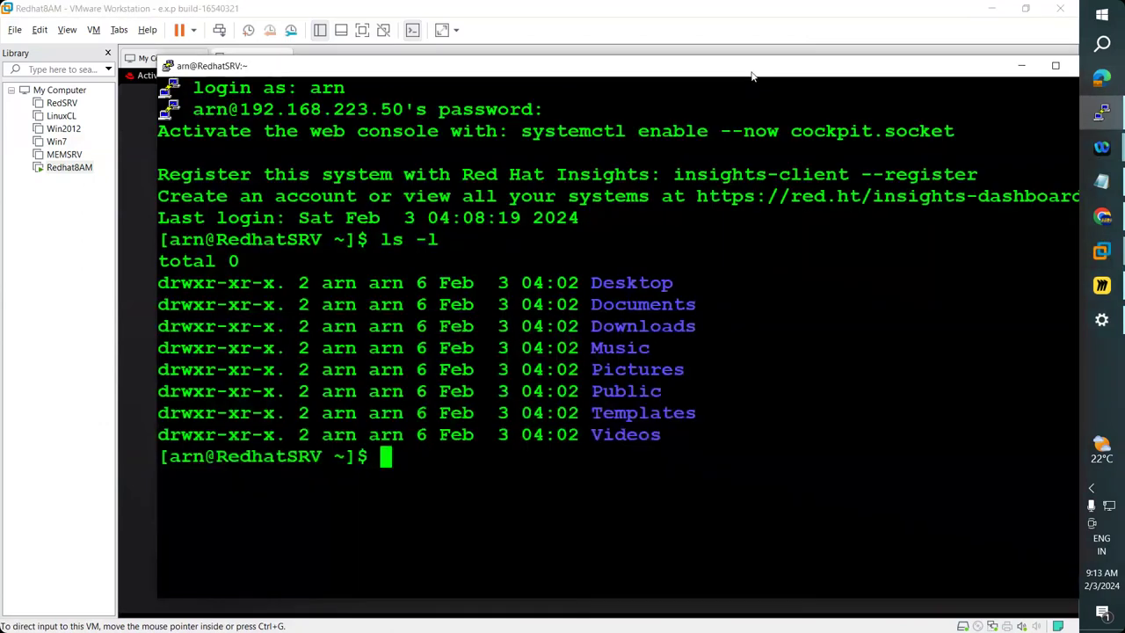
key(alt+Tab)
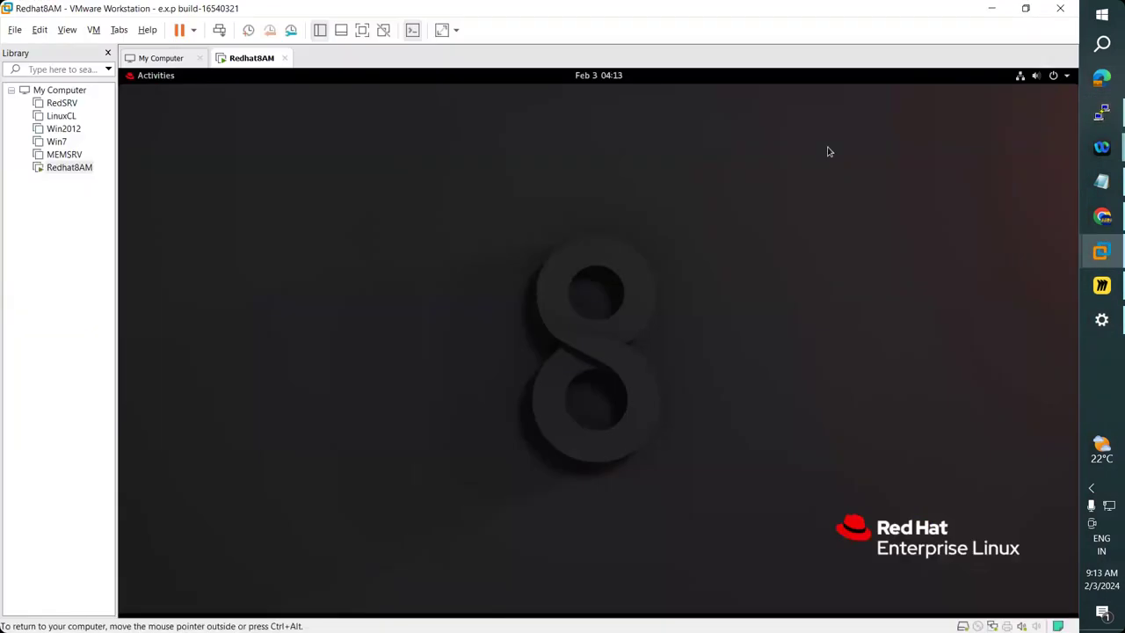
click(991, 8)
Back in the SSH terminal, clear the screen and list the home folder again with ls -l.
key(alt+Tab)
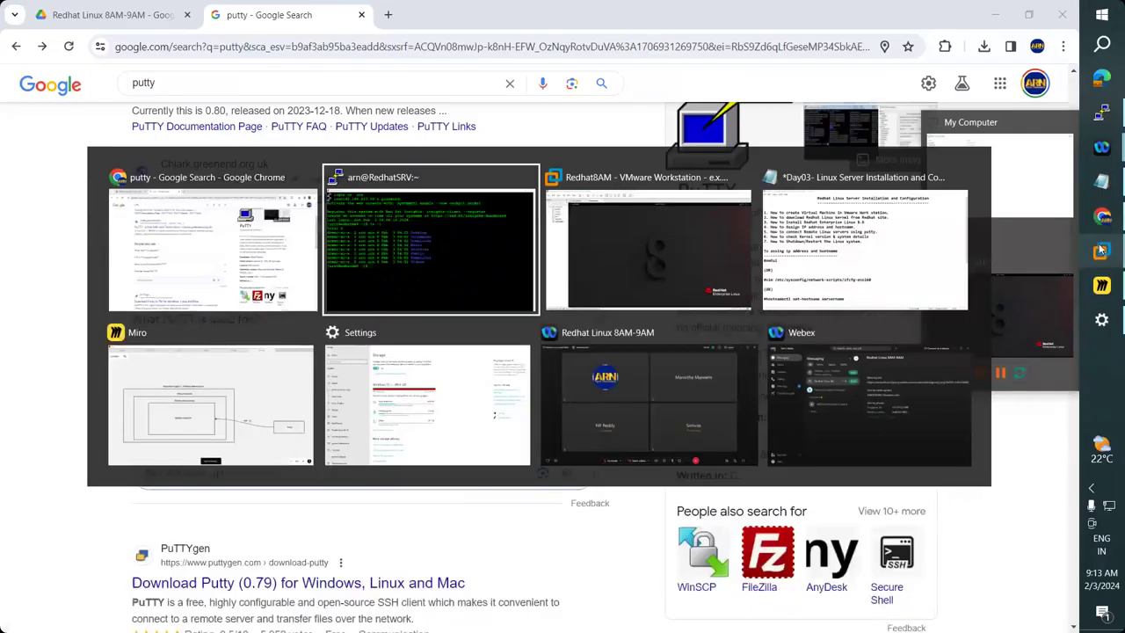
key(alt+Tab)
key(Tab)
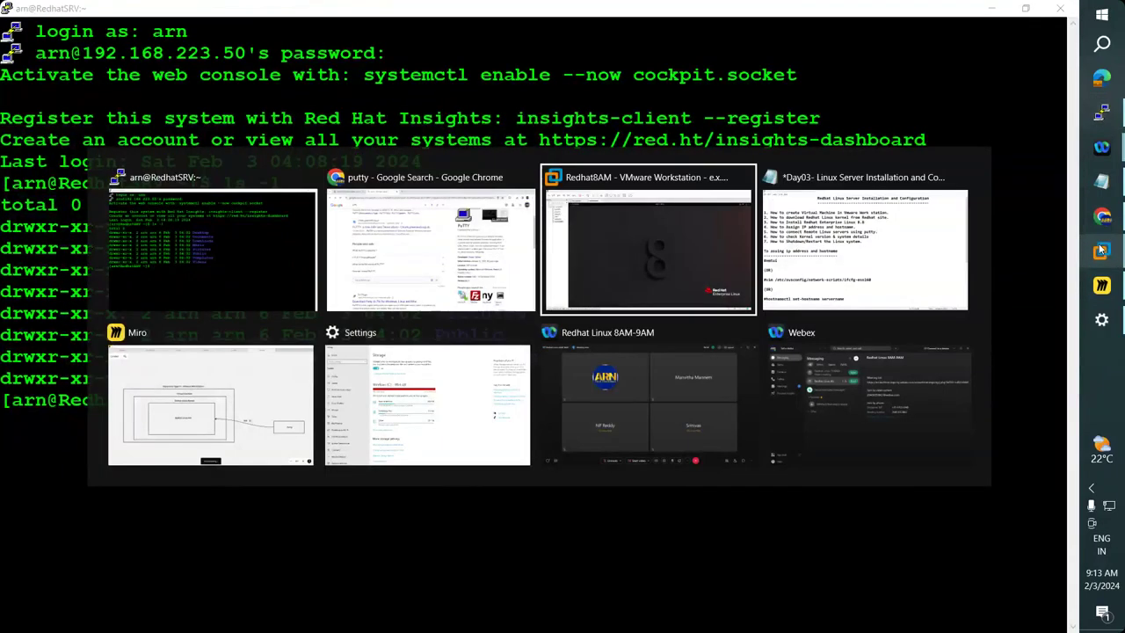
key(alt+Tab)
key(Tab)
key(Tab)
key(Tab)
key(Tab)
key(Tab)
key(Tab)
key(Tab)
key(Tab)
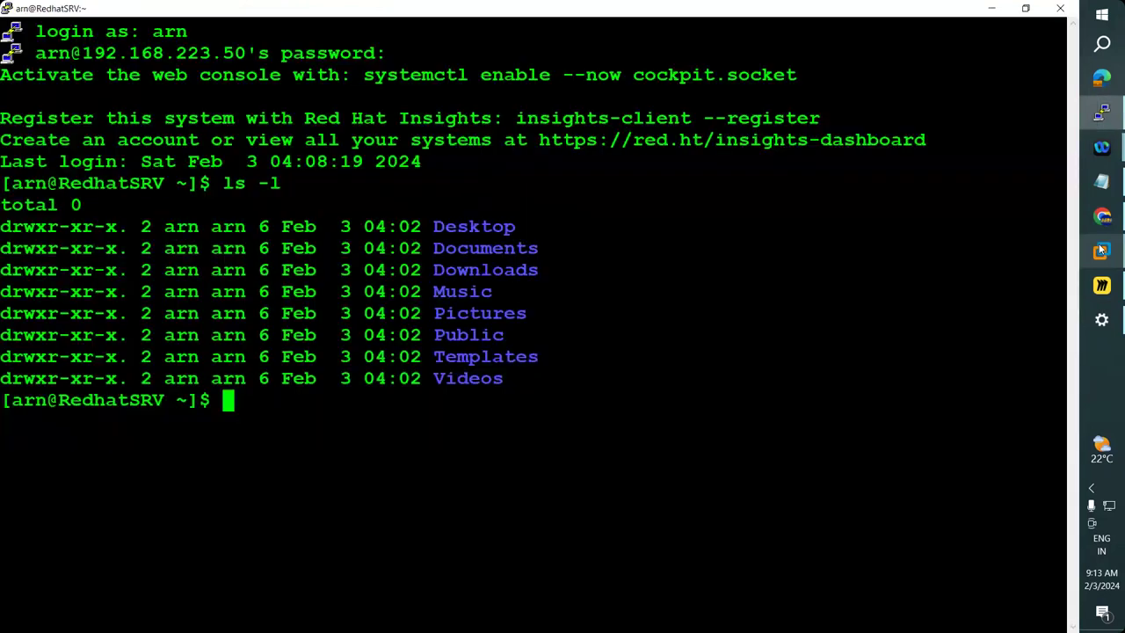
key(ctrl+l)
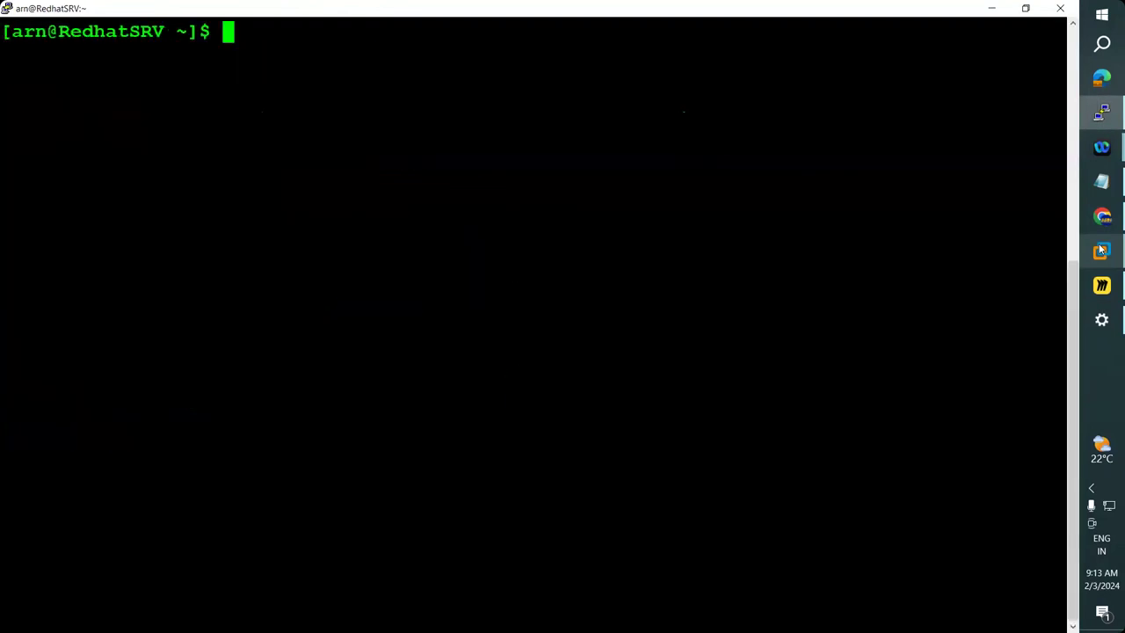
text(ls -l)
key(Return)
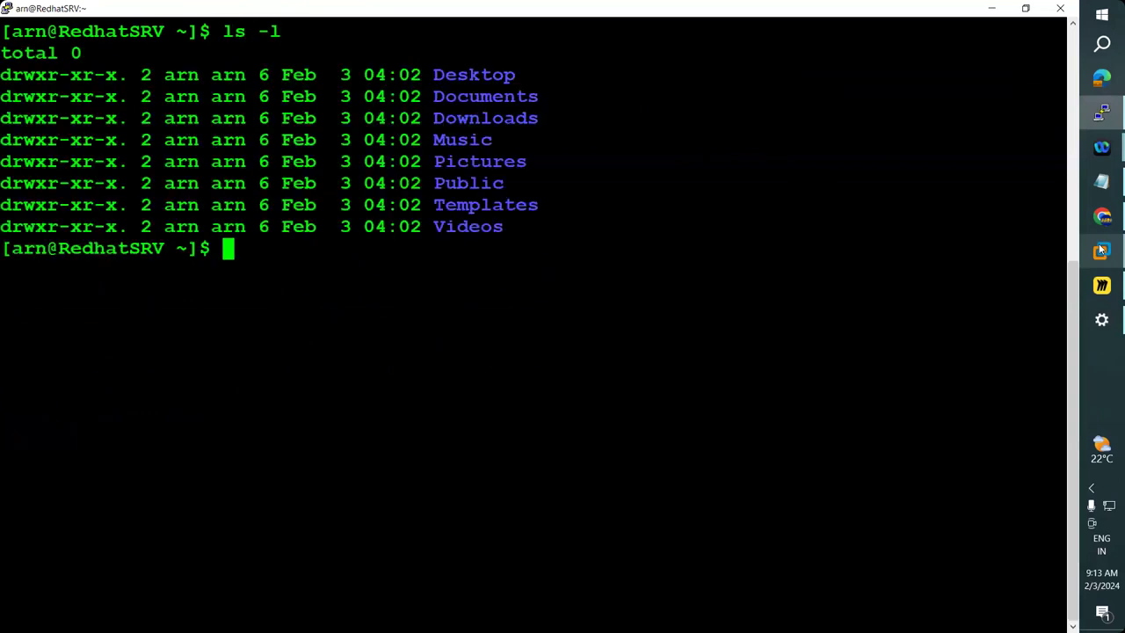
Minimize PuTTY, view the RHEL 8 VM, then minimize VMware Workstation.
click(1100, 252)
mouse_move(1100, 251)
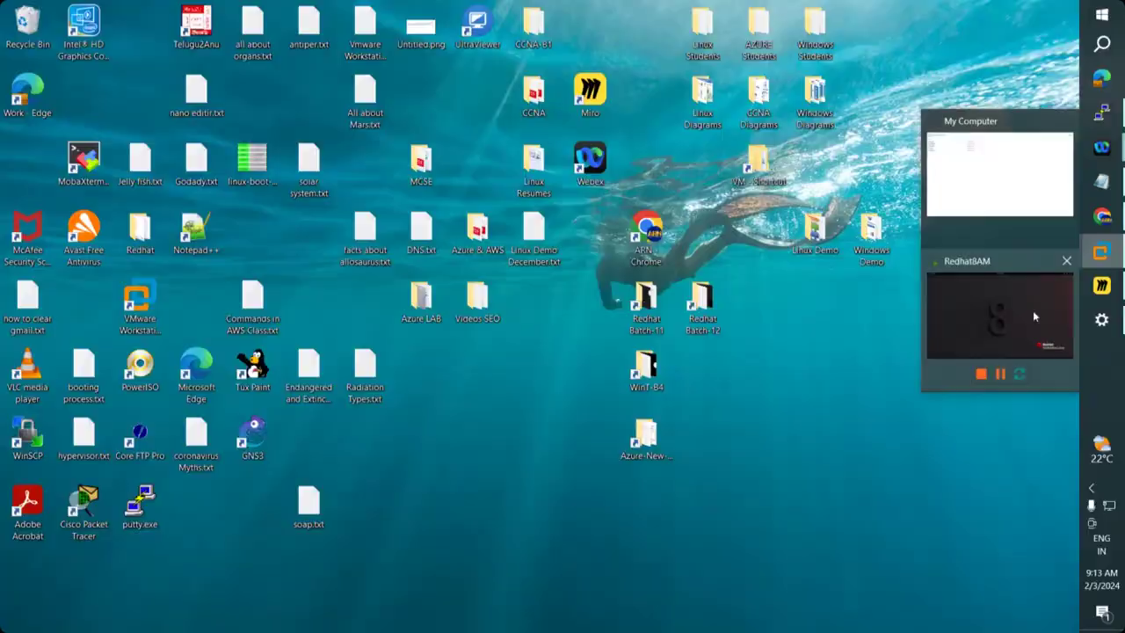
click(1035, 316)
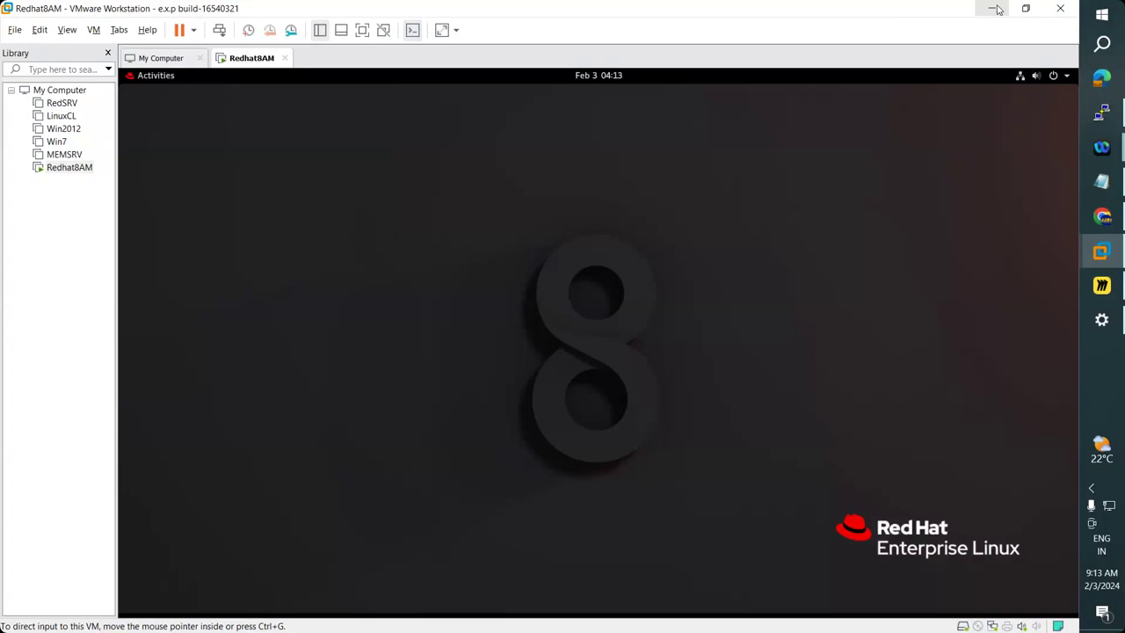
click(994, 8)
Open Network Connections via ncpa.cpl, maximize it, then switch back to the Redhat8AM VM.
key(super+r)
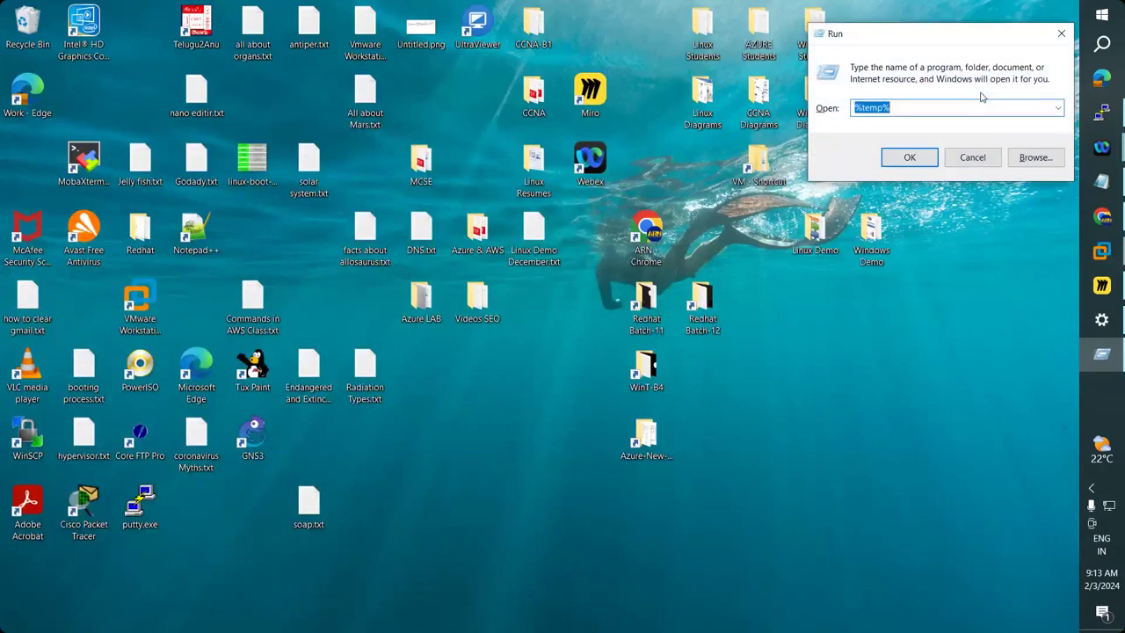
text(prefetch)
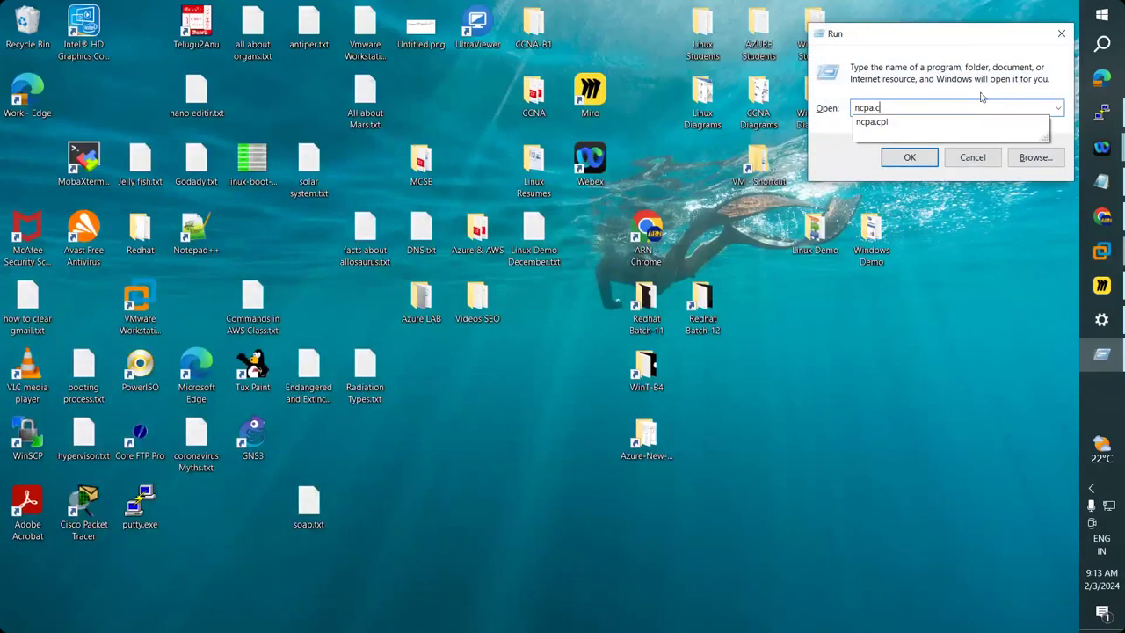
key(Return)
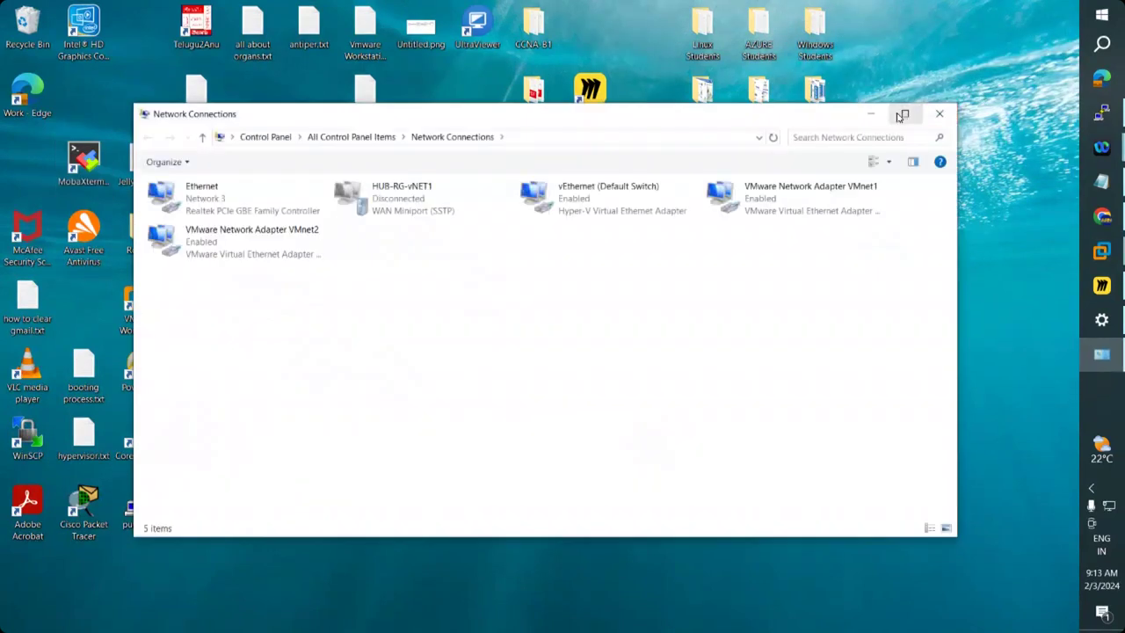
click(902, 115)
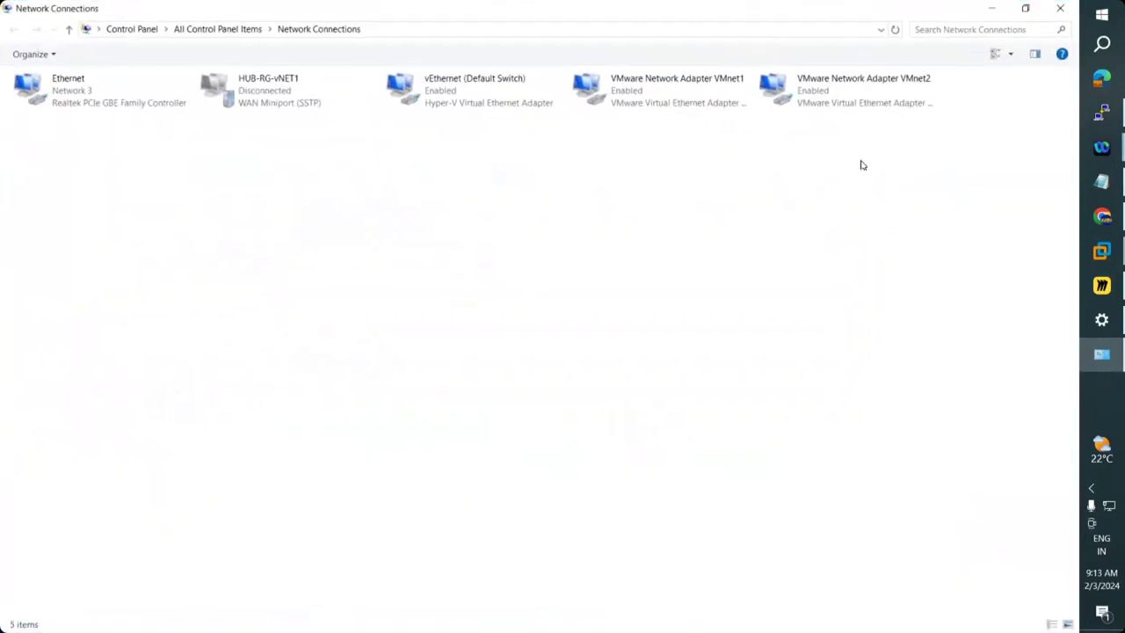
mouse_move(1105, 253)
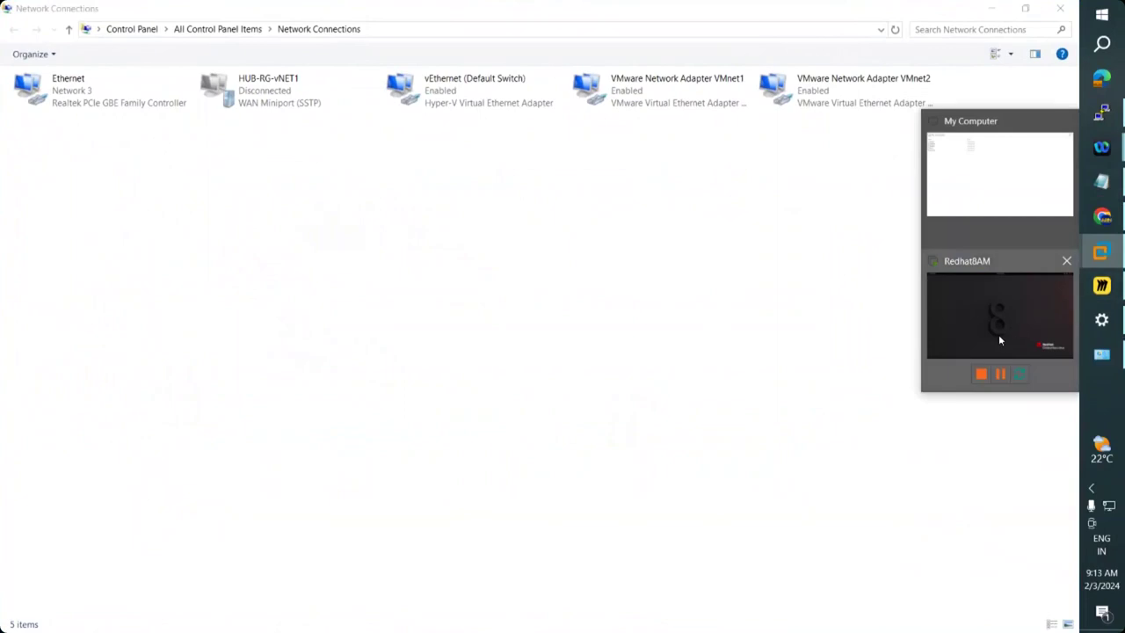
click(1000, 340)
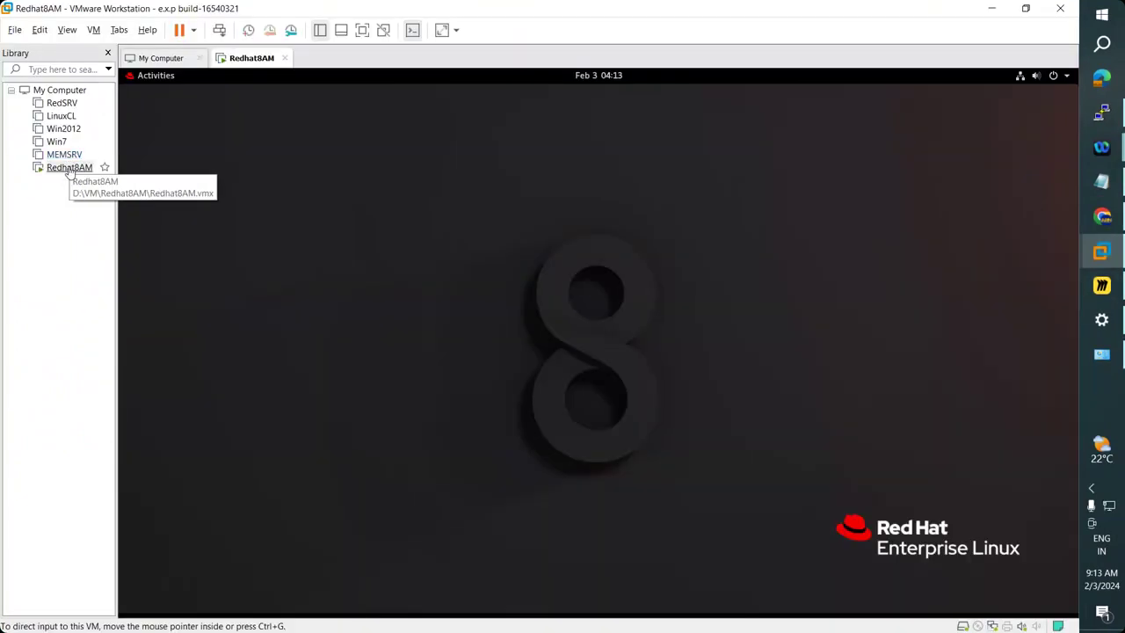
Confirm Redhat8AM's Network Adapter stays on Custom VMnet2 (NAT), then return to Network Connections.
right_click(70, 170)
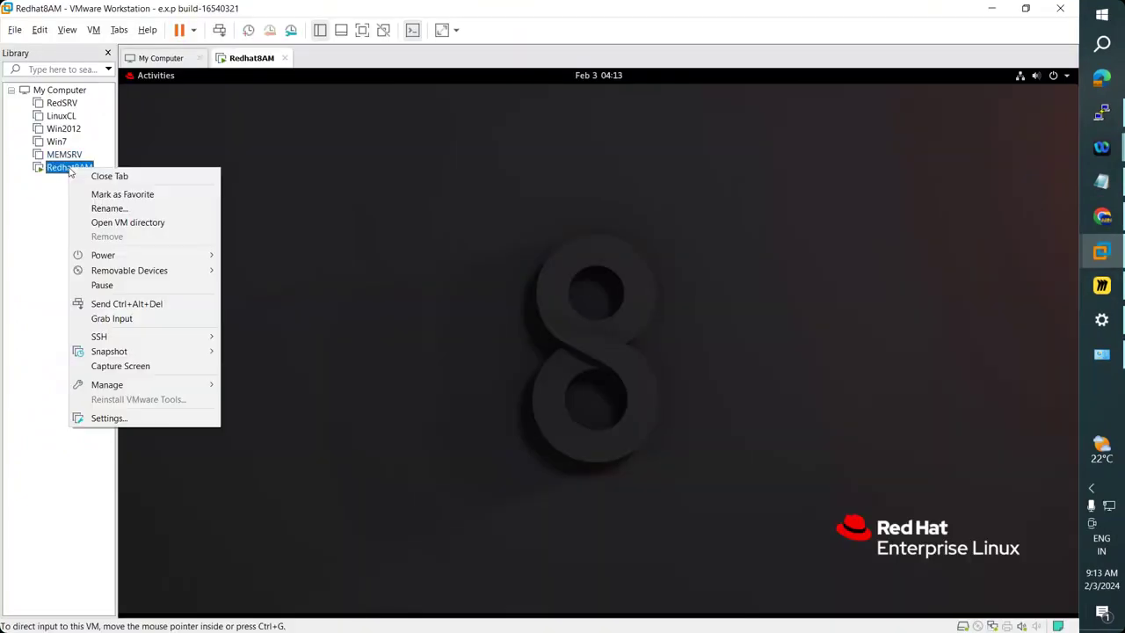
click(108, 420)
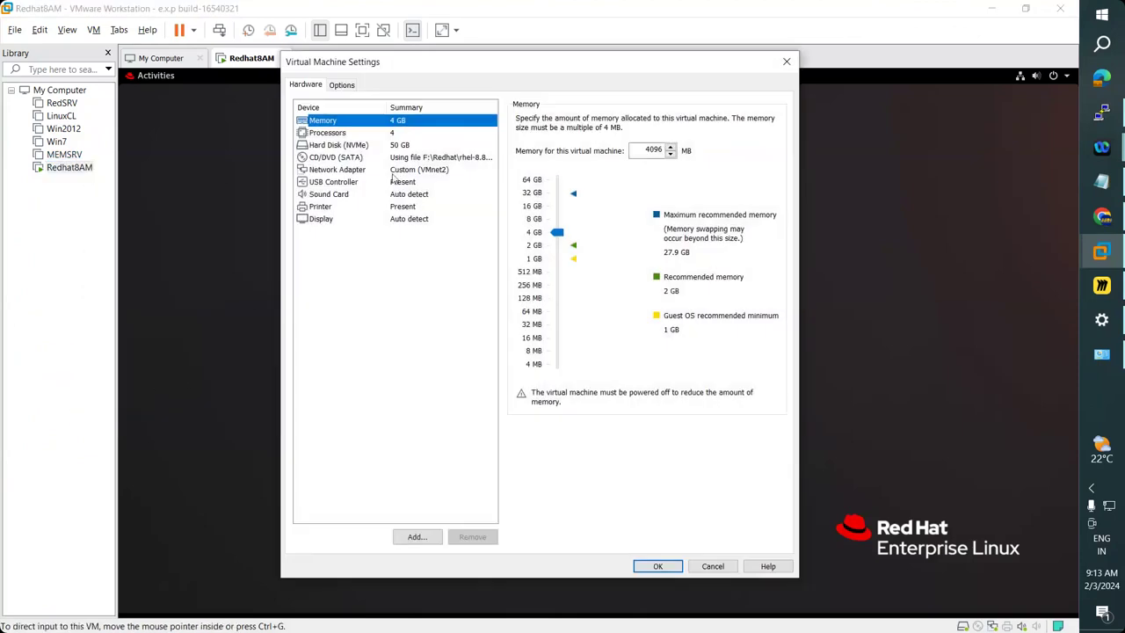
click(396, 172)
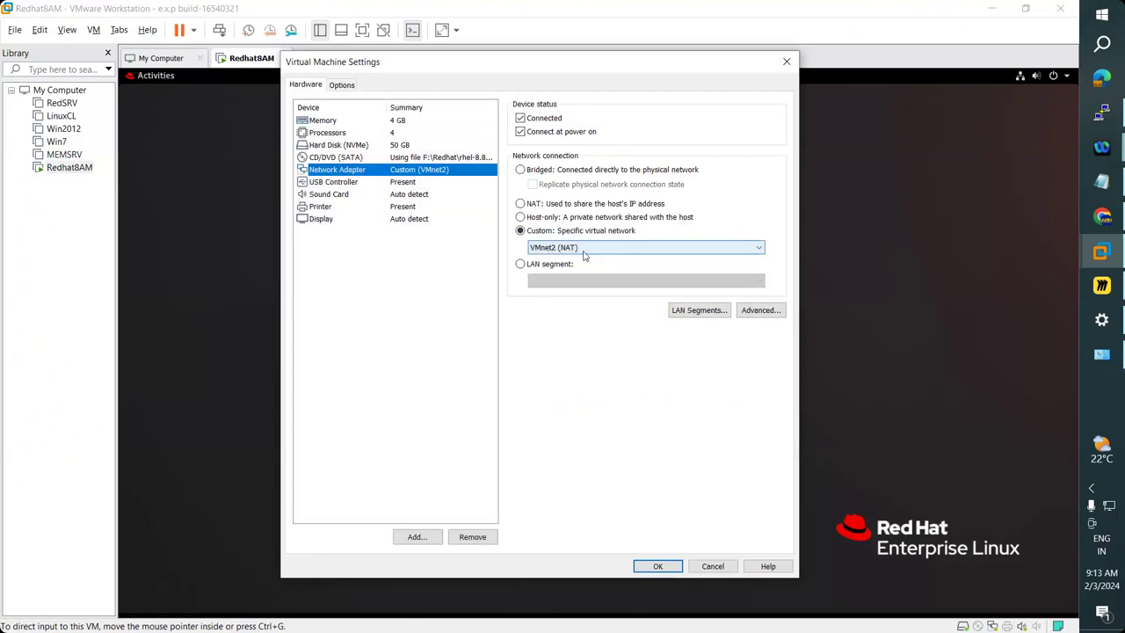
click(585, 251)
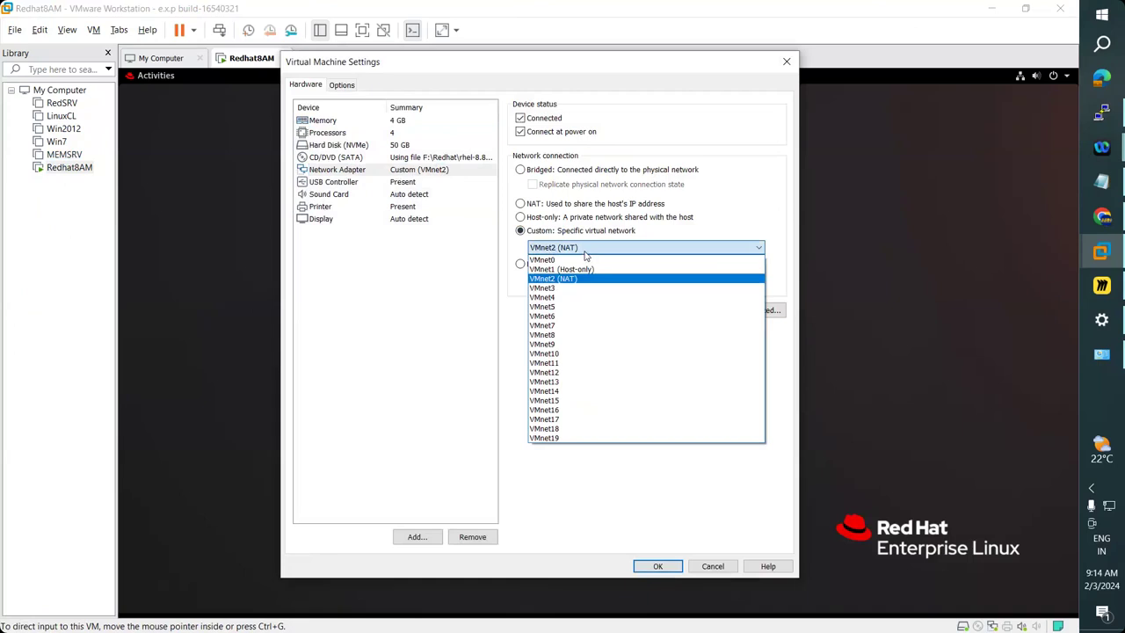
click(586, 253)
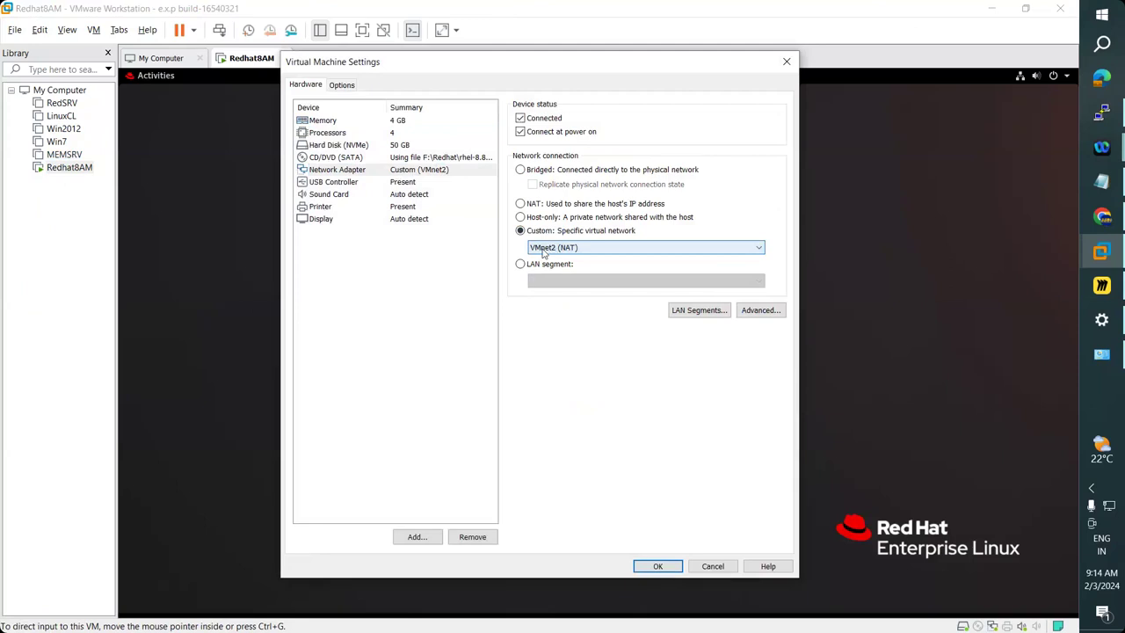
click(1103, 355)
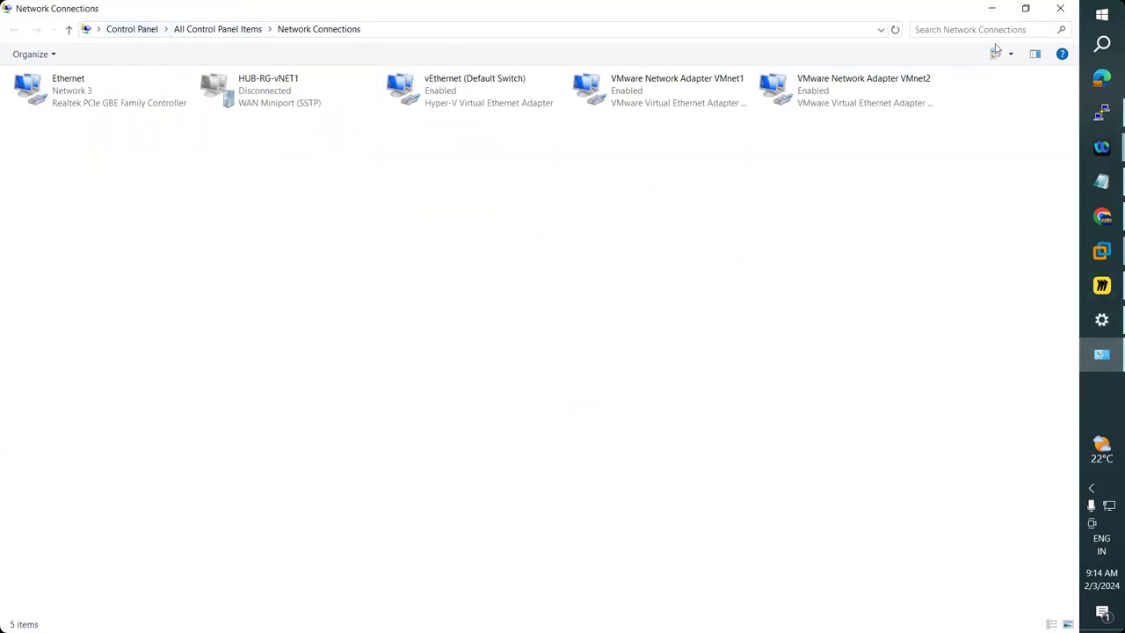
Reopen Network Connections and view VMnet2's details, highlighting the 192.168.137.1 address.
click(1061, 10)
key(super+r)
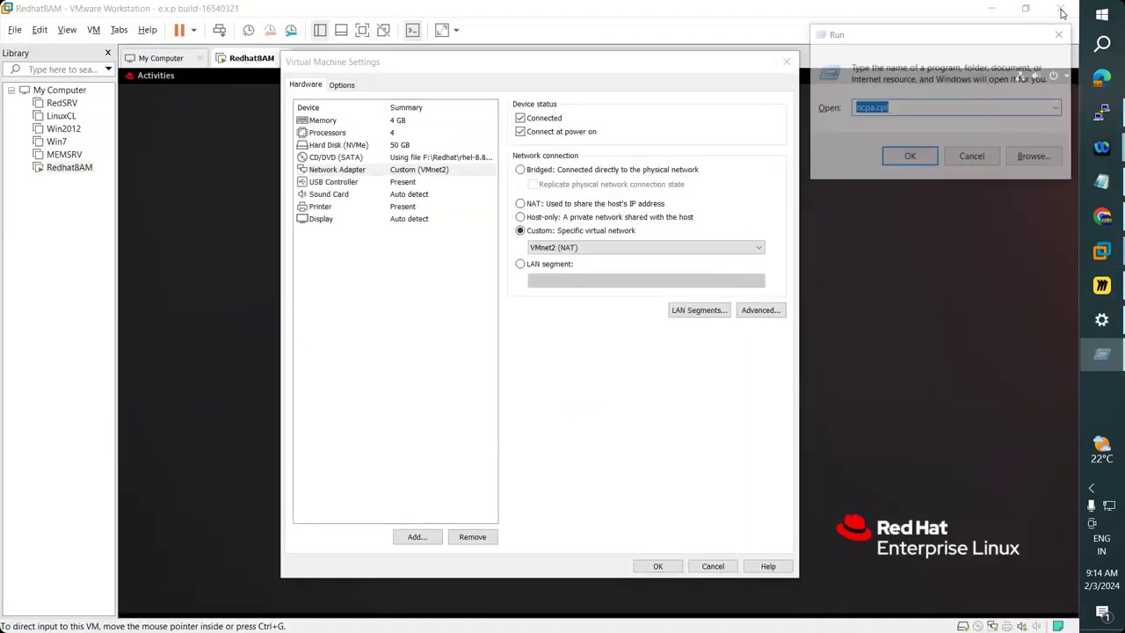
key(End)
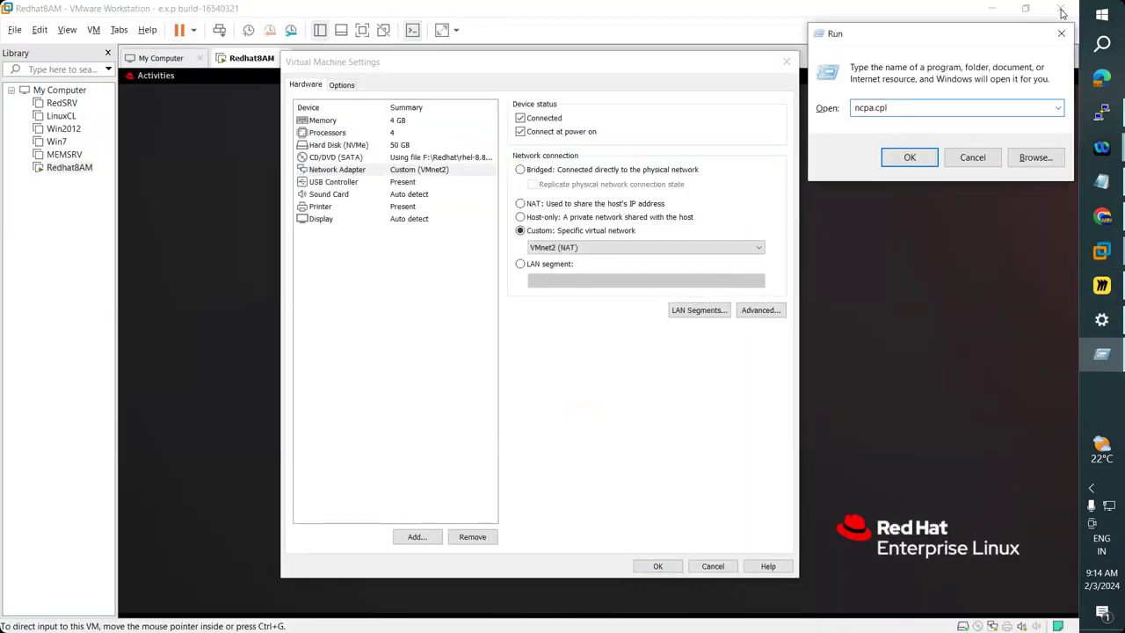
key(Return)
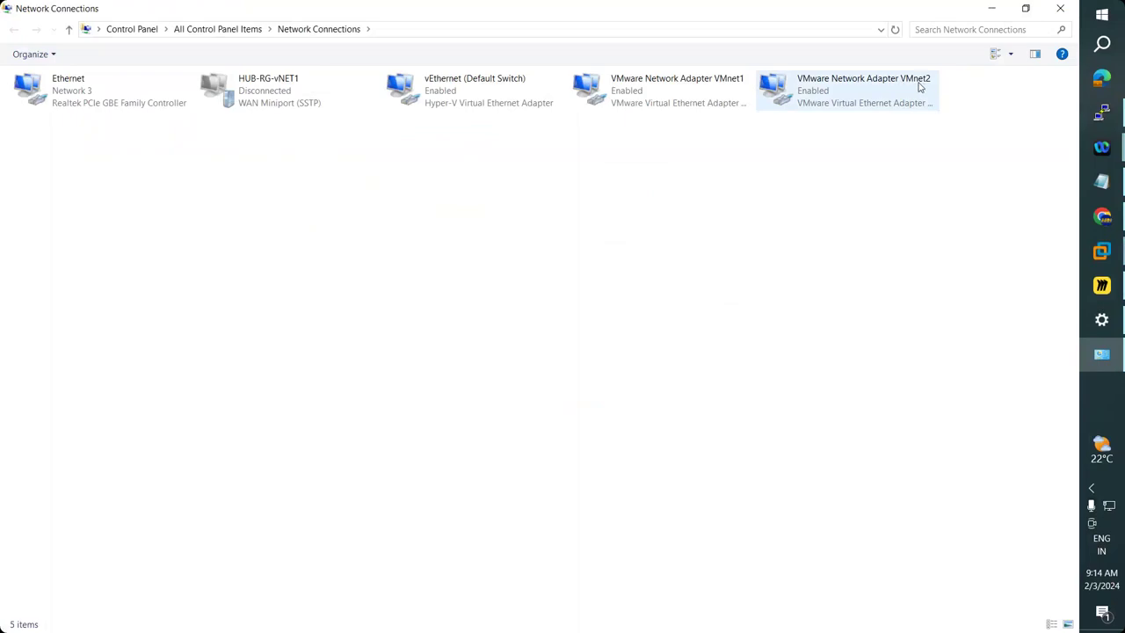
click(865, 99)
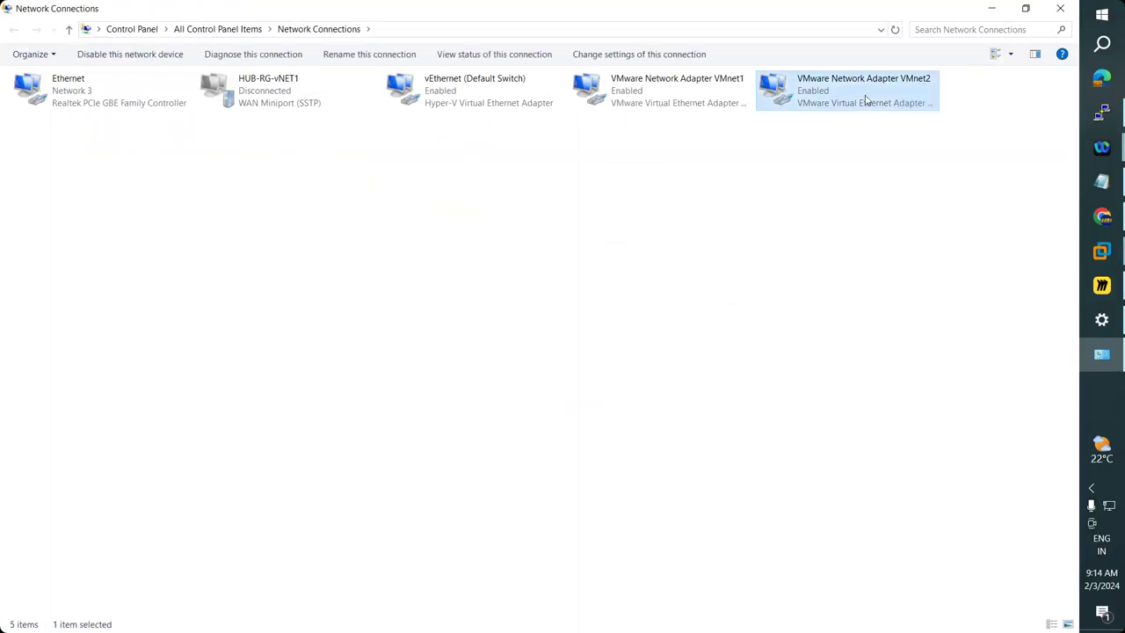
double_click(866, 100)
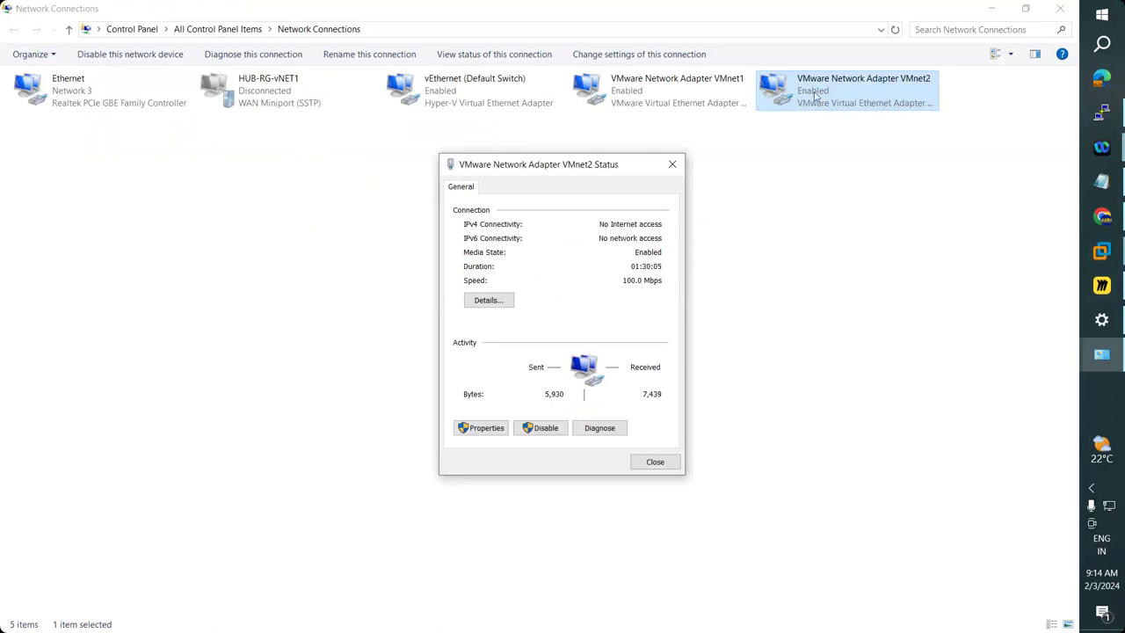
click(494, 300)
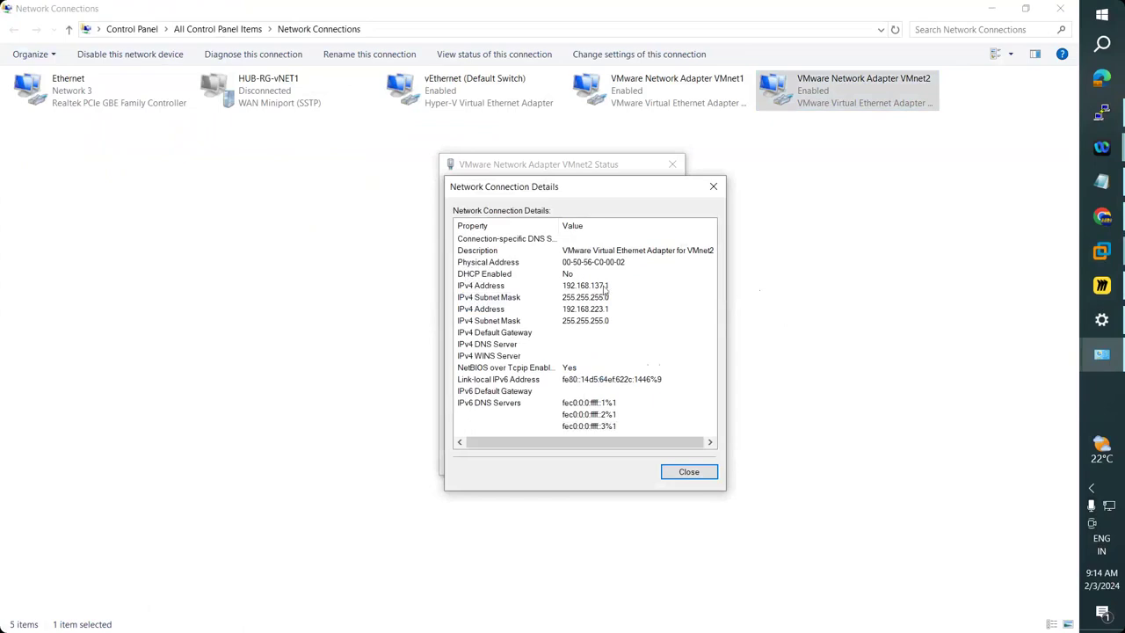
click(604, 288)
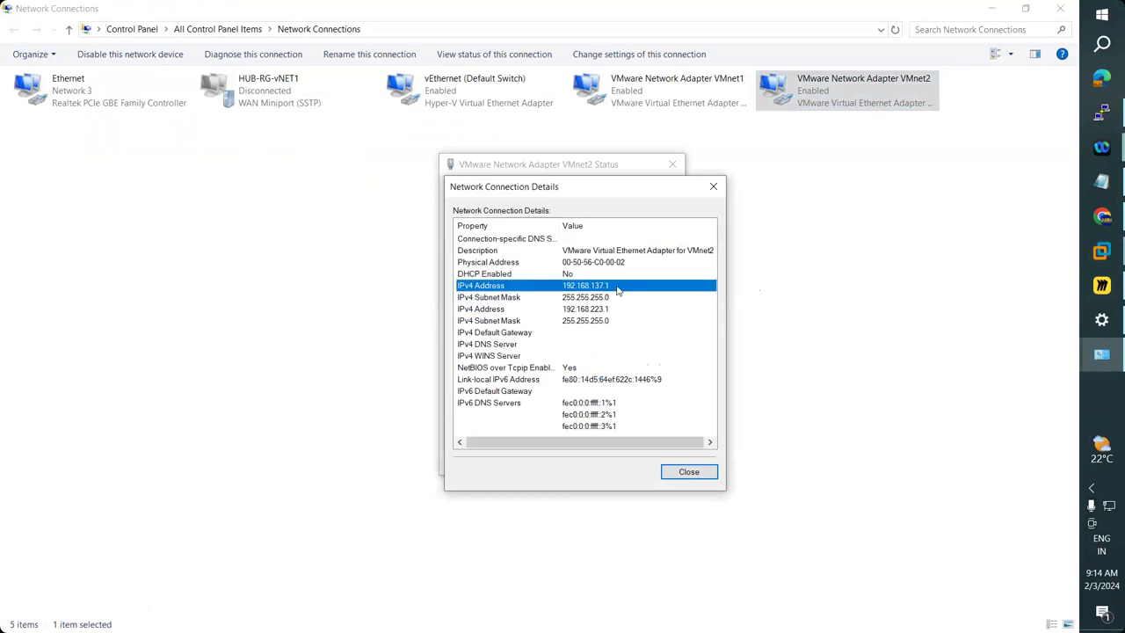
click(713, 187)
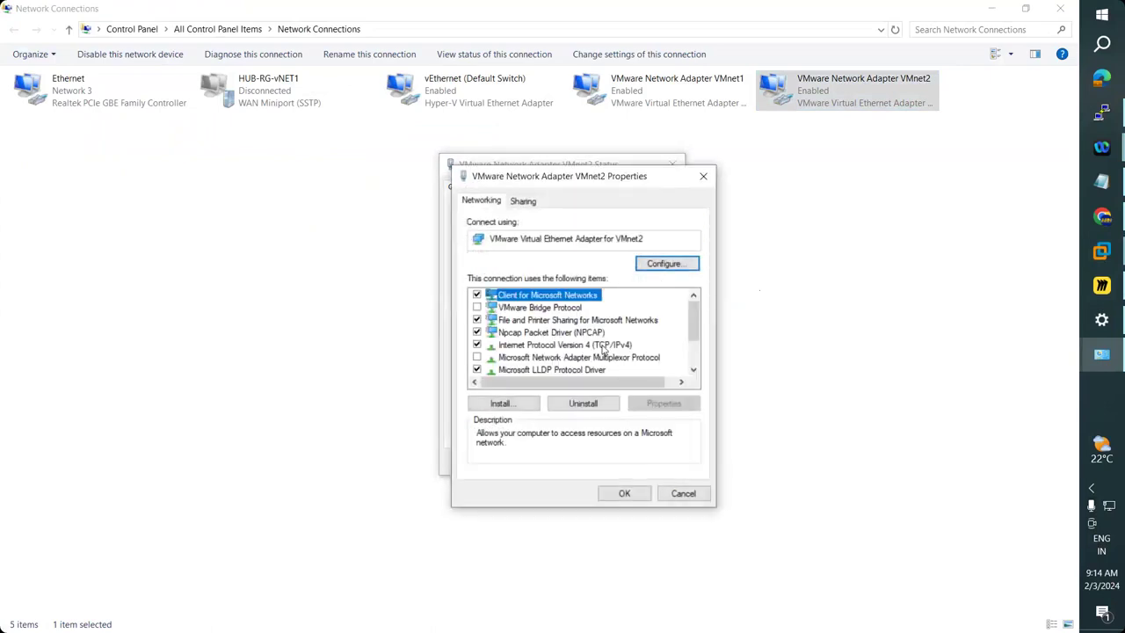
Glance at VMnet2's IPv4 properties, then highlight 192.168.223.1 and its 255.255.255.0 mask.
double_click(603, 346)
key(Escape)
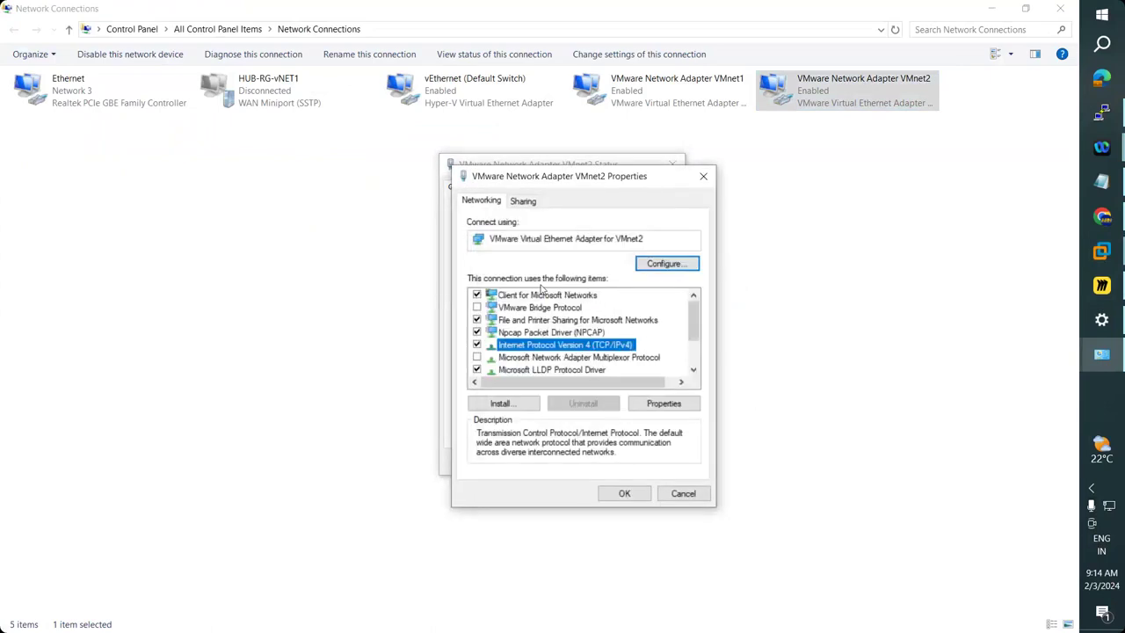
key(Escape)
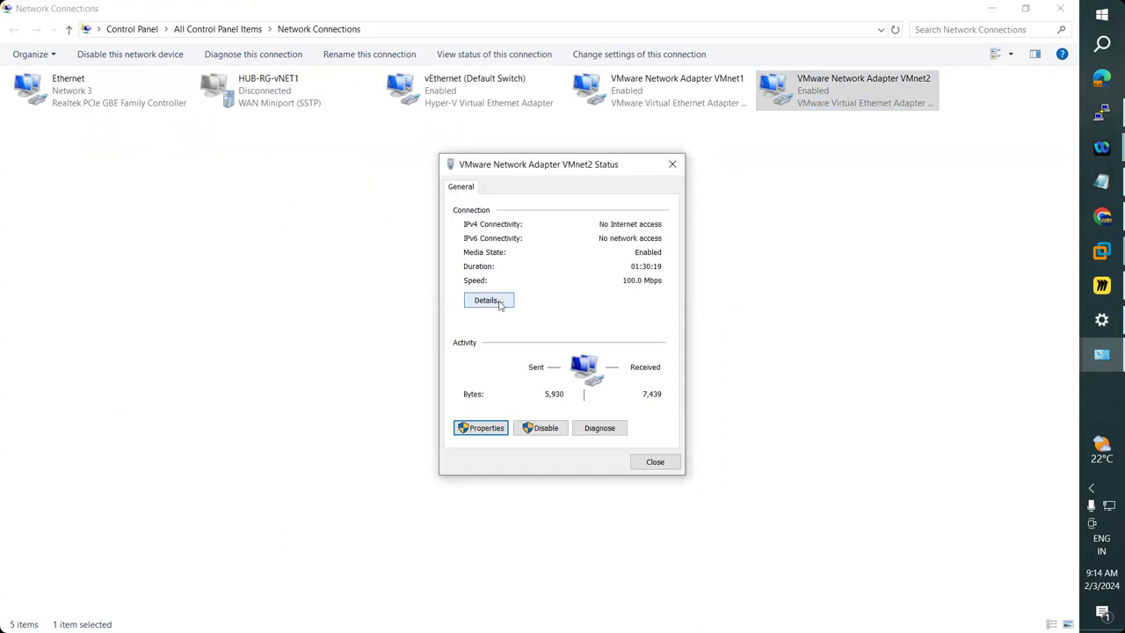
click(499, 302)
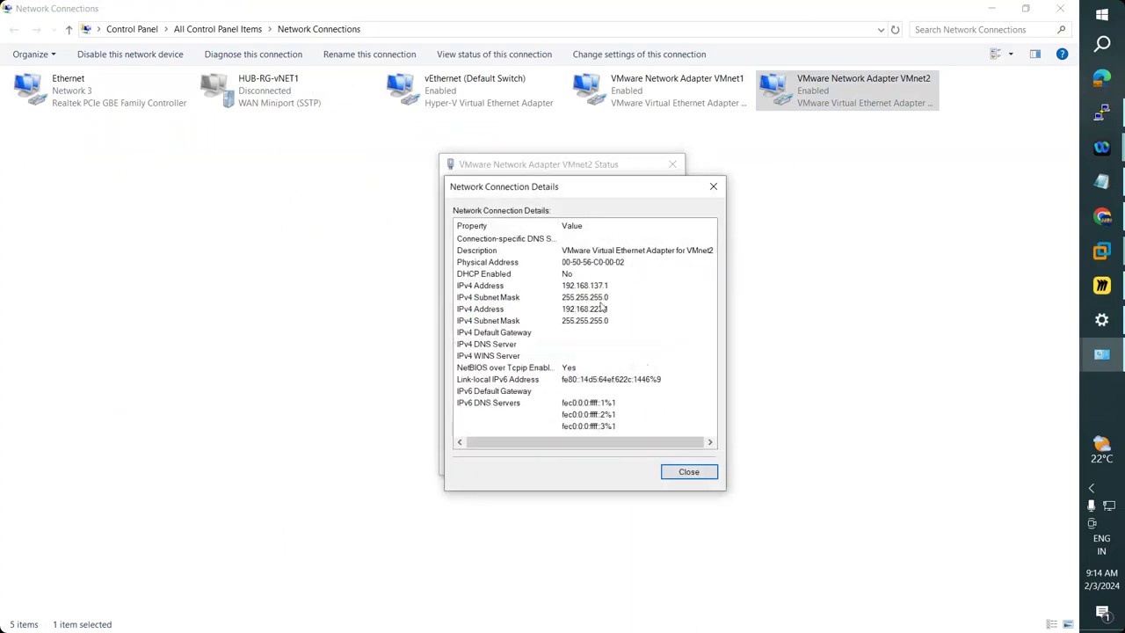
click(603, 309)
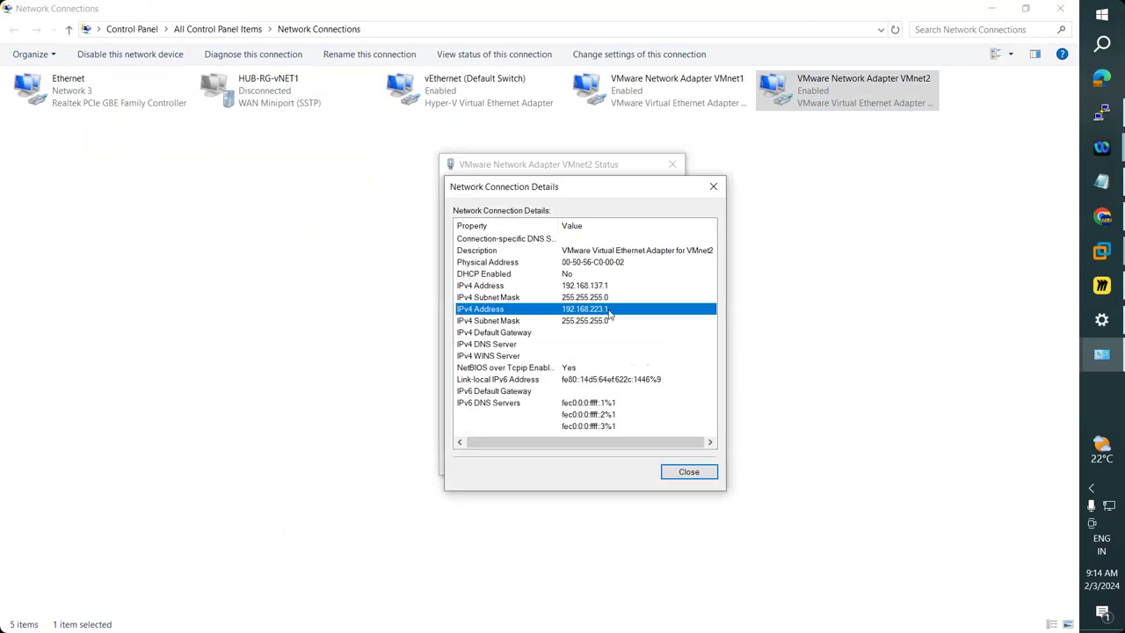
shift+click(473, 322)
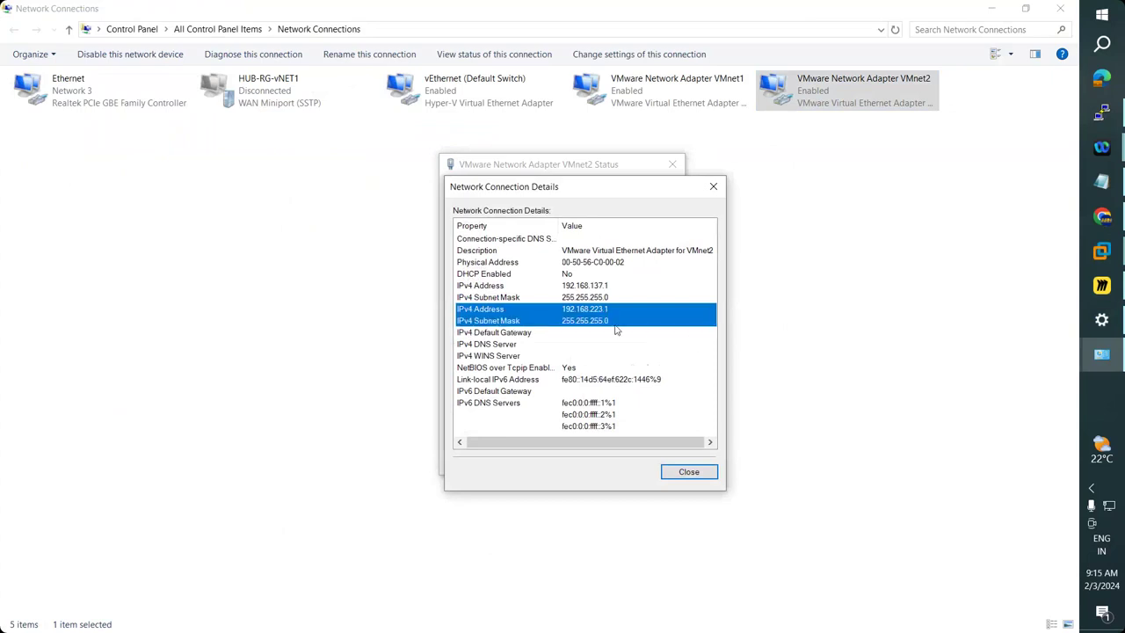
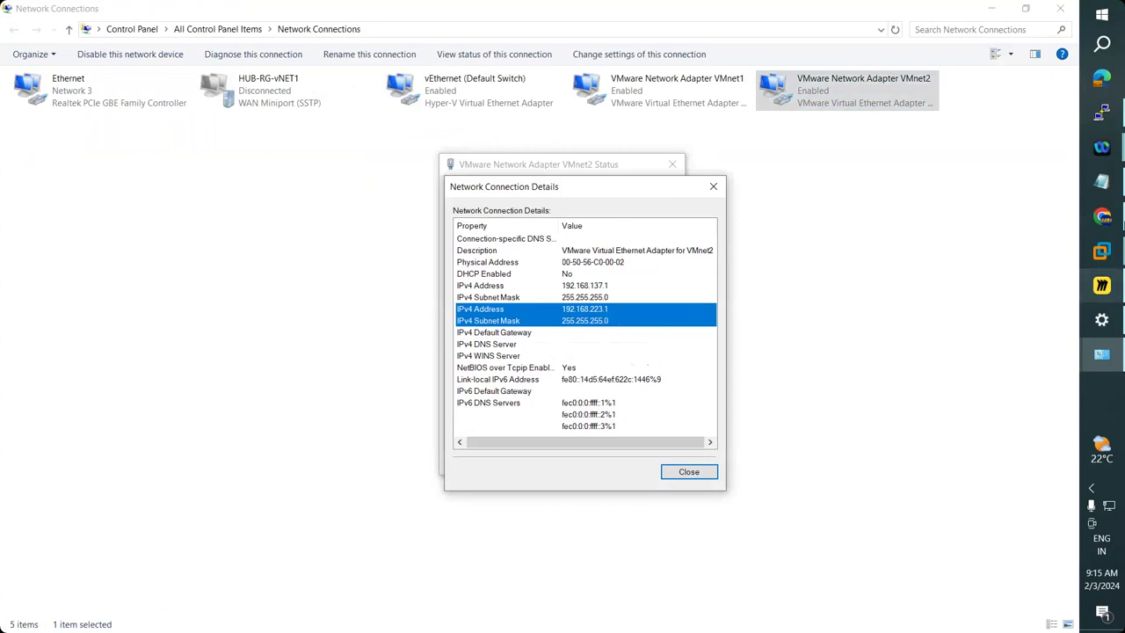
Switch to the Notepad notes listing nmtui, ifcfg-ens160 and the hostnamectl set-hostname command.
click(1098, 182)
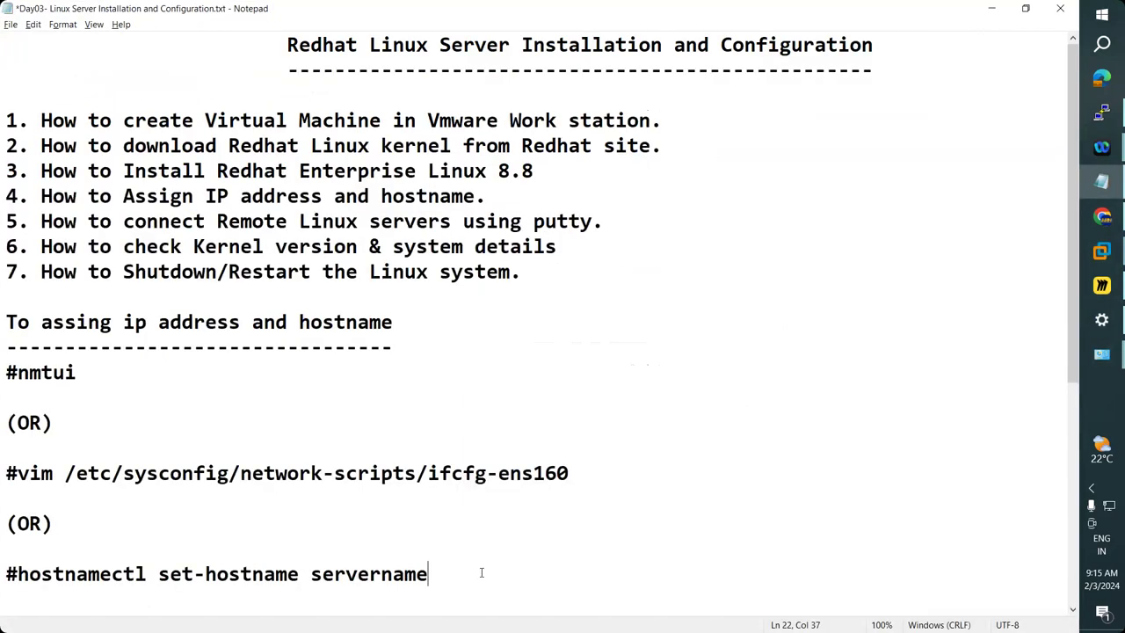
Type the range 192.168.223.1 - 192.168.223.254 on a new line below hostnamectl.
key(Return)
key(Return)
key(Return)
text(192.168.223)
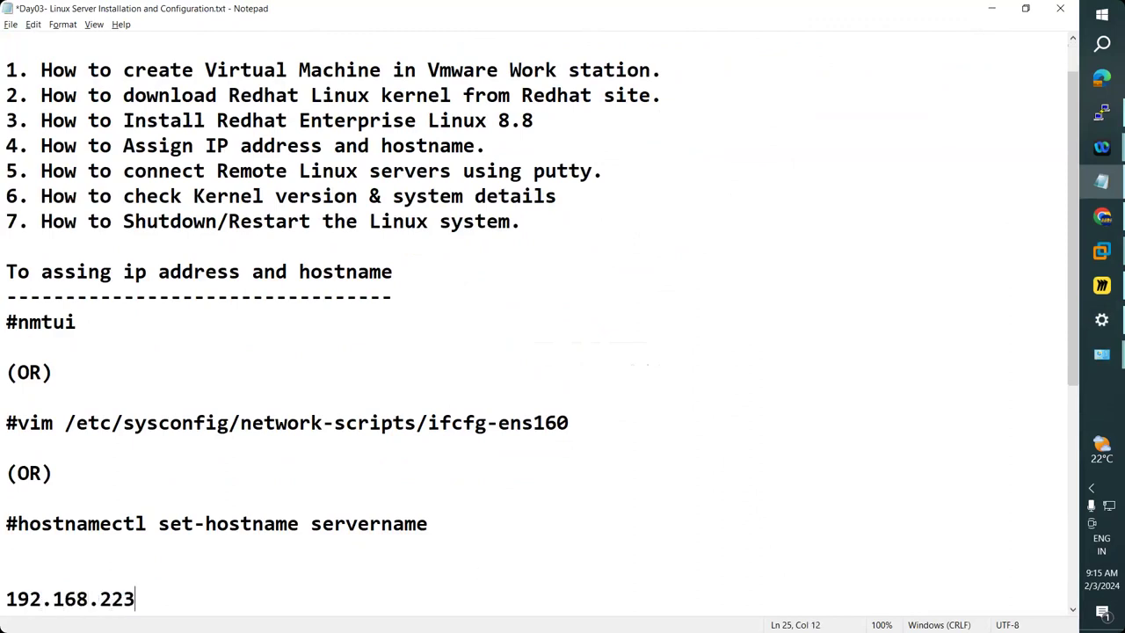
text(.1 )
text(- 19)
text(2.168.223)
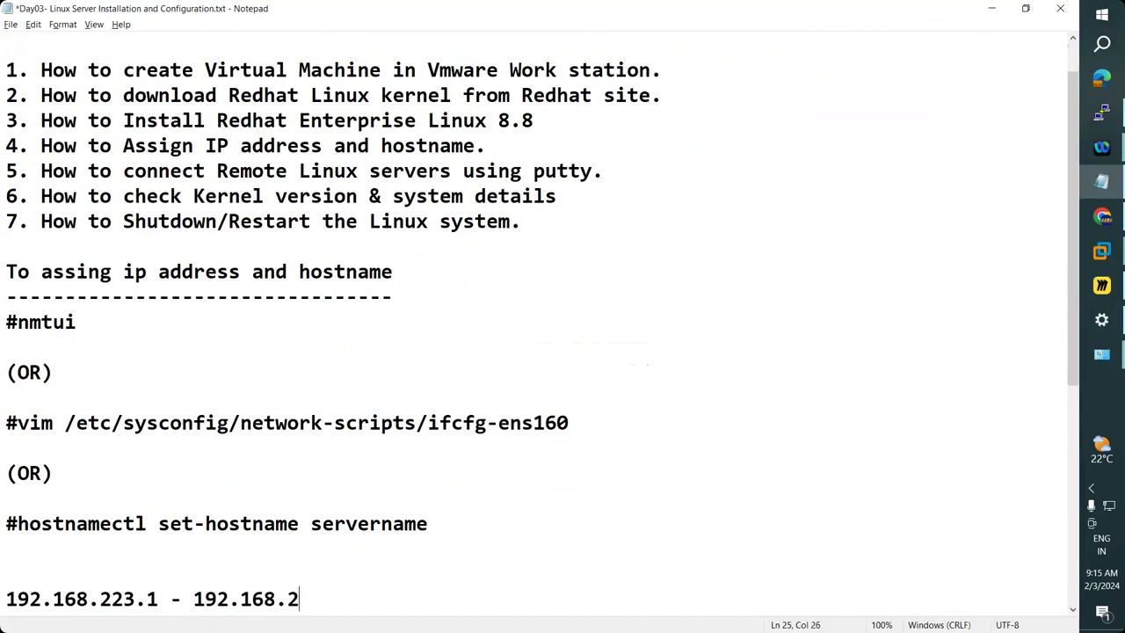
text(.254)
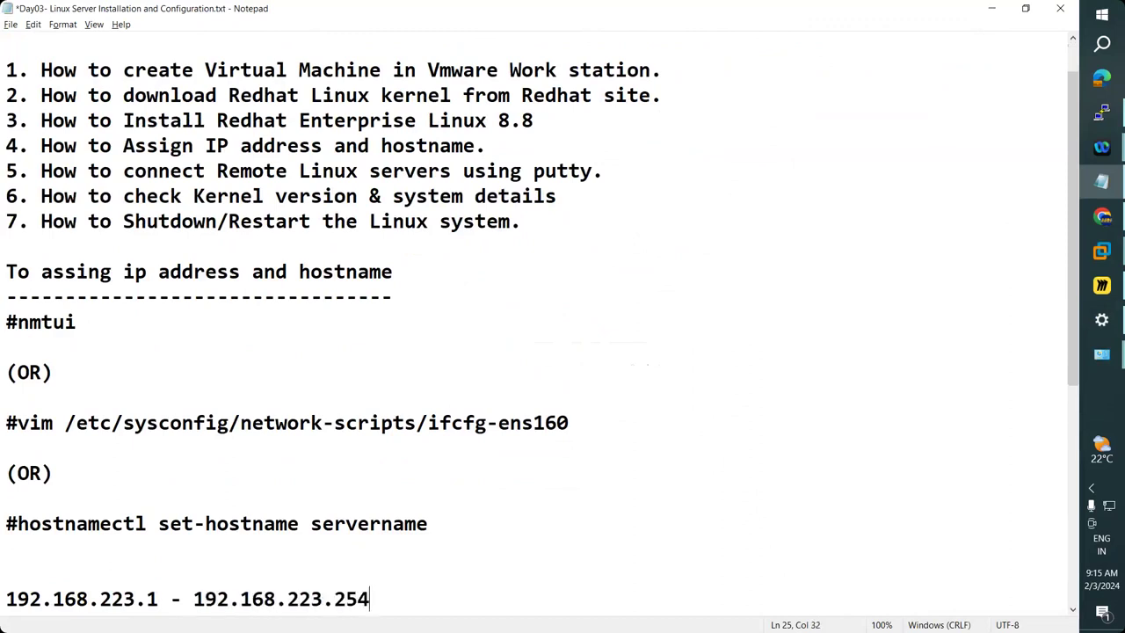
key(Left)
key(Left)
key(Left)
key(Left)
key(Left)
key(Left)
key(Left)
key(Left)
key(Left)
key(Left)
key(Left)
key(Left)
key(Left)
key(Left)
key(Left)
key(Left)
key(Left)
key(Left)
key(shift+Right)
key(Right)
key(Left)
key(Right)
Change the first address's last octet from 1 to 2, giving 192.168.223.2.
key(shift+Home)
key(Right)
key(shift+Home)
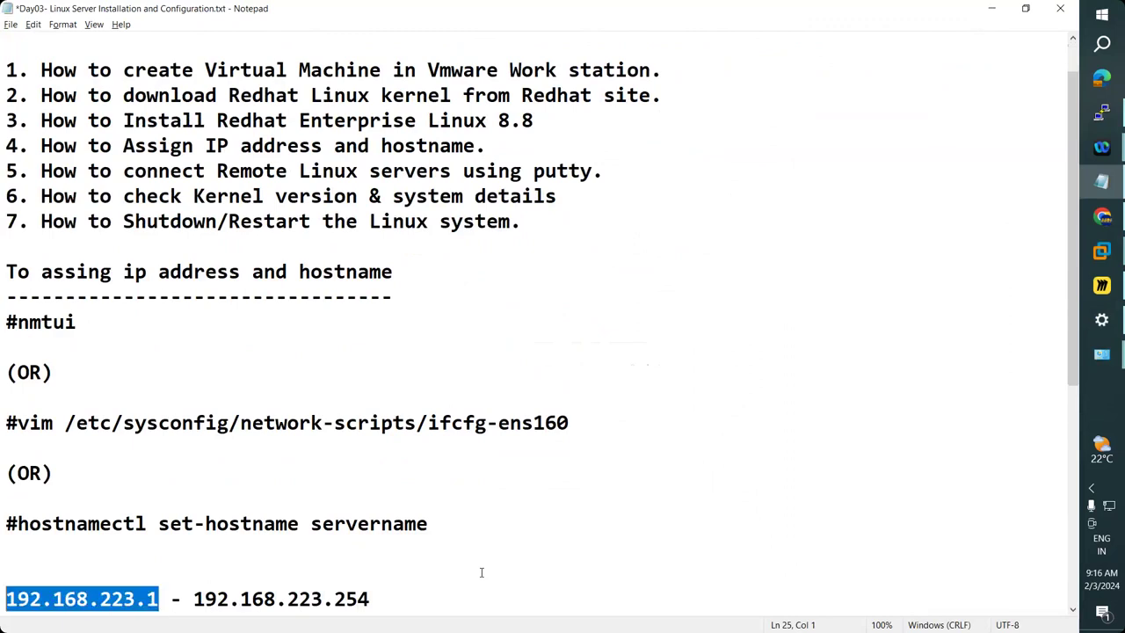
key(Right)
key(Left)
key(Home)
key(shift+Right)
key(shift+Right)
key(shift+Right)
key(shift+Right)
key(shift+Right)
key(shift+Right)
key(shift+Right)
key(shift+Right)
key(shift+Right)
key(shift+Right)
key(shift+Right)
key(shift+Right)
key(shift+Right)
key(shift+Right)
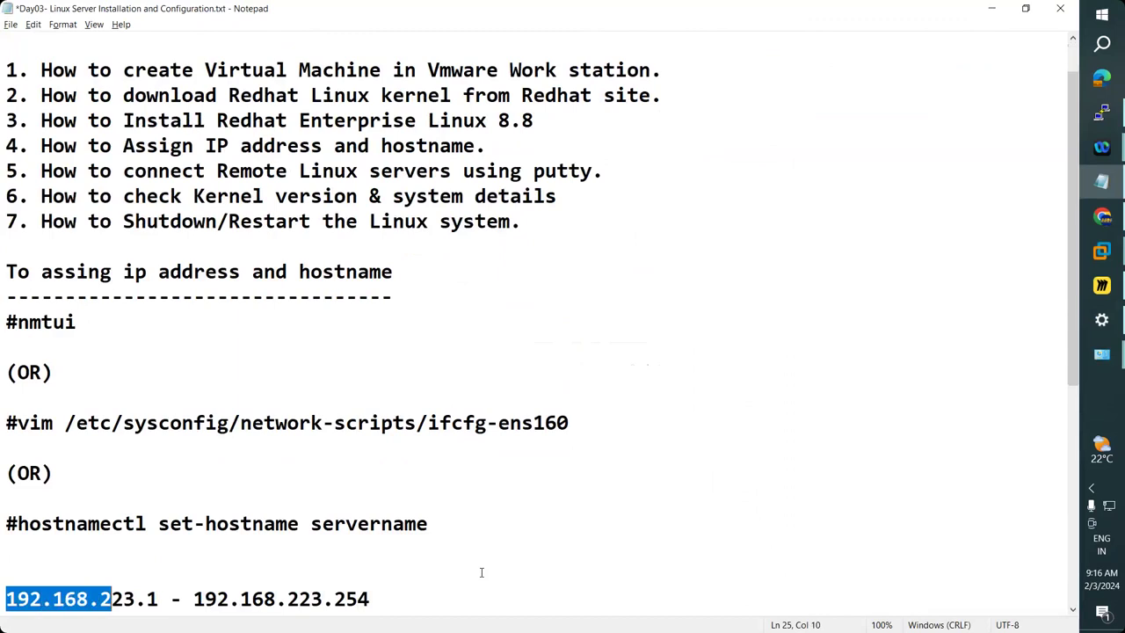
key(shift+Left)
key(Right)
key(Left)
key(shift+Right)
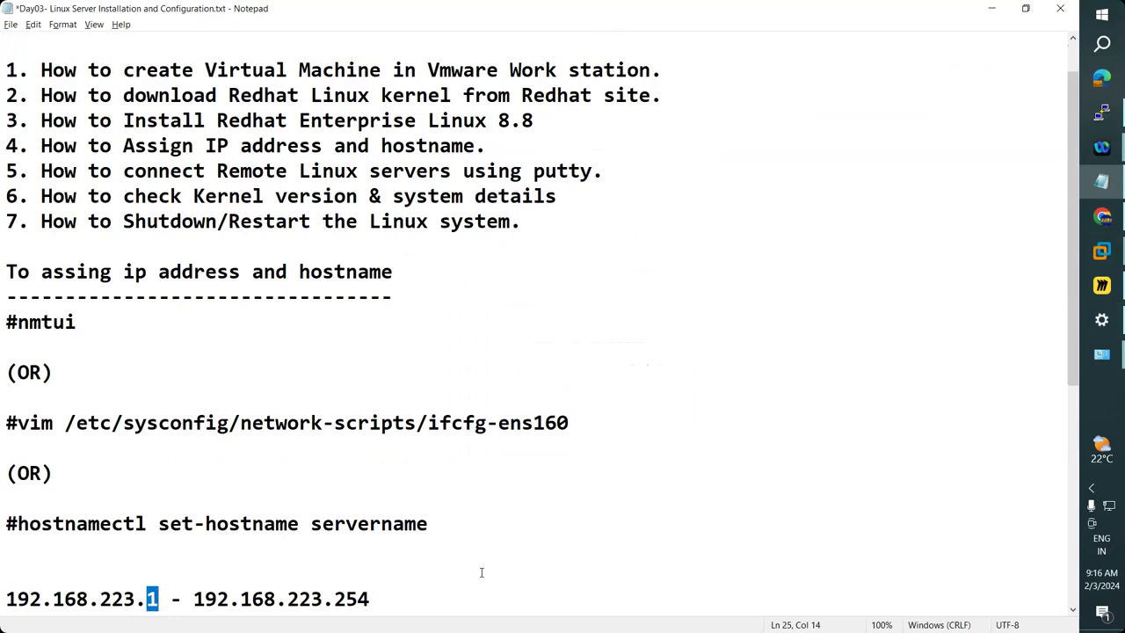
text(2)
Highlight the finished range line 192.168.223.2 - 192.168.223.254 and point out the 223 network part.
key(Right)
key(Right)
key(Right)
key(Right)
key(Right)
key(Right)
key(Right)
key(Right)
key(Right)
key(Right)
key(Right)
key(Right)
key(Right)
key(Right)
key(Right)
key(Right)
key(Right)
key(Right)
key(shift+Home)
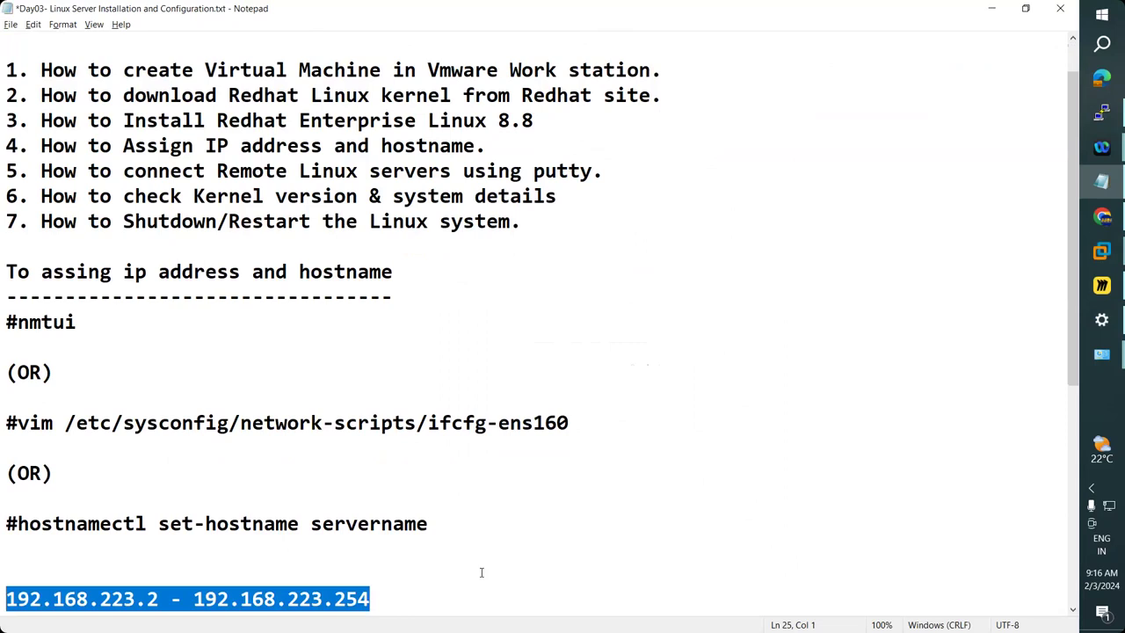
key(Left)
key(Right)
key(Right)
key(Right)
key(Right)
key(Right)
key(Right)
key(Right)
key(Right)
key(Right)
key(Right)
key(Right)
key(Right)
key(Right)
key(shift+Left)
key(Right)
key(Home)
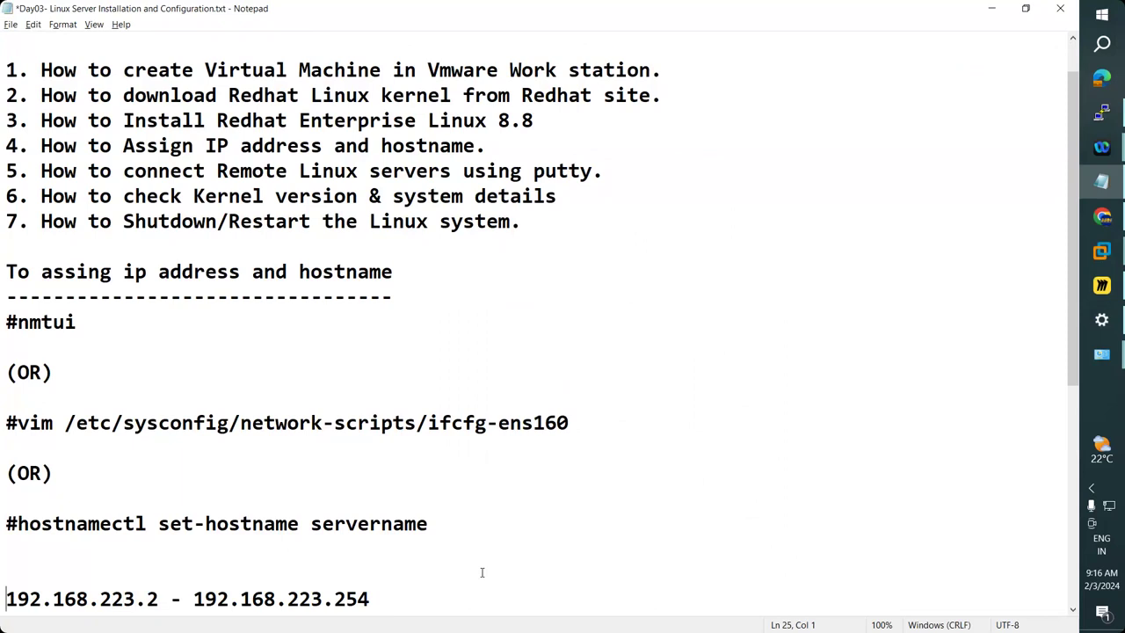
key(shift+End)
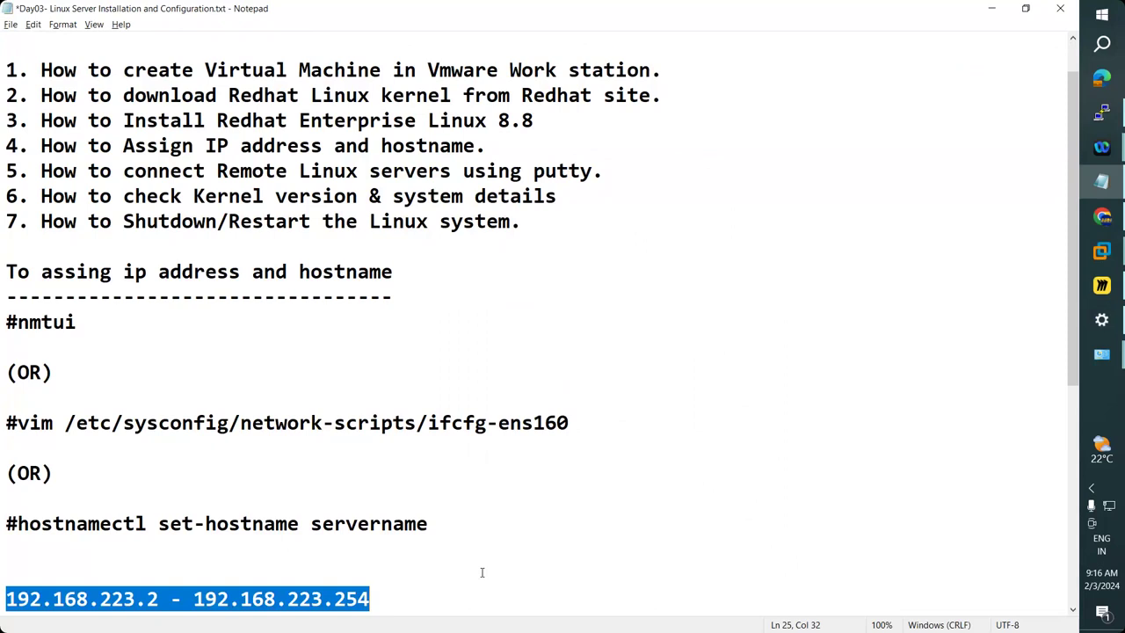
click(420, 604)
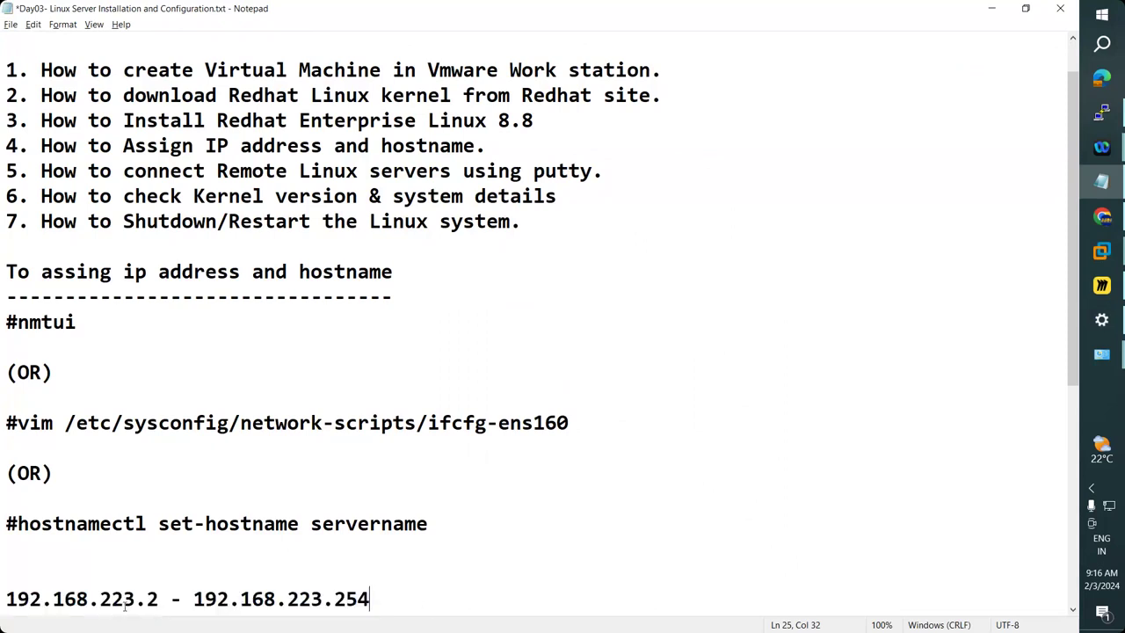
drag(136, 599, 99, 599)
click(99, 598)
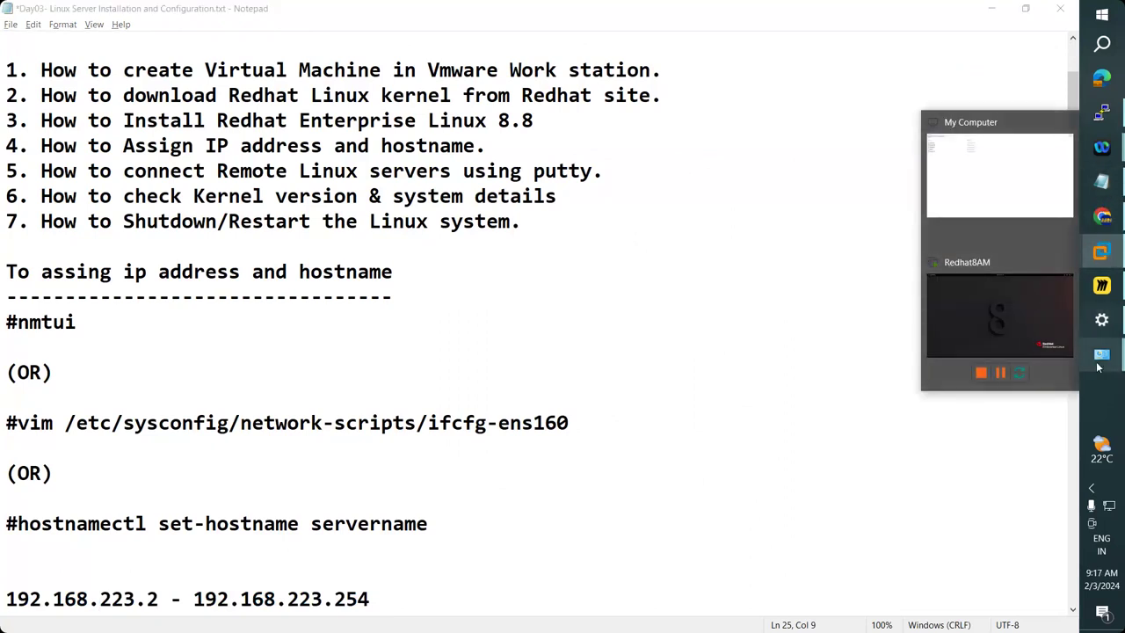
Close the VMnet2 Network Connection Details and VMnet2 status windows.
mouse_move(1101, 356)
click(997, 413)
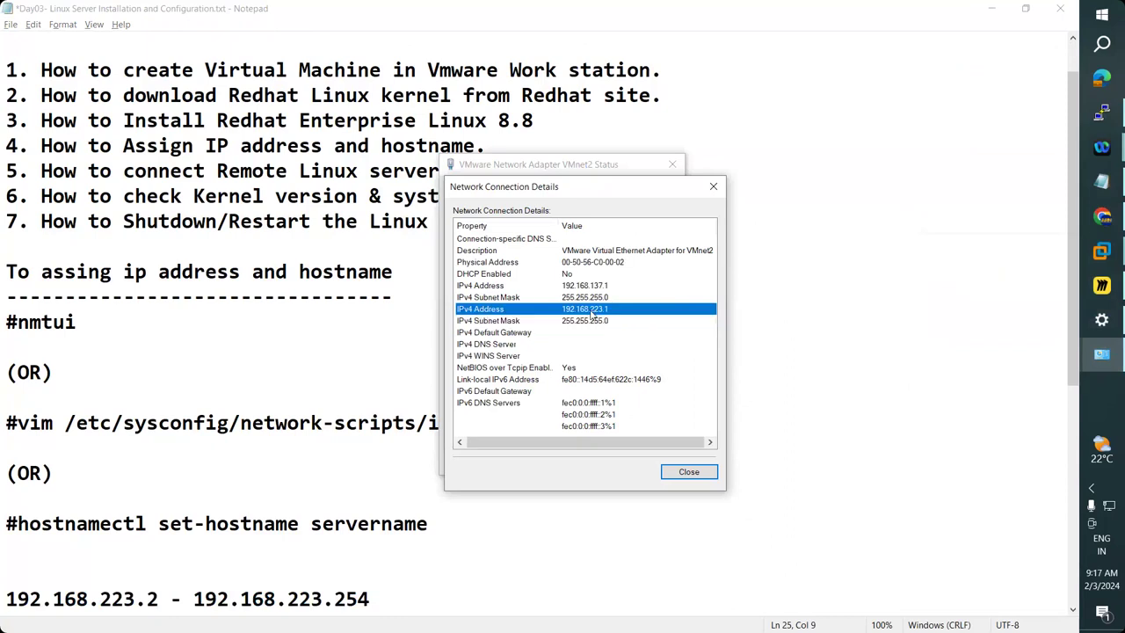
click(714, 189)
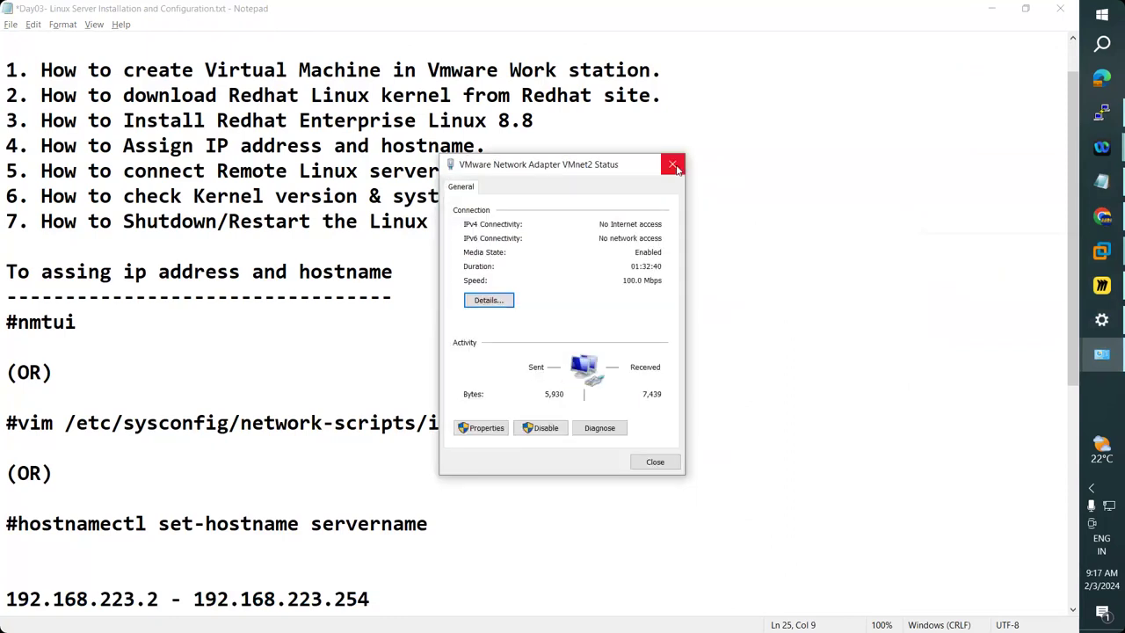
click(674, 167)
Switch to the Redhat8AM VM and close its virtual machine settings.
mouse_move(1101, 252)
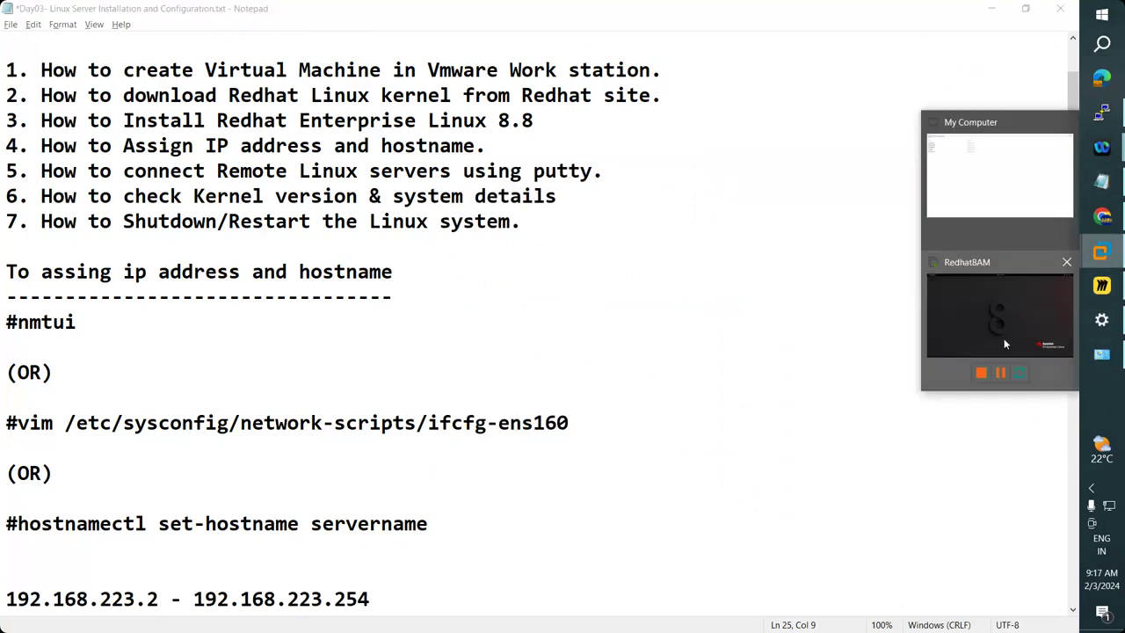
click(1002, 339)
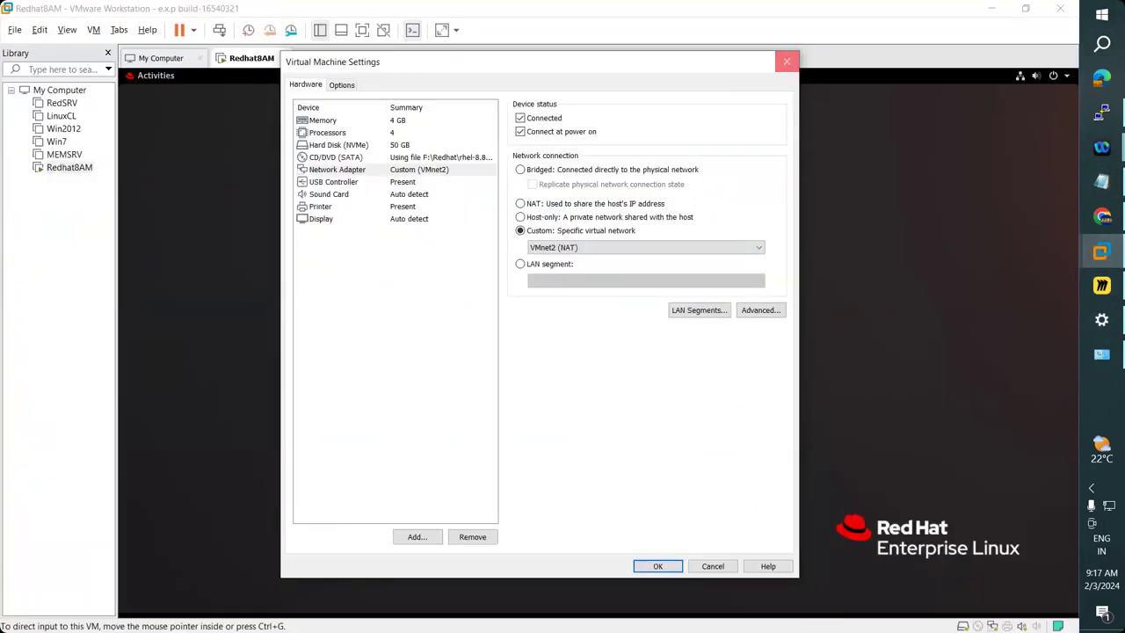
click(786, 61)
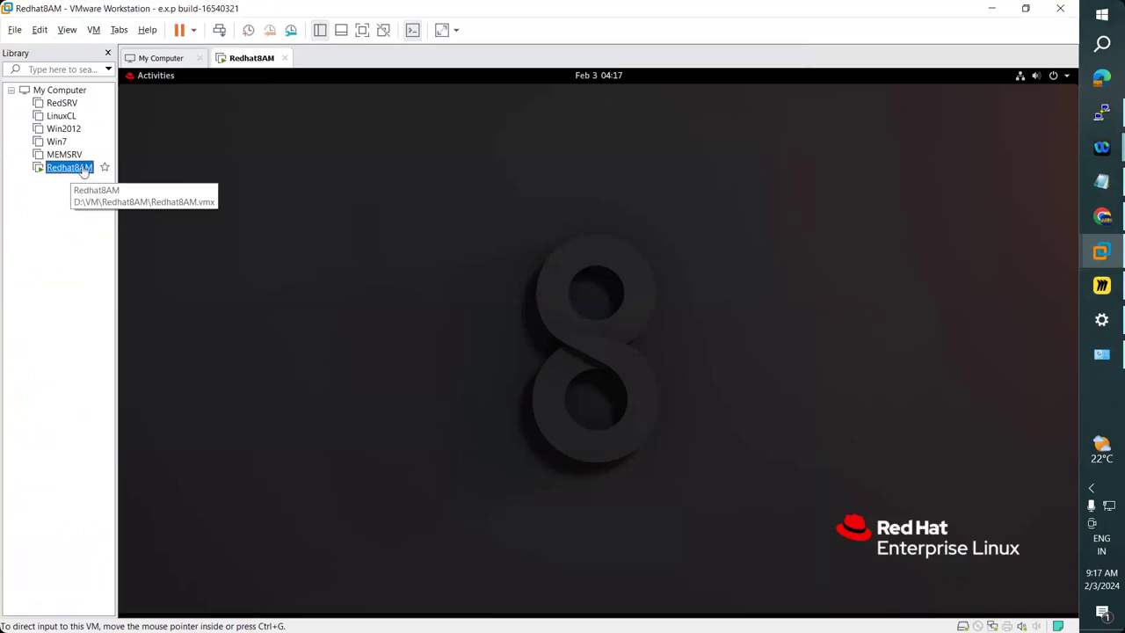
Move between the PuTTY session and the Redhat8AM VM window, ending on Redhat8AM.
click(1102, 252)
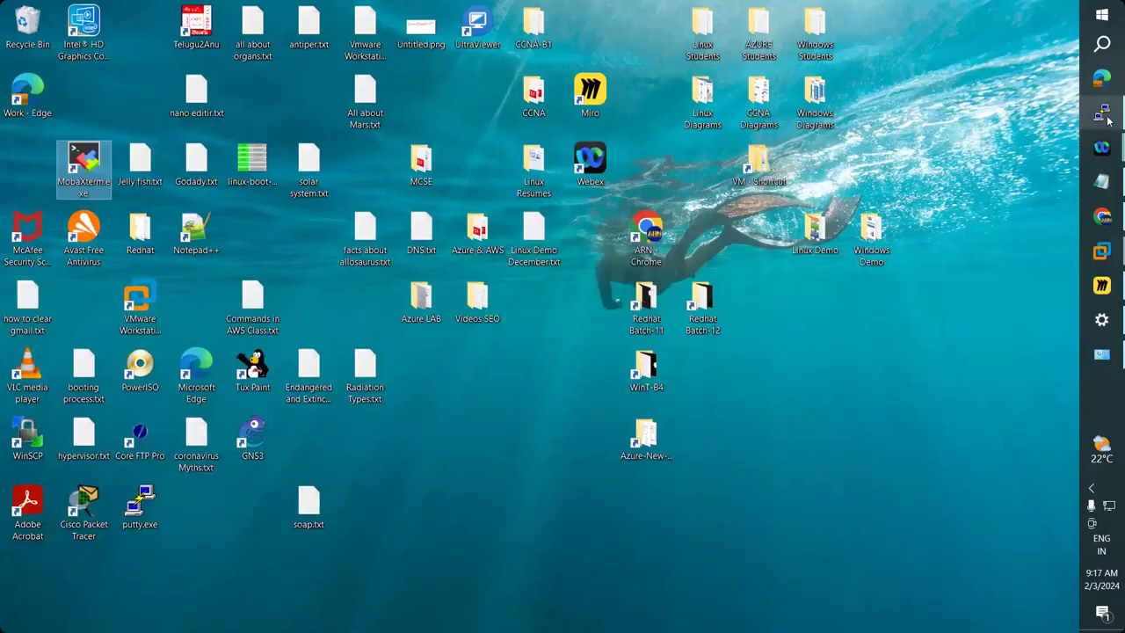
click(1102, 112)
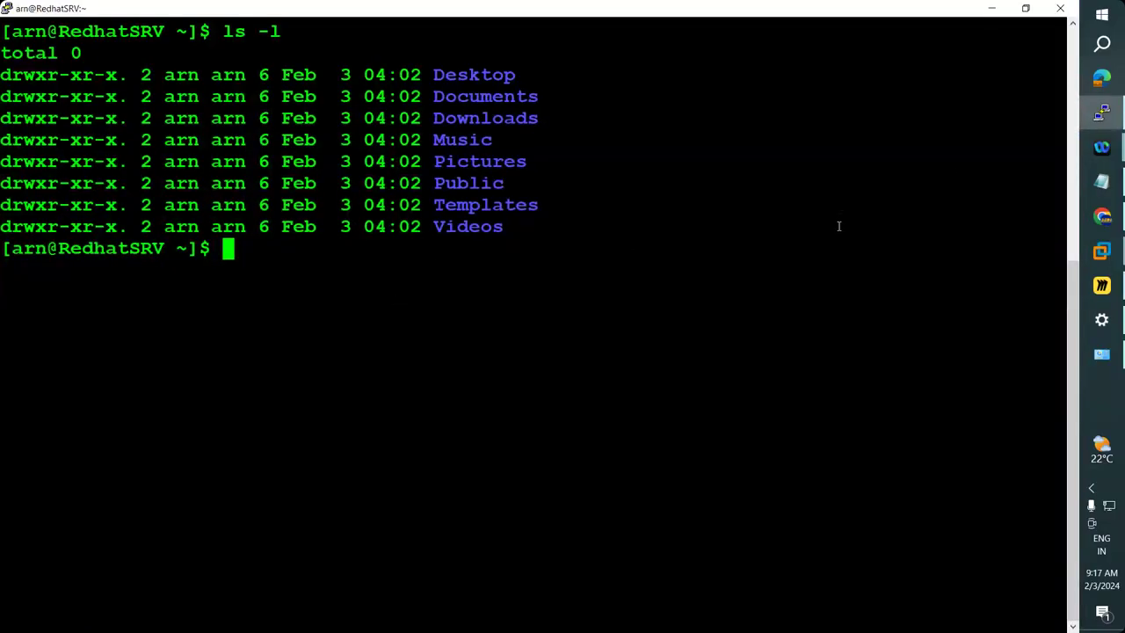
click(1102, 252)
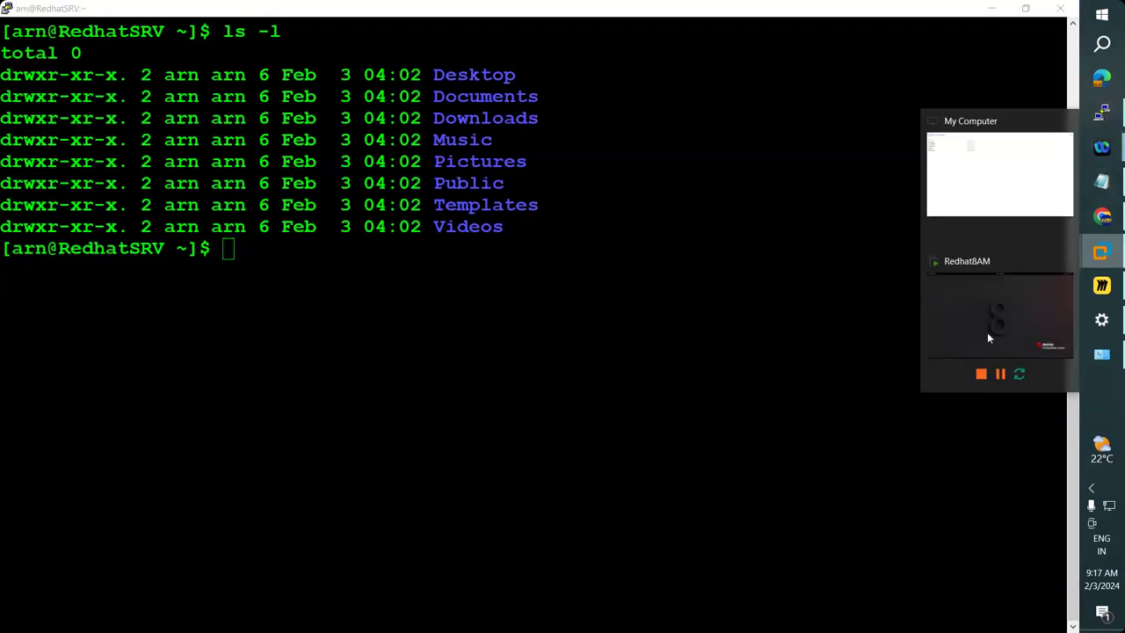
click(987, 337)
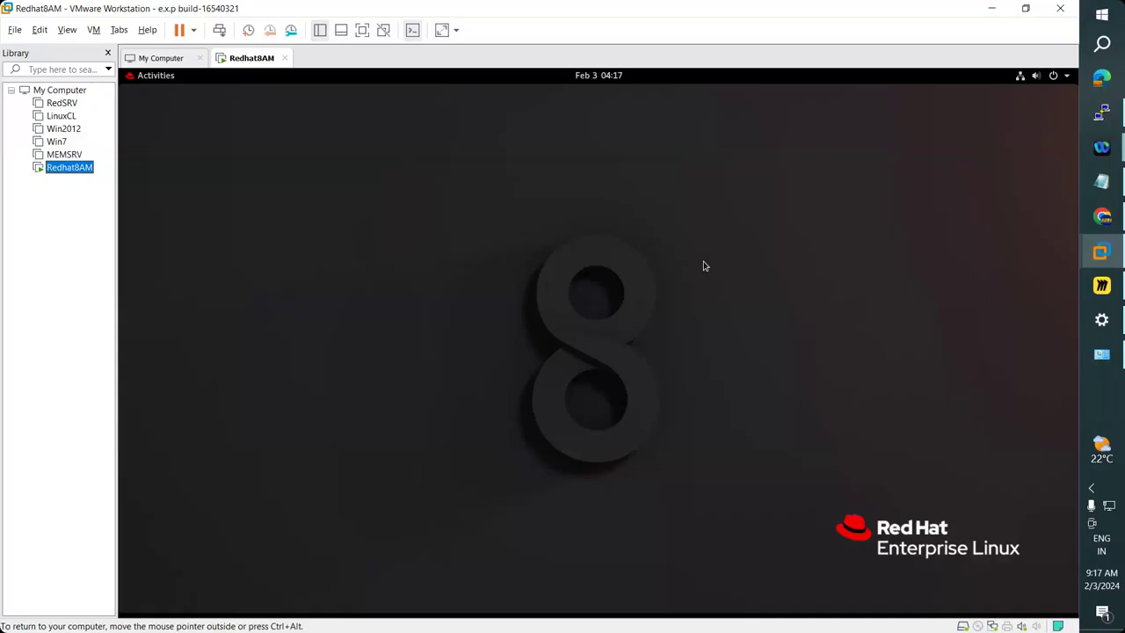
click(1102, 112)
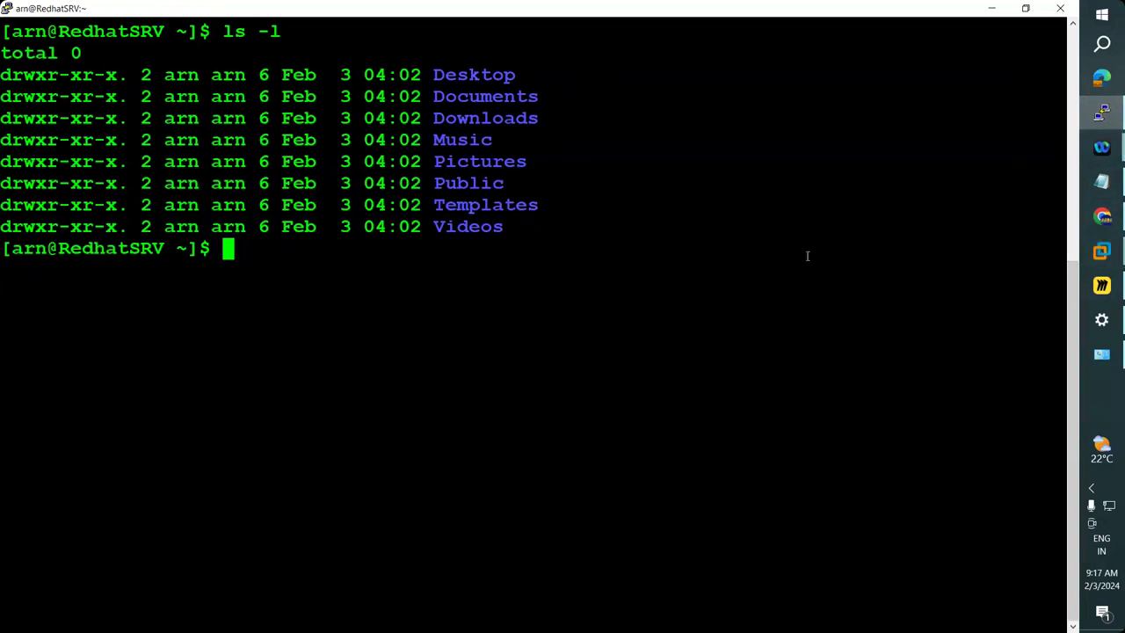
mouse_move(1101, 252)
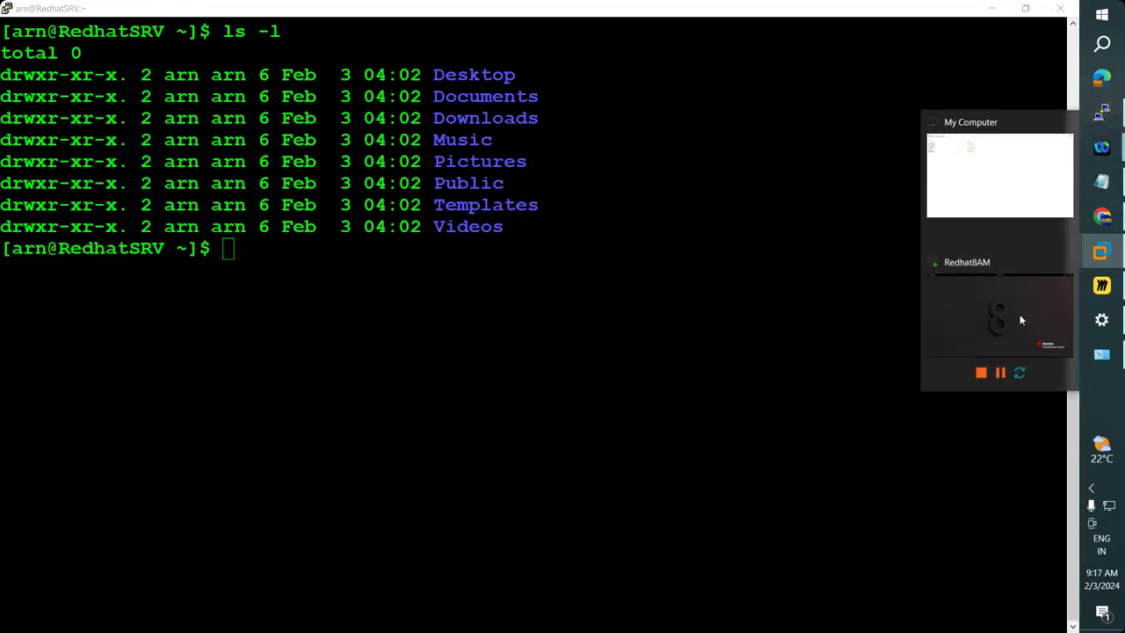
click(1019, 314)
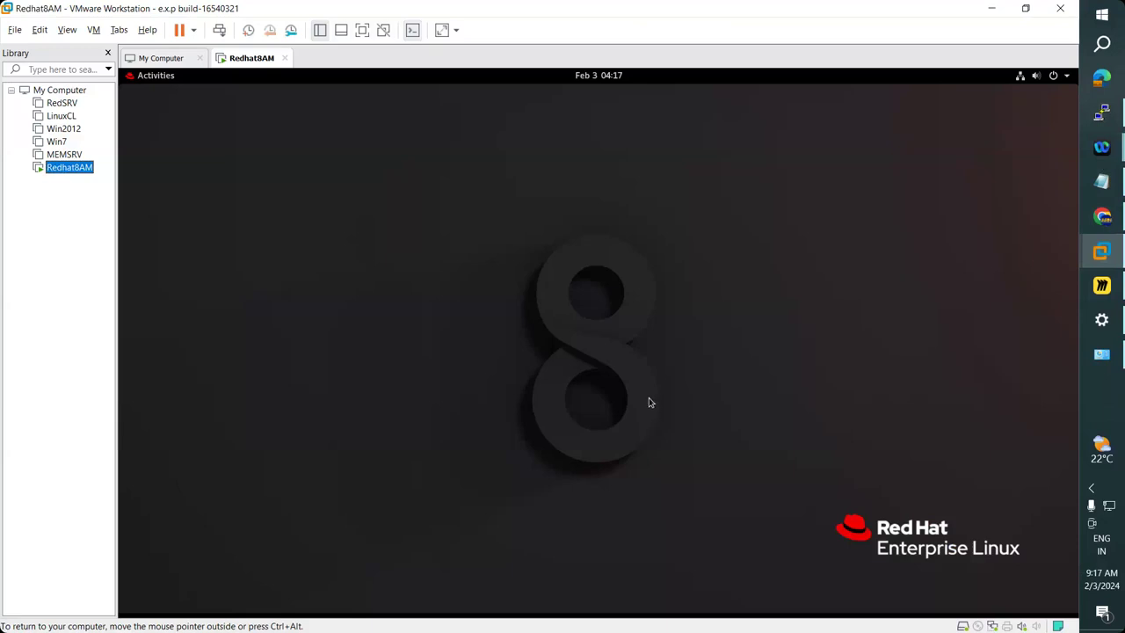
Open a Terminal in the RHEL guest from Activities, where stray text 'rrmstsc' gets typed.
click(156, 77)
click(145, 443)
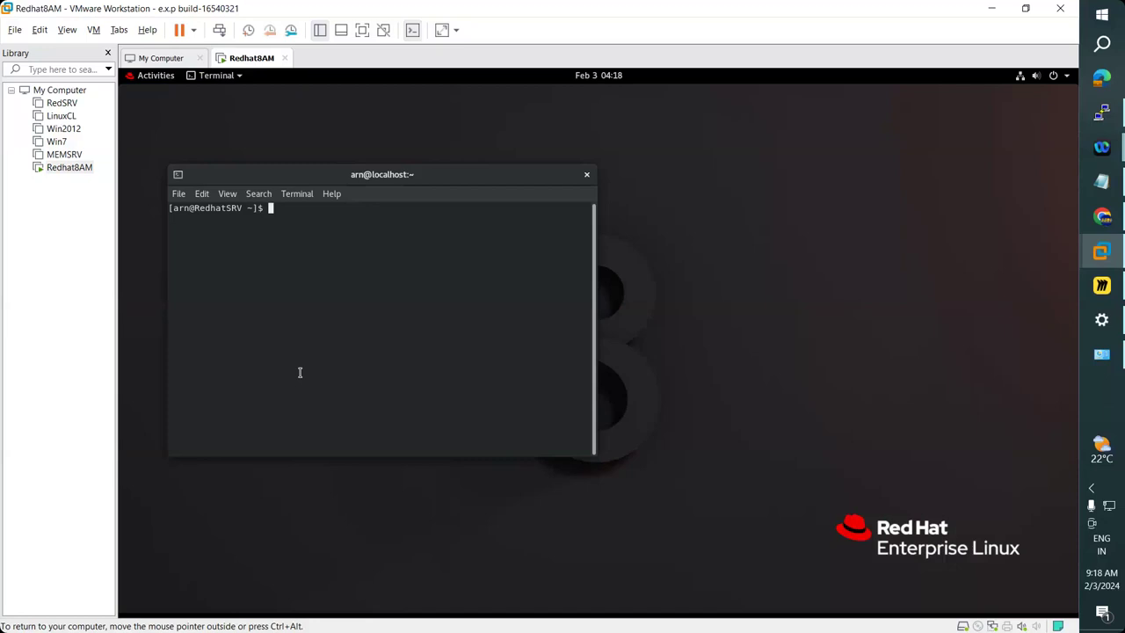
text(r)
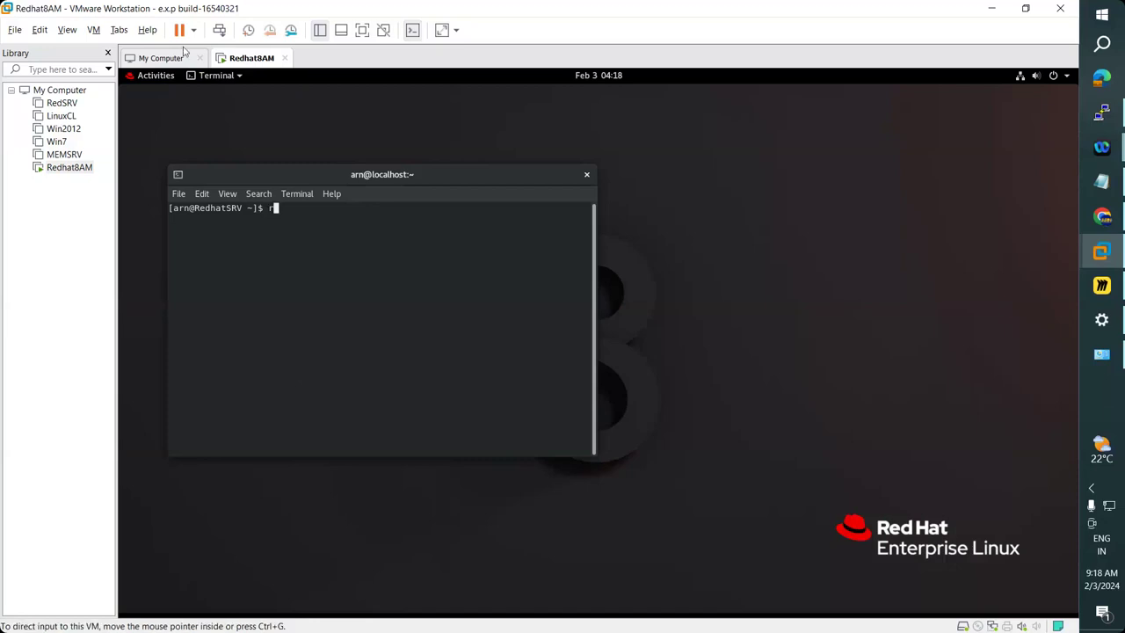
text(rmstsc)
Return keyboard focus to the Windows host and bring up the Run prompt.
click(64, 330)
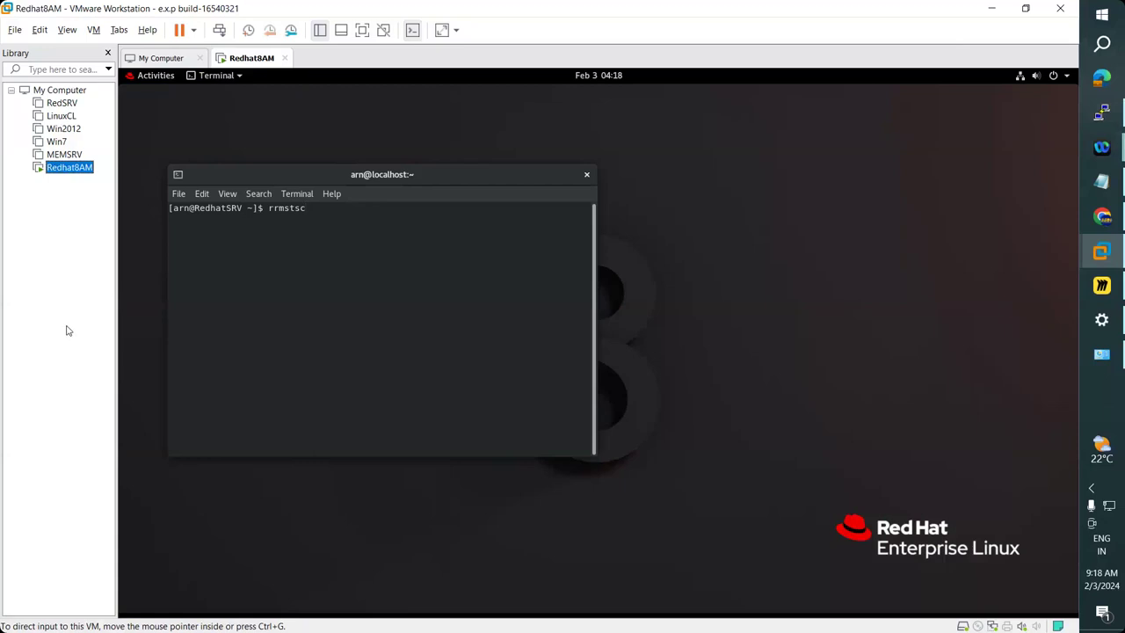
key(super+d)
key(super+r)
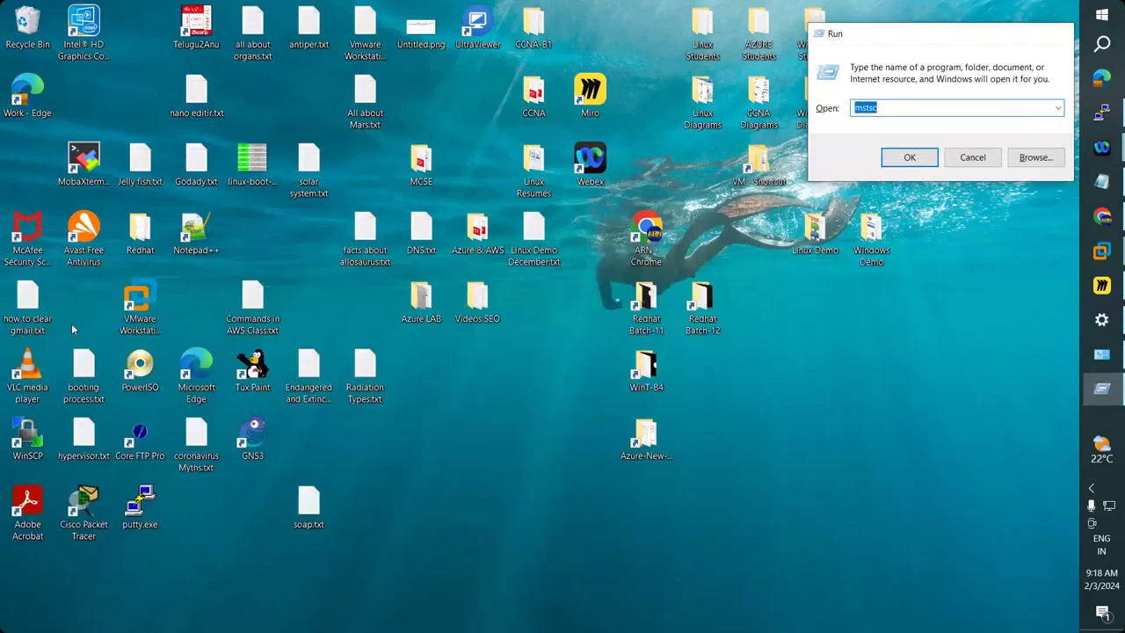
Launch Remote Desktop Connection with mstsc, then close it without connecting.
key(Return)
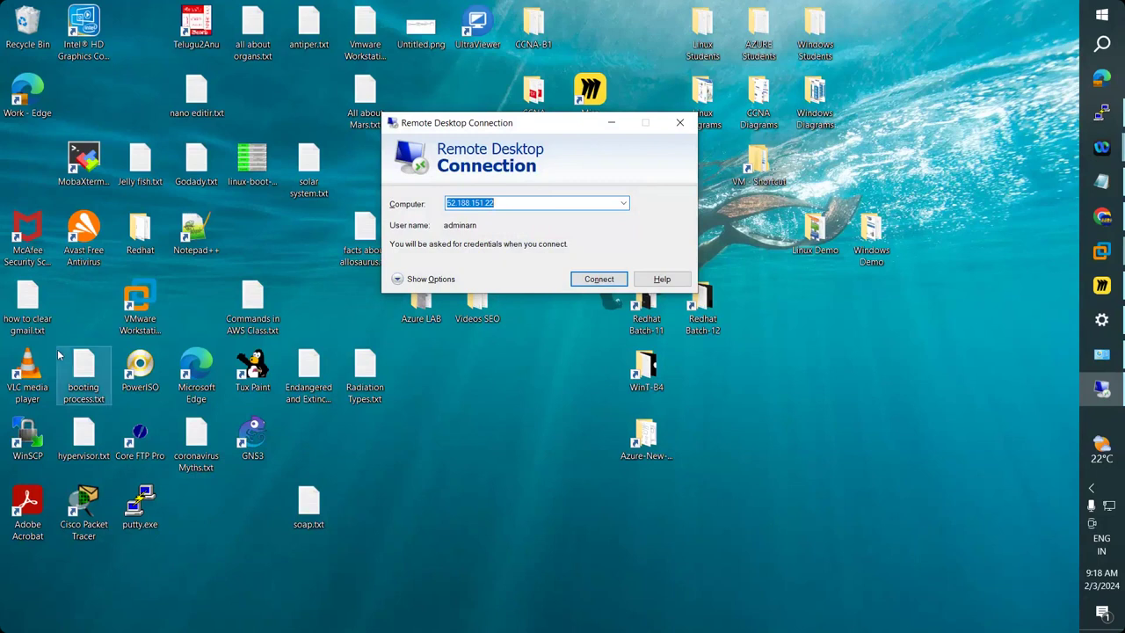
click(680, 125)
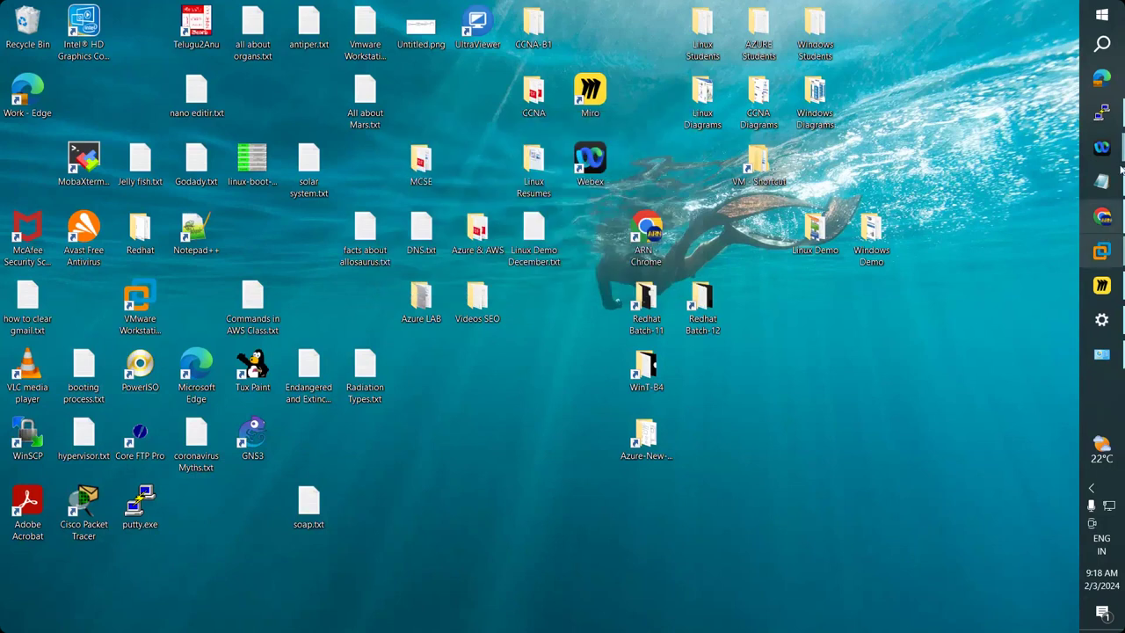
Test the PuTTY SSH session by running date, clearing the screen with Ctrl+L before and after.
click(1104, 115)
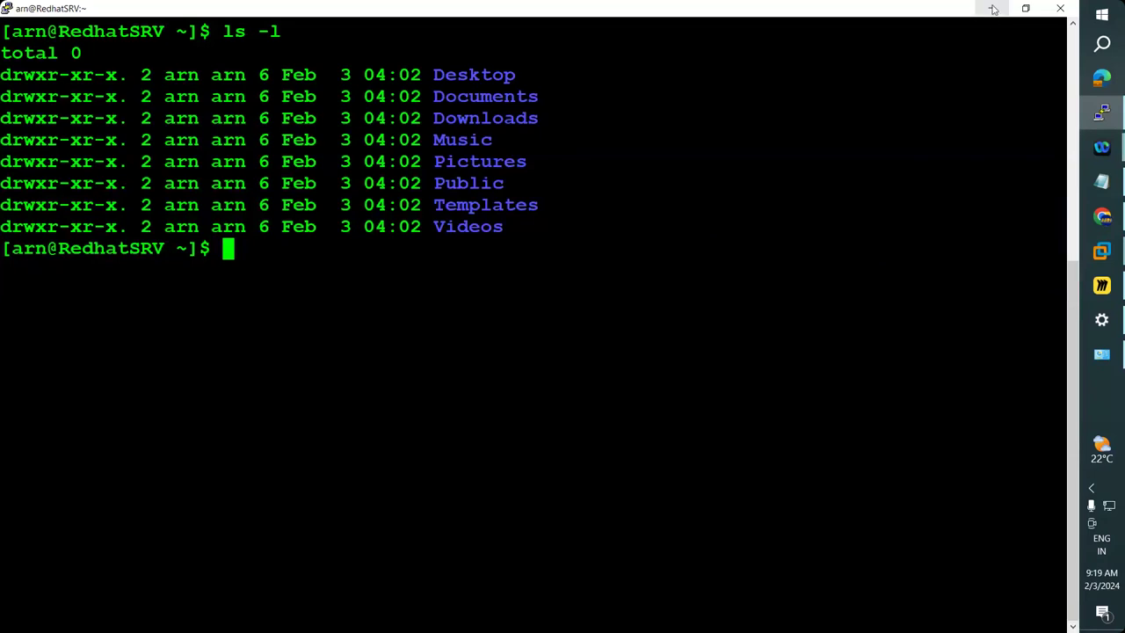
click(993, 8)
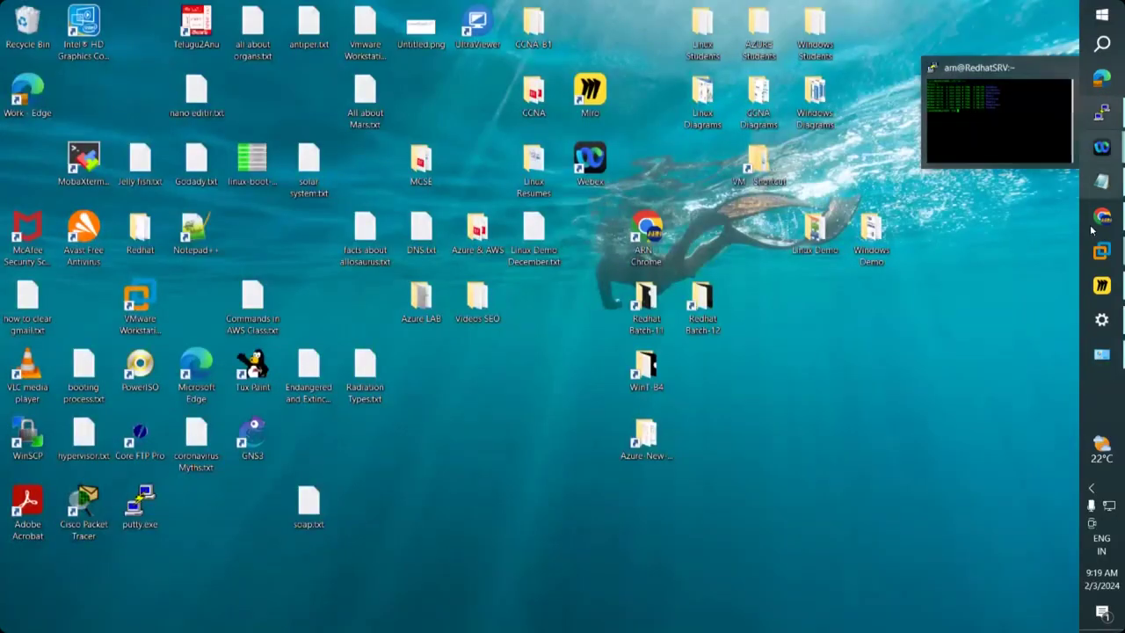
click(1010, 124)
key(Return)
key(Return)
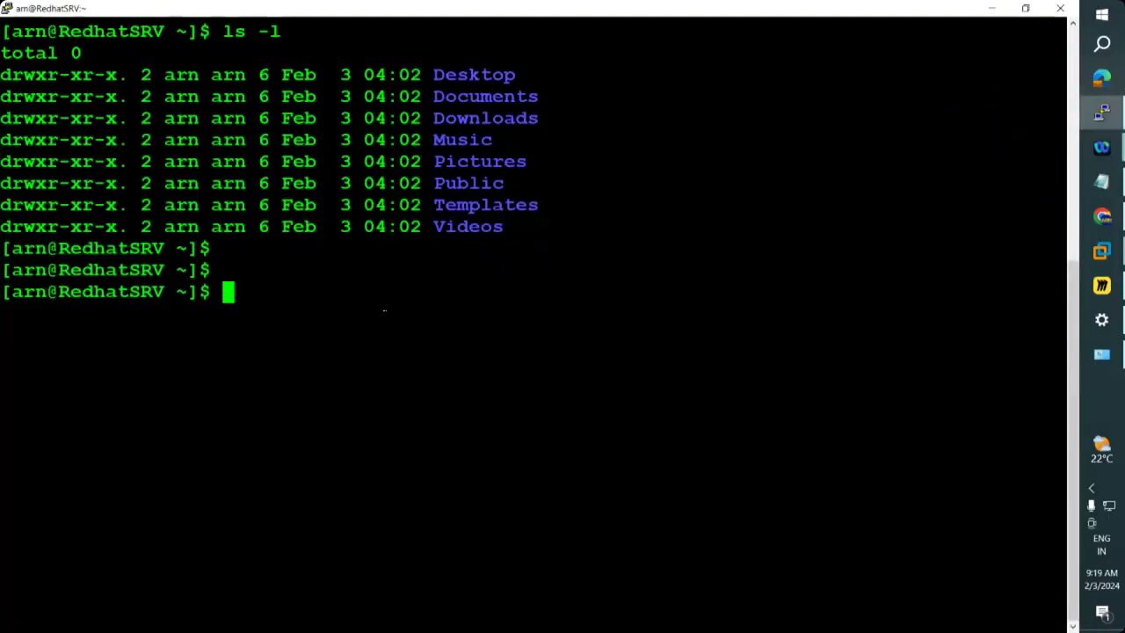
key(ctrl+l)
text(date)
key(Return)
key(ctrl+l)
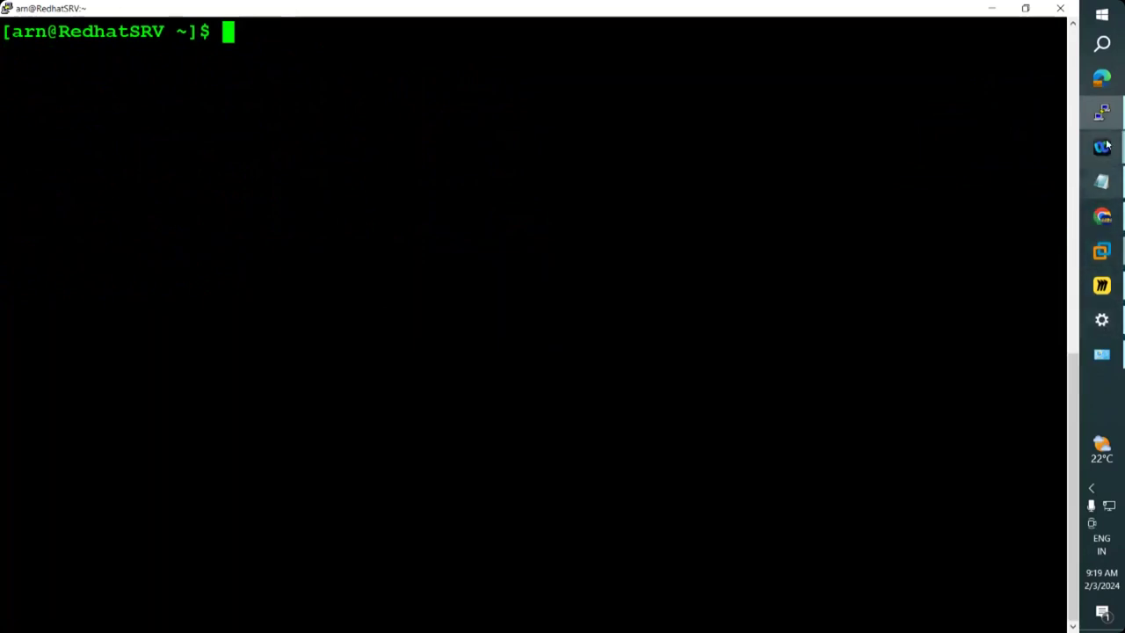
Close the Redhat8AM guest Terminal holding the stray text, then minimize VMware.
click(1101, 252)
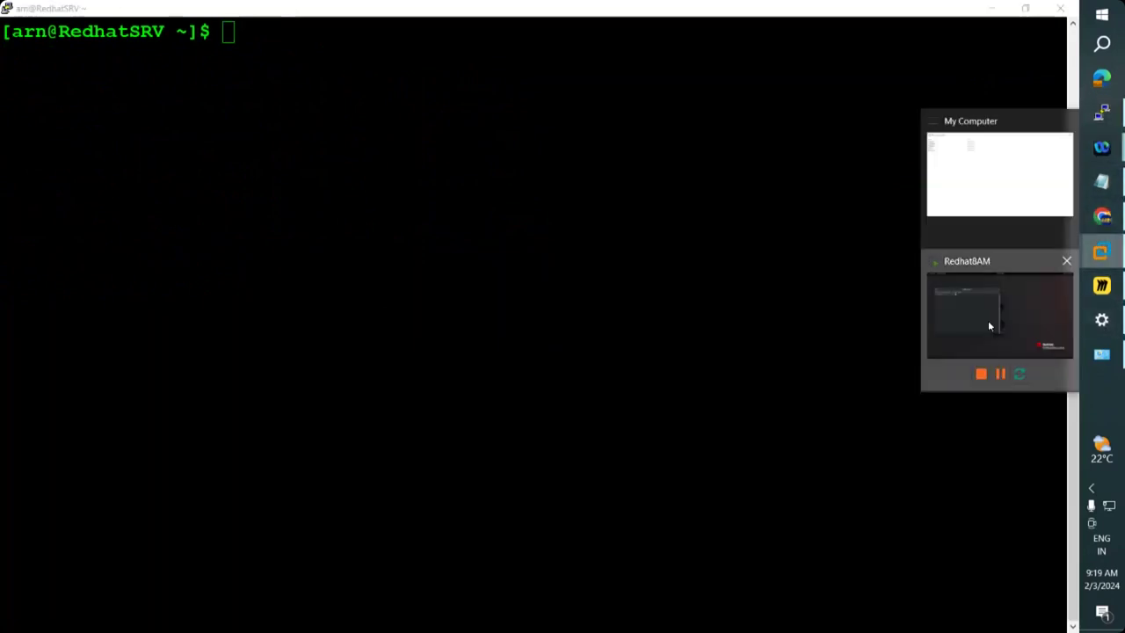
click(988, 325)
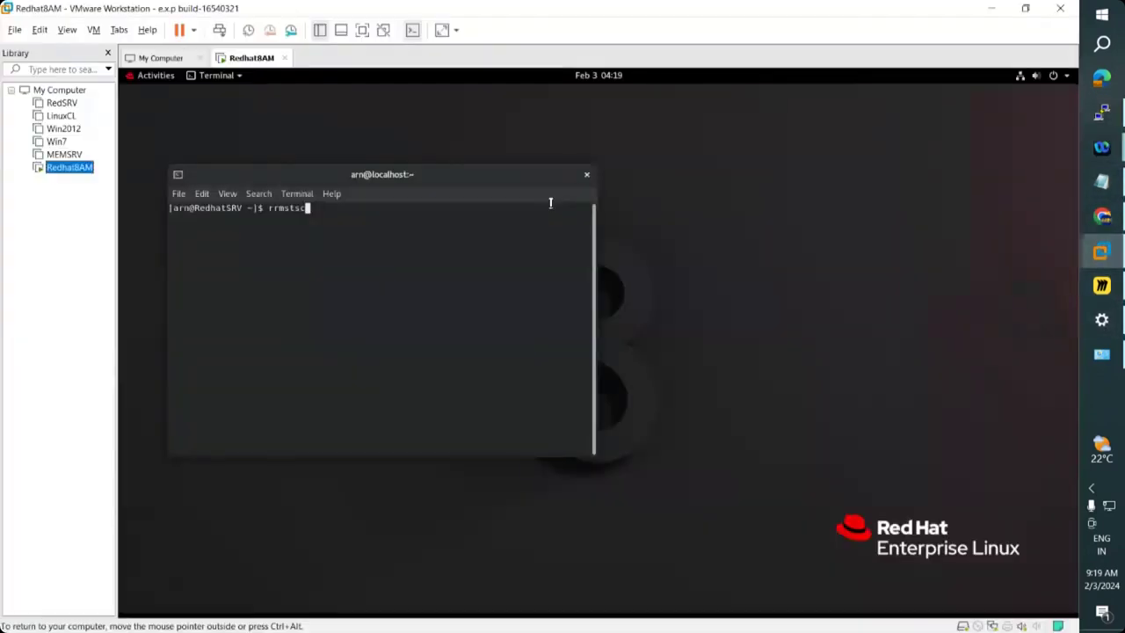
click(587, 174)
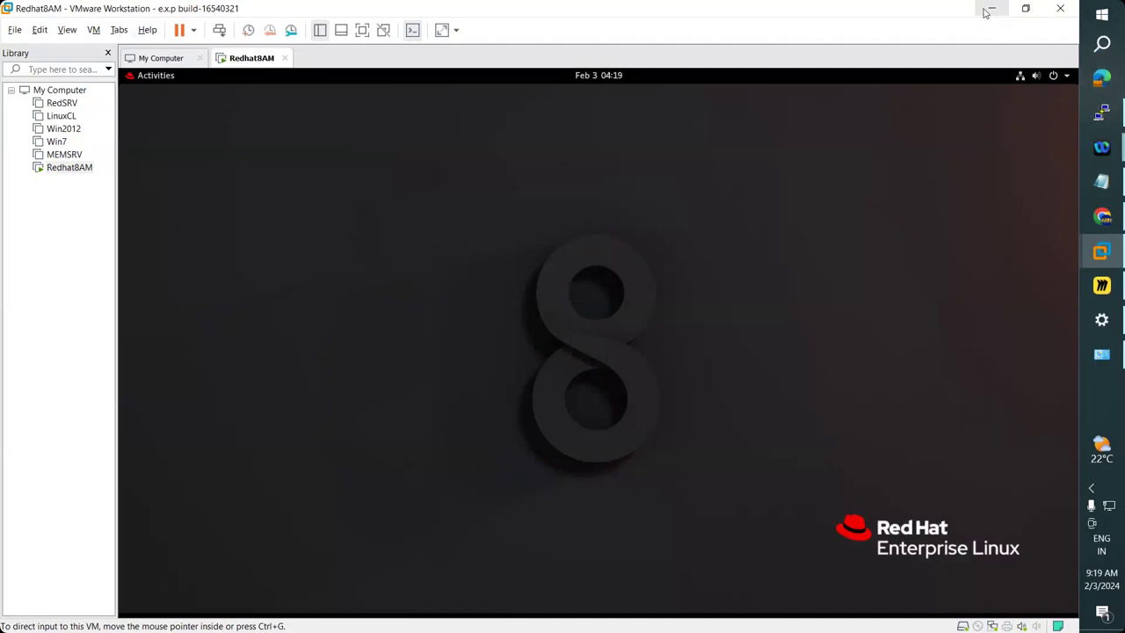
click(989, 10)
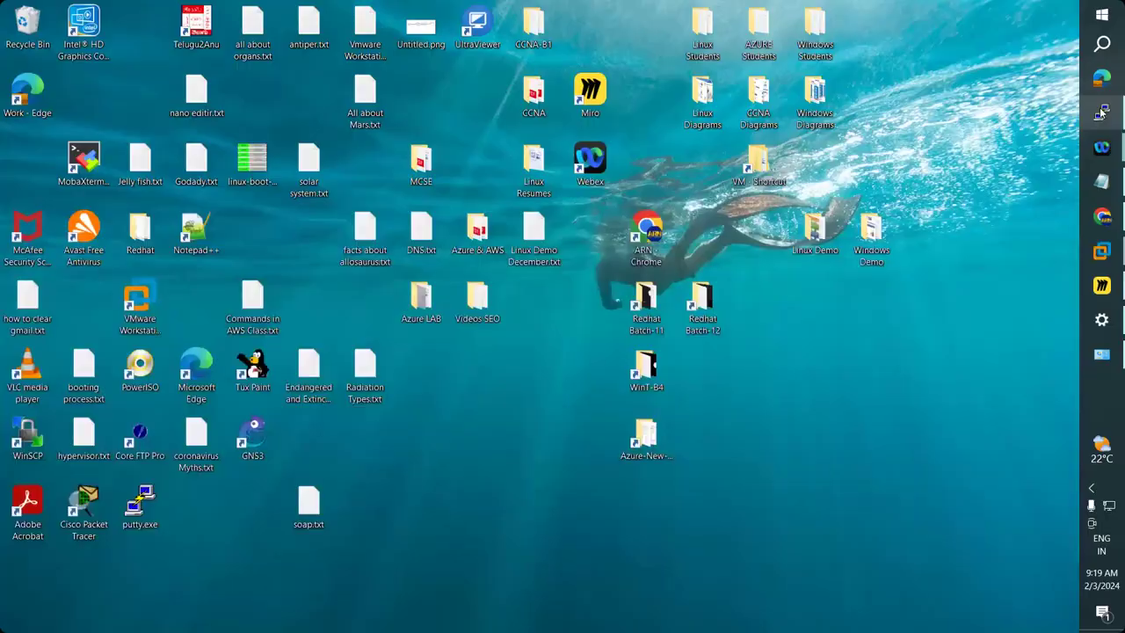
Bring Chrome forward and load the Google home page.
mouse_move(1103, 215)
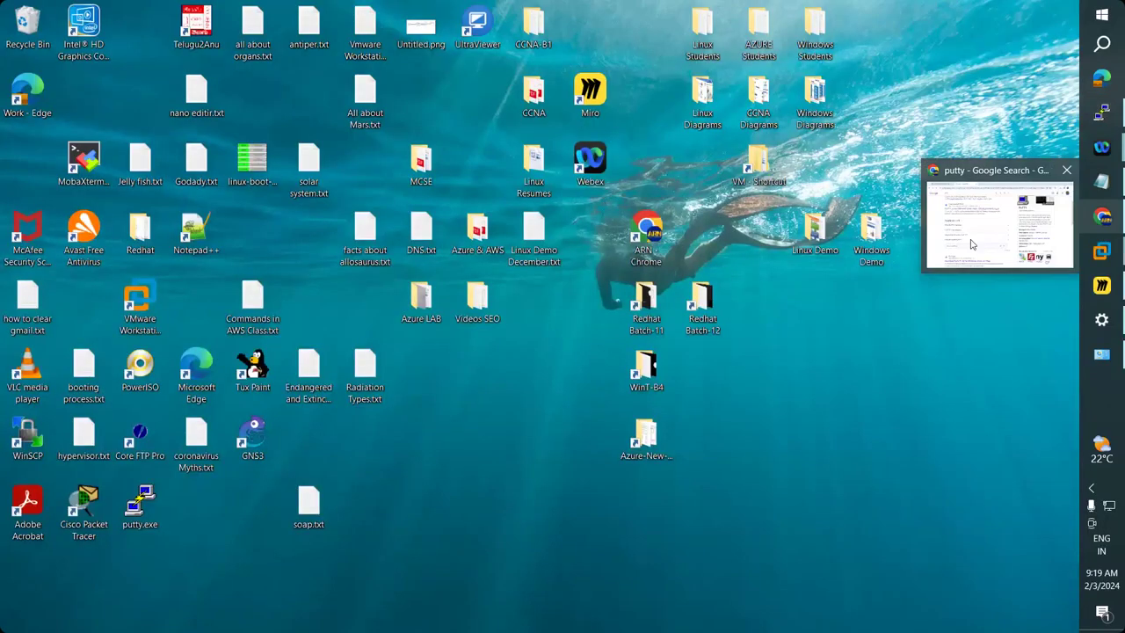
click(972, 244)
click(53, 101)
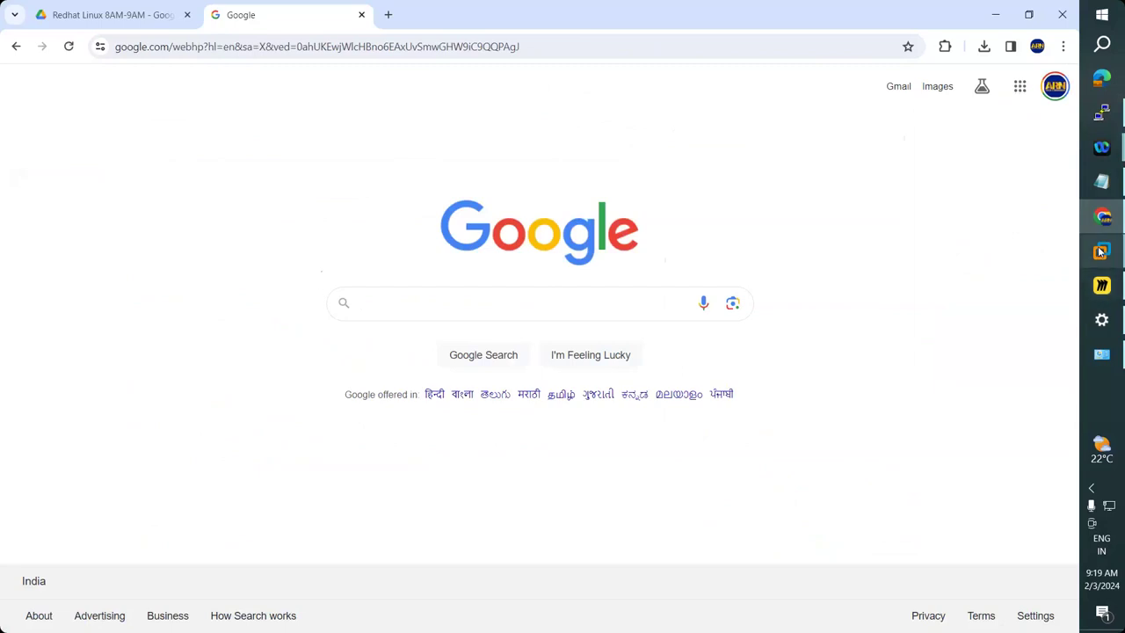
Hide Chrome, switch to the Redhat8AM VM, and open the RHEL Activities overview.
mouse_move(1100, 252)
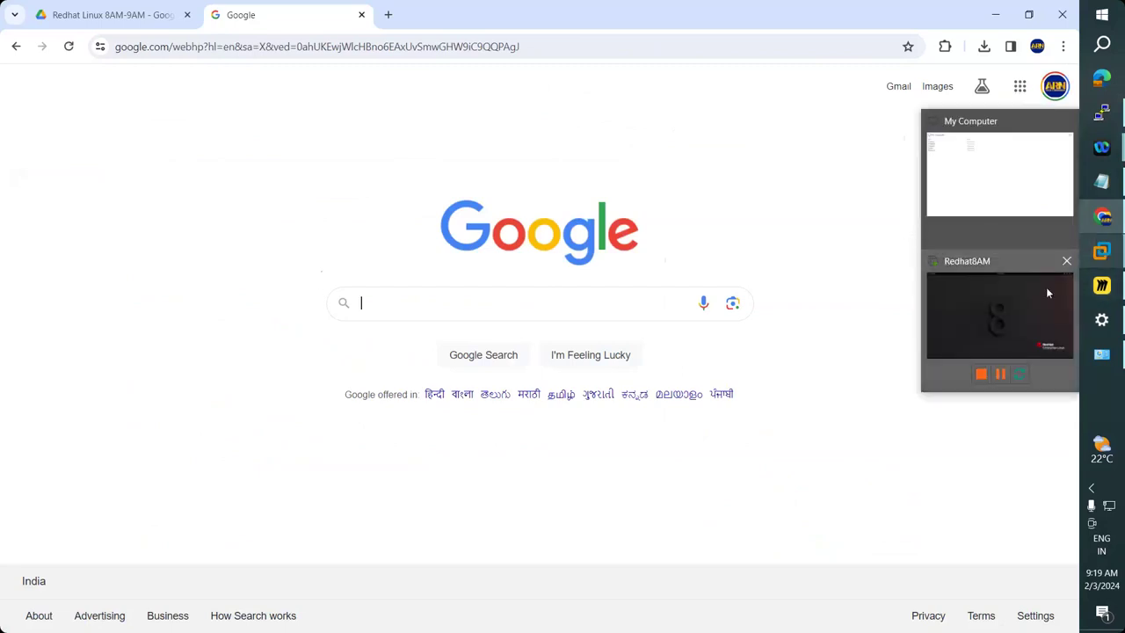
click(1103, 218)
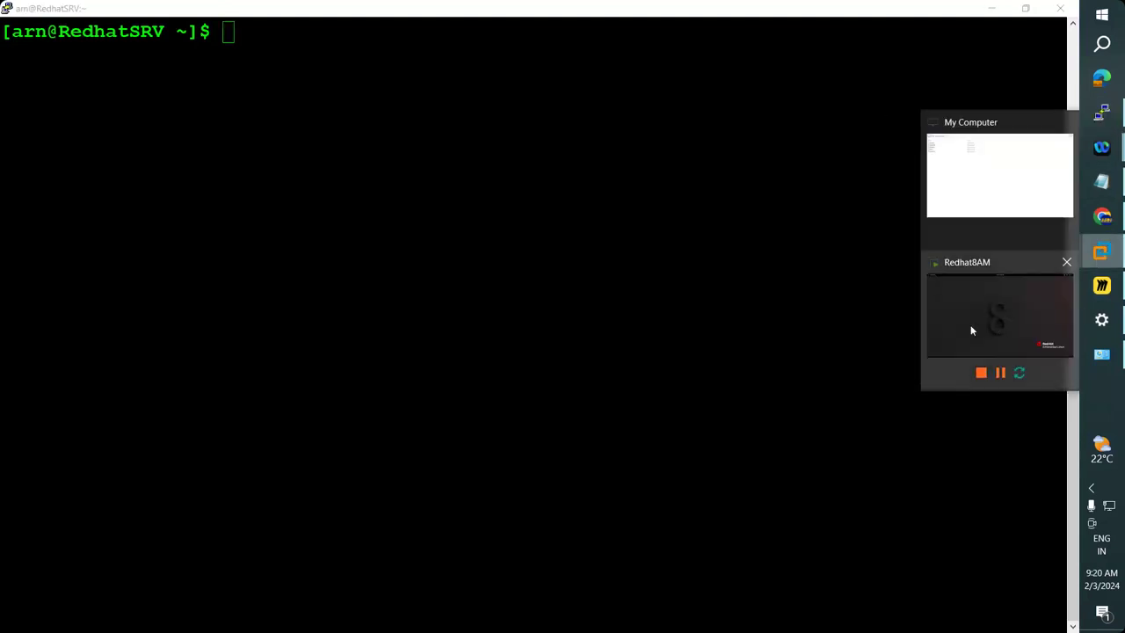
click(971, 328)
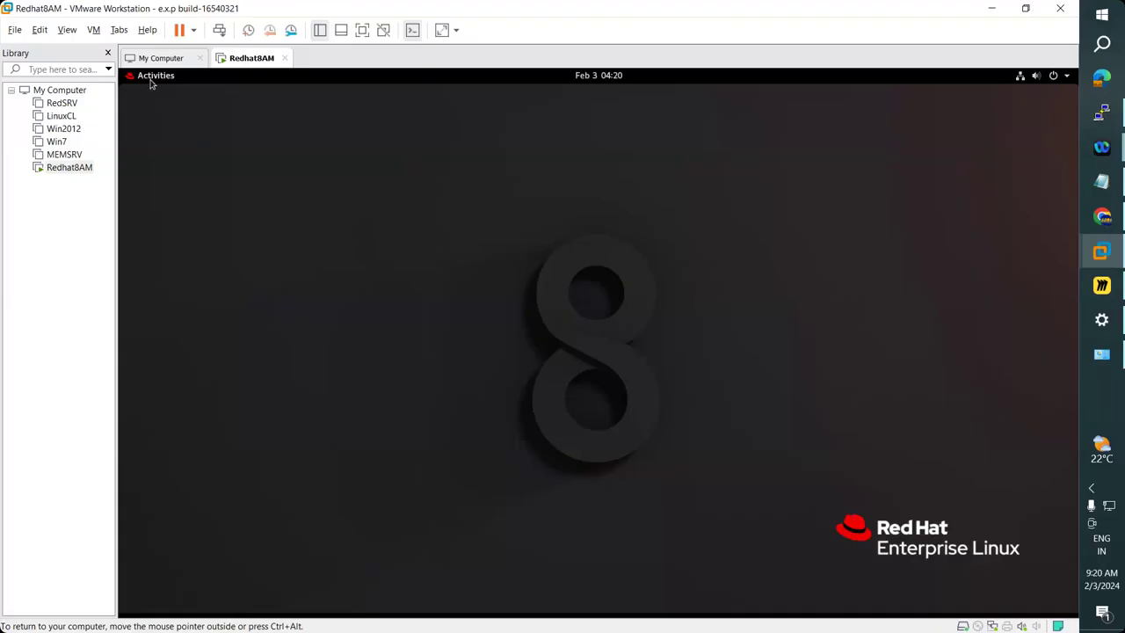
click(151, 81)
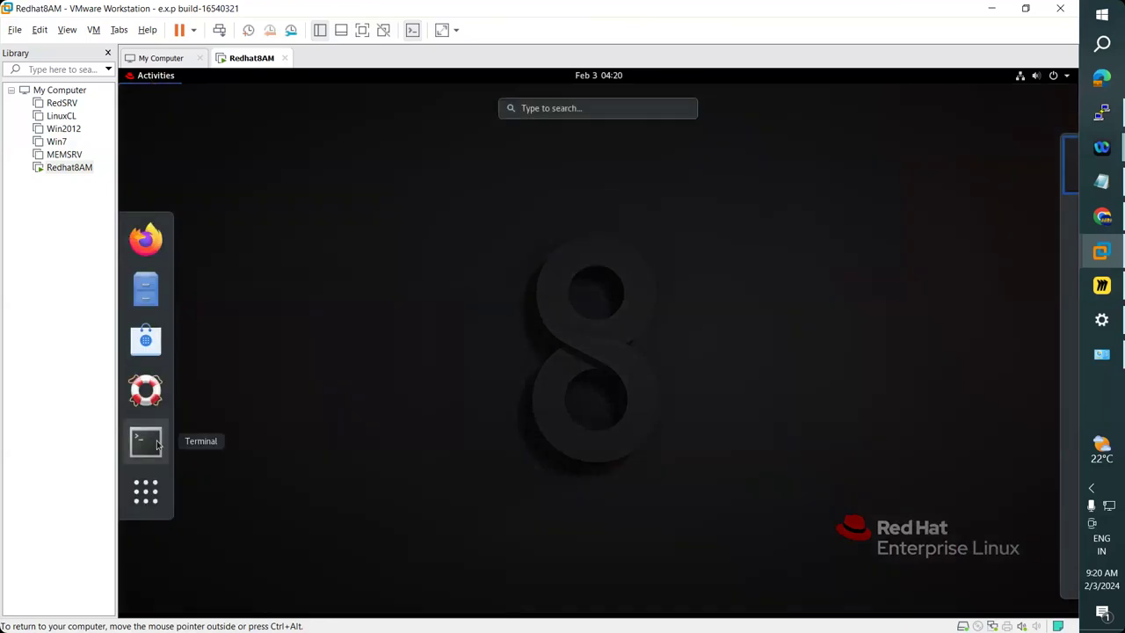